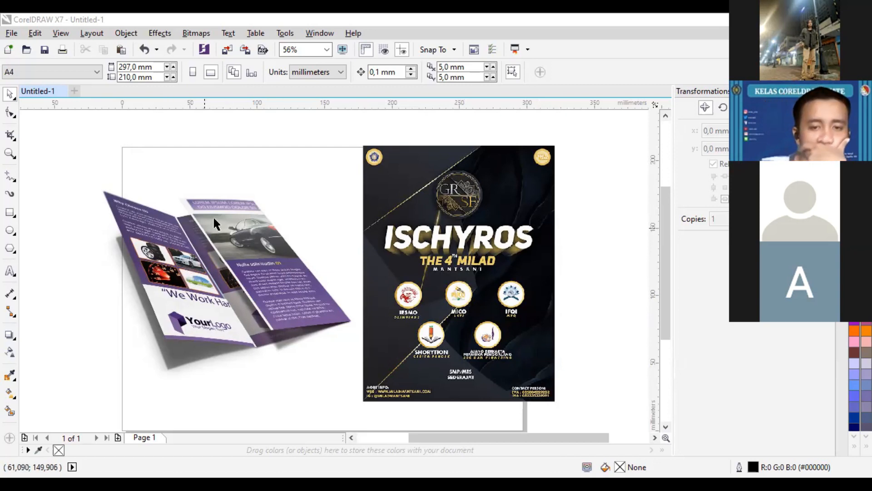
- Look through the preset page sizes and inspect the brochure and poster images on the page
left_click(254, 246)
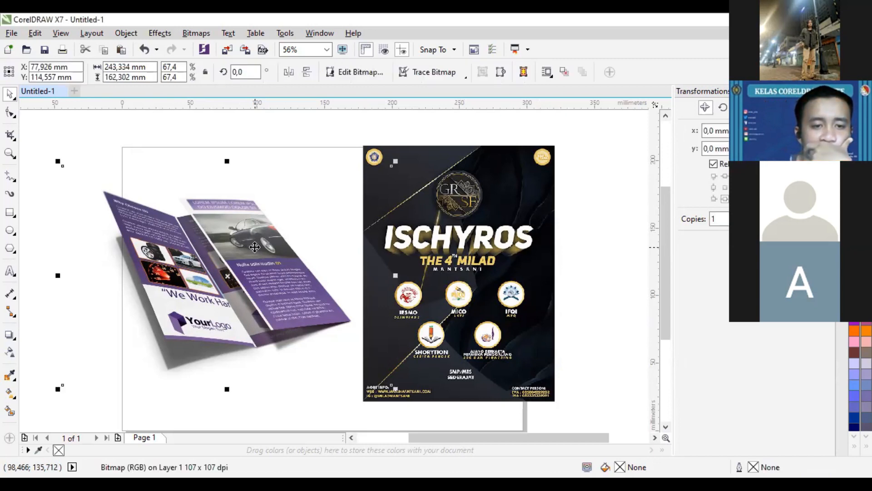
left_click(221, 132)
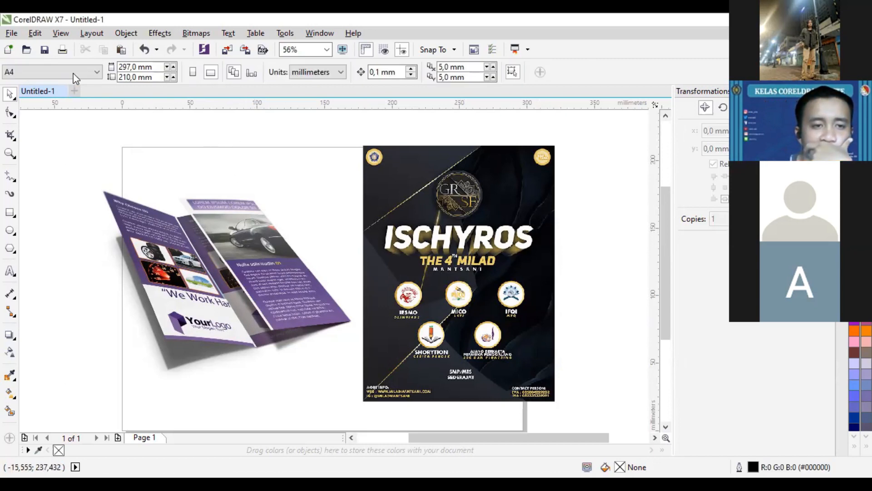
left_click(73, 74)
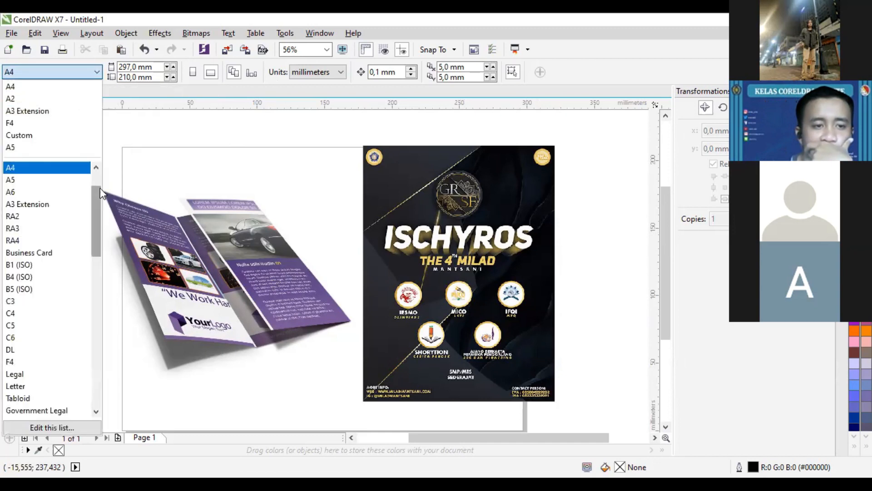
scroll(98, 190, "up", 2)
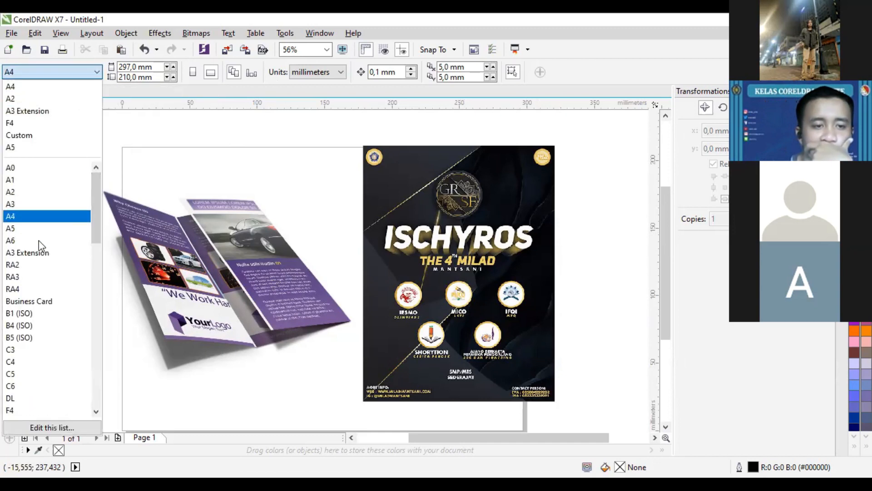
scroll(36, 300, "down", 2)
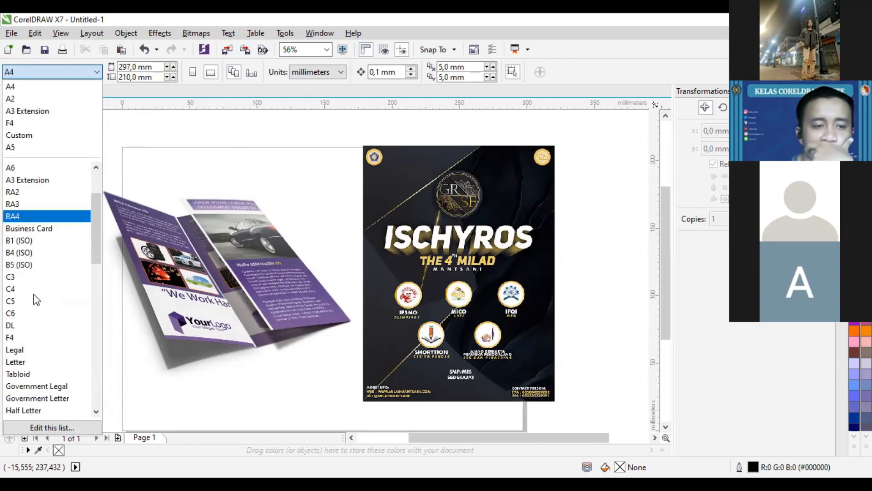
scroll(36, 299, "up", 2)
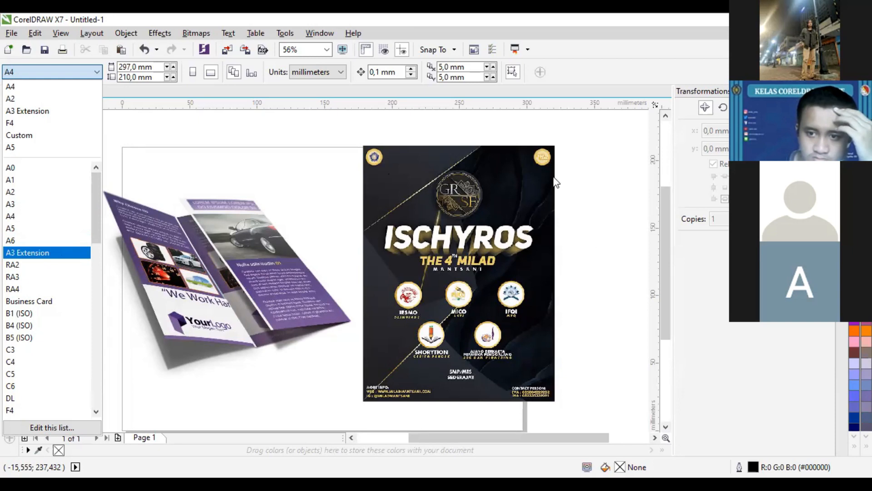
left_click(411, 222)
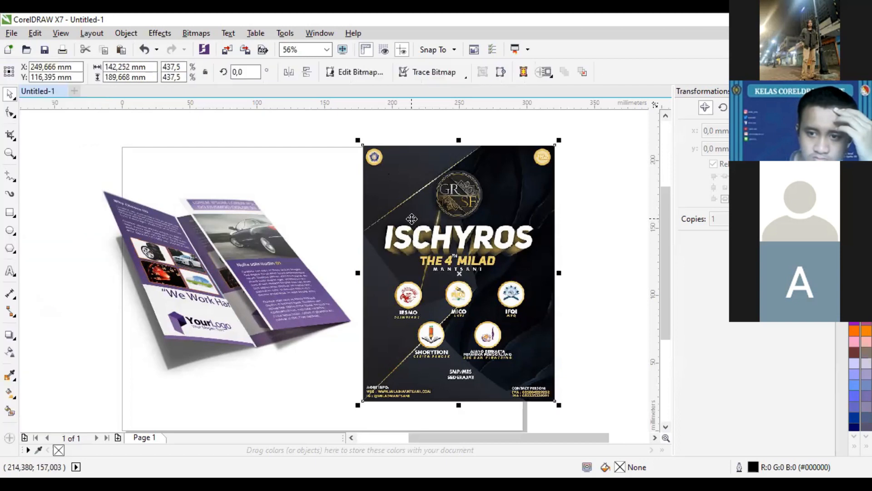
left_click(261, 218)
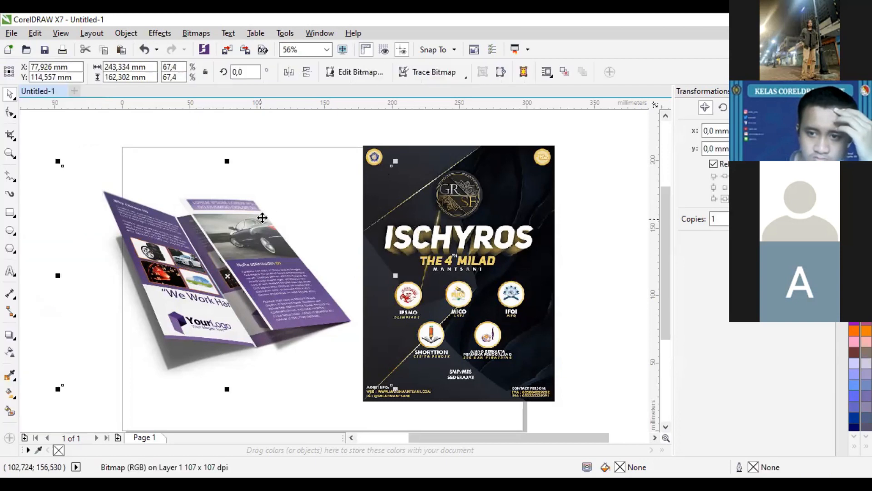
left_click(347, 171)
left_click(340, 138)
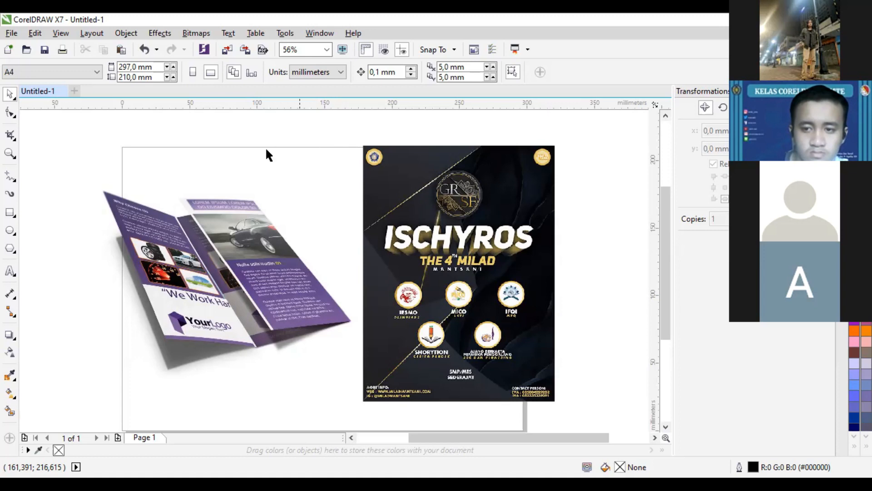
- Switch the A4 page to portrait orientation and delete the brochure and poster images
scroll(269, 154, "down", 2)
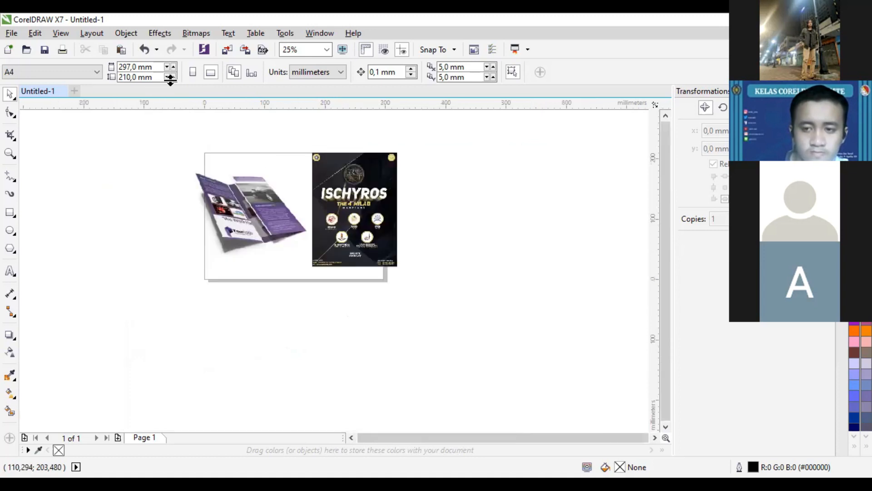
left_click(193, 72)
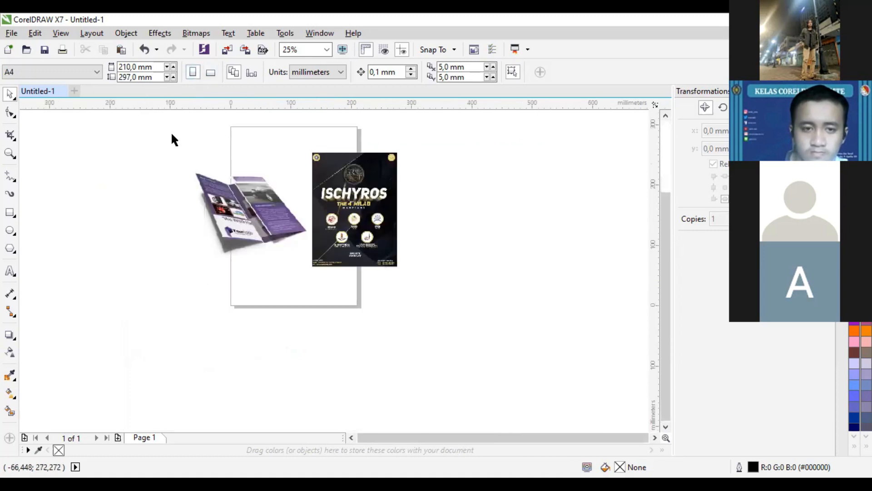
left_click_drag(172, 132, 497, 317)
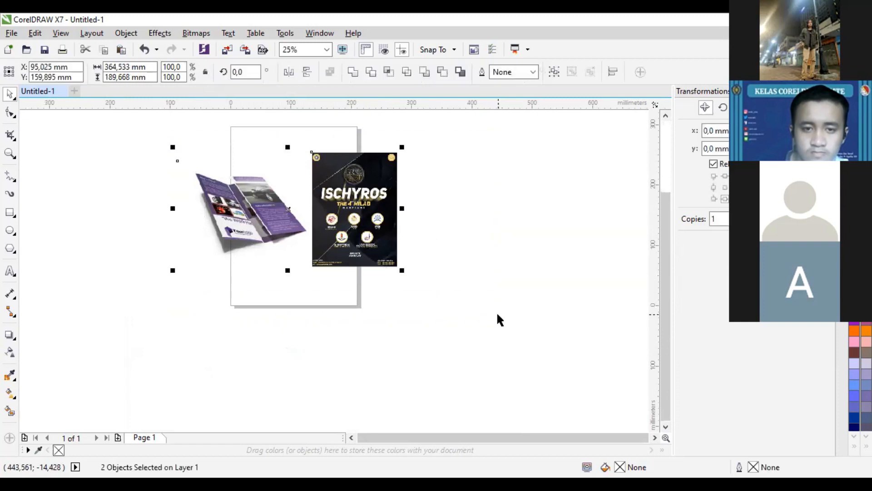
key("Delete")
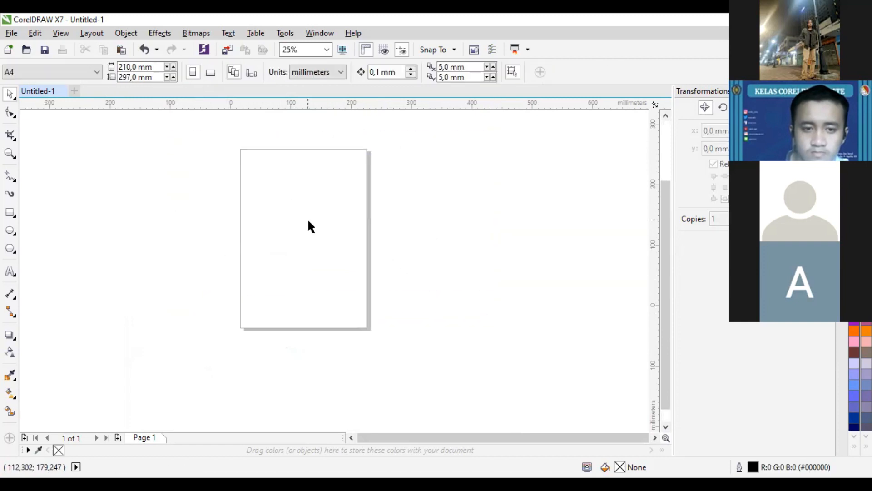
scroll(307, 218, "up", 1)
scroll(311, 226, "down", 1)
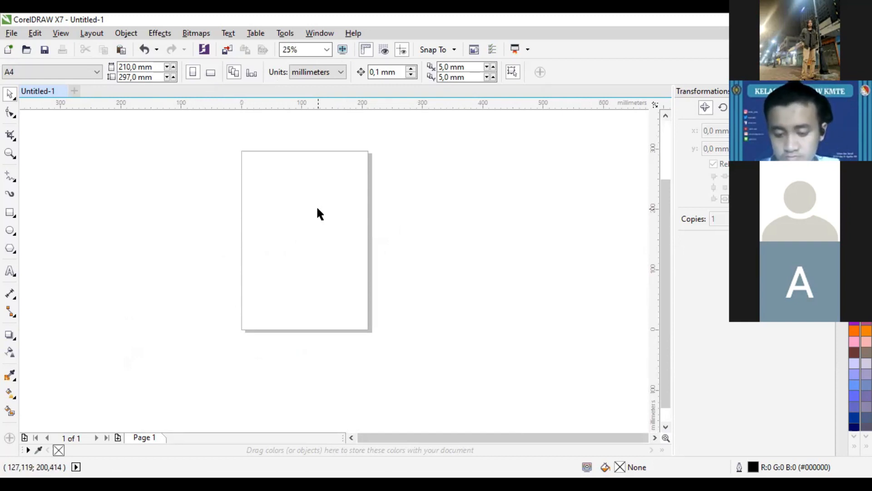
scroll(231, 214, "up", 1)
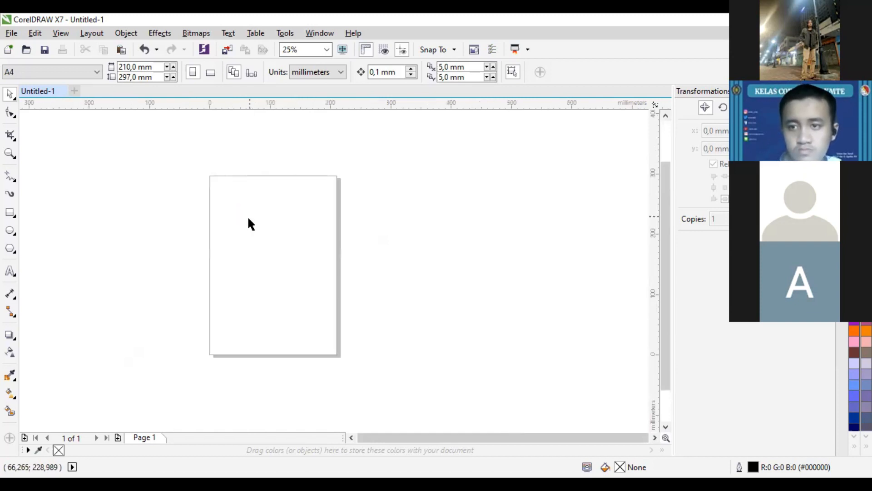
left_click_drag(247, 222, 290, 202)
scroll(293, 211, "up", 1)
scroll(292, 210, "down", 1)
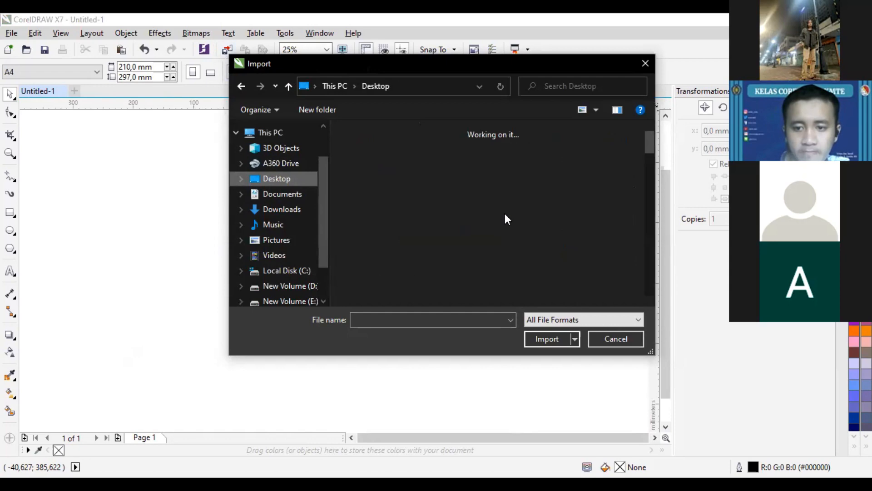
- Import the k3 g1 and k3 g2 images from the Desktop folder and place them at original size on the page
scroll(505, 213, "down", 10)
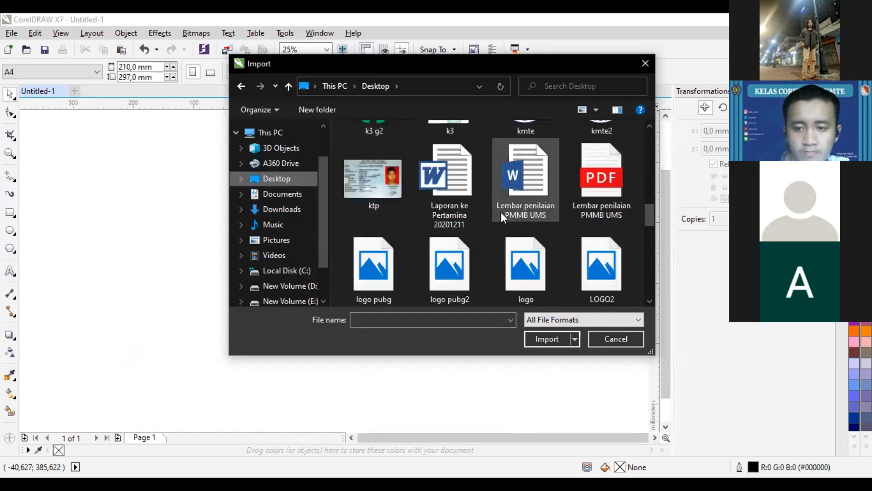
scroll(501, 212, "up", 5)
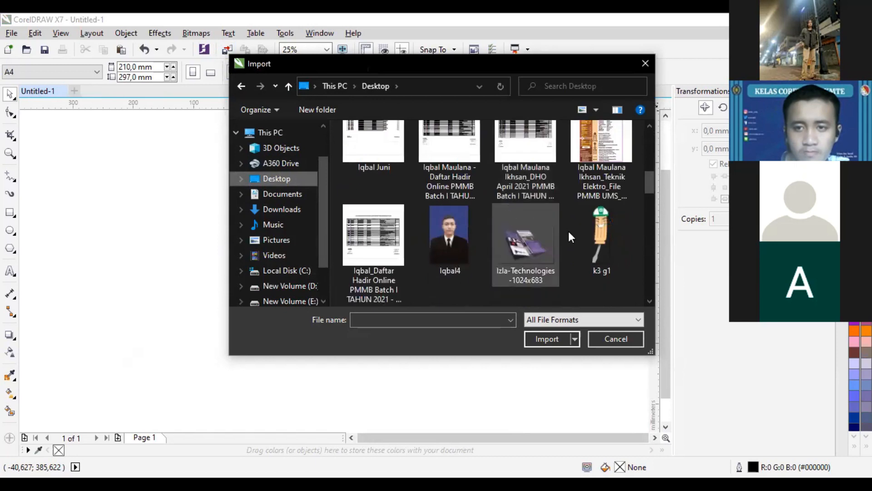
scroll(568, 231, "down", 1)
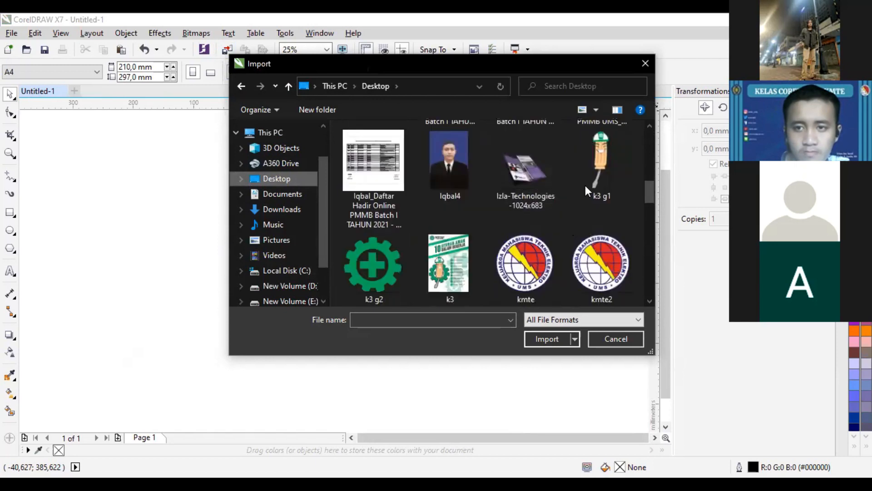
left_click(356, 266, "ctrl")
key("Return")
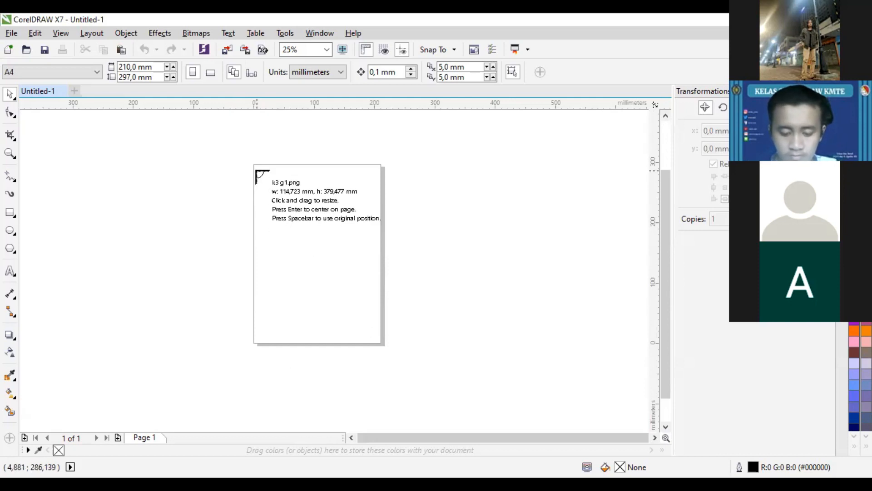
scroll(256, 170, "up", 1)
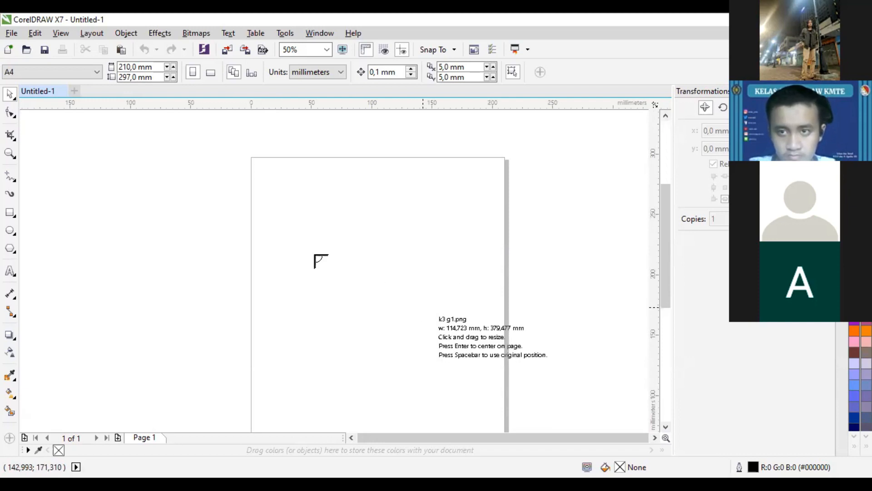
left_click(266, 174)
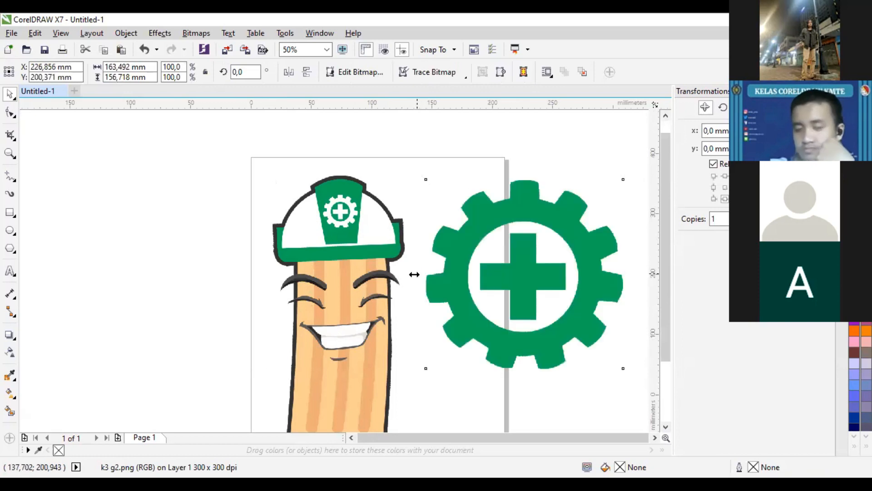
- Move the screwdriver mascot off the page to its left and position the green gear logo within the page's upper half
scroll(414, 275, "down", 1)
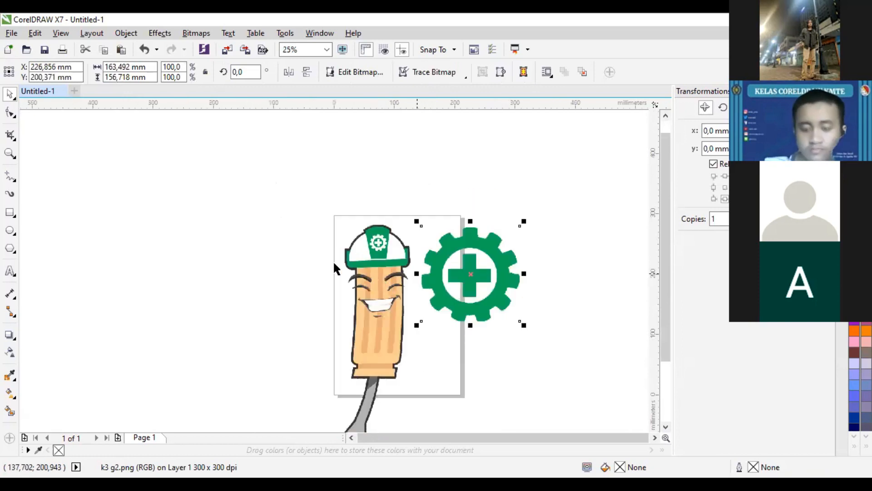
left_click(385, 303)
left_click_drag(233, 244, 241, 238)
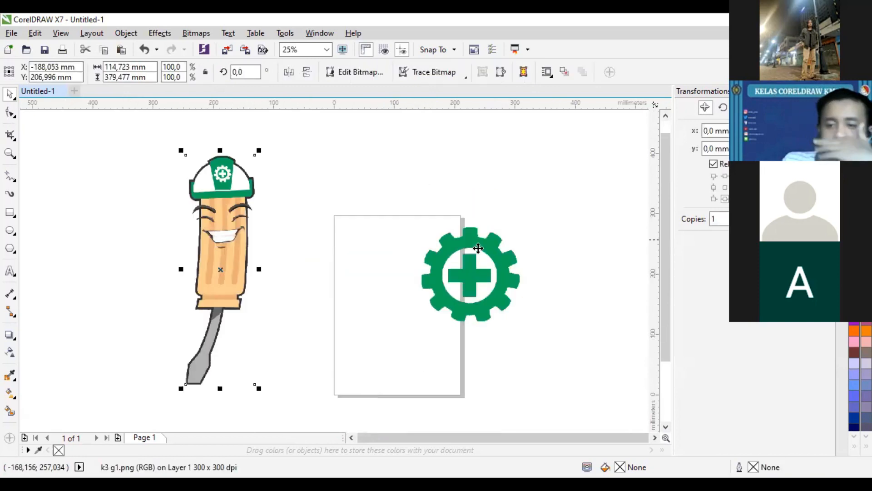
left_click(472, 248)
left_click_drag(479, 245, 393, 203)
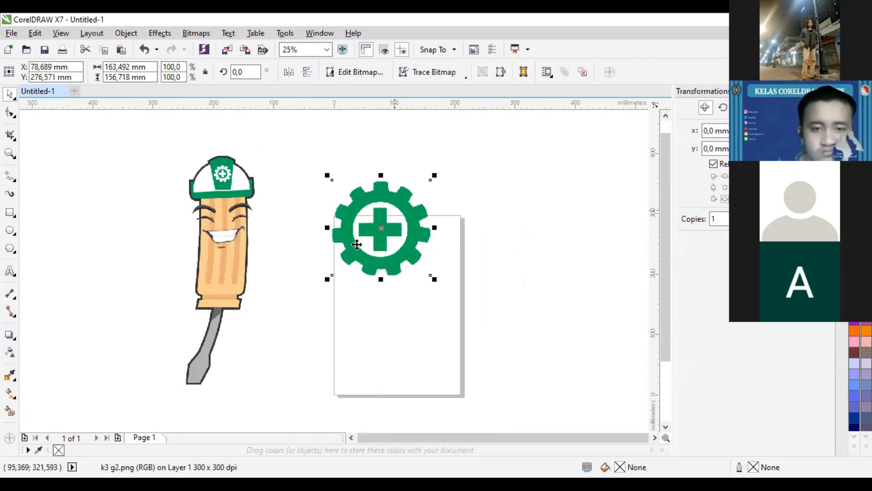
scroll(416, 216, "up", 1)
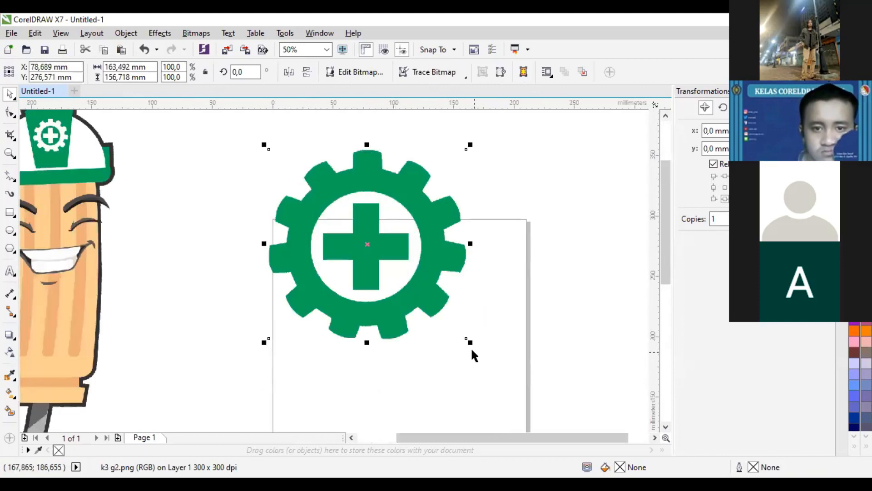
left_click_drag(390, 175, 415, 256)
scroll(368, 178, "down", 3)
scroll(368, 177, "right", 2)
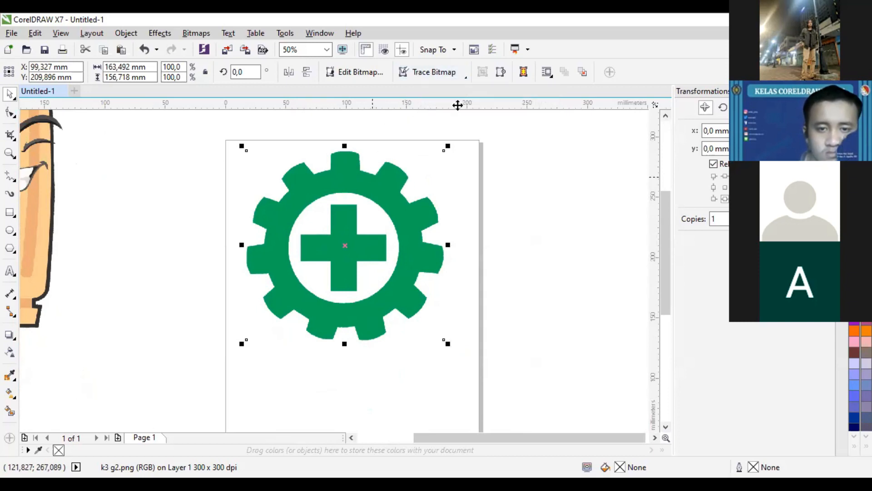
- Convert the gear logo bitmap to vectors with Quick Trace, reducing the oversized bitmap
right_click(373, 117)
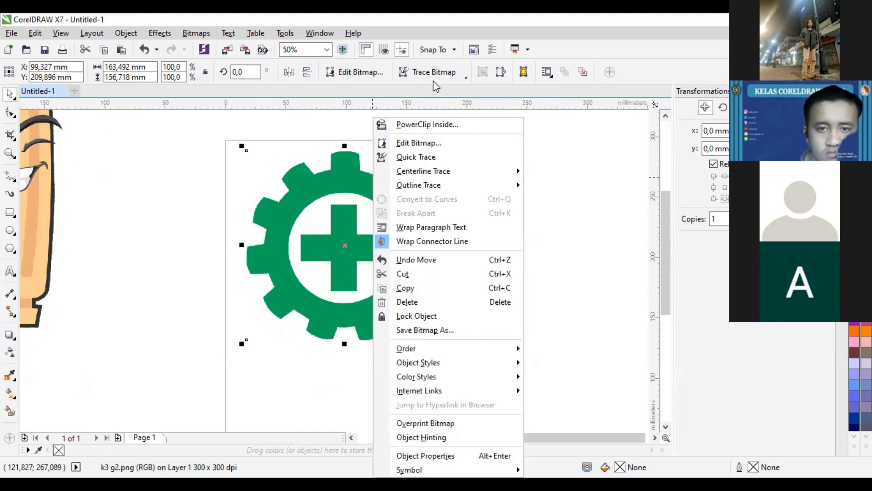
left_click(434, 72)
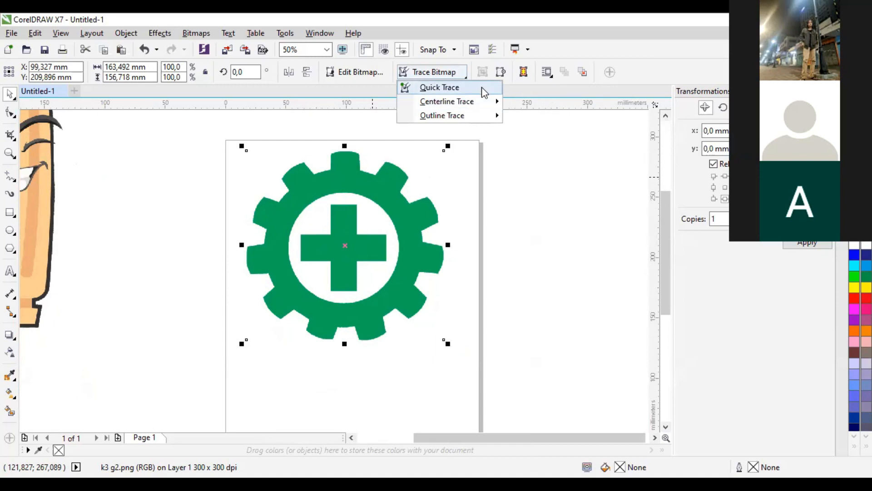
mouse_move(486, 106)
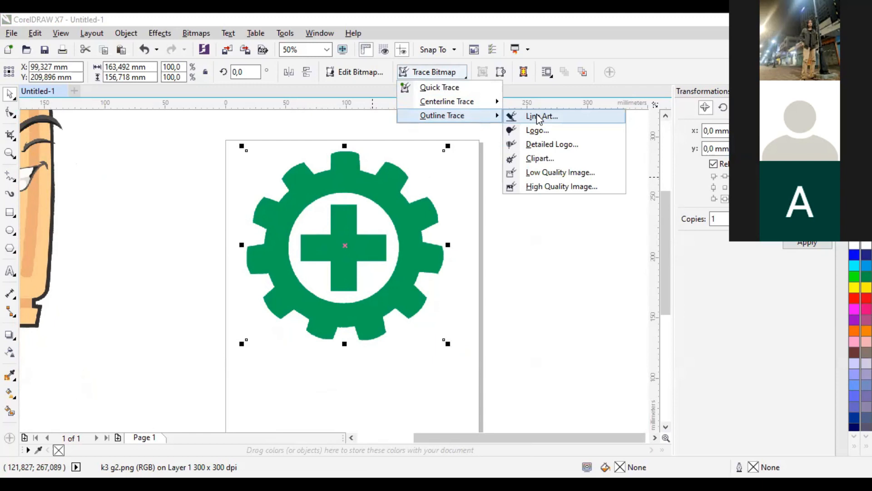
left_click(462, 91)
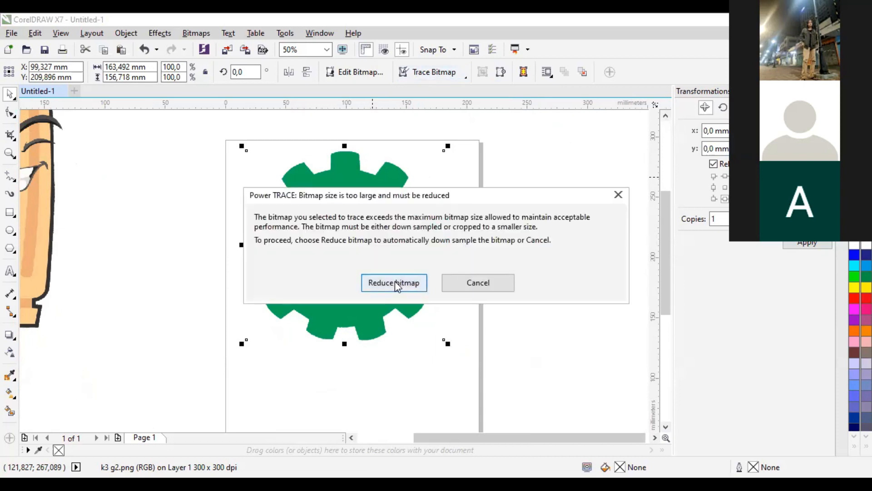
left_click(394, 283)
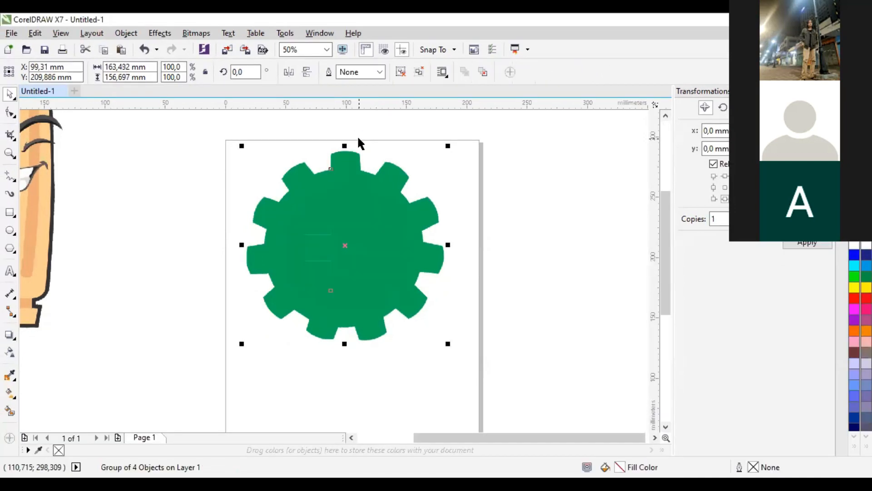
- Separate the traced gear from the original bitmap, moving the bitmap to the page's left edge and keeping the trace on the page
left_click_drag(344, 244, 556, 229)
left_click_drag(389, 234, 188, 227)
left_click_drag(532, 218, 342, 228)
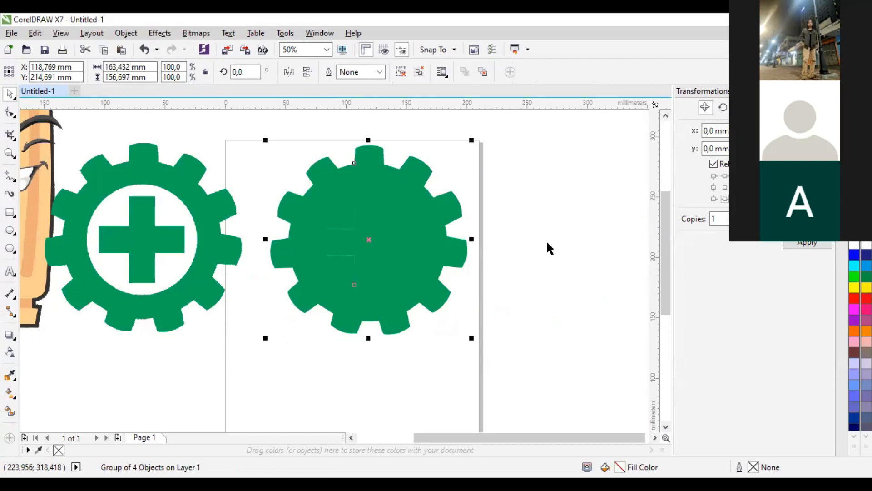
- Ungroup the traced gear, pull its cross piece out to the right, and undo that move
key("ctrl+u")
left_click_drag(460, 263, 504, 251)
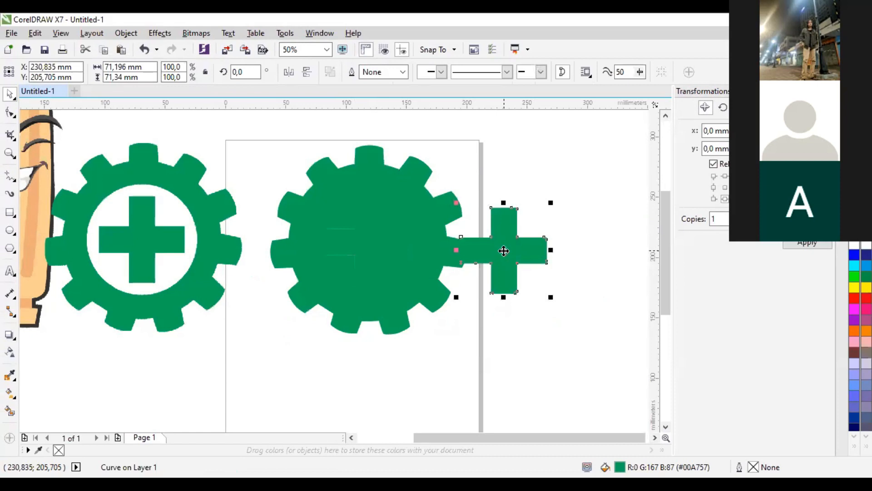
key("ctrl+z")
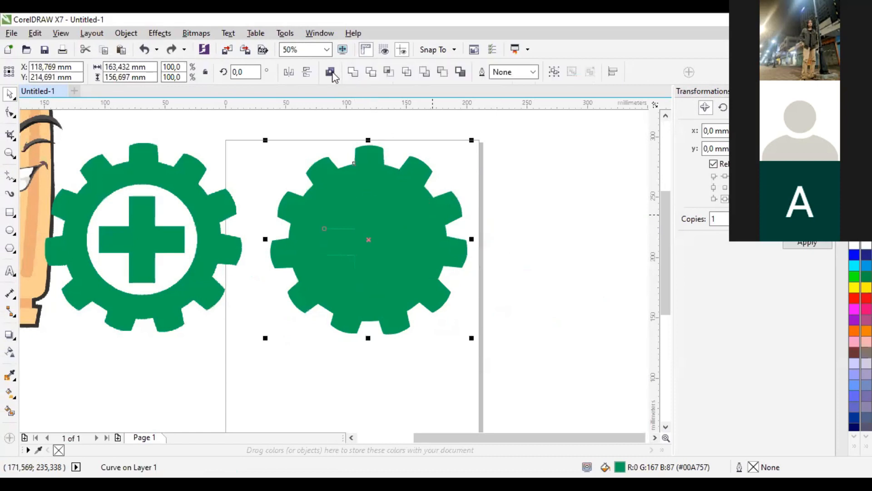
- Combine the traced gear and its cross into one curve, move it aside as a check, and undo that move
left_click(330, 72)
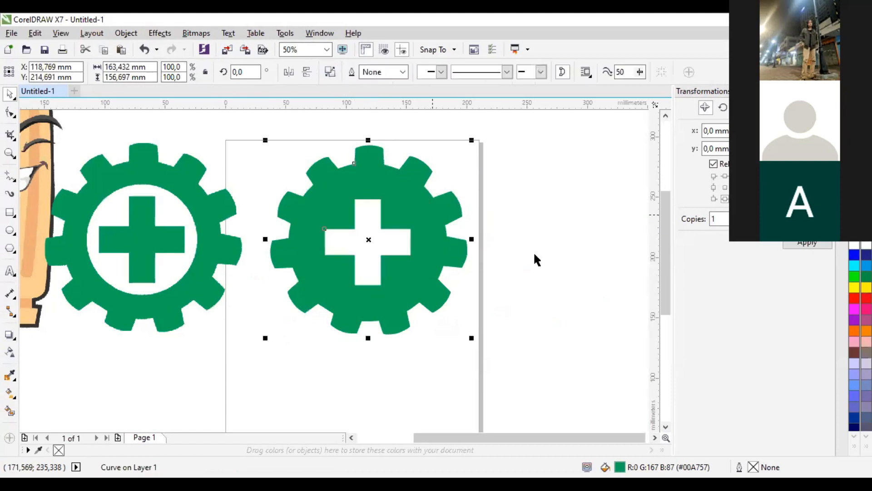
left_click_drag(410, 224, 528, 197)
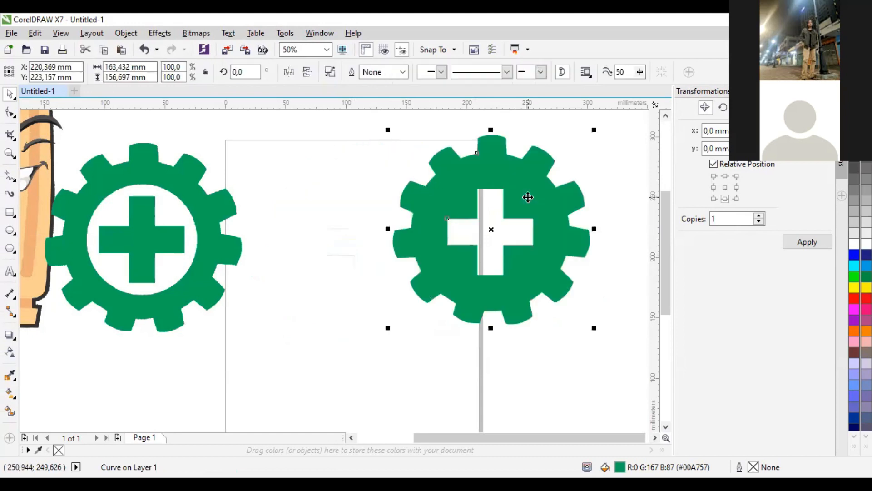
key("ctrl+z")
- Draw a circle about 107 mm in diameter from the gear's centre and combine it with the gear curve to cut the inner opening
left_click(10, 230)
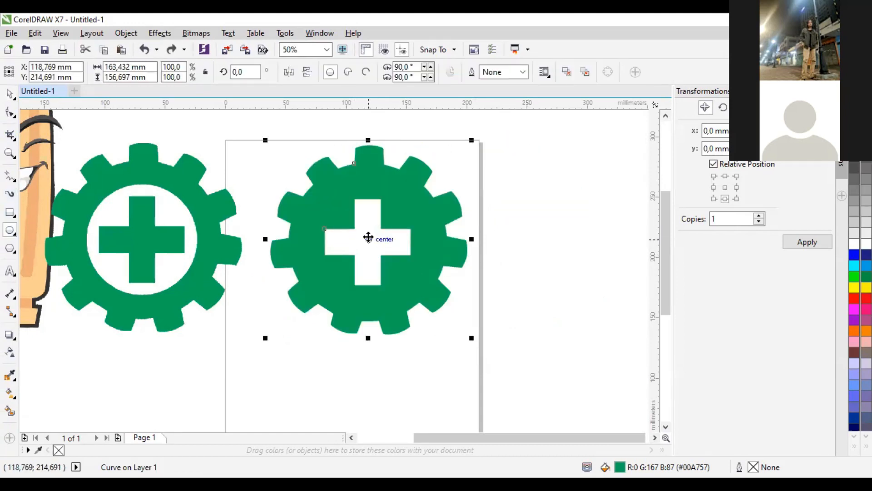
left_click_drag(369, 239, 432, 199)
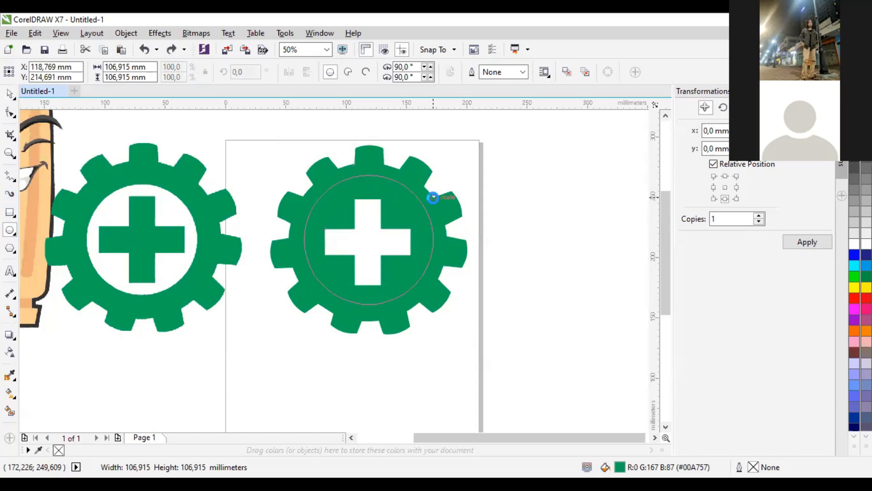
left_click_drag(432, 198, 432, 199)
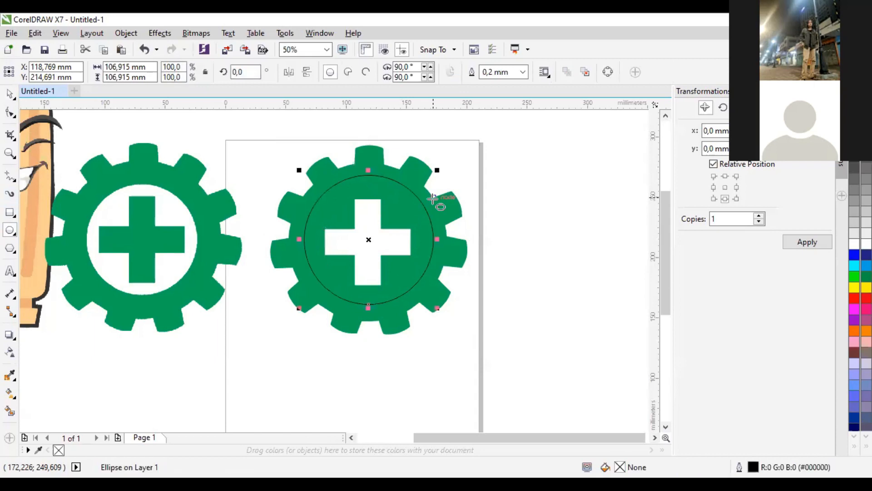
key("space")
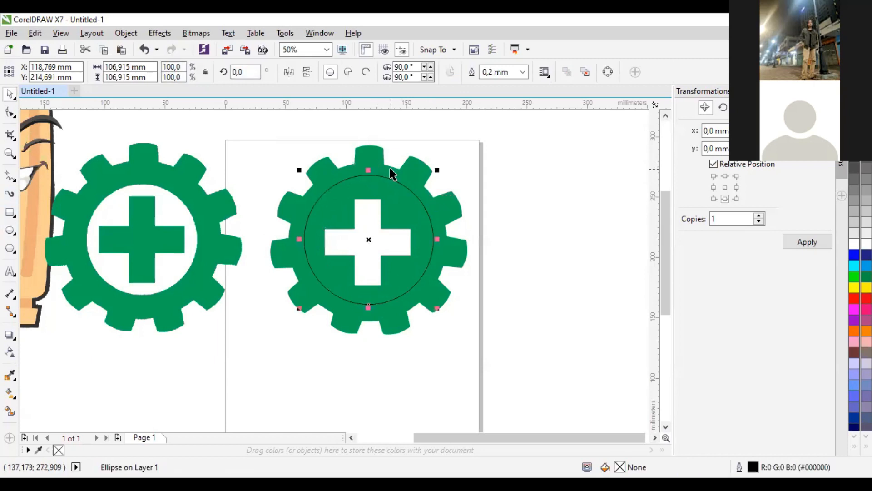
left_click(412, 158, "shift")
left_click(330, 72)
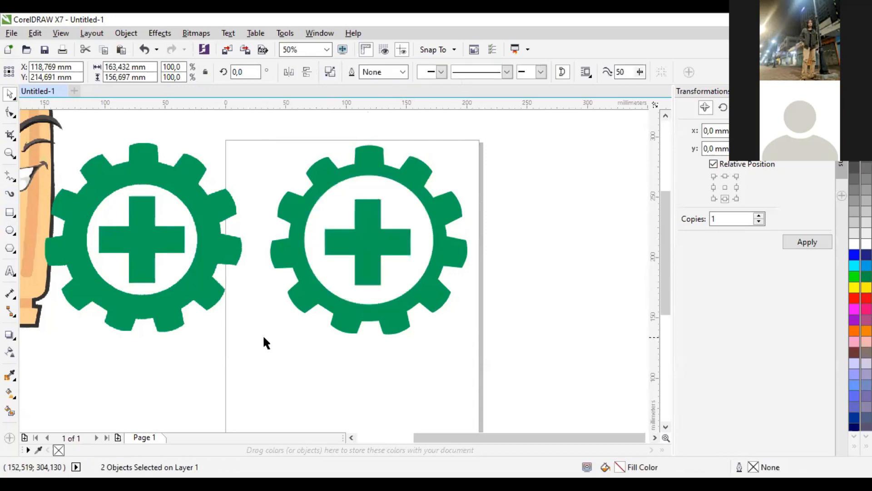
left_click(263, 337)
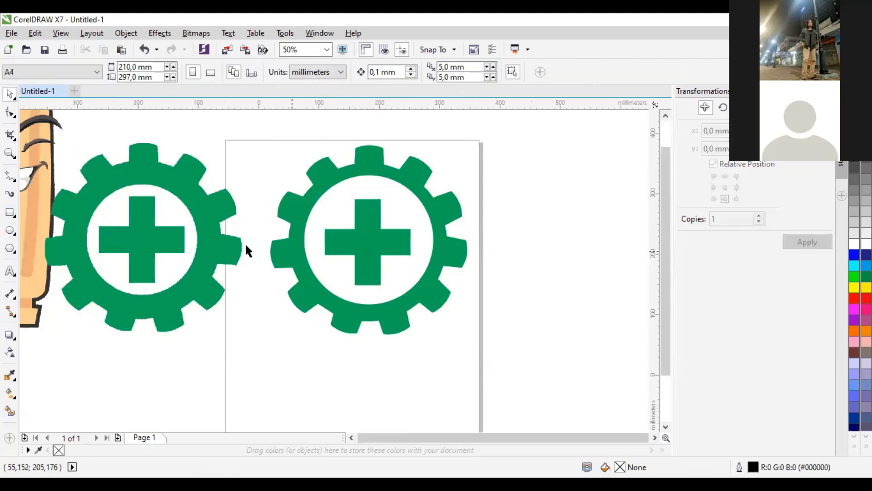
- Drag the original gear bitmap off the page and delete it, keeping the vector gear
scroll(292, 252, "down", 2)
left_click_drag(228, 245, 490, 332)
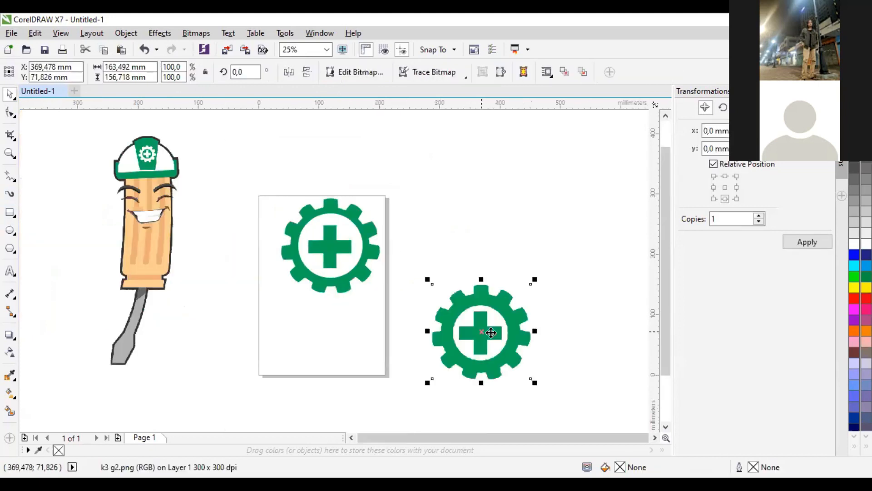
key("Delete")
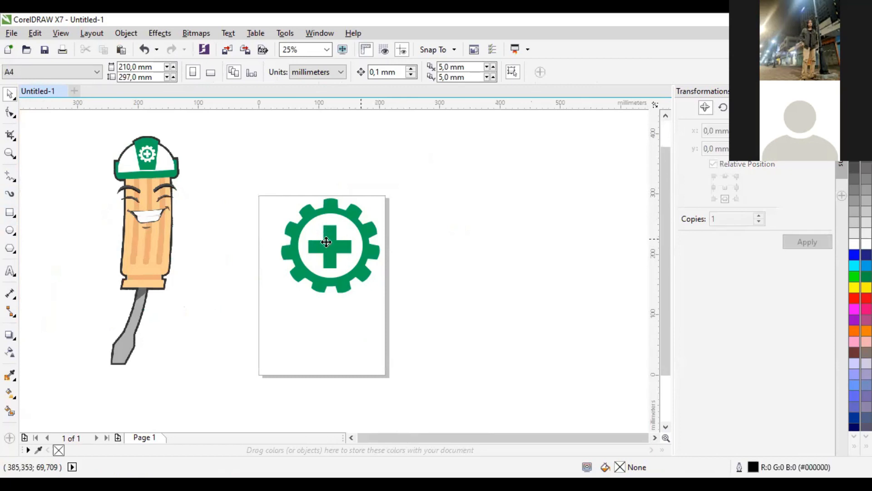
- Scale the vector gear to 70.9 % and place it above the page beside the mascot's helmet, moving the mascot slightly up and left
left_click(327, 230)
left_click_drag(327, 230, 270, 177)
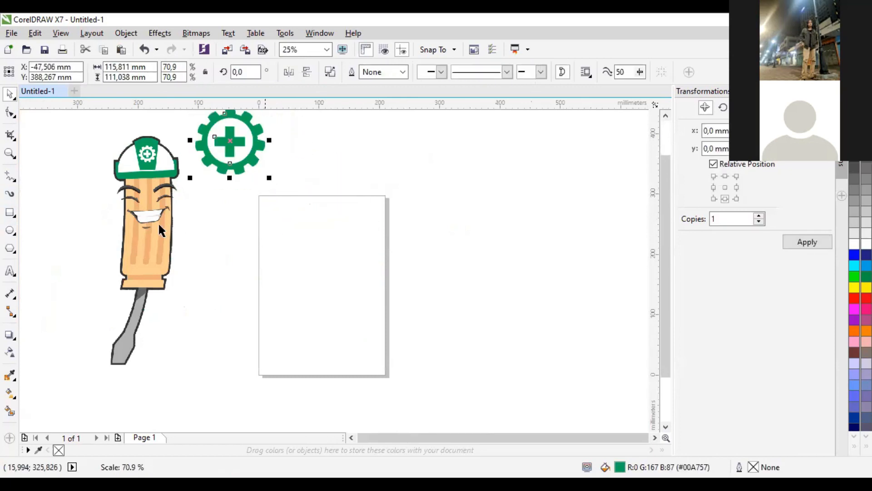
left_click_drag(158, 224, 155, 217)
left_click(232, 220)
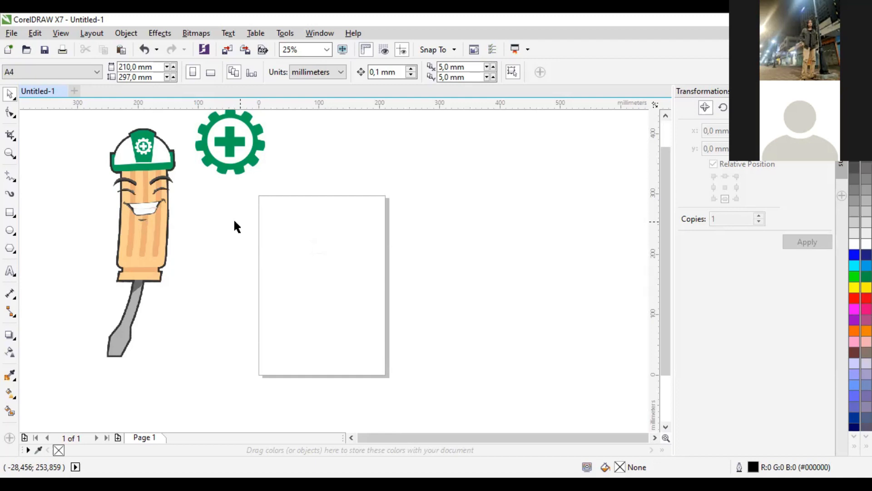
left_click_drag(229, 220, 194, 209)
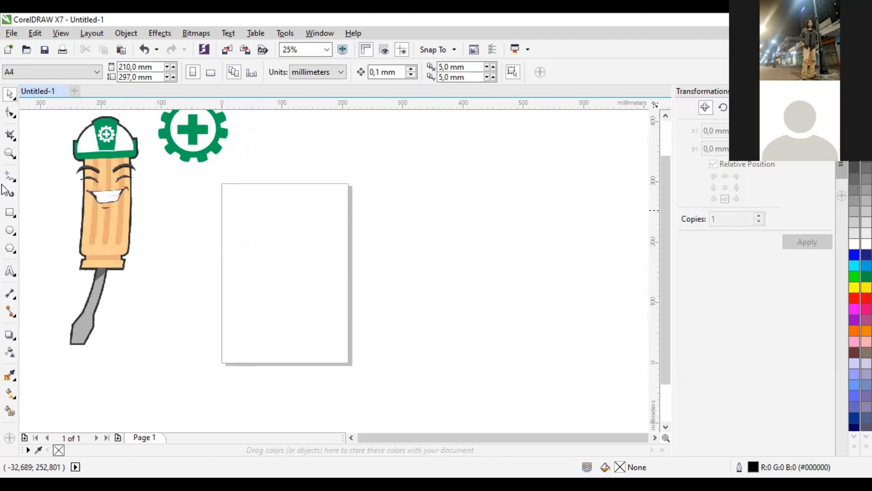
- Create a rectangle matching the 210 × 297 mm page, select it, and delete it
double_click(10, 212)
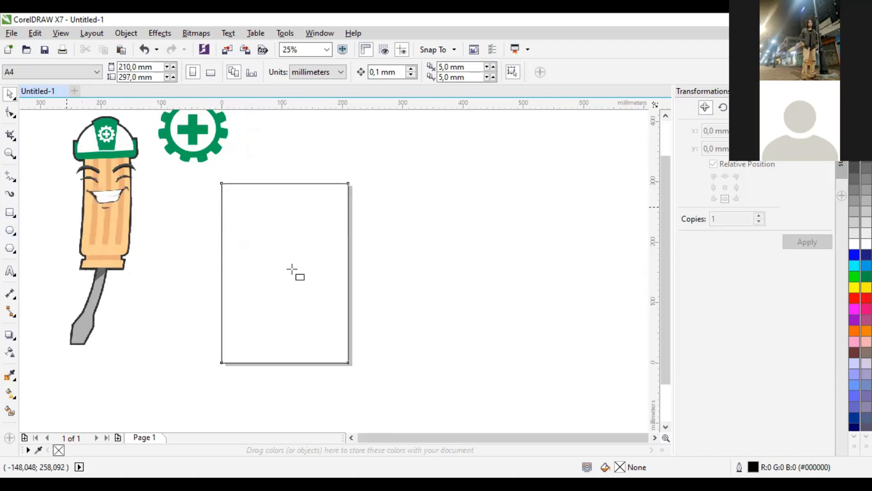
left_click(9, 94)
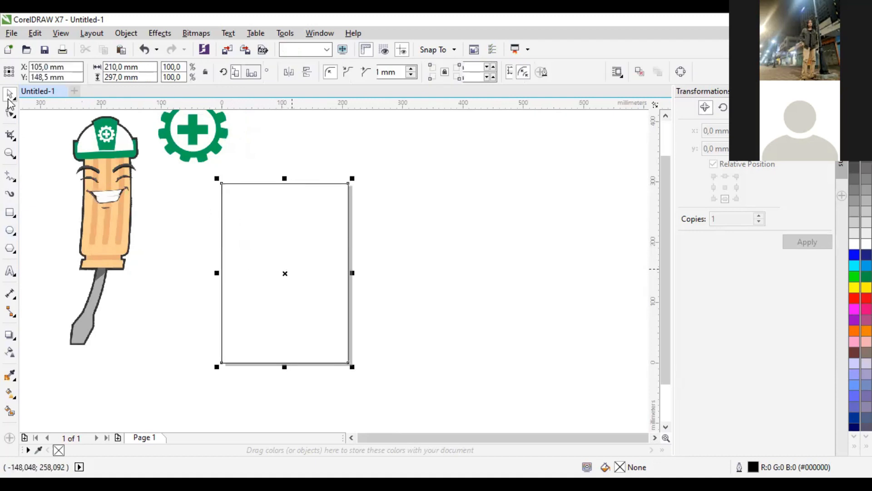
left_click(386, 259)
left_click(284, 249)
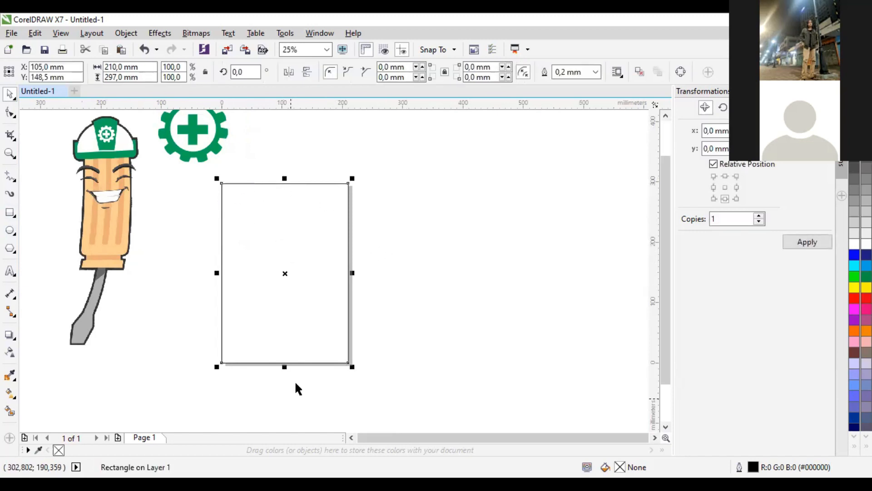
left_click(270, 370)
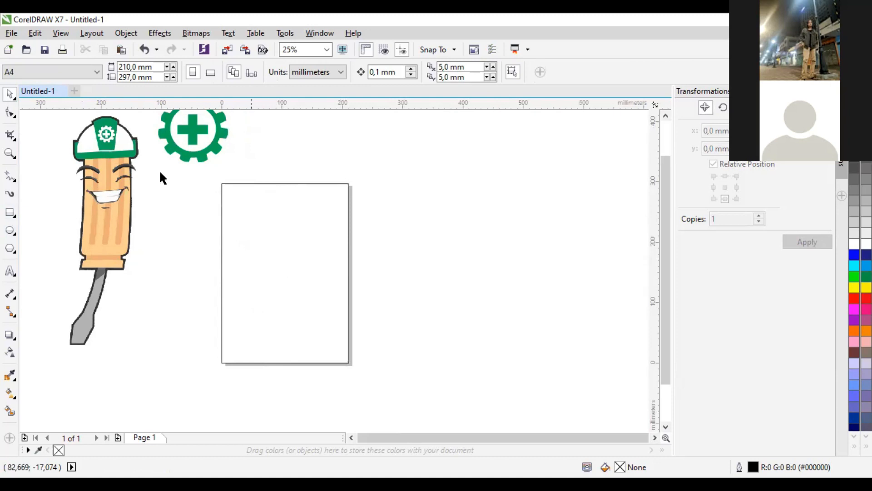
left_click(304, 265)
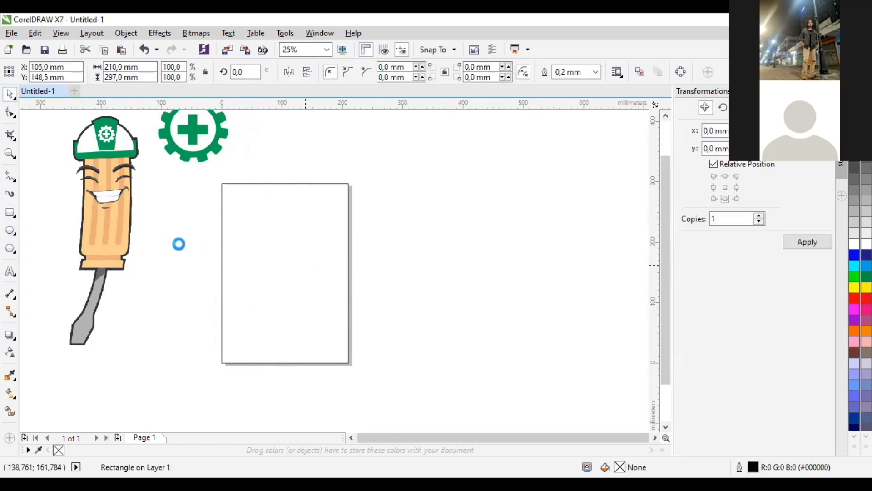
- Draw a rectangle of about 214 × 298 mm by hand over the page and delete it
left_click(10, 212)
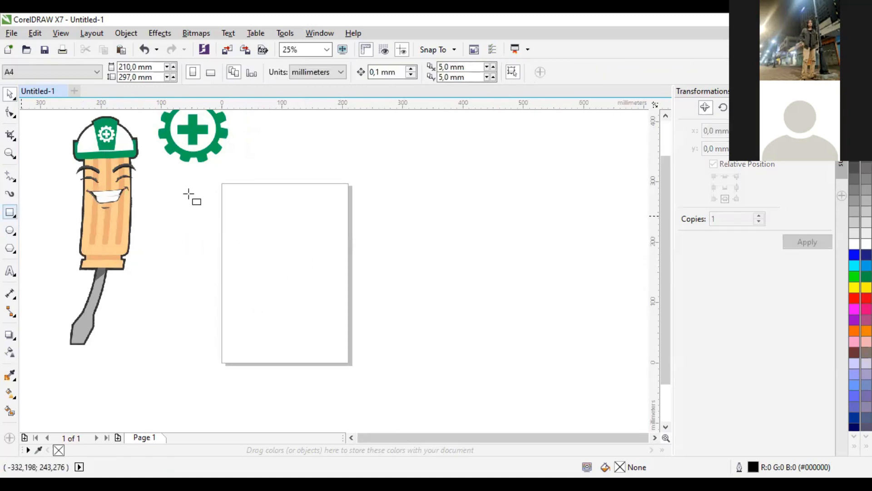
left_click_drag(226, 183, 350, 367)
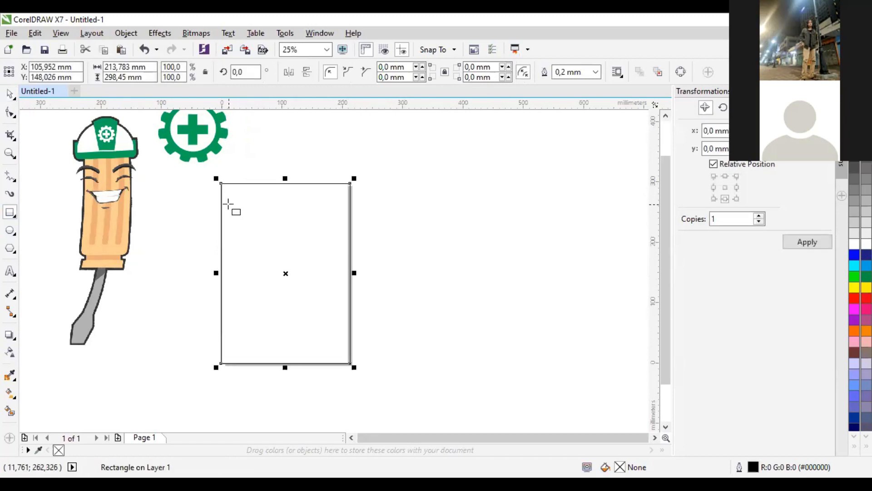
key("Delete")
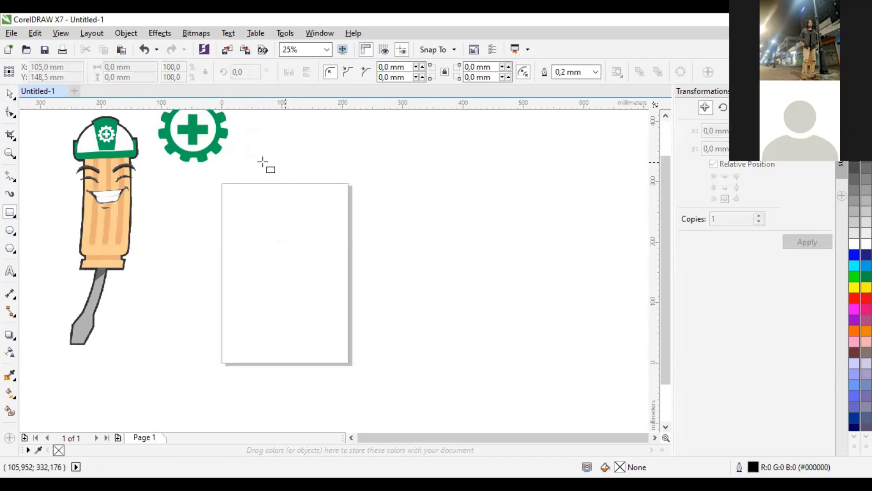
- Create a page frame rectangle that automatically matches the A4 page and deselect it
double_click(9, 213)
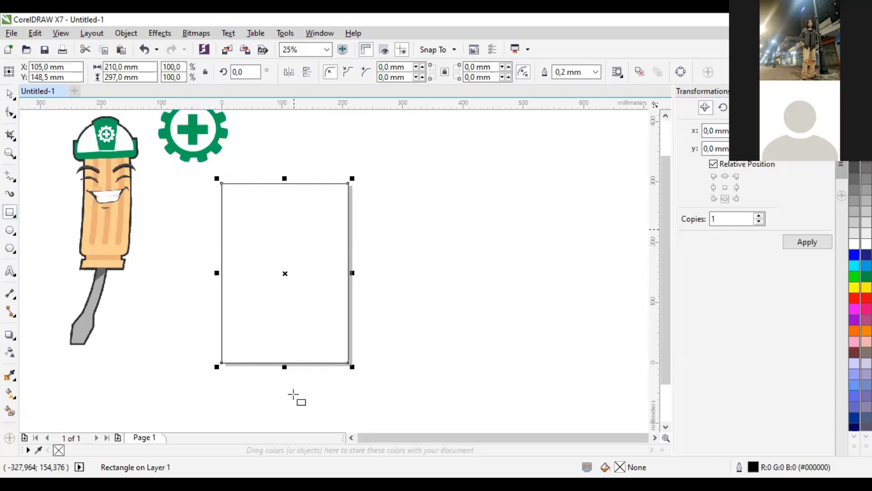
left_click(11, 94)
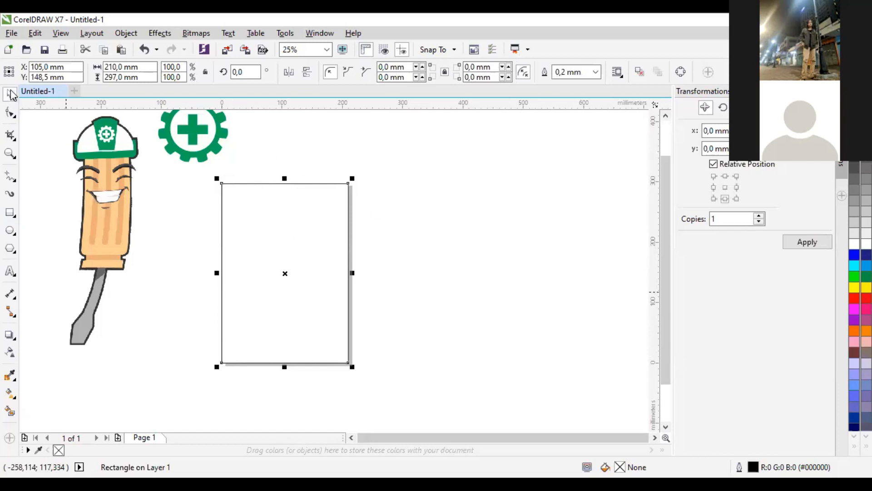
left_click(391, 250)
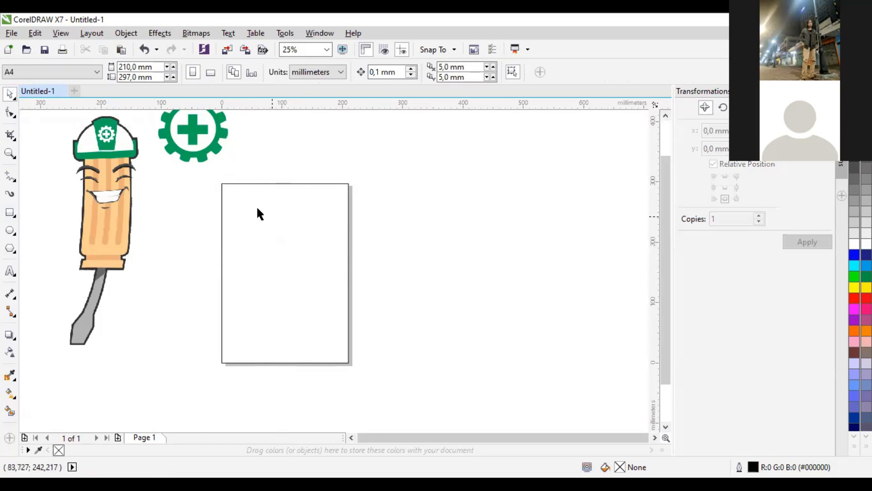
- Draw a slanted Pen line from the page's left edge at about 235 mm height up to the page's upper-right corner
scroll(301, 214, "up", 1)
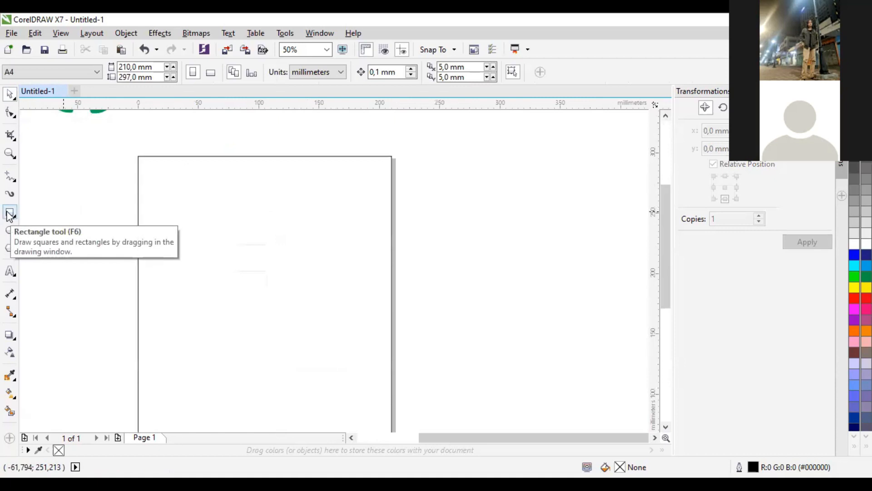
left_click(10, 177)
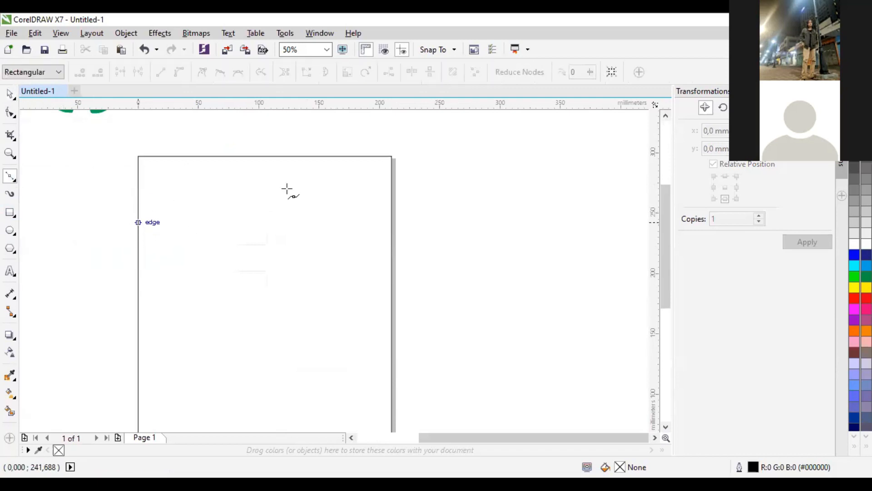
left_click(10, 179)
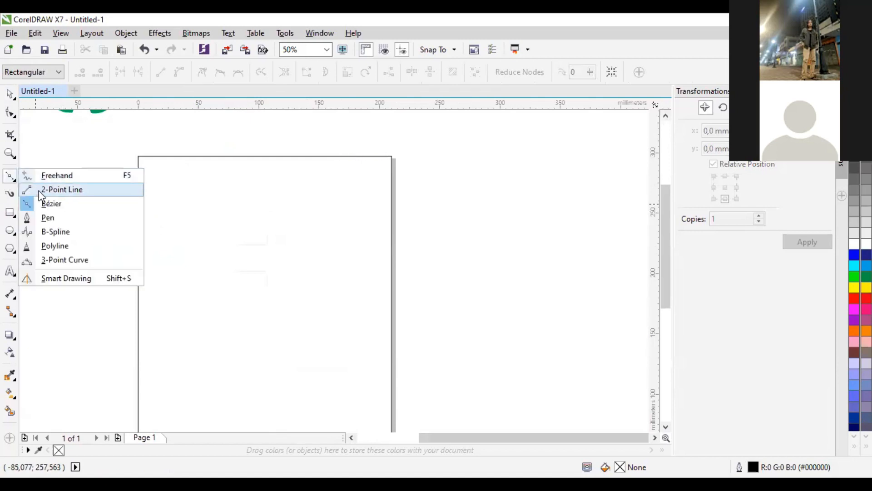
left_click(43, 218)
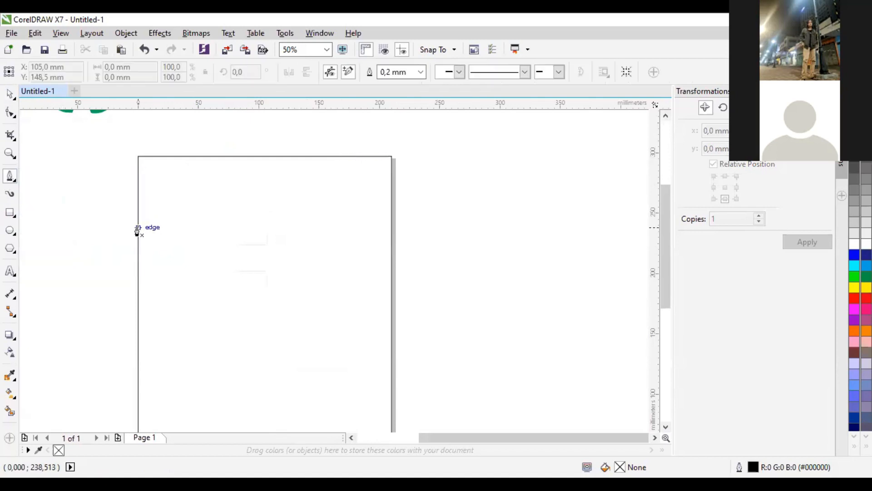
left_click(137, 231)
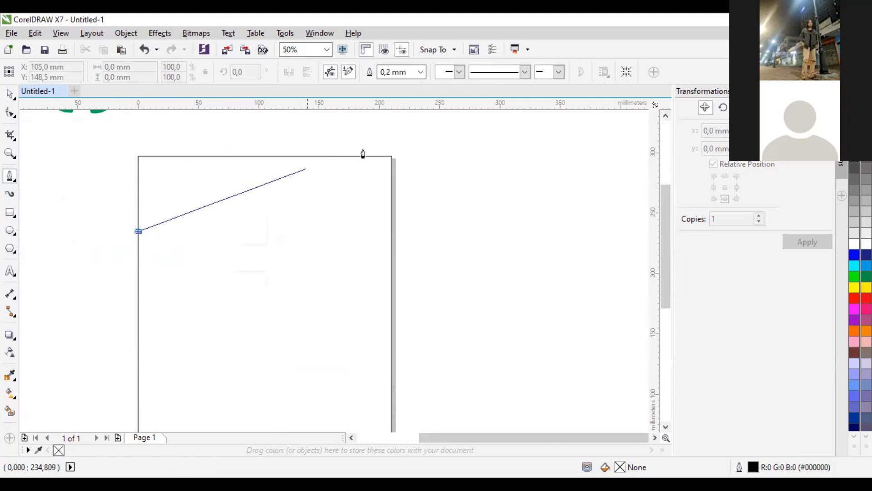
left_click(377, 156)
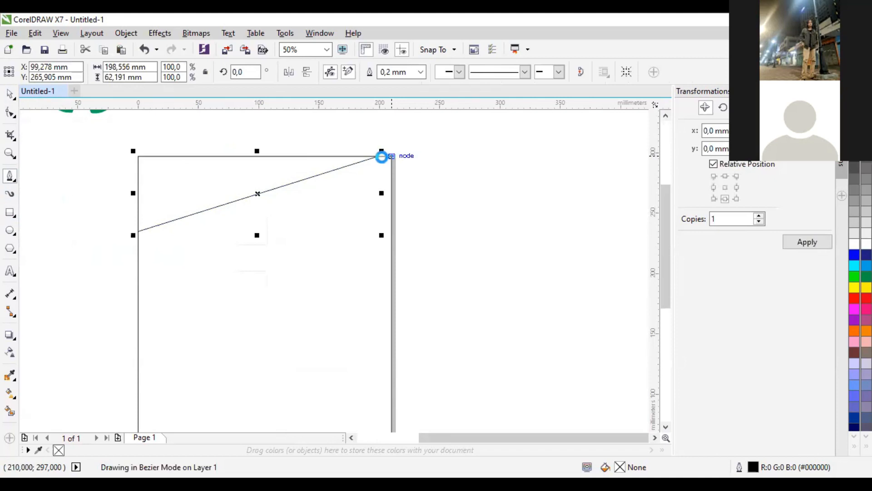
double_click(392, 156)
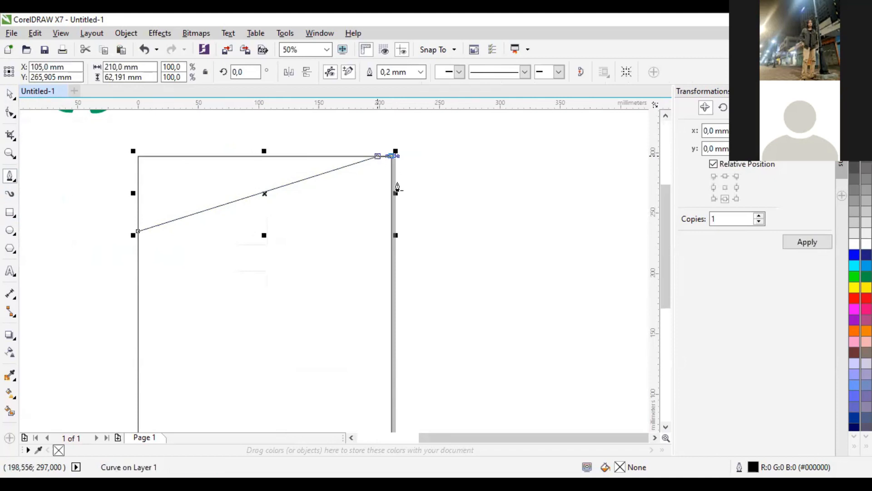
- Continue the Pen path with a parallel lower edge back to the page's left side, closing a slanted band about 210 × 78 mm overall
scroll(308, 228, "up", 1)
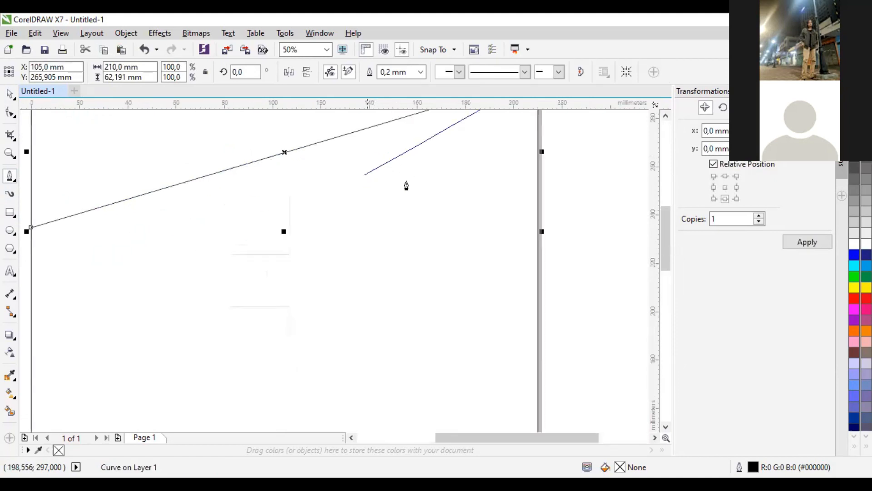
scroll(454, 237, "down", 2)
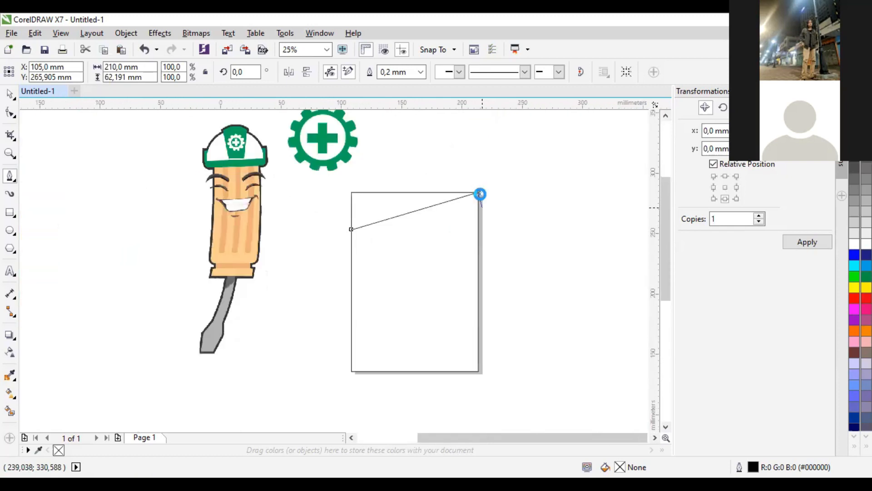
scroll(477, 193, "up", 4)
scroll(420, 203, "down", 1)
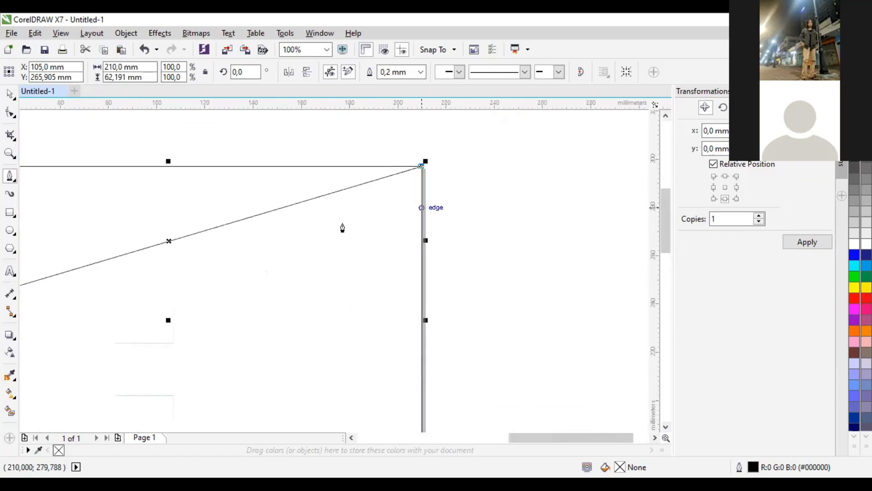
scroll(449, 206, "down", 2)
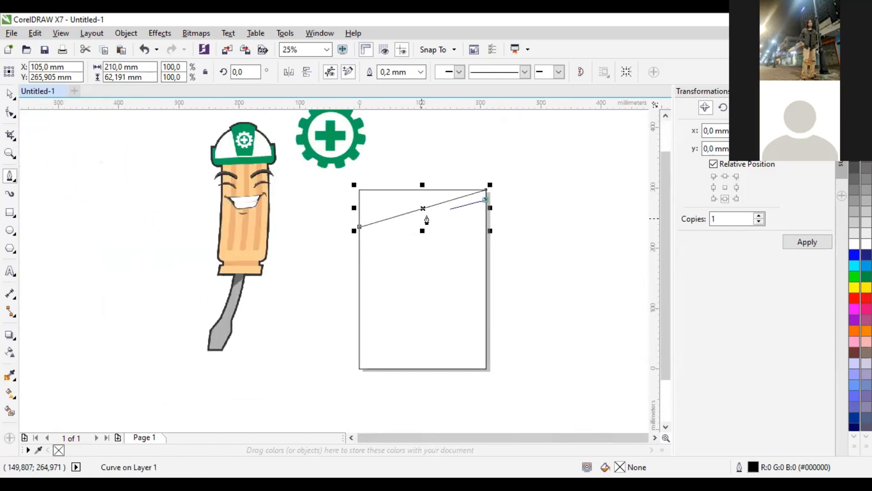
scroll(426, 220, "up", 2)
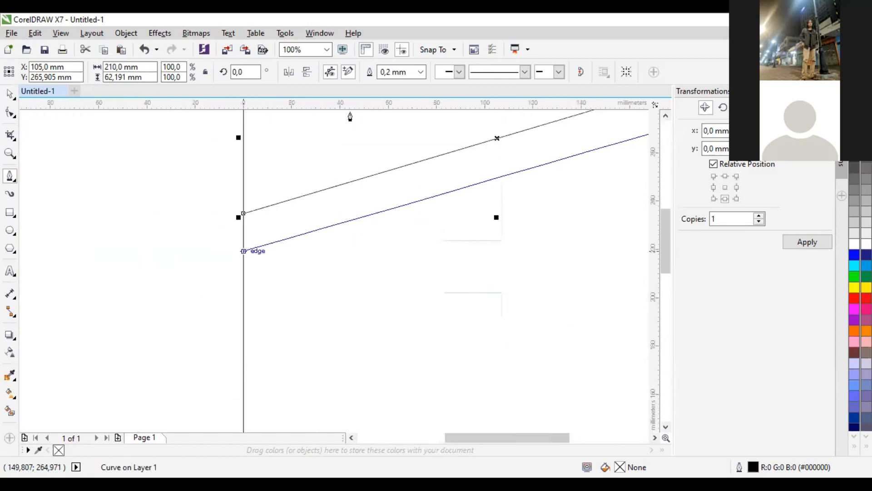
left_click(243, 251)
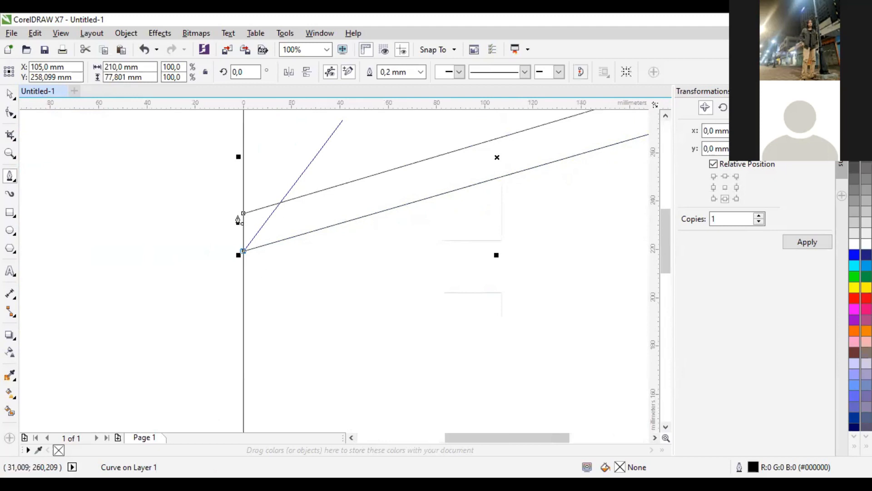
key("space")
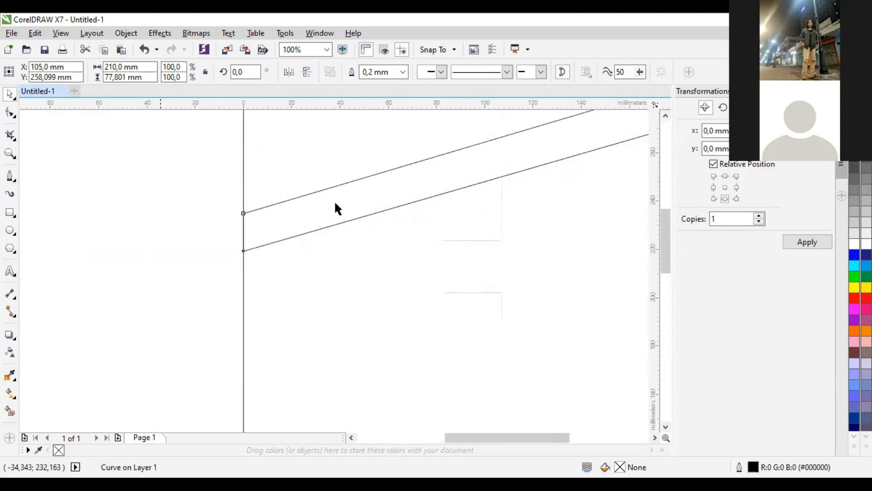
- Duplicate the slanted band about 66 mm lower on the page and deselect it
scroll(335, 203, "down", 1)
left_click(380, 185)
scroll(337, 182, "up", 1)
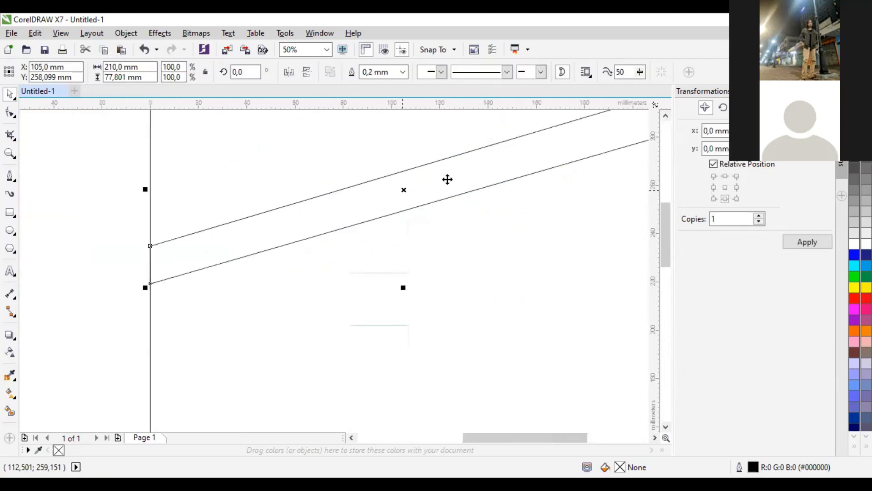
scroll(450, 175, "down", 1)
left_click_drag(450, 175, 453, 255)
left_click_drag(475, 216, 404, 204)
left_click(552, 203)
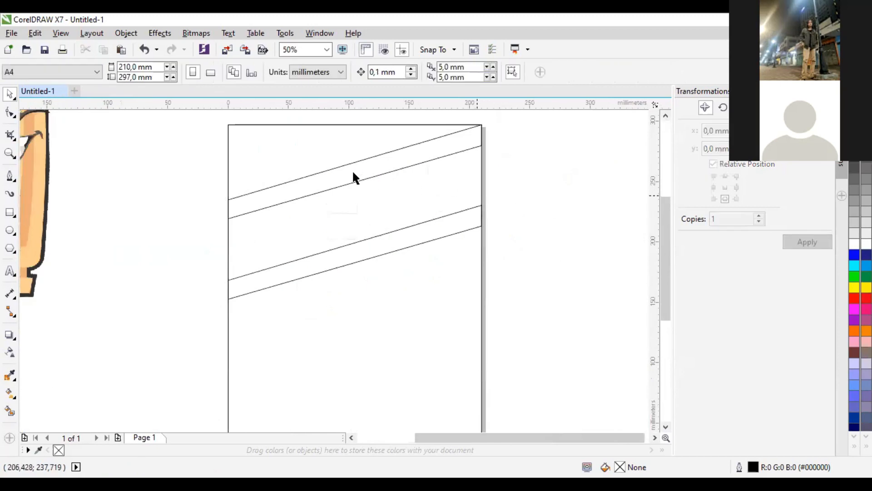
- Shorten the upper slanted band to about 109 mm wide by moving its two right nodes inward along the band
left_click(456, 149)
left_click(10, 113)
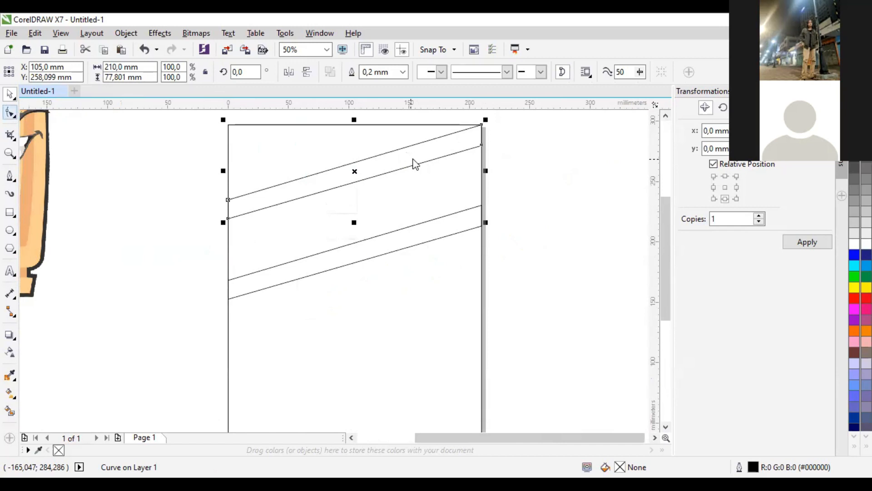
left_click(461, 119)
left_click_drag(480, 149, 359, 182)
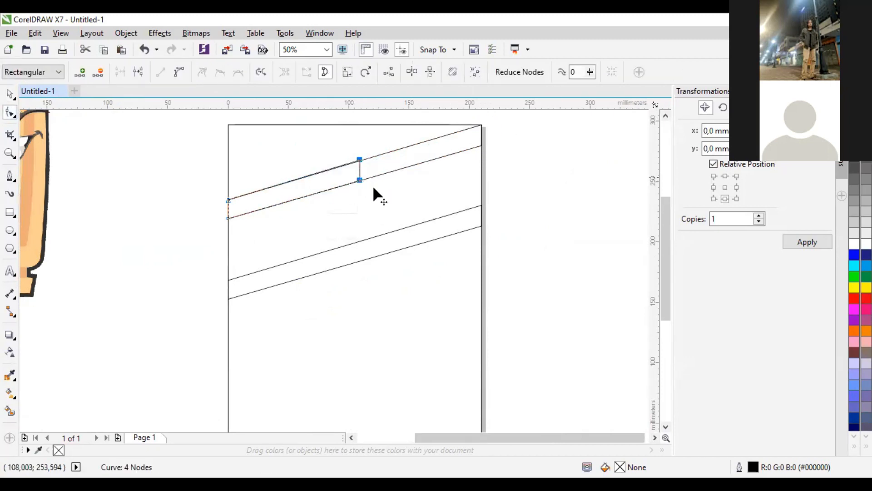
- Delete the lower copy of the slanted band
key("space")
left_click(434, 234)
key("Delete")
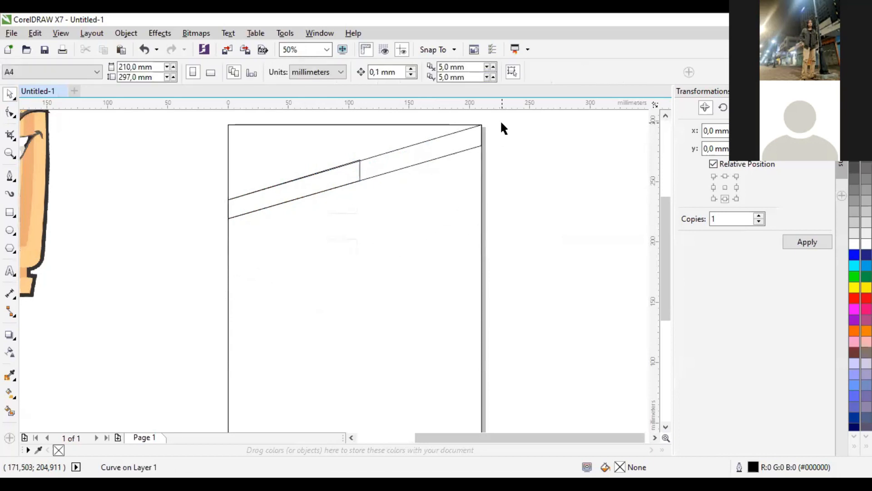
- Try moving the page frame rectangle slightly and undo the move
left_click_drag(500, 121, 305, 195)
left_click(305, 195)
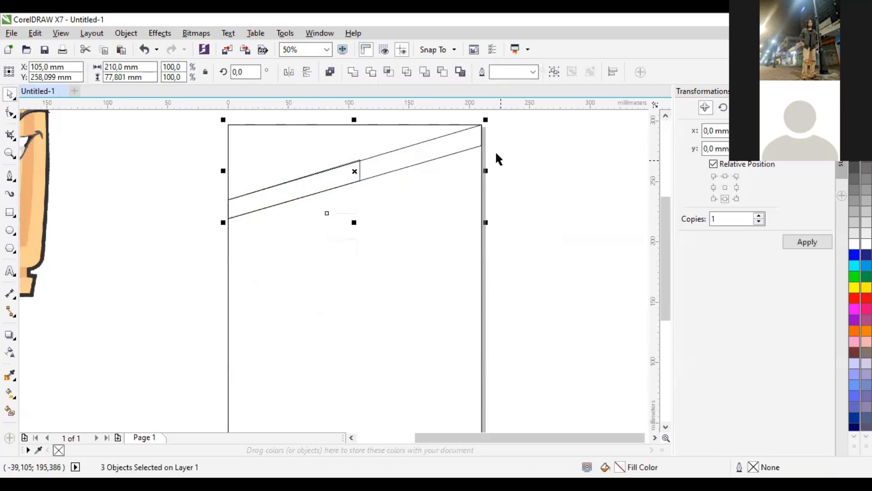
left_click(496, 156)
left_click(427, 204)
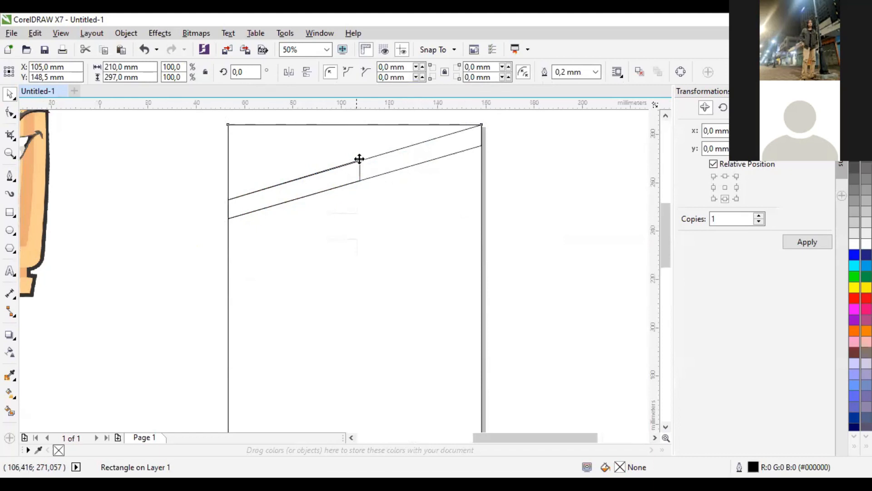
scroll(358, 159, "up", 1)
scroll(440, 229, "down", 1)
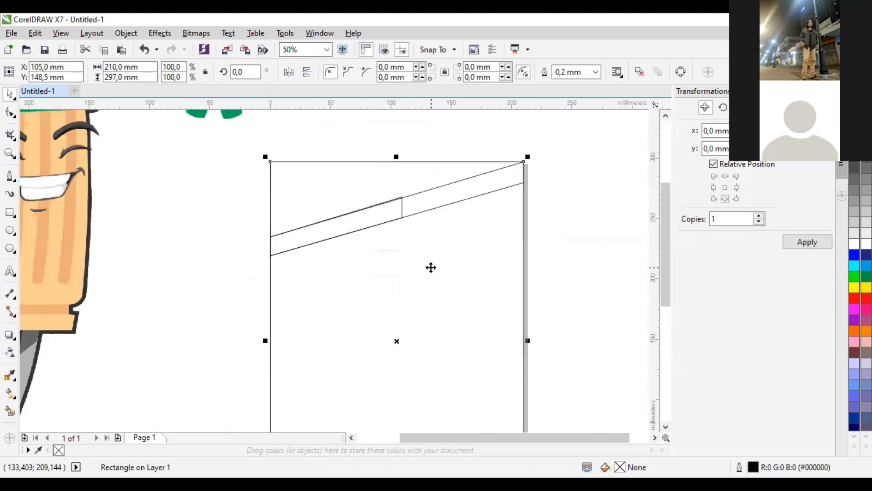
left_click_drag(430, 266, 451, 255)
key("ctrl+z")
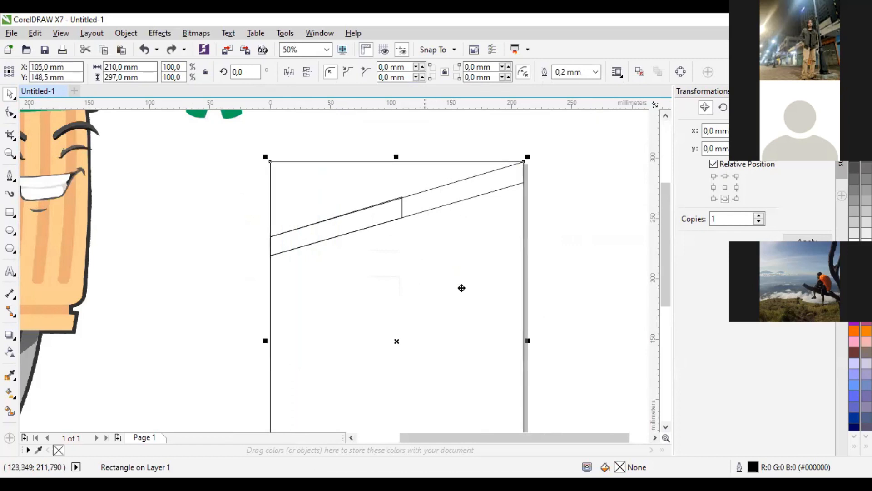
key("ctrl+shift+z")
key("ctrl+z")
- Lock the page frame rectangle and test that it stays fixed
right_click(393, 258)
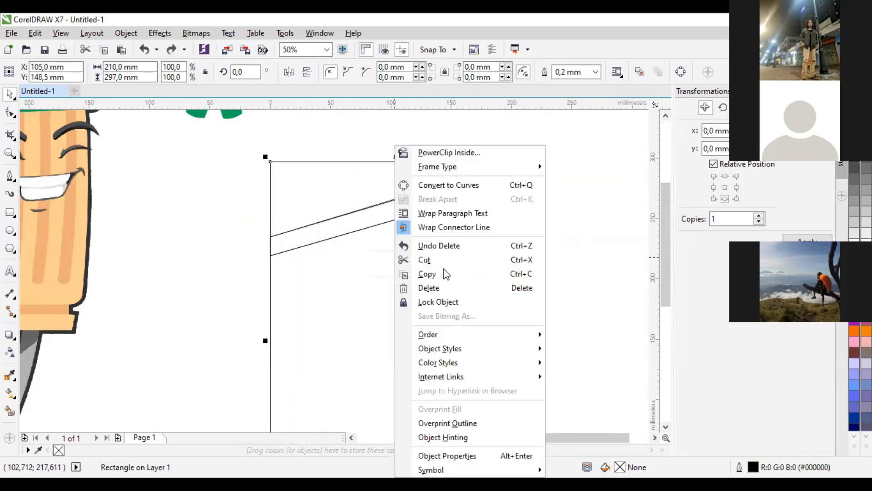
left_click(460, 303)
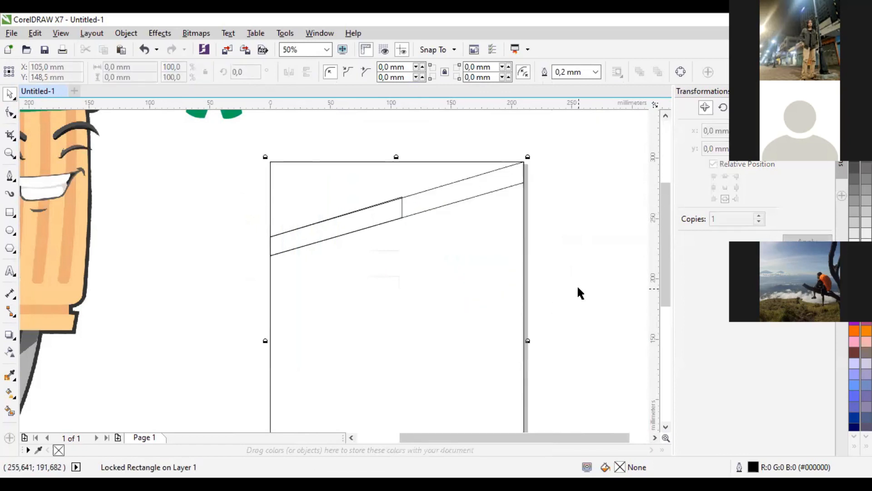
left_click(416, 291)
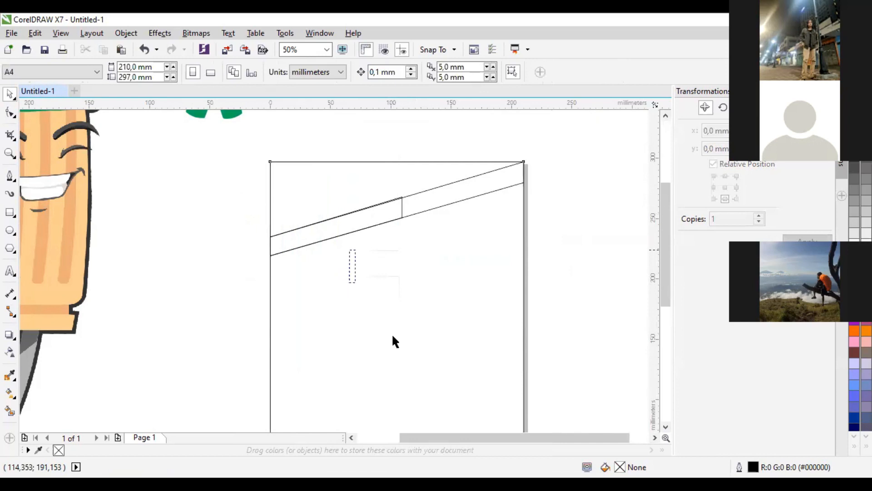
- Unlock the page frame, move it down and to the right, and undo that move
left_click(425, 229)
right_click(427, 230)
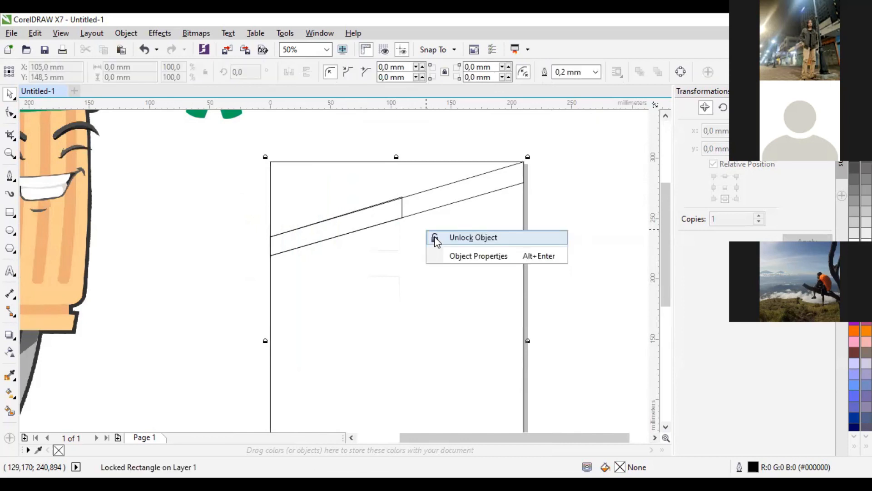
left_click(434, 236)
left_click_drag(434, 236, 586, 292)
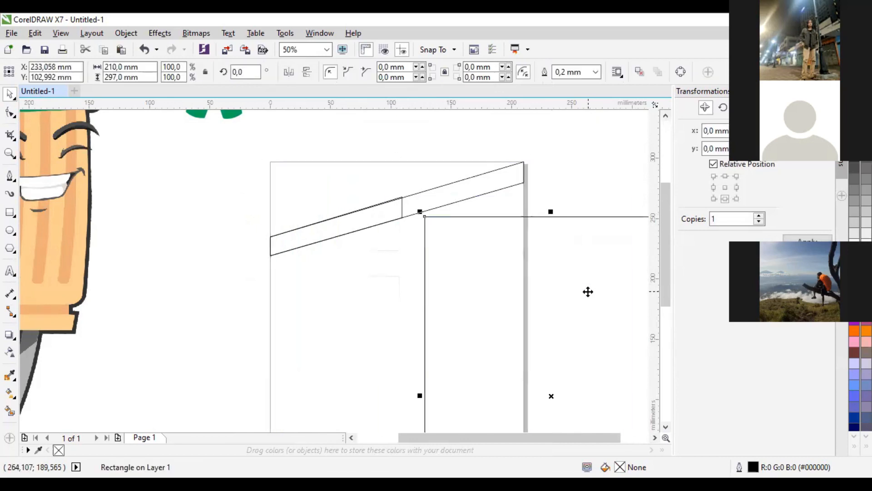
key("ctrl+z")
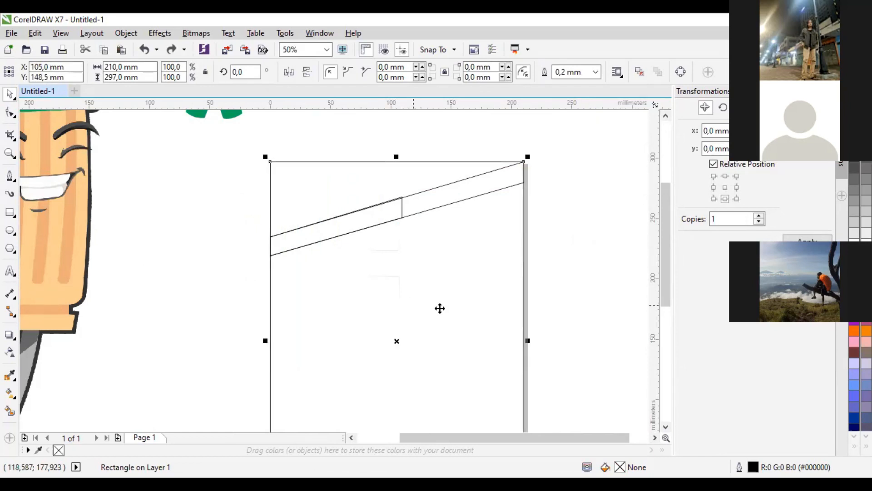
- Lock the page frame rectangle again and deselect it
right_click(439, 308)
left_click(472, 296)
left_click(545, 216)
- Move the short band's upper-right node slightly down onto the upper edge of the full-width band
scroll(384, 199, "up", 1)
left_click(413, 209)
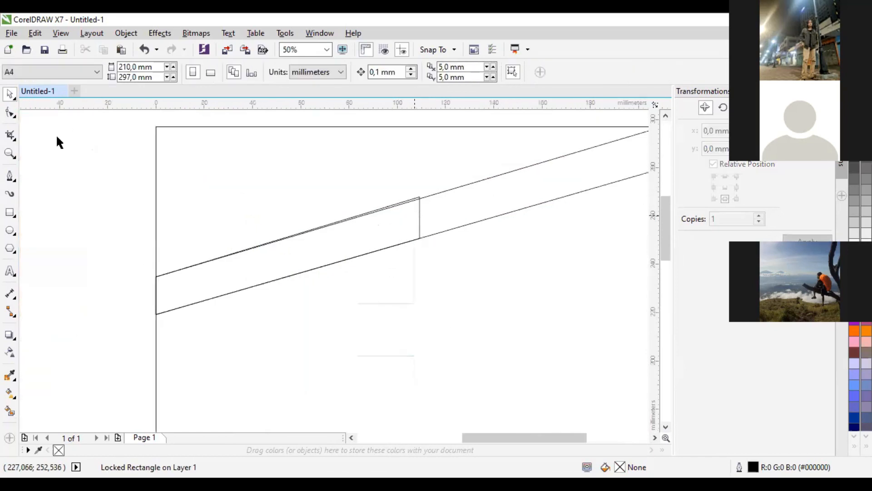
left_click(9, 115)
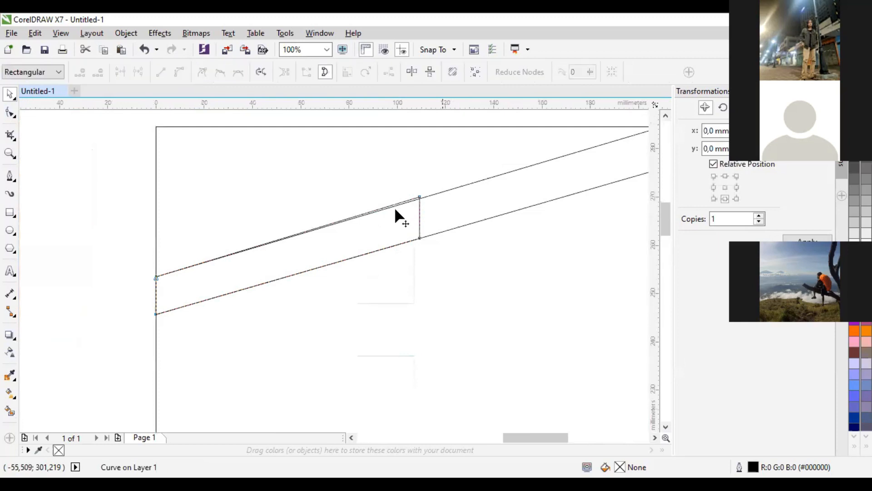
scroll(443, 187, "up", 1)
left_click_drag(395, 206, 395, 211)
scroll(437, 242, "down", 2)
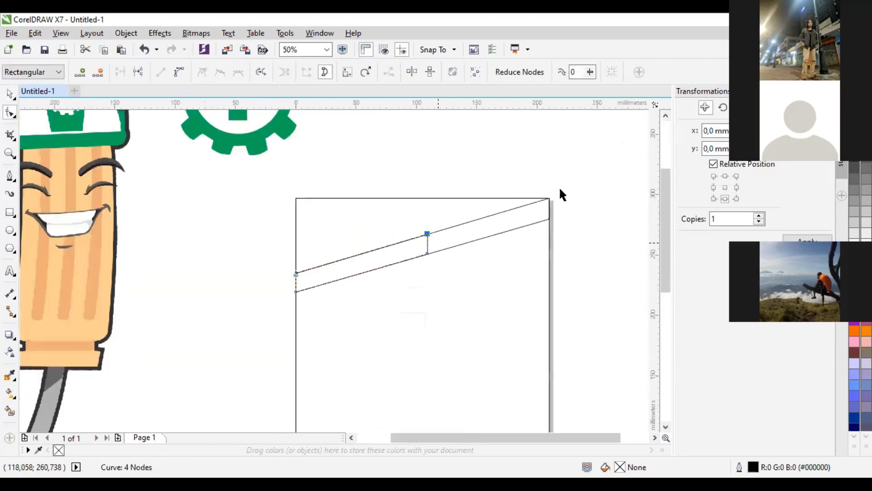
- Duplicate the slanted bands together about 71 mm lower on the page, and select the original short band
key("space")
left_click_drag(559, 188, 249, 312)
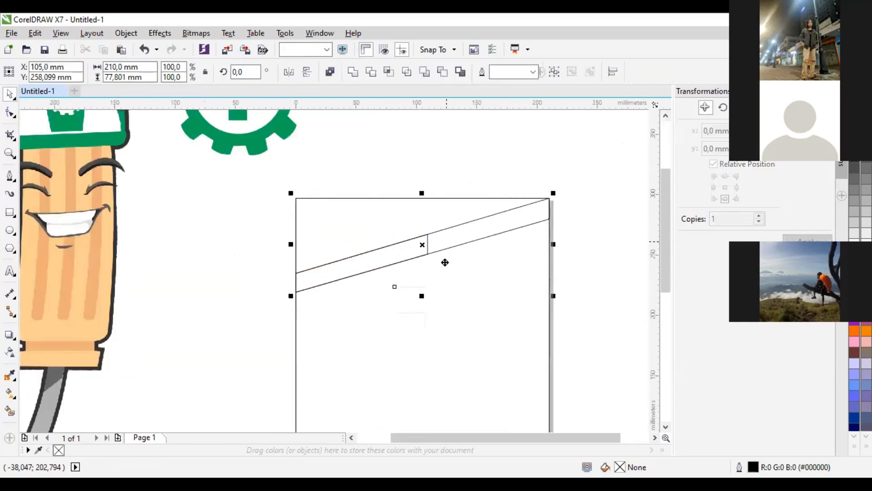
left_click_drag(445, 262, 442, 325)
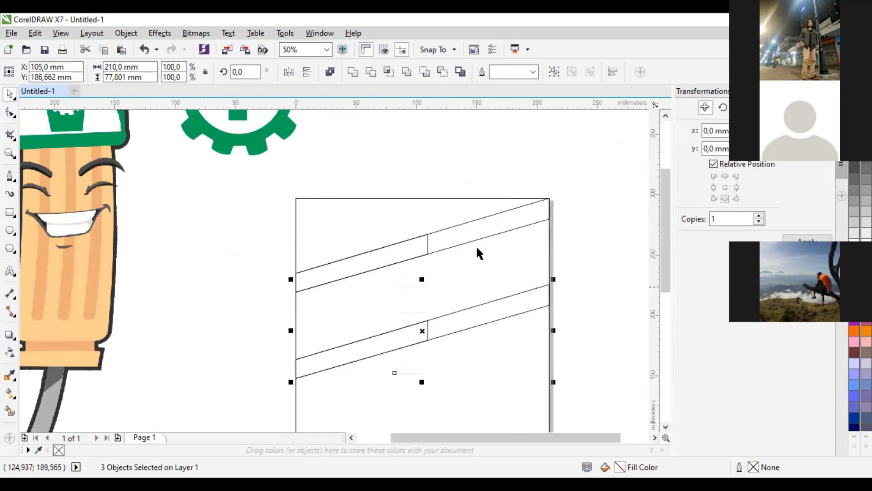
left_click(389, 257)
left_click(389, 263)
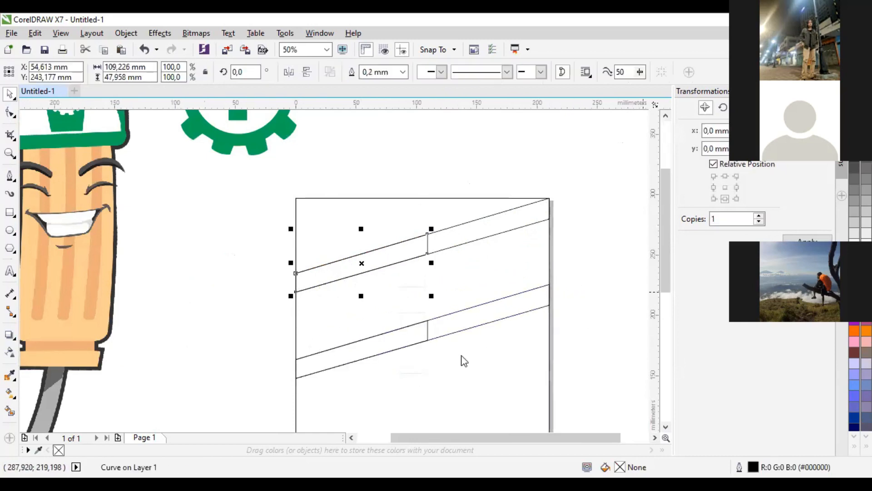
- Fill both short slanted bands with green and convert their fill to a linear fountain fill
left_click(386, 345, "shift")
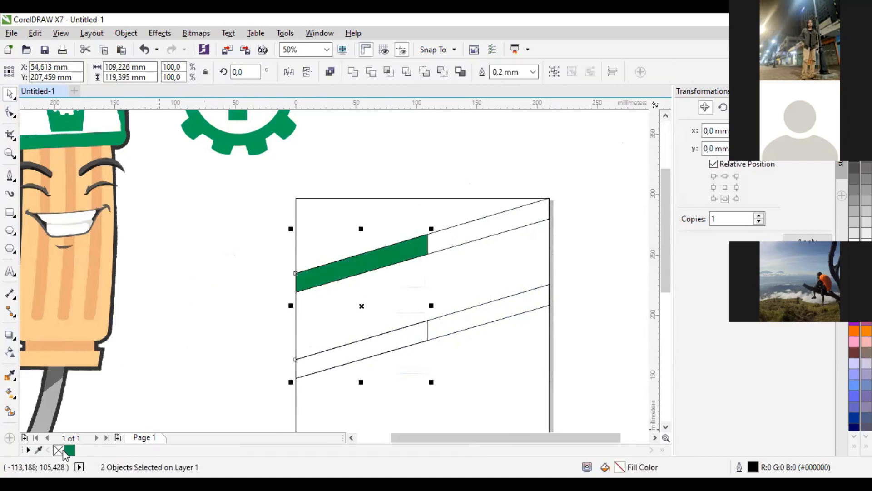
left_click(68, 450)
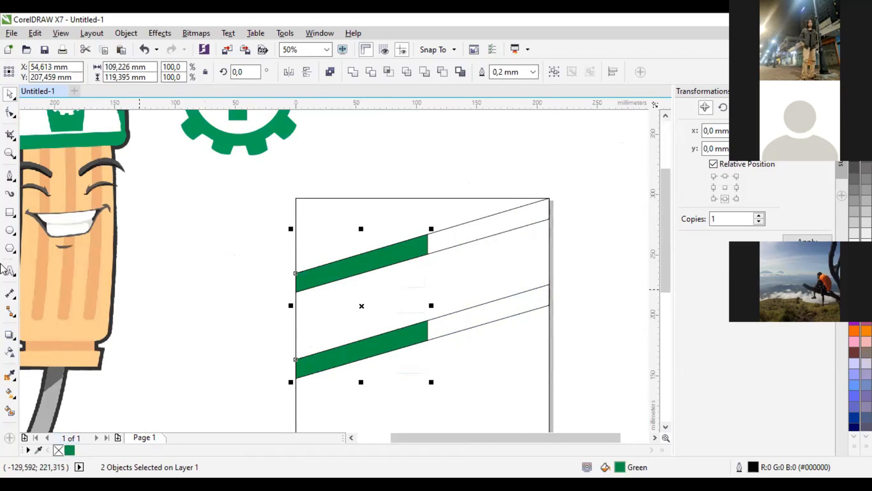
left_click(9, 393)
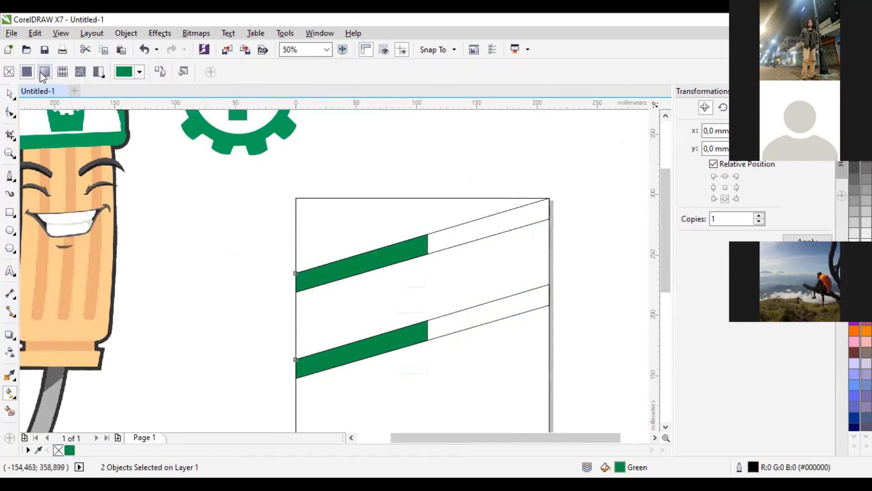
left_click(43, 77)
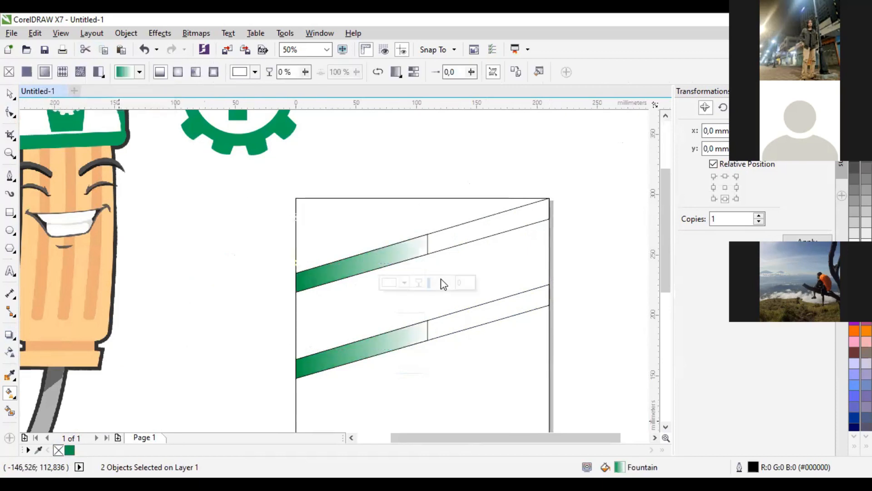
- Make the short bands' gradients run from light green (C71 M0 Y100 K0) at the outer page edge to green at mid-page
left_click(294, 262)
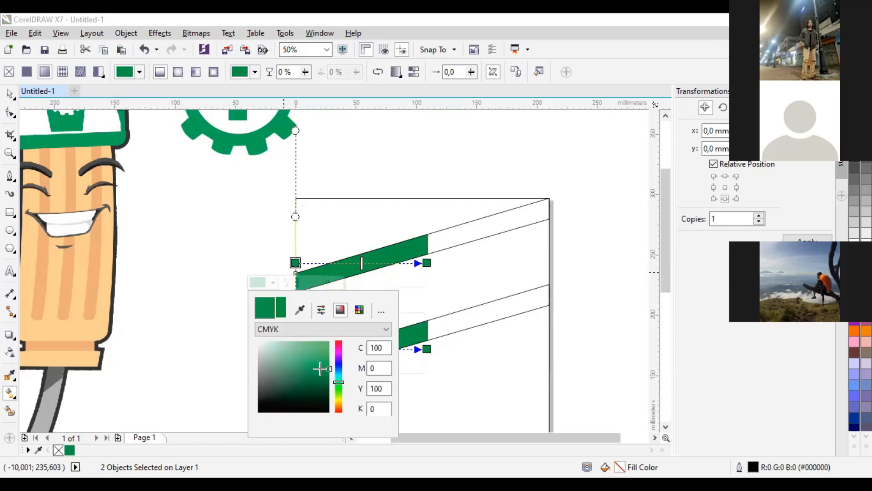
mouse_move(322, 370)
left_mouse_down()
mouse_move(324, 351)
mouse_move(325, 359)
left_mouse_up()
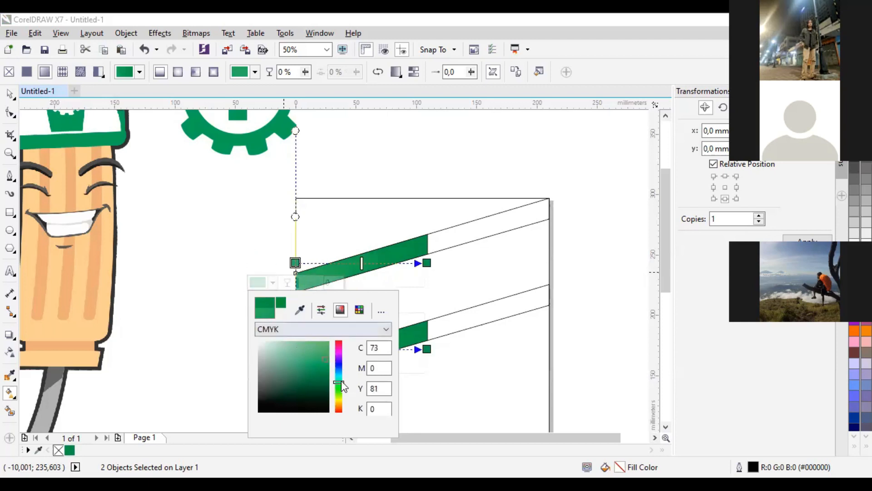
left_click_drag(341, 384, 342, 389)
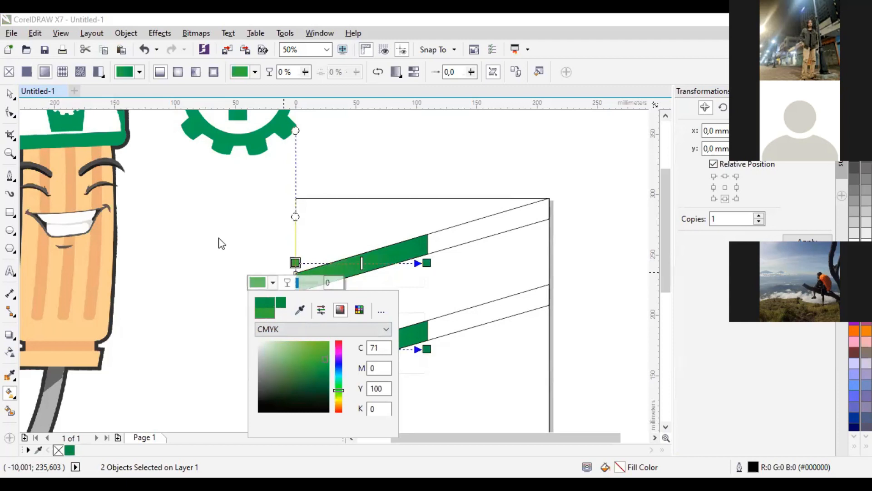
key("space")
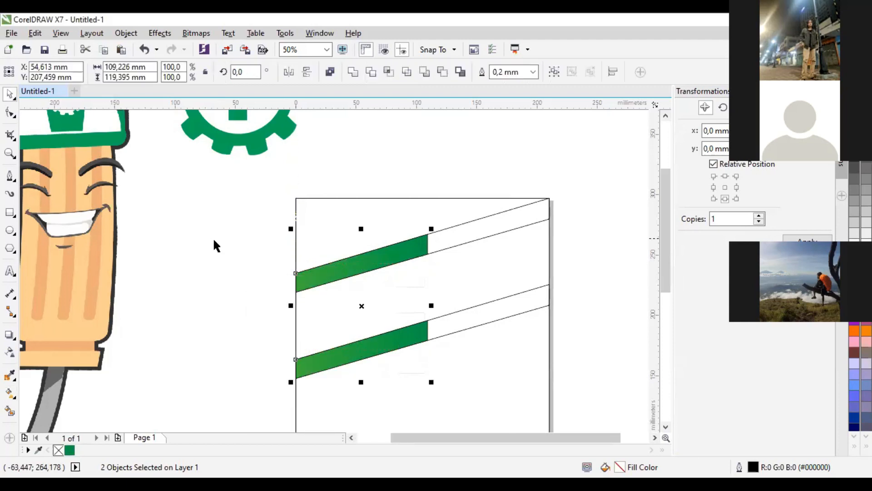
- Fill both full-width slanted bands with green and apply a horizontal linear fountain fill across the page width
left_click(451, 238)
left_click(492, 315)
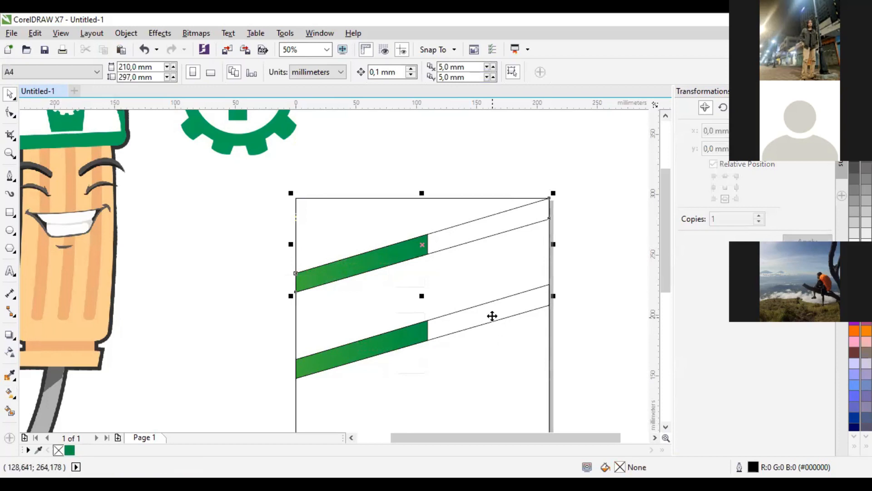
left_click(462, 238, "shift")
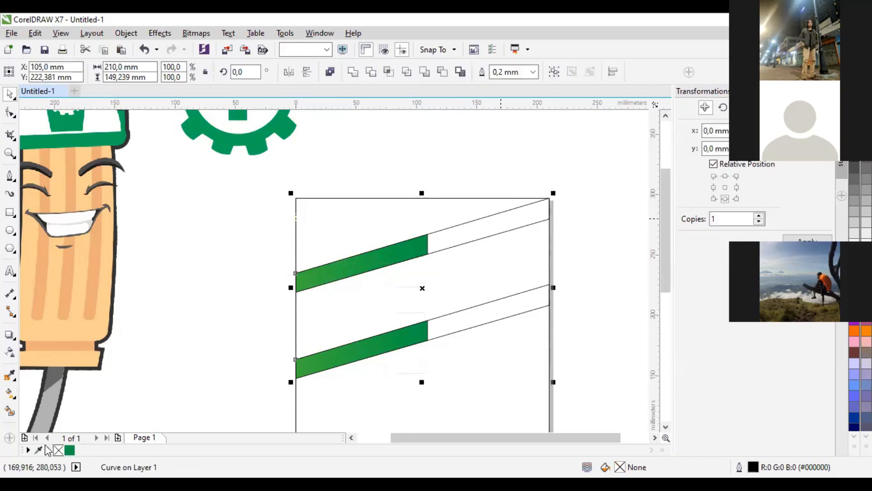
left_click(69, 450)
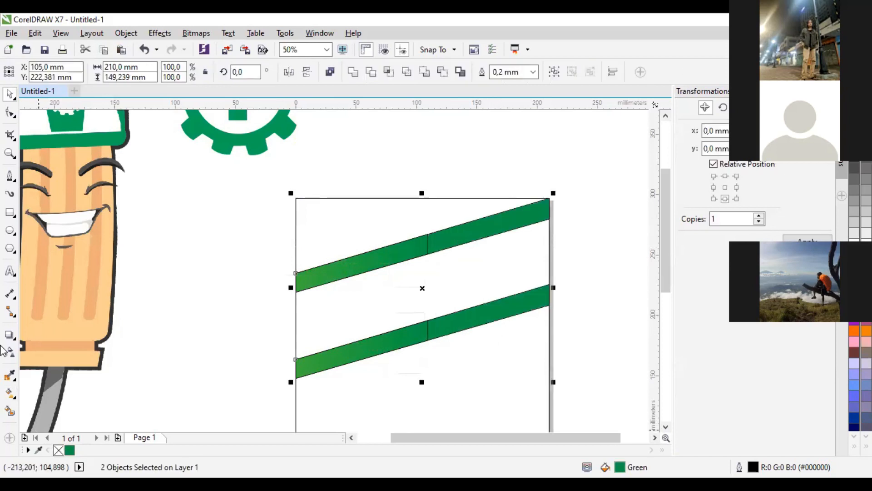
left_click(10, 411)
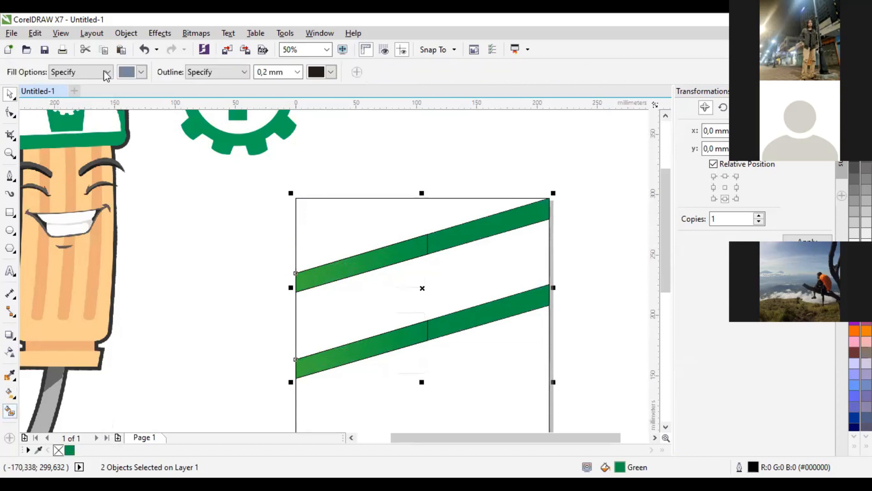
left_click(10, 391)
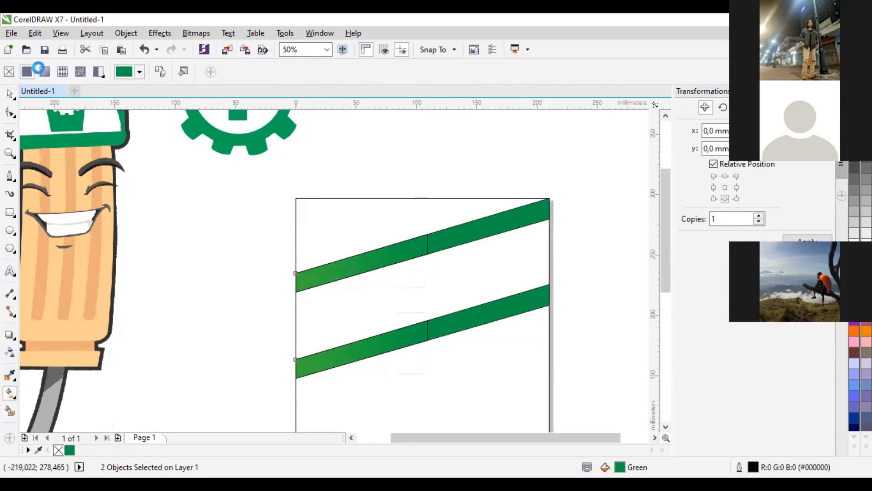
left_click_drag(295, 244, 548, 244)
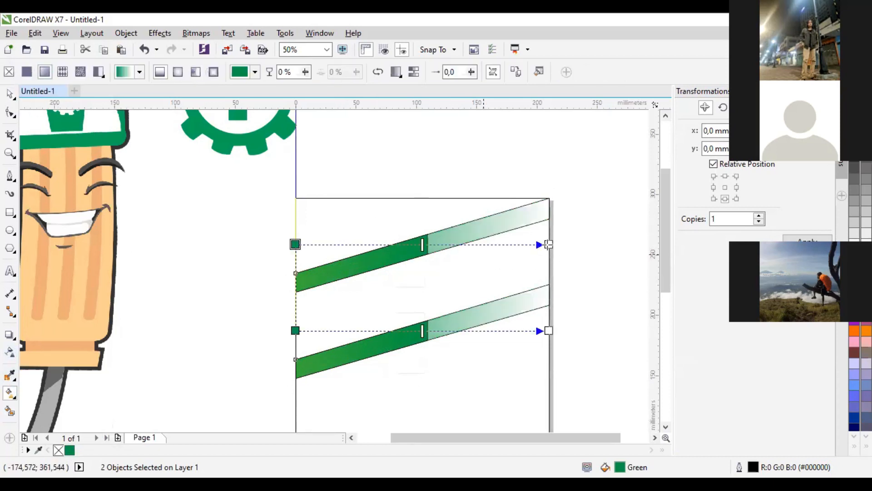
- Replace the white end colour of both full-width band gradients with a light yellowish green
left_click(549, 330)
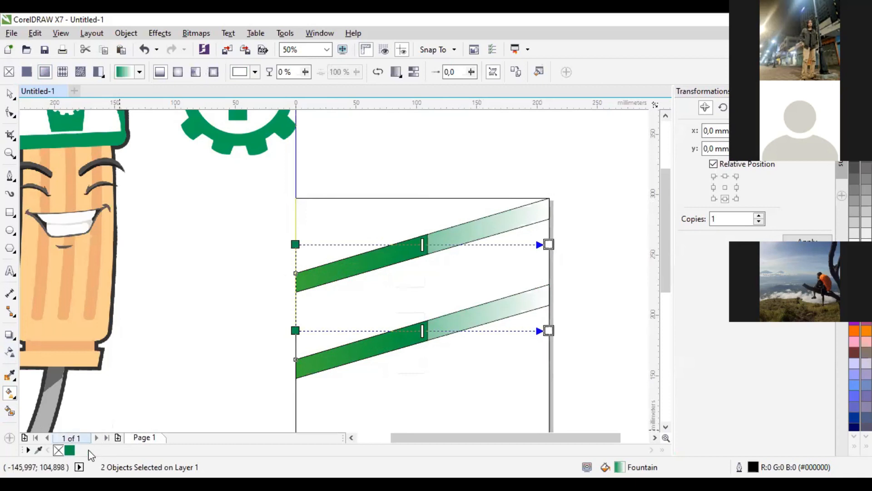
left_click(70, 450)
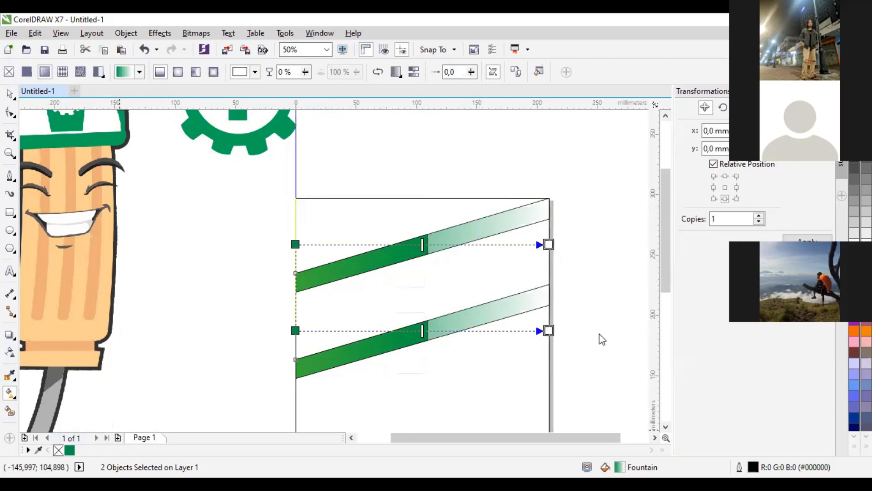
left_click(549, 331)
left_click(526, 353)
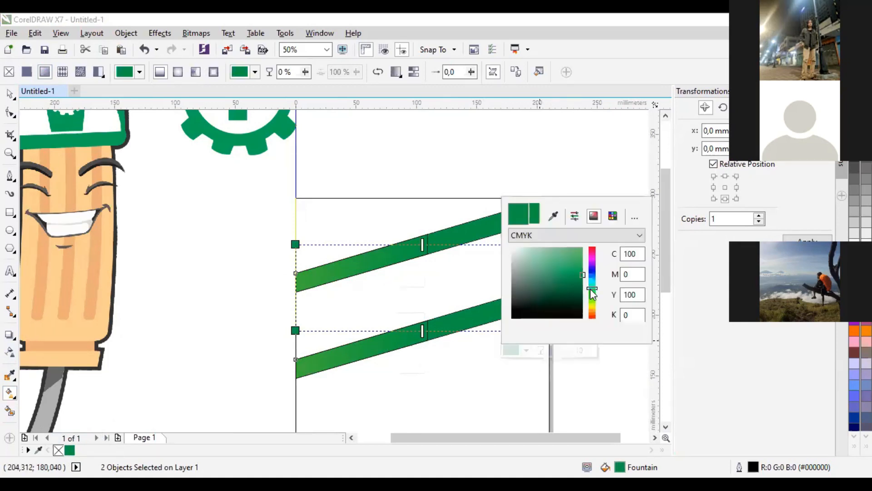
left_click_drag(591, 289, 575, 265)
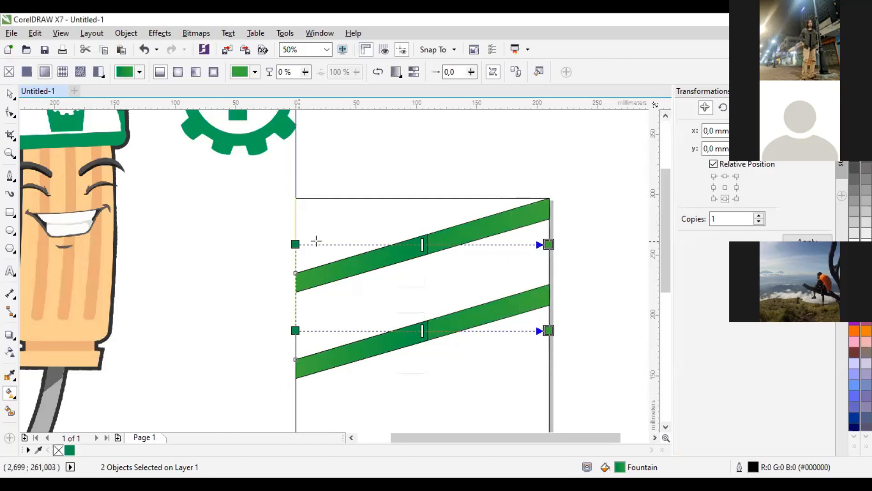
- Move the dark green start points of both full-width band gradients to the page's middle and deselect the bands
left_click_drag(295, 243, 413, 246)
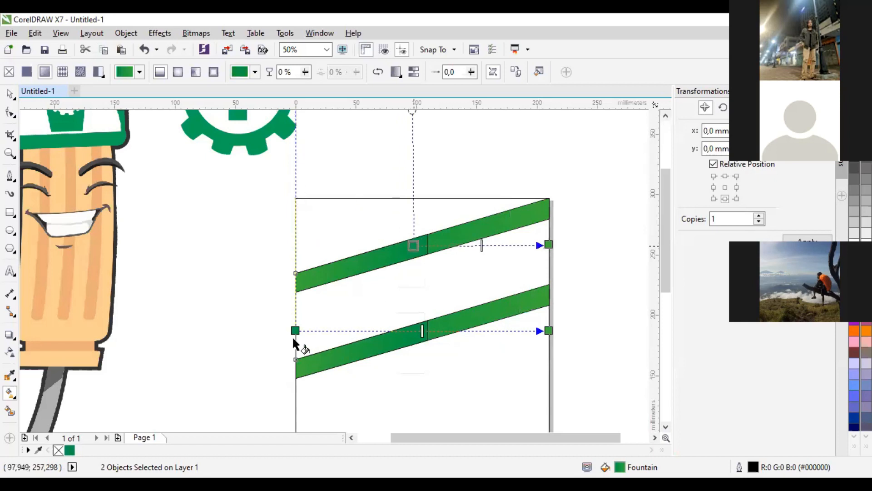
left_click_drag(295, 330, 421, 331)
left_click_drag(412, 245, 421, 246)
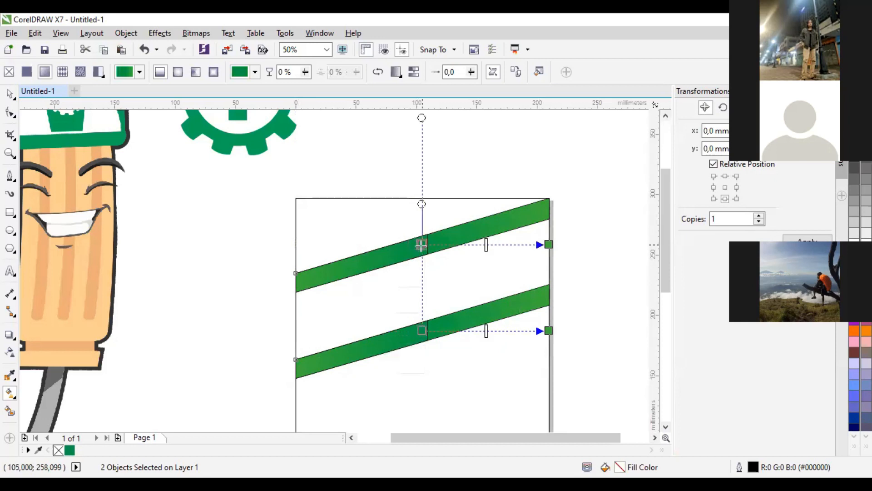
key("space")
left_click(207, 299)
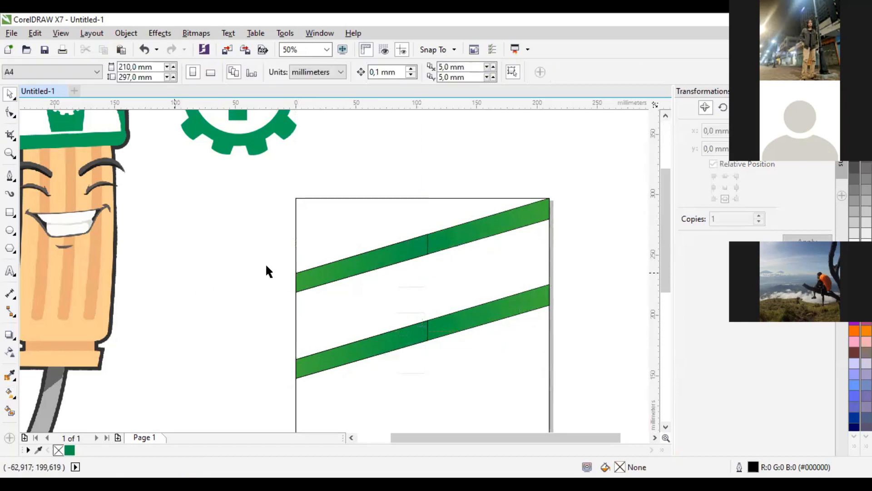
- Add the artistic text "10" between the mascot and the page and enlarge it to about 174.5 pt
left_click_drag(266, 263, 196, 222)
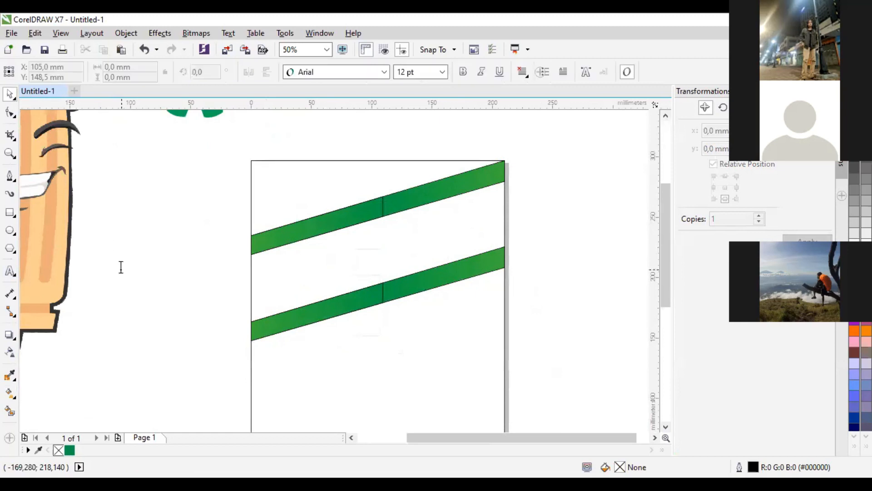
left_click(121, 267)
type("10")
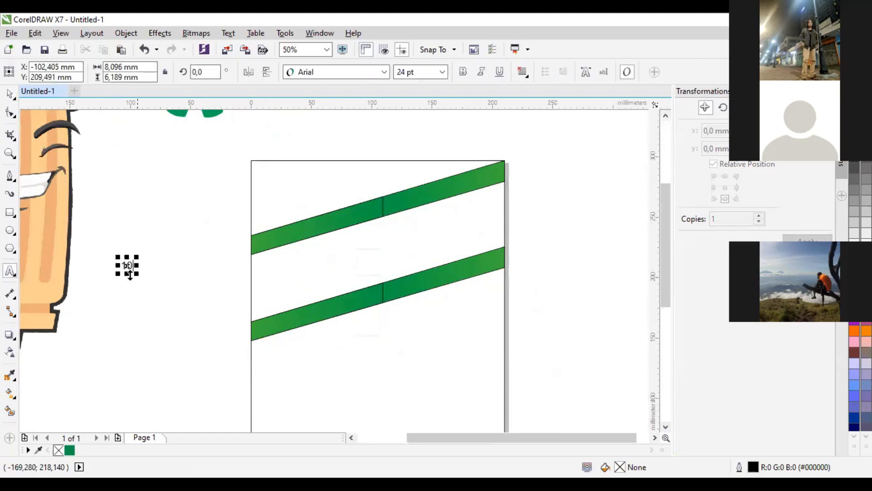
key("ctrl+space")
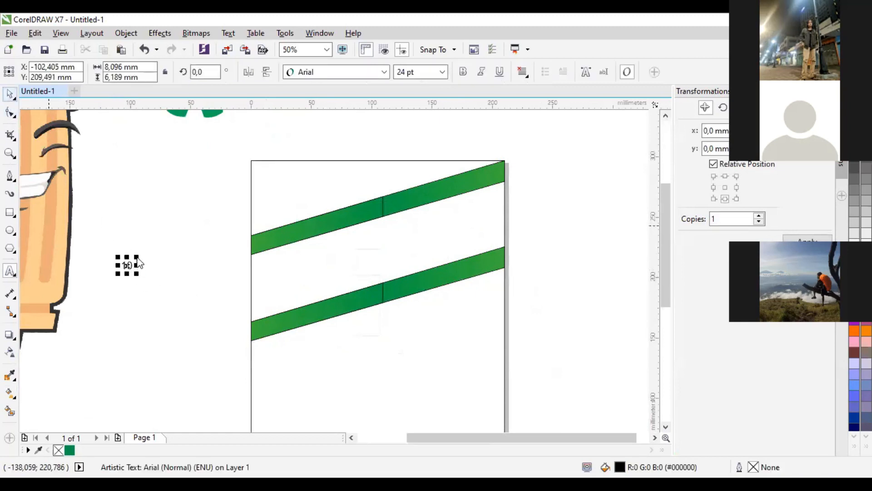
left_click_drag(149, 243, 218, 259)
- Set the font of the "10" text to Bebas Neue and deselect it
left_click(384, 72)
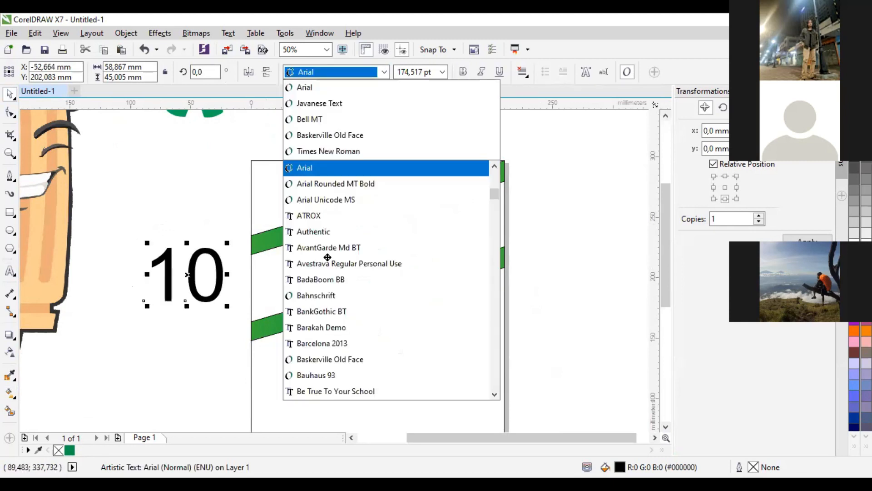
type("Bebas Neue")
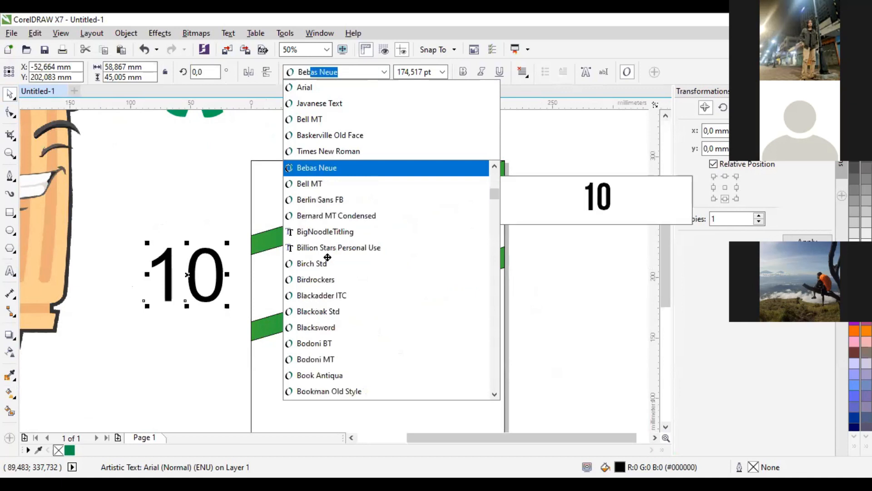
key("Return")
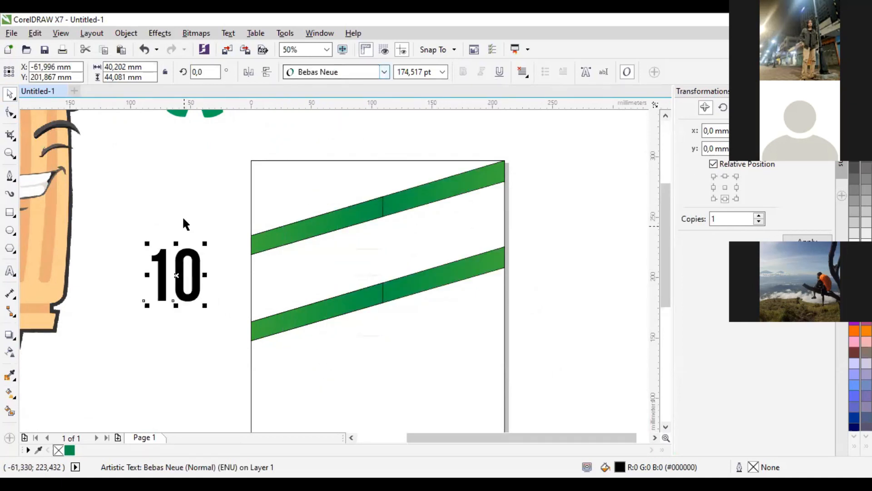
left_click(181, 216)
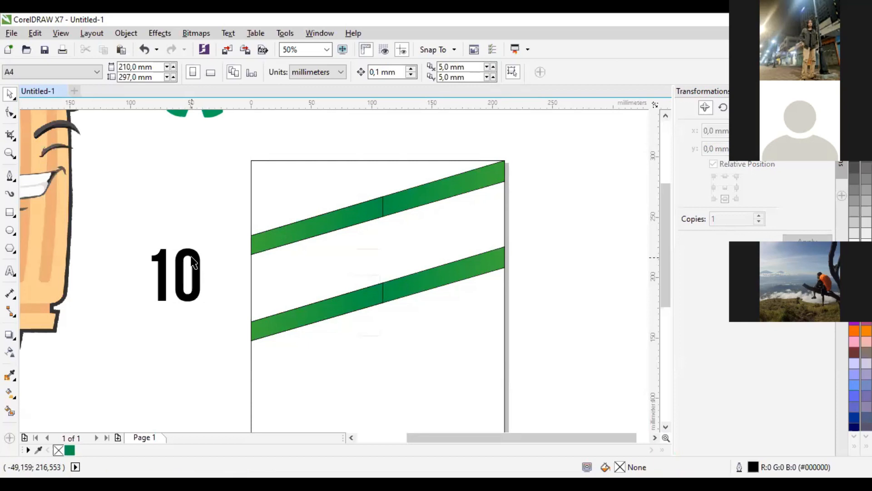
- Move the "10" text closer to the mascot, to about X -84 mm, Y 223 mm, keeping its font
left_click_drag(193, 262, 216, 247)
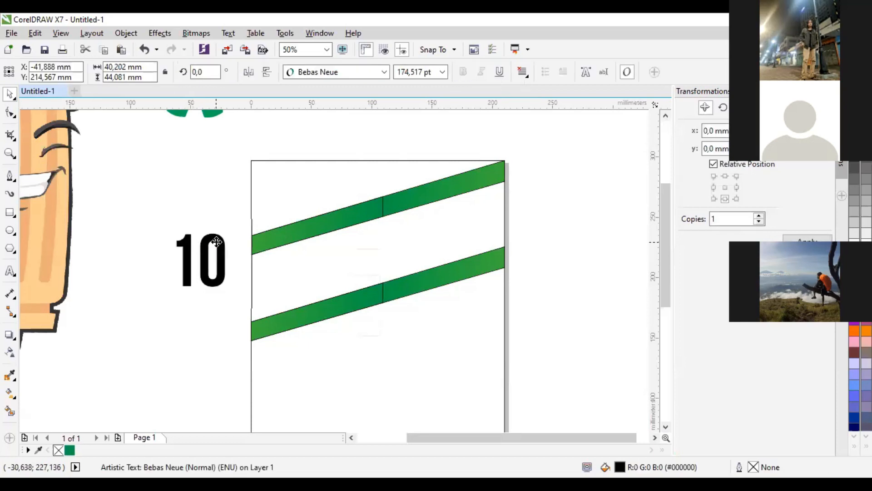
left_click(384, 72)
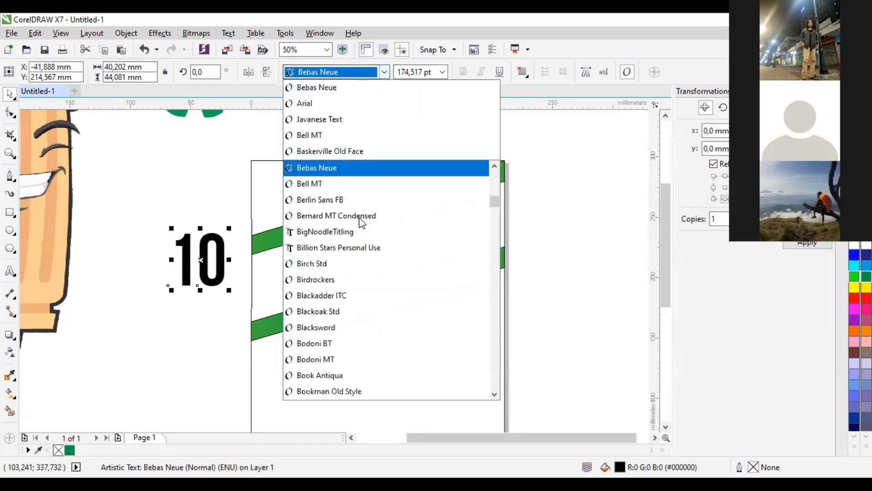
left_click(542, 195)
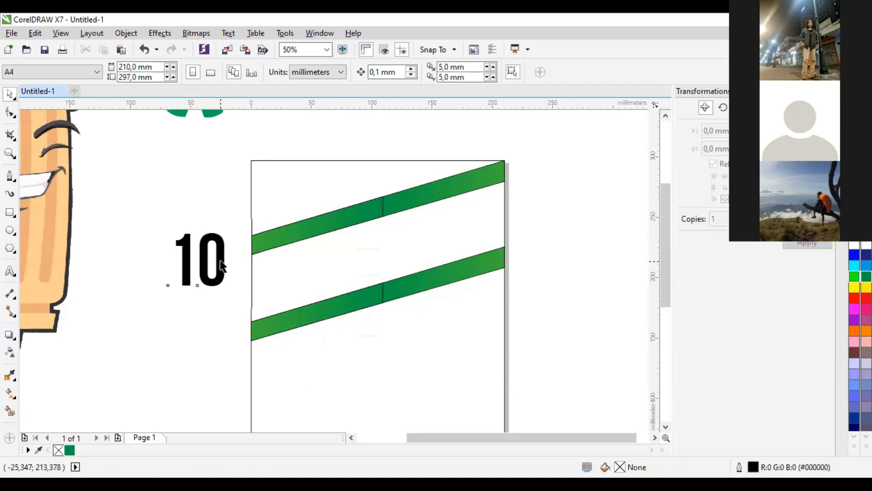
left_click_drag(222, 266, 170, 256)
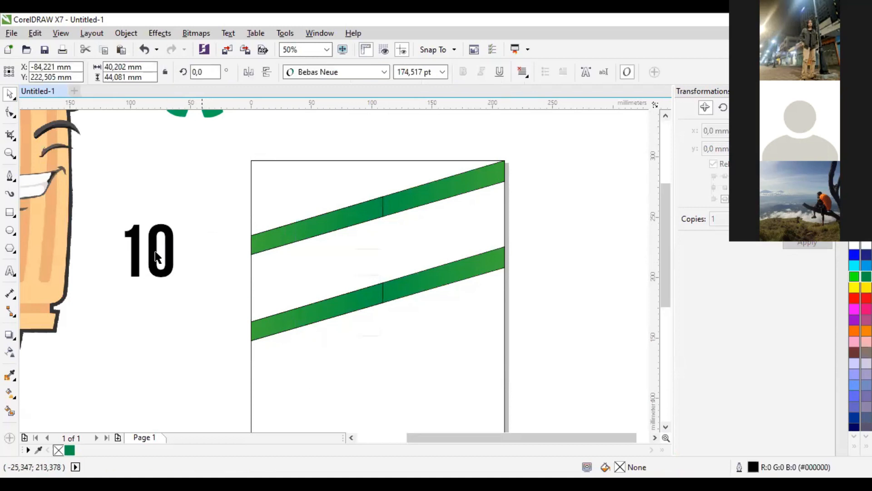
- Add the two-line artistic text "ATURAN AMAN" / "DALAM BEKERJA" below the "10" and deselect it
left_click(10, 270)
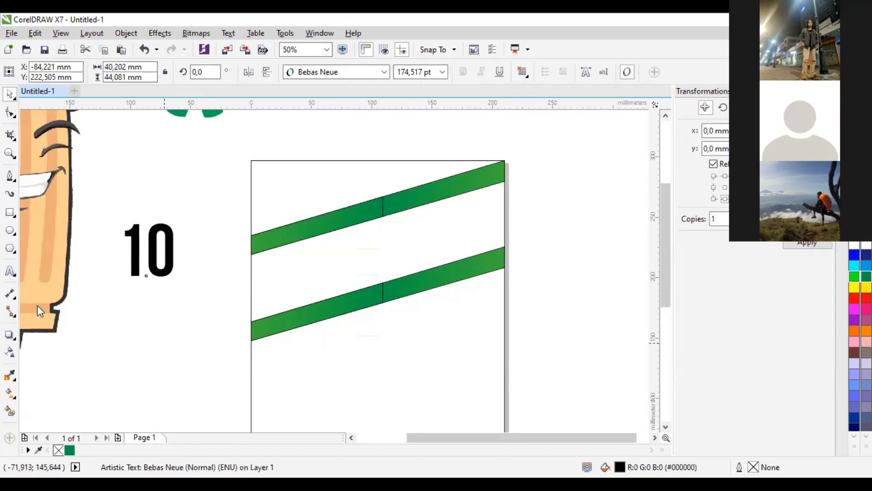
left_click(173, 317)
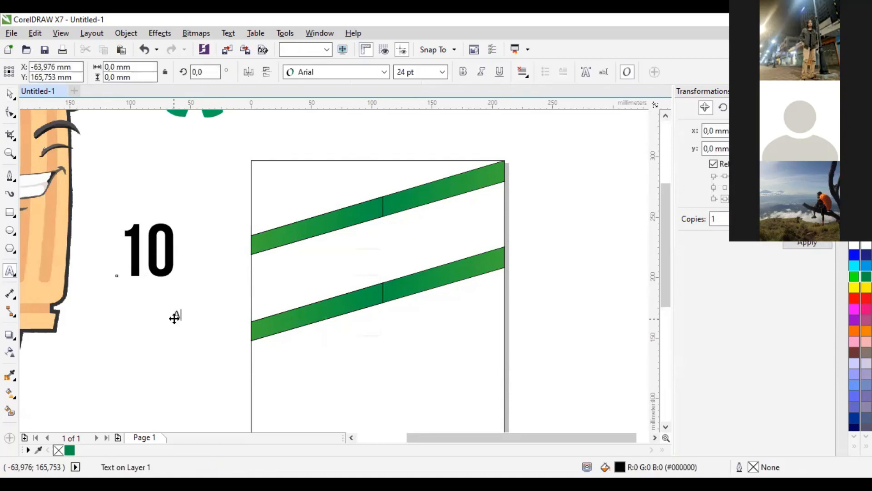
type("ATURAN ")
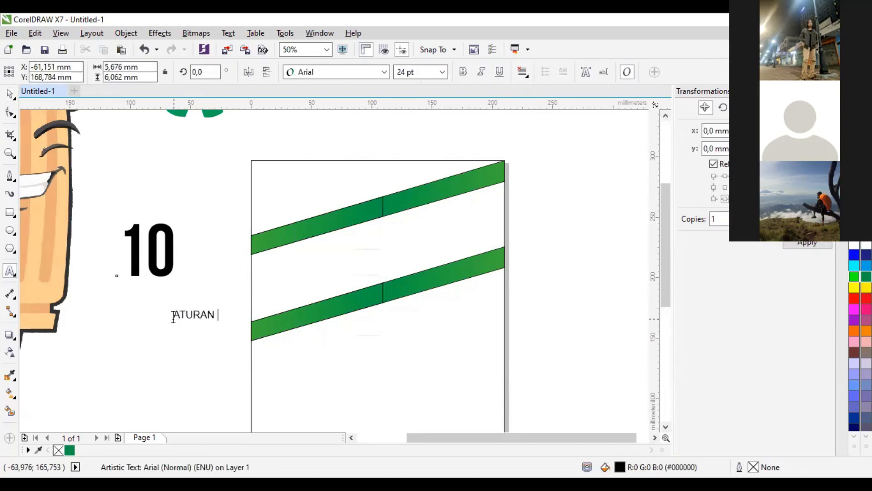
type("AMAN")
key("Escape")
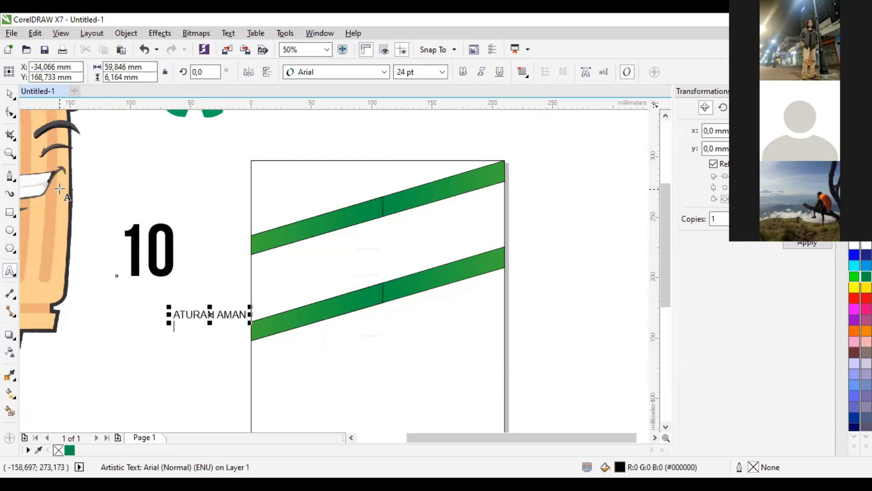
type("DALAM BEKERJA")
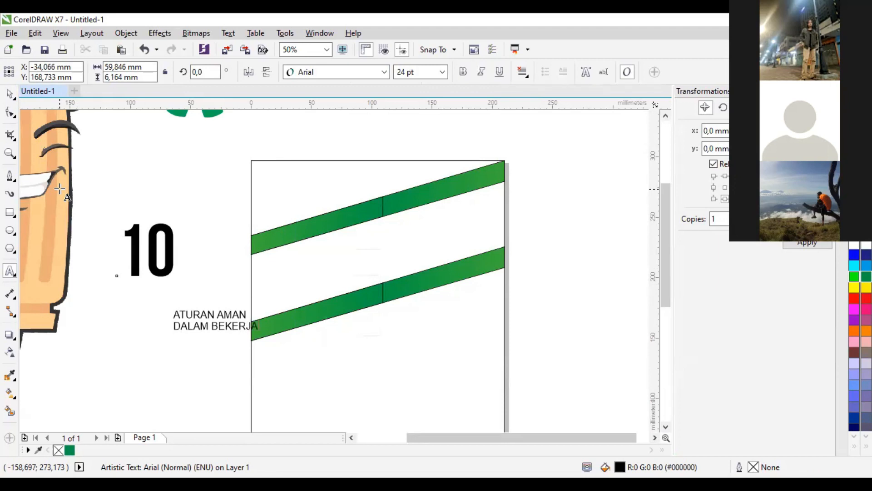
left_click(10, 95)
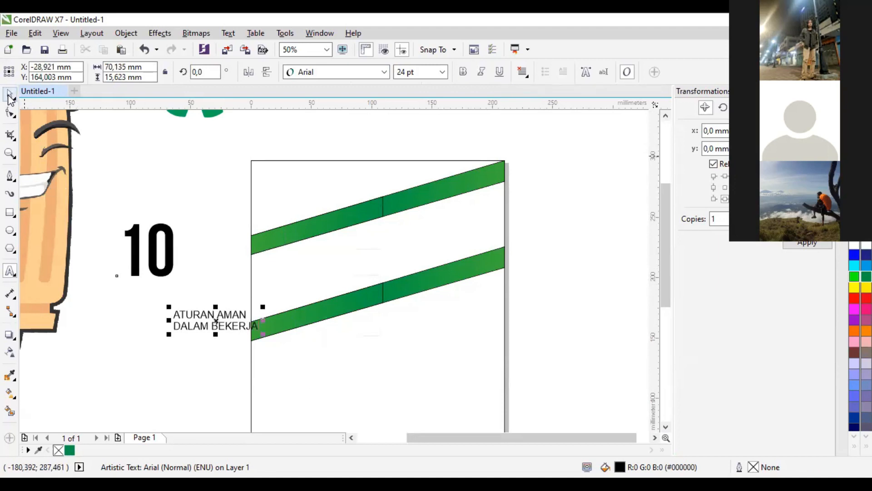
left_click(191, 210)
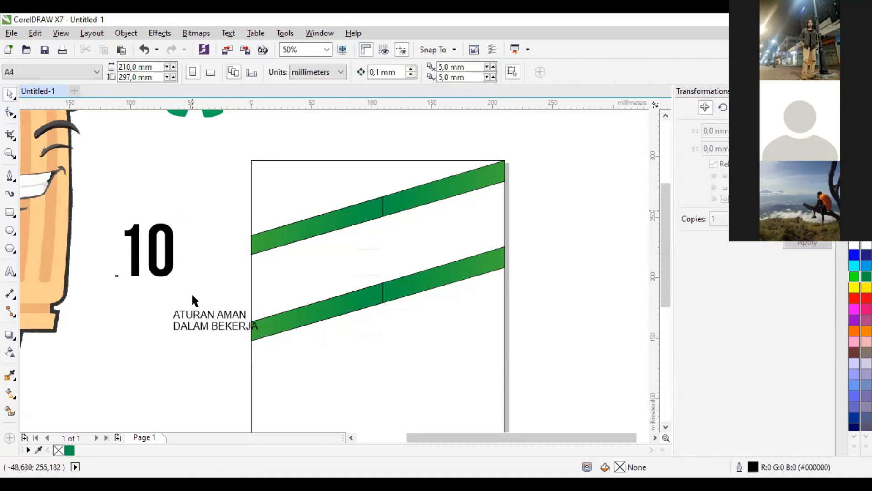
- Move the "ATURAN AMAN DALAM BEKERJA" text just above the "10" and set its font to Bebas Neue
left_click_drag(197, 314, 165, 301)
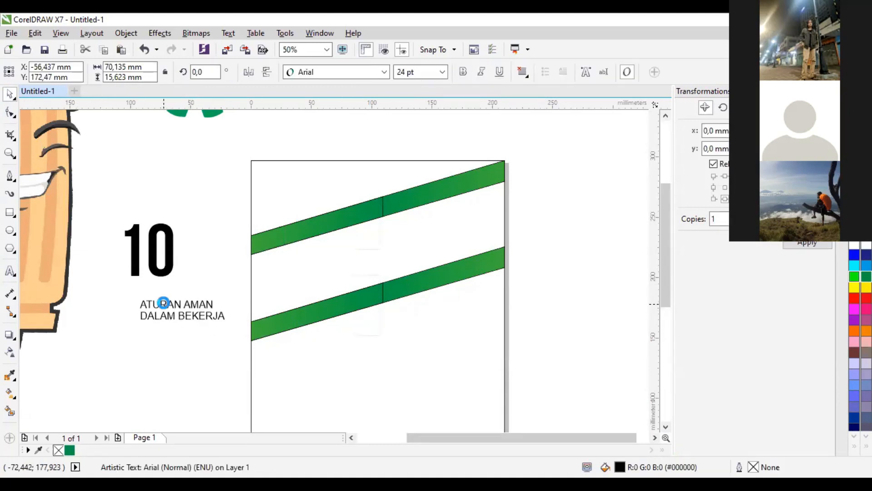
left_click(194, 228)
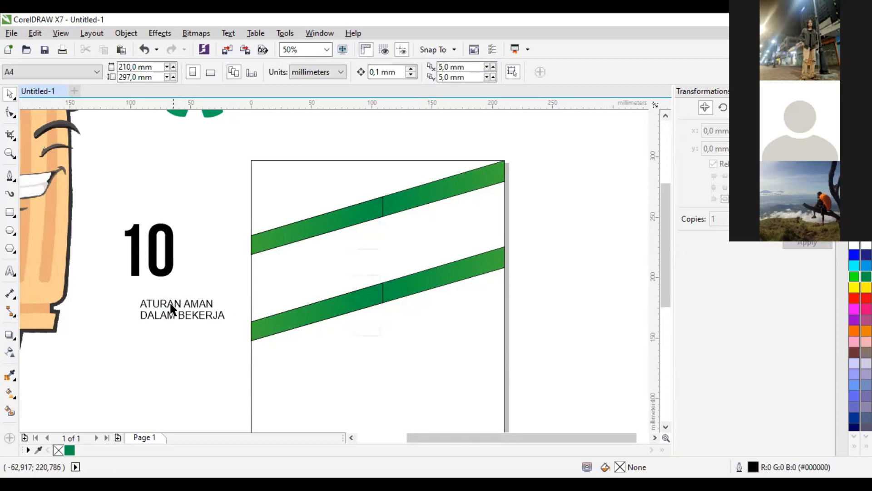
left_click_drag(182, 314, 187, 210)
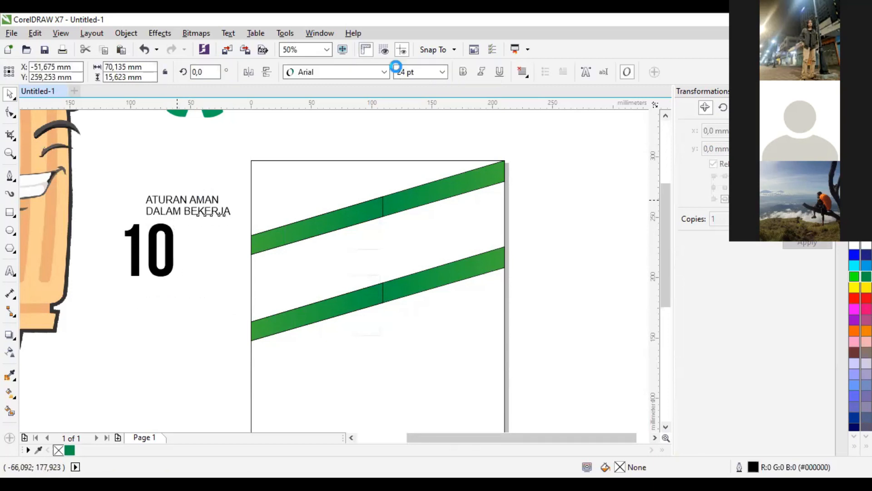
left_click(384, 72)
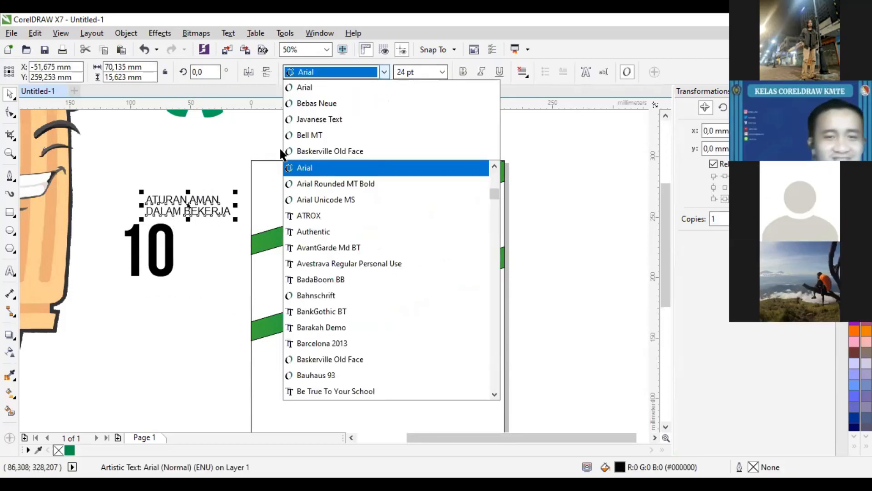
left_click(314, 103)
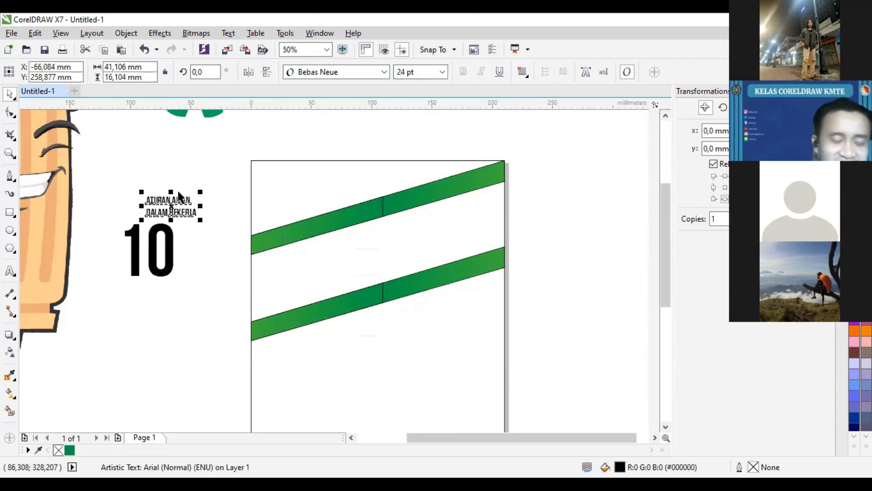
- Enlarge the "ATURAN AMAN DALAM BEKERJA" text to about 57.5 pt and place it directly to the right of the "10"
left_click_drag(181, 216, 290, 220)
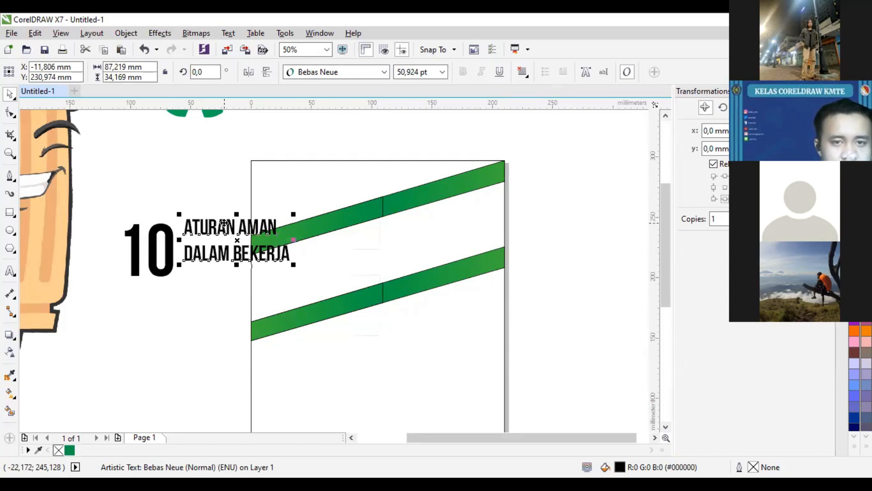
left_click_drag(223, 229, 222, 240)
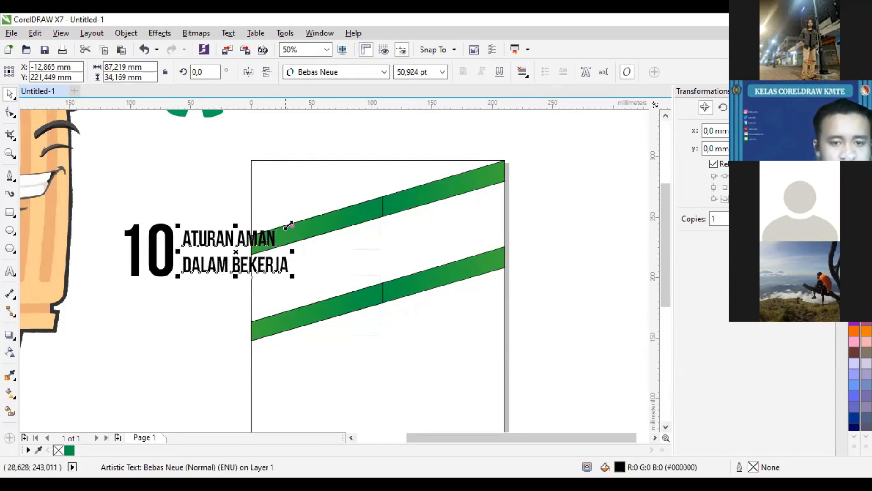
mouse_move(301, 219)
left_mouse_down()
mouse_move(298, 210)
mouse_move(301, 220)
left_mouse_up()
- Tighten the line spacing of the two-line text until it is about 32.6 mm high
left_click(10, 112)
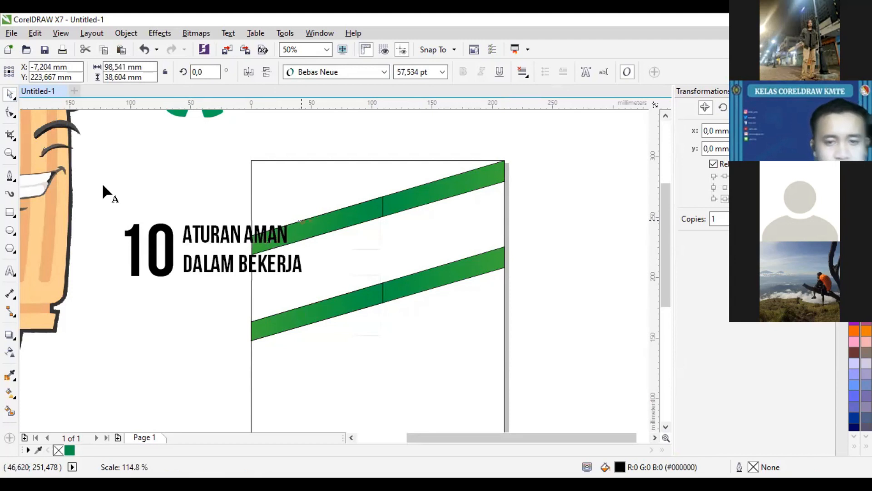
left_click_drag(179, 264, 180, 260)
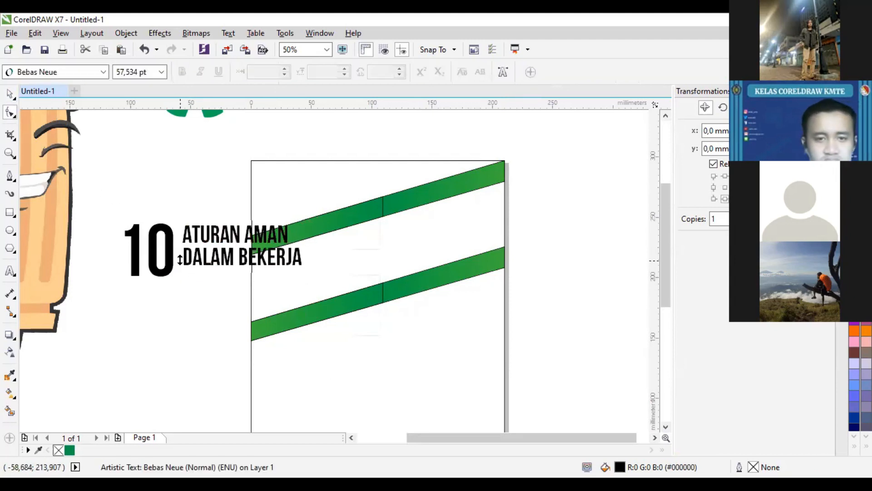
key("space")
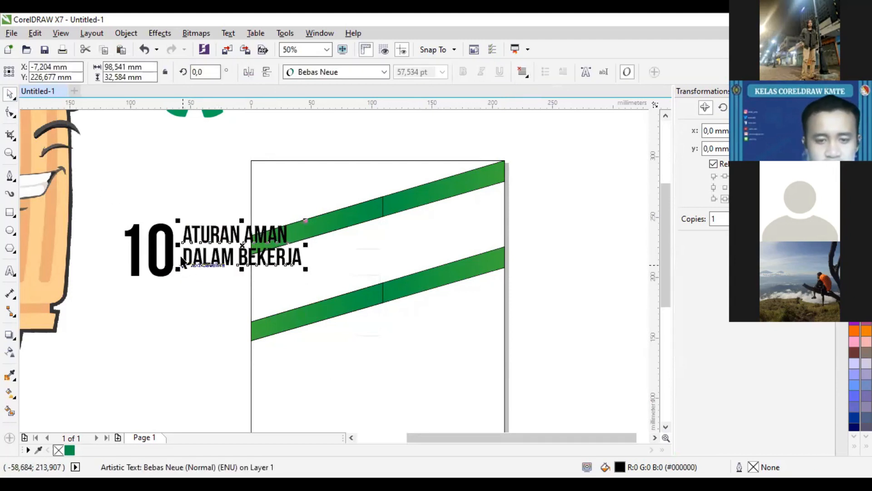
- Align the "10" with the bottom of the two-line text and shrink it to about 132.6 pt to match the text's height
scroll(171, 250, "up", 2)
left_click_drag(171, 234, 178, 230)
left_click(240, 233, "shift")
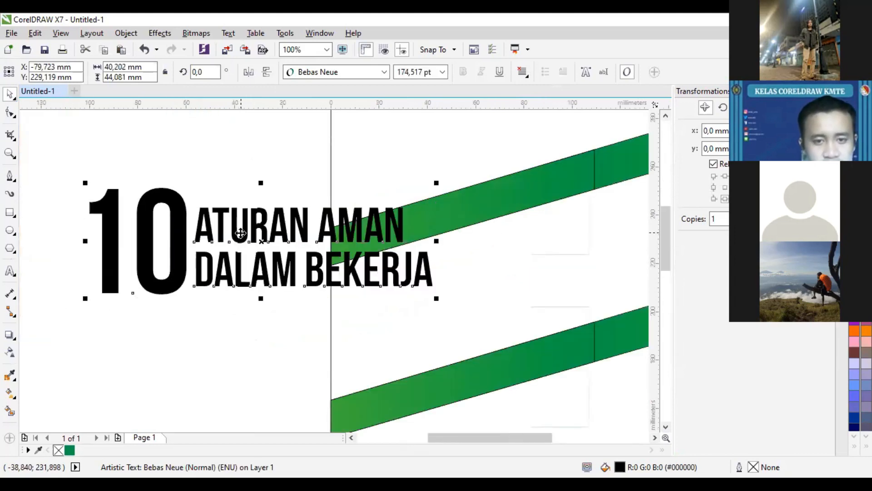
key("b")
left_click(194, 175)
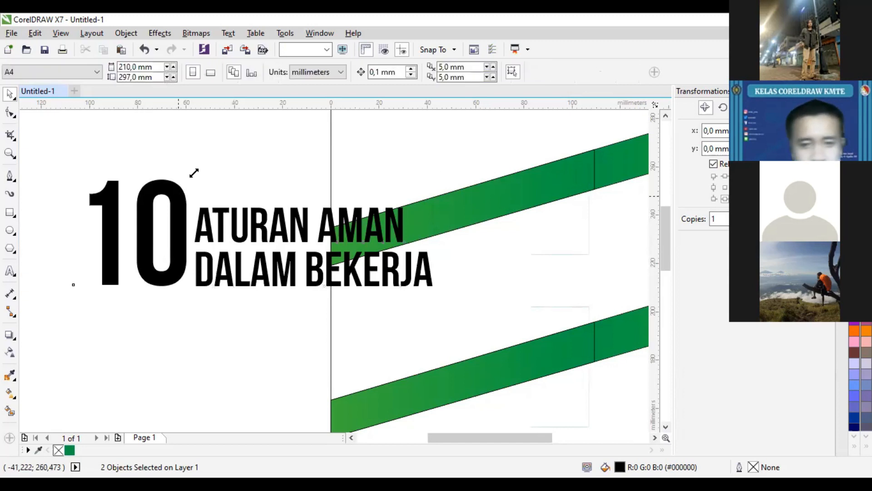
left_click_drag(193, 175, 195, 217)
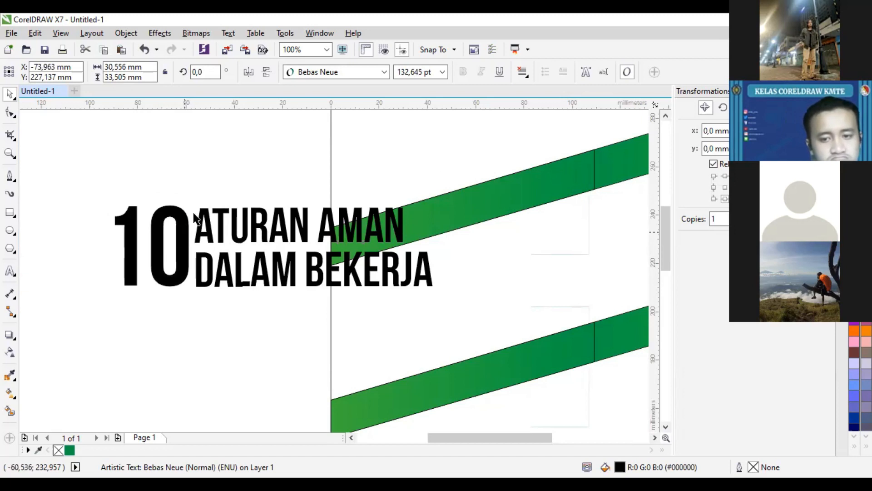
left_click(215, 180)
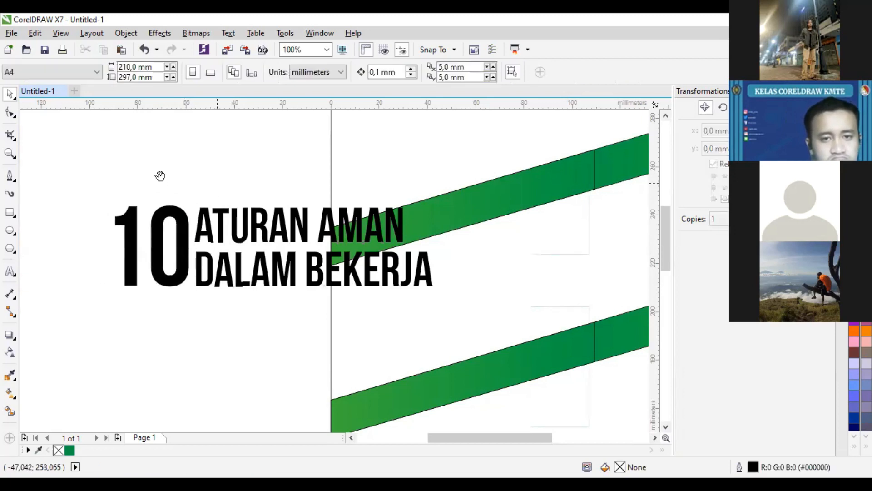
- Switch to File Explorer and look through the font files in D:\FONTS and its "New folder" subfolder
scroll(159, 177, "right", 1)
scroll(159, 177, "down", 1)
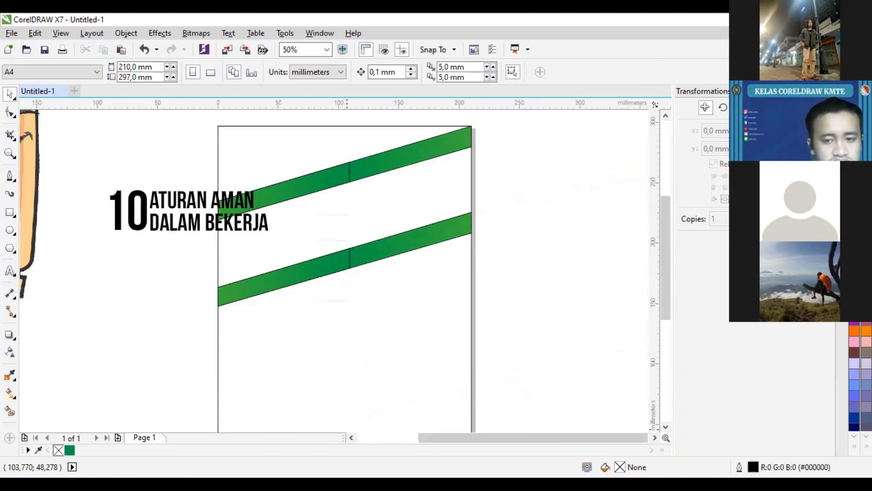
key("alt+Tab")
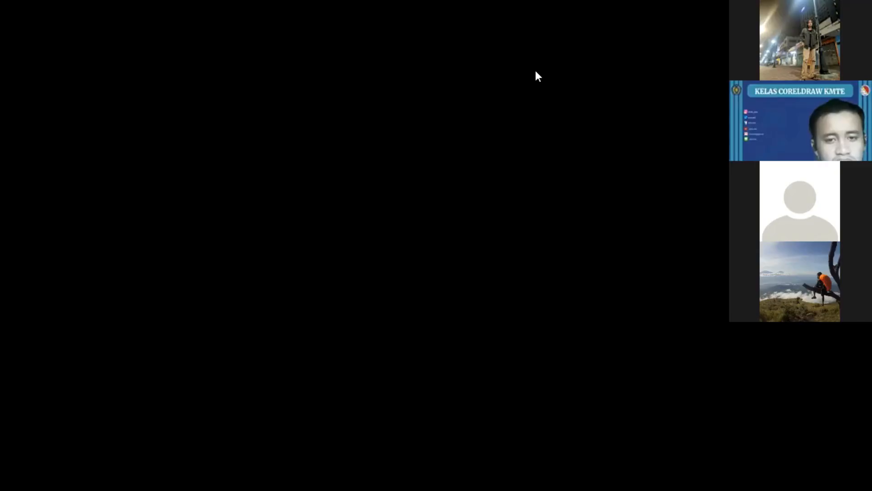
scroll(586, 264, "down", 20)
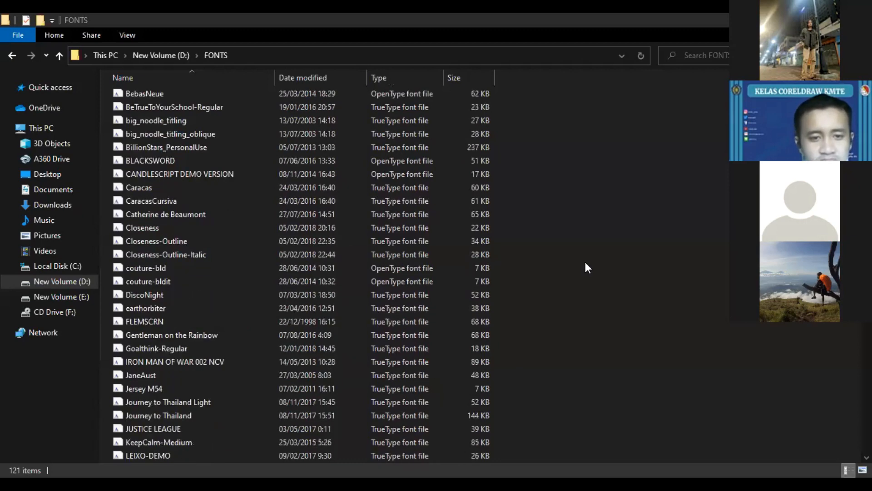
scroll(585, 264, "down", 4)
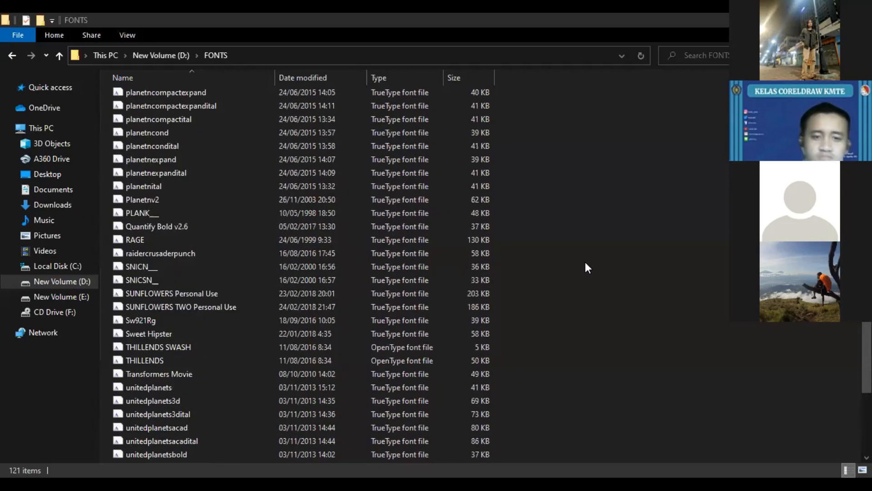
scroll(586, 263, "up", 20)
double_click(168, 96)
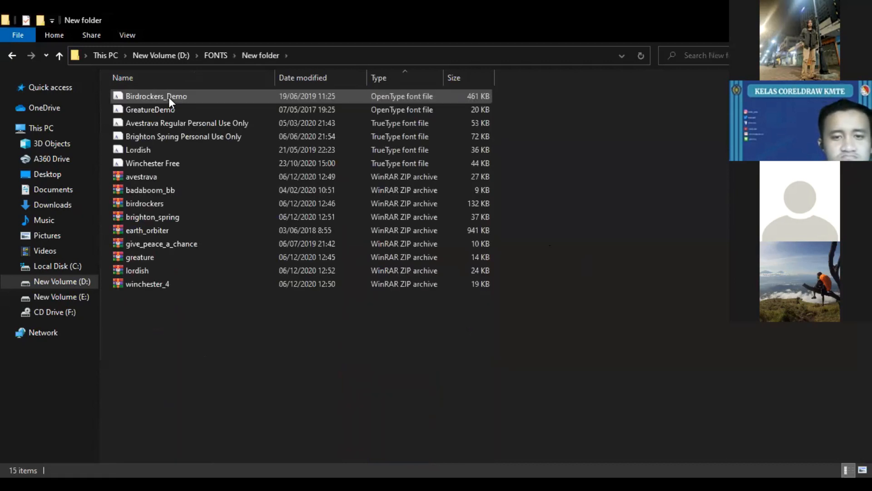
left_click(147, 191)
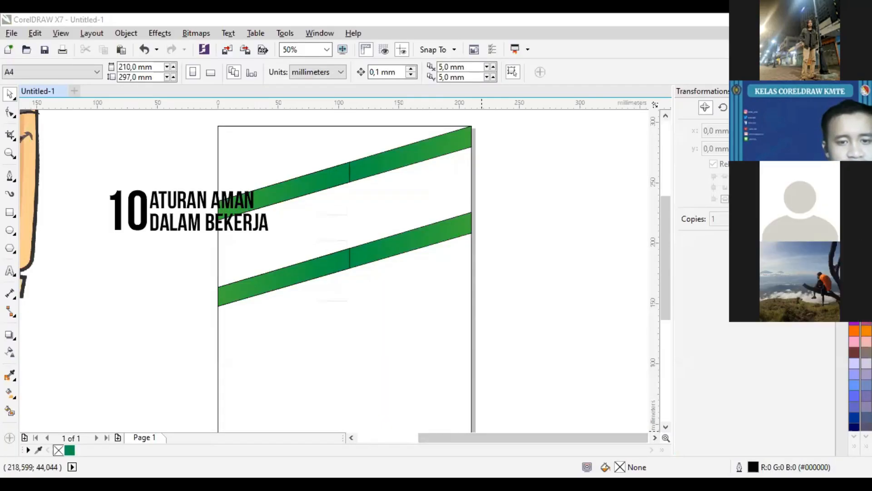
- Switch back to CorelDRAW and set the font of the "ATURAN AMAN DALAM BEKERJA" text to BadaBoom BB
left_click(163, 206)
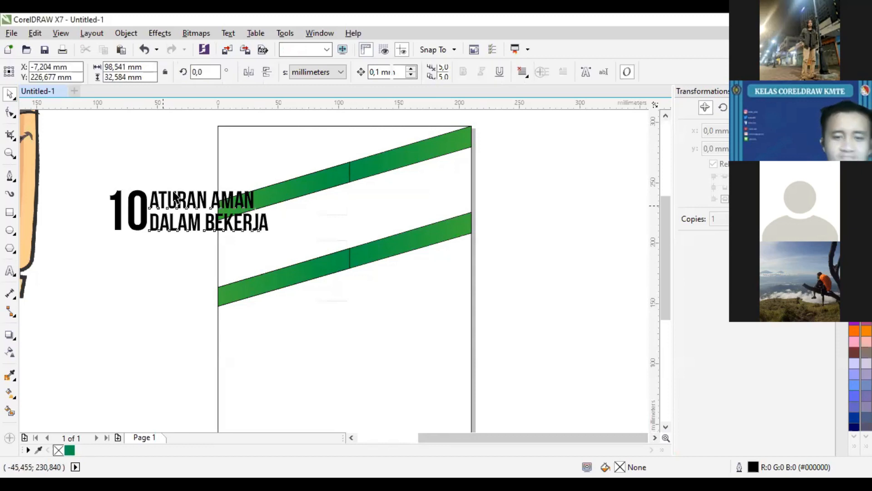
left_click(384, 73)
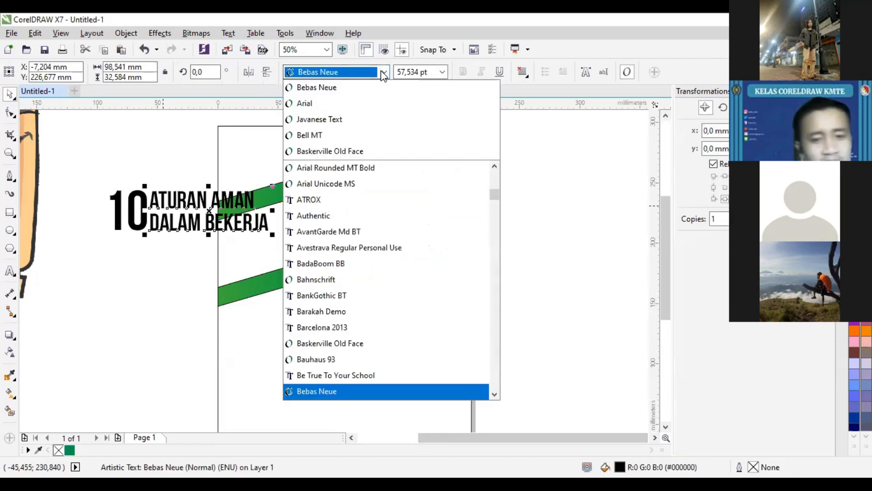
left_click(346, 265)
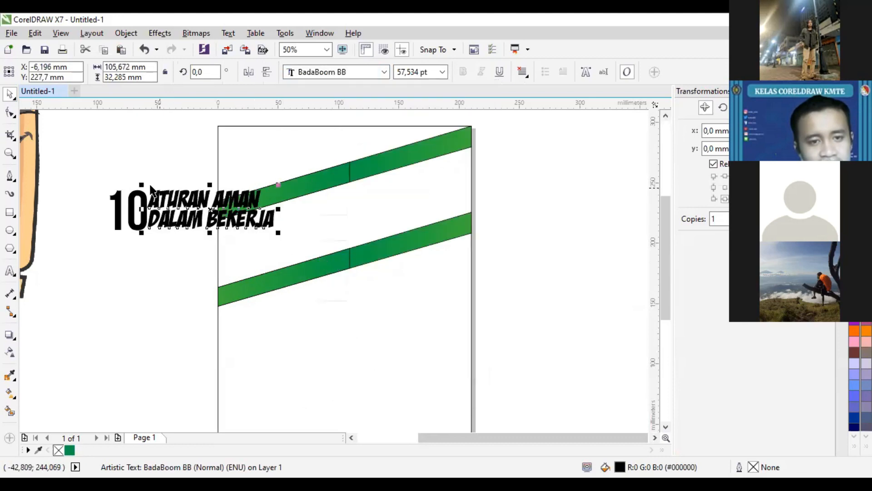
- Try moving the "ATURAN AMAN DALAM BEKERJA" text above the "10", to about X -68 mm, Y 279 mm, and undo the move
left_click_drag(175, 203, 228, 164)
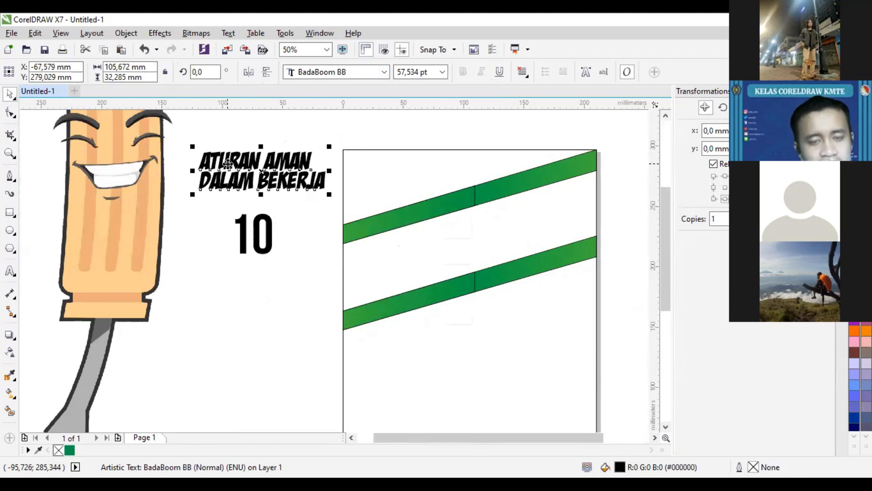
left_click(241, 136)
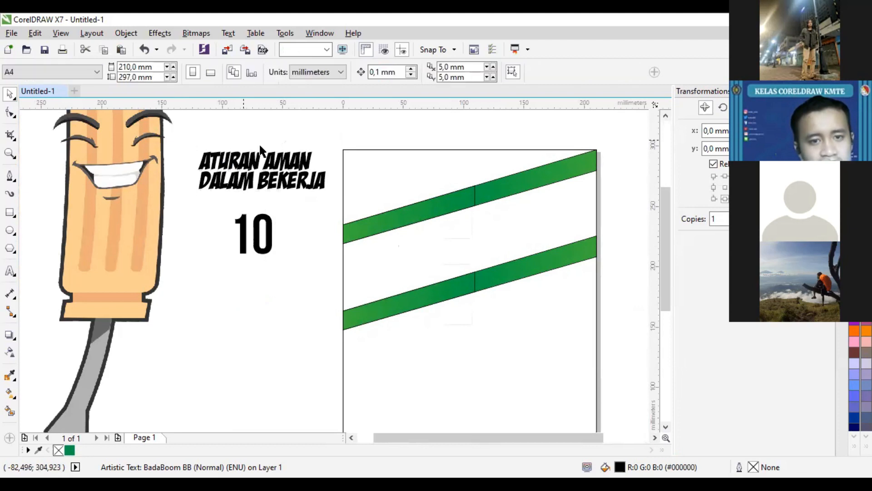
scroll(260, 147, "up", 3)
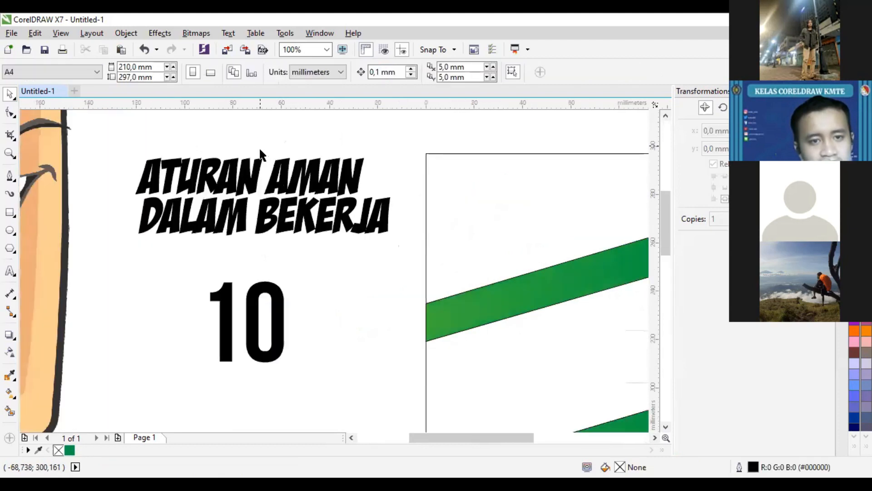
left_click(292, 178)
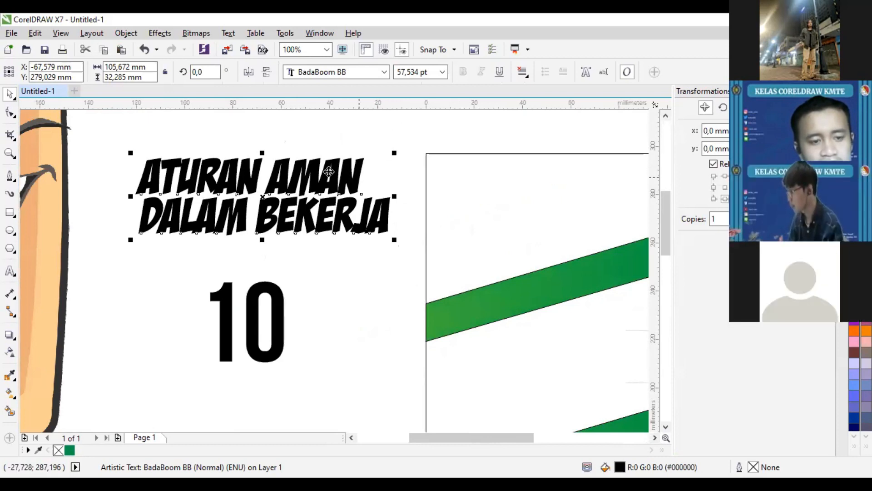
left_click_drag(358, 177, 329, 171)
key("ctrl+z")
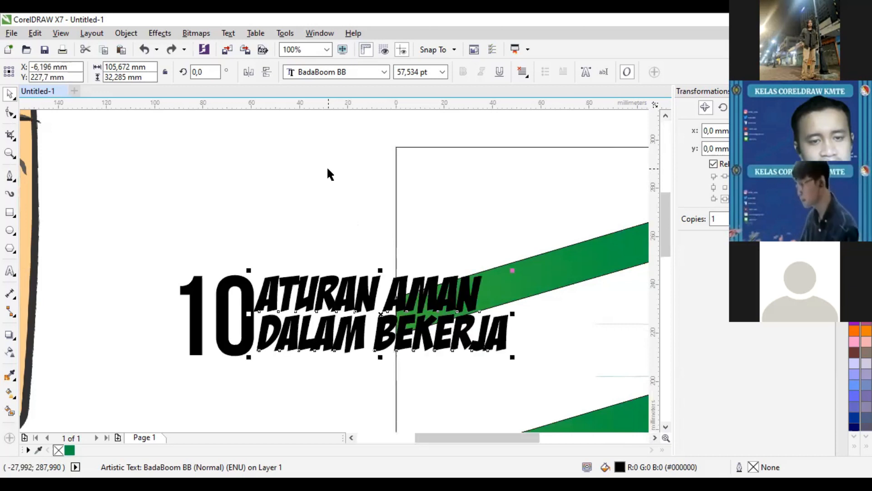
- Undo the BadaBoom BB font change on the "ATURAN AMAN DALAM BEKERJA" text
key("ctrl+z")
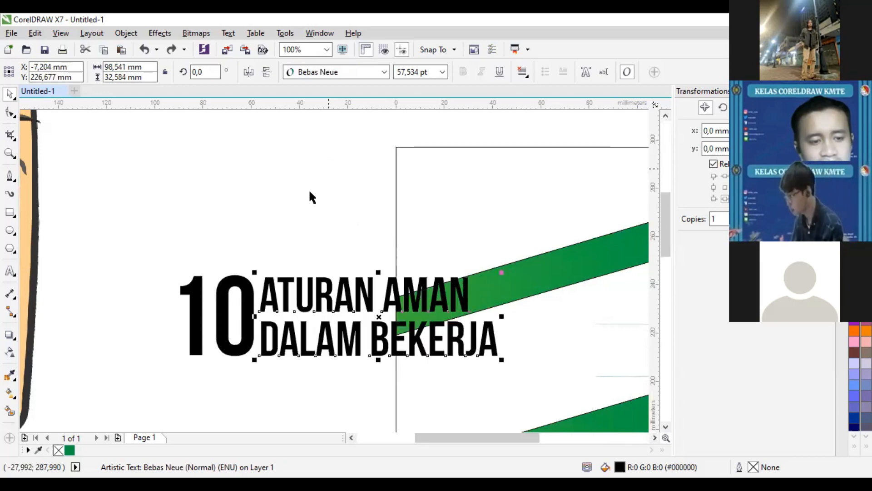
left_click_drag(307, 195, 183, 180)
left_click(183, 180)
scroll(183, 179, "down", 1)
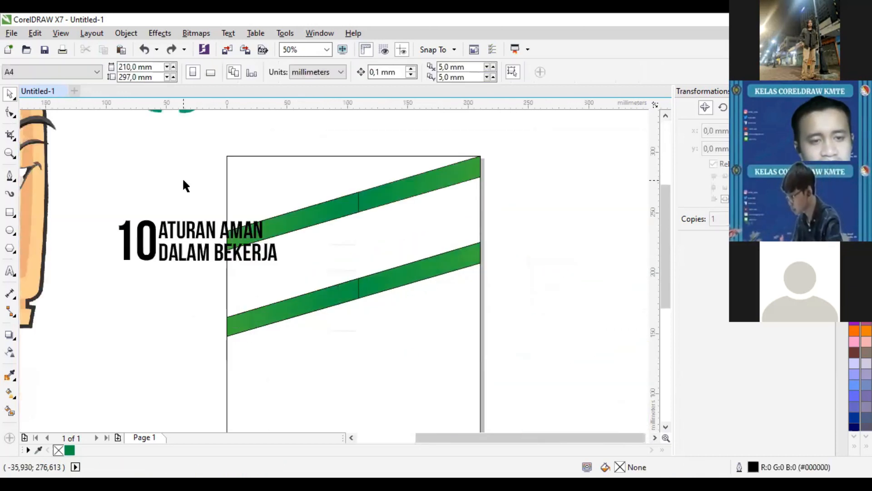
left_click(209, 228)
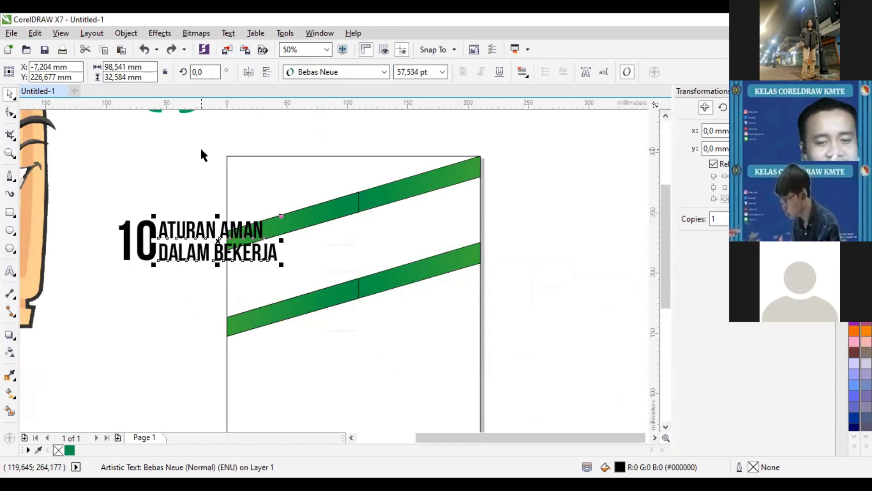
left_click(184, 187)
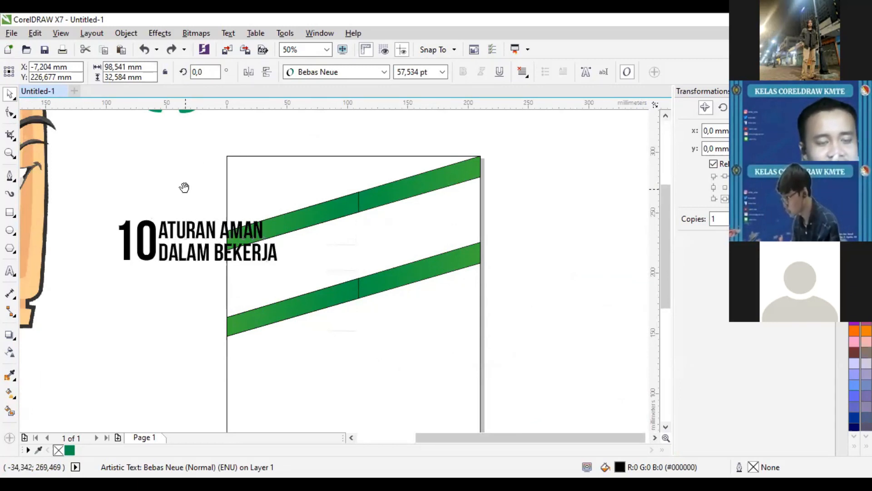
left_click_drag(253, 197, 267, 207)
scroll(264, 240, "left", 2)
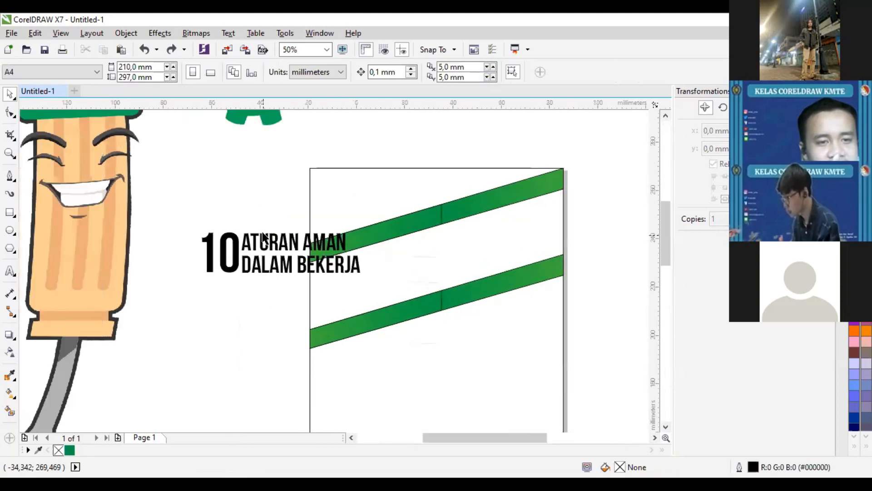
scroll(262, 237, "up", 1)
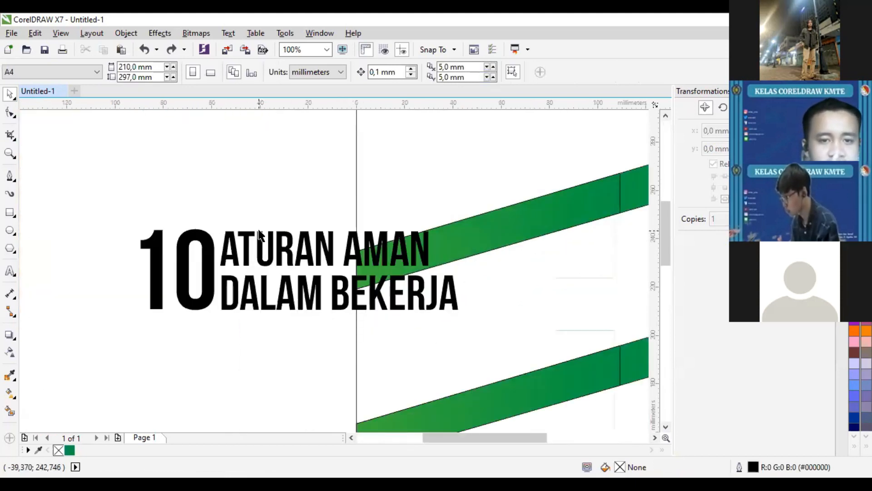
scroll(260, 232, "down", 1)
- Try moving the "ATURAN AMAN DALAM BEKERJA" text between the green bands and skewing it horizontally, and undo both changes
left_click_drag(352, 259, 437, 239)
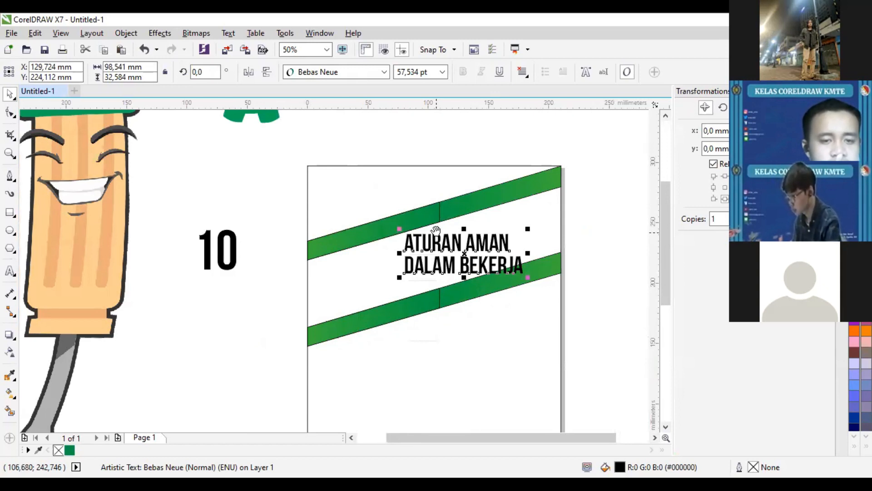
left_click_drag(436, 232, 400, 213)
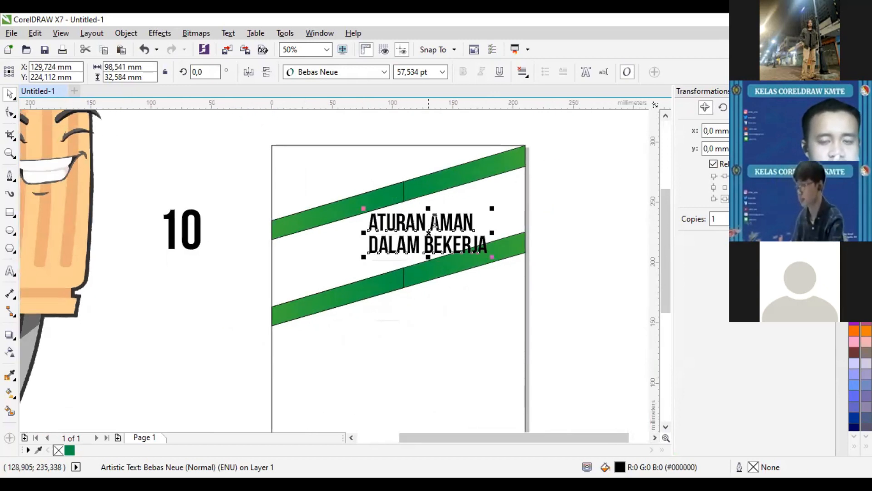
double_click(429, 216)
left_click(6, 98)
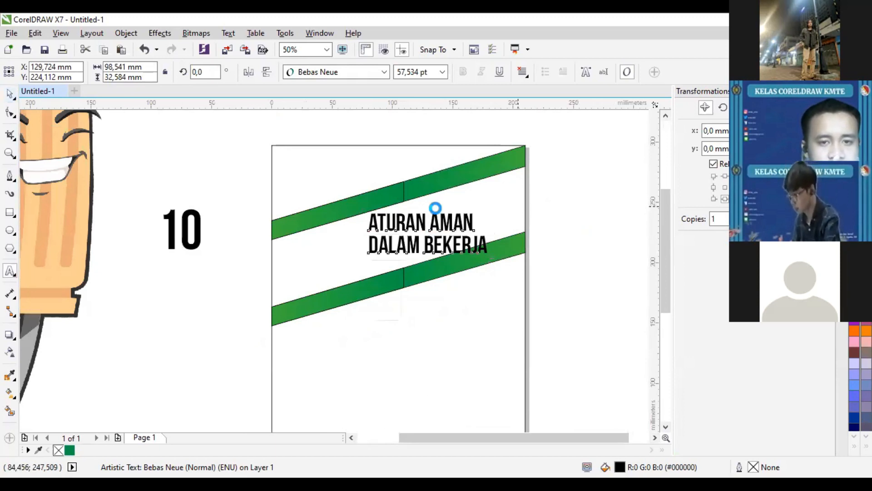
left_click(435, 211)
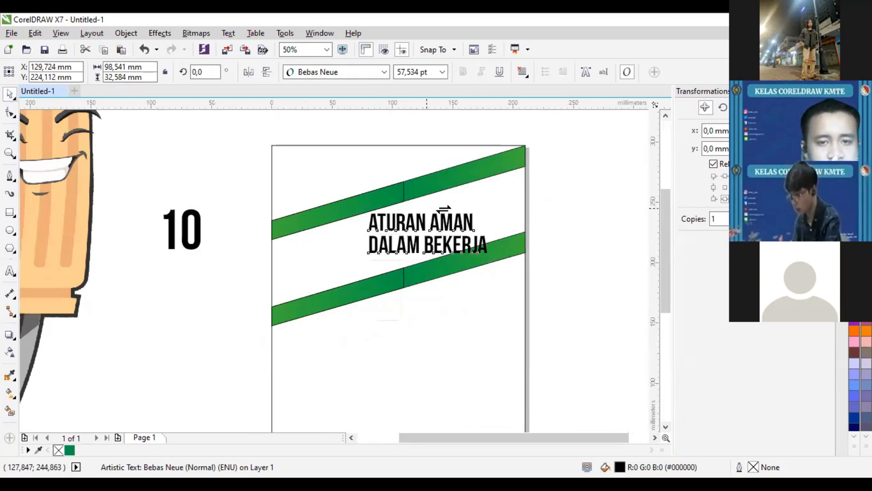
left_click_drag(439, 209, 445, 213)
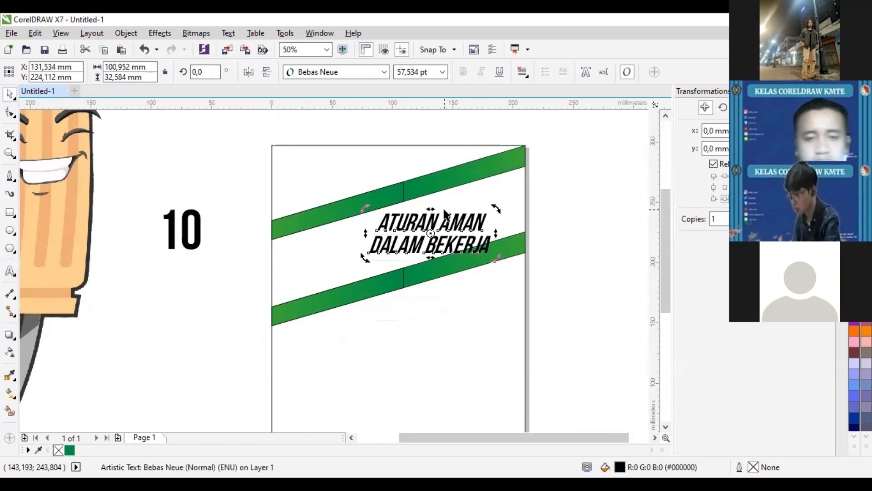
key("ctrl+z")
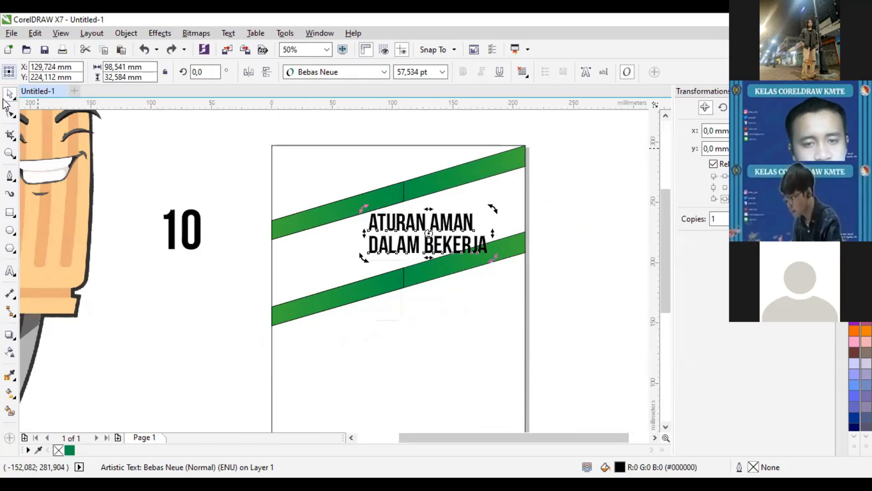
key("ctrl+z")
key("F8")
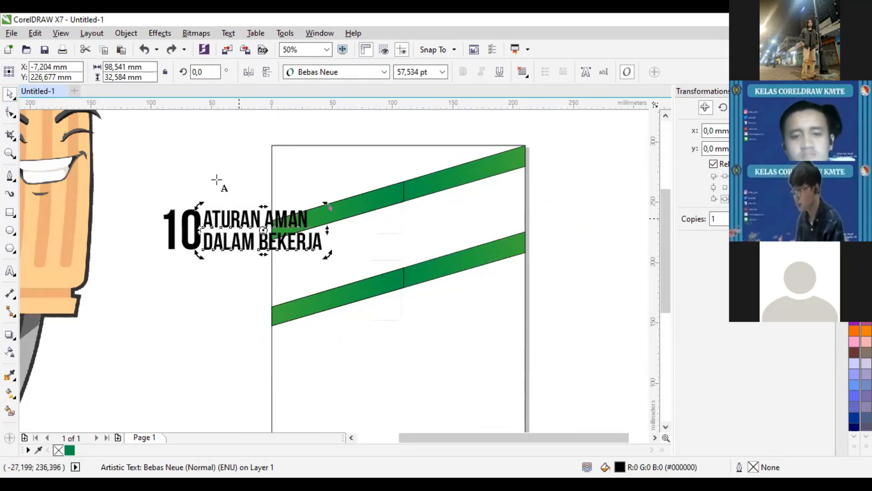
left_click(5, 92)
left_click(187, 149)
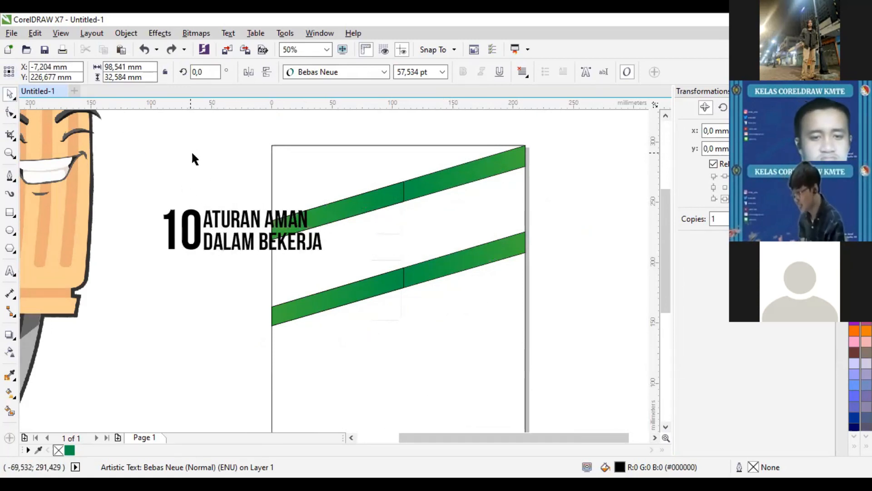
- Try converting the "ATURAN AMAN DALAM BEKERJA" text to curves, and undo the conversion
scroll(291, 241, "up", 2)
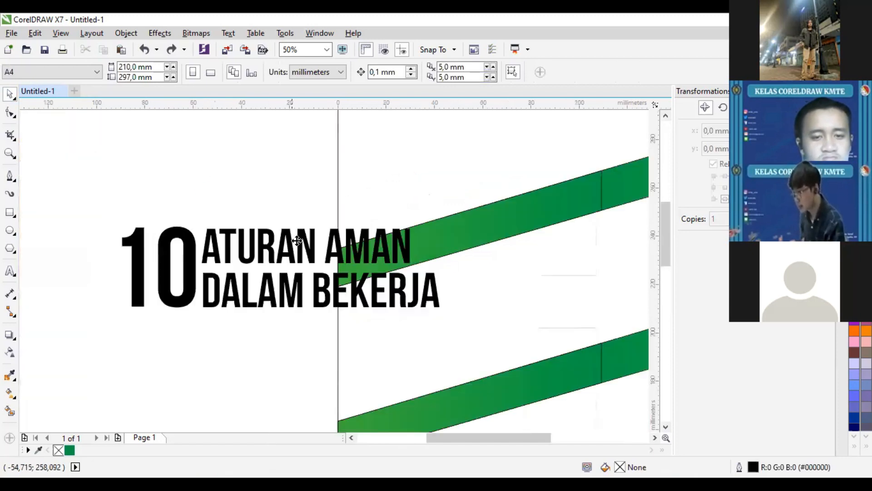
left_click(296, 240)
key("ctrl+q")
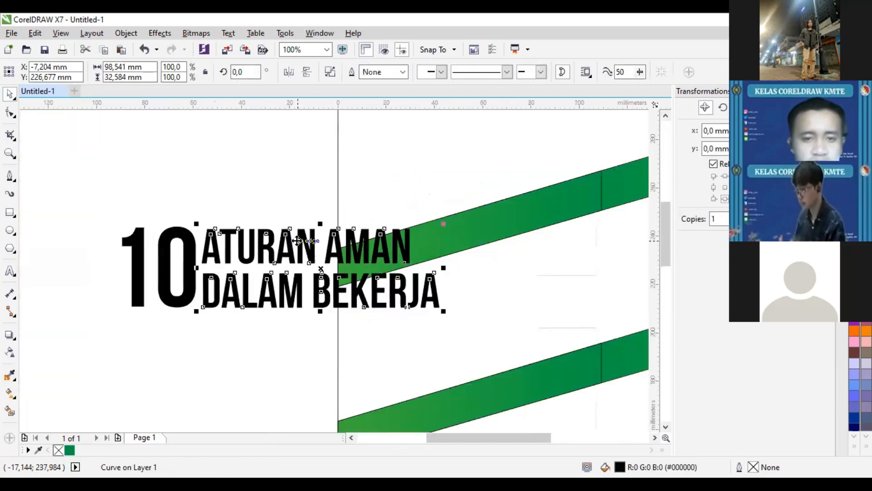
key("ctrl+z")
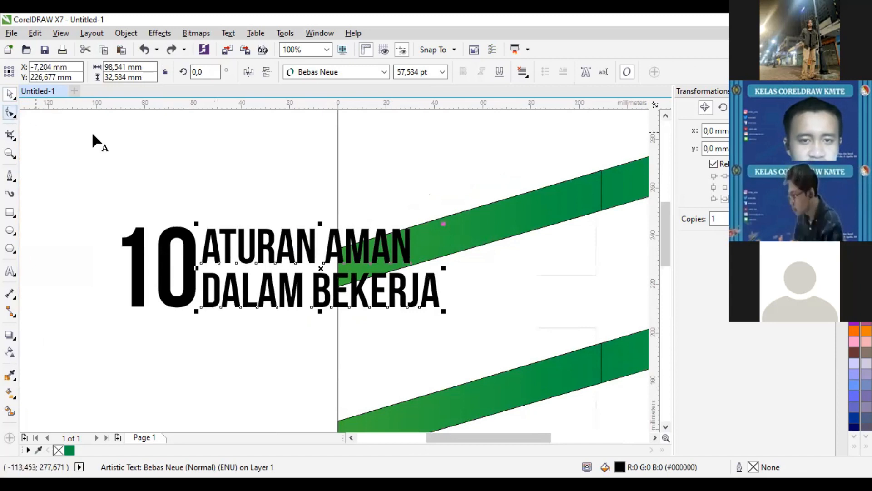
- Break the two-line text into separate lines and widen the letter spacing of "ATURAN AMAN" to match the width of "DALAM BEKERJA"
left_click(9, 94)
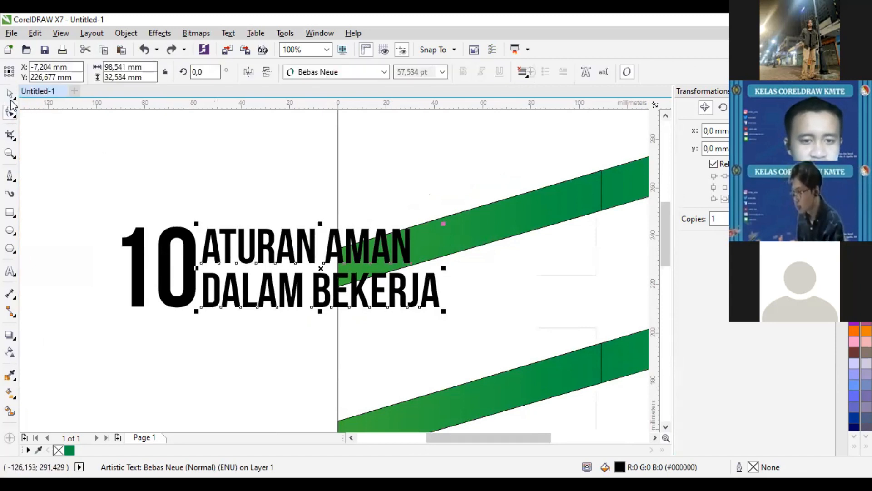
key("F10")
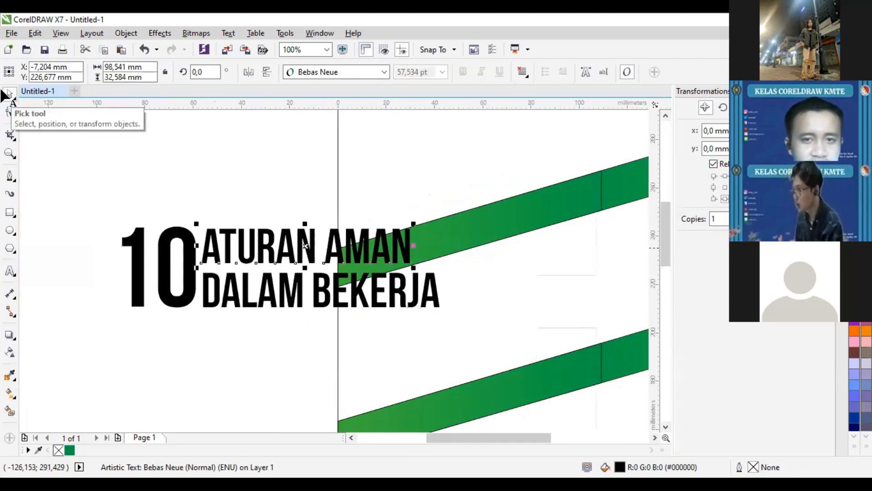
left_click_drag(413, 268, 447, 279)
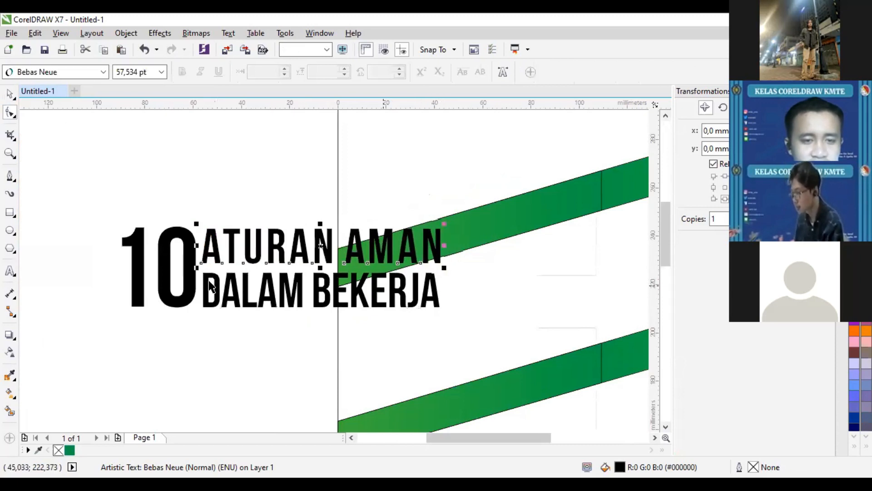
left_click(190, 289)
key("space")
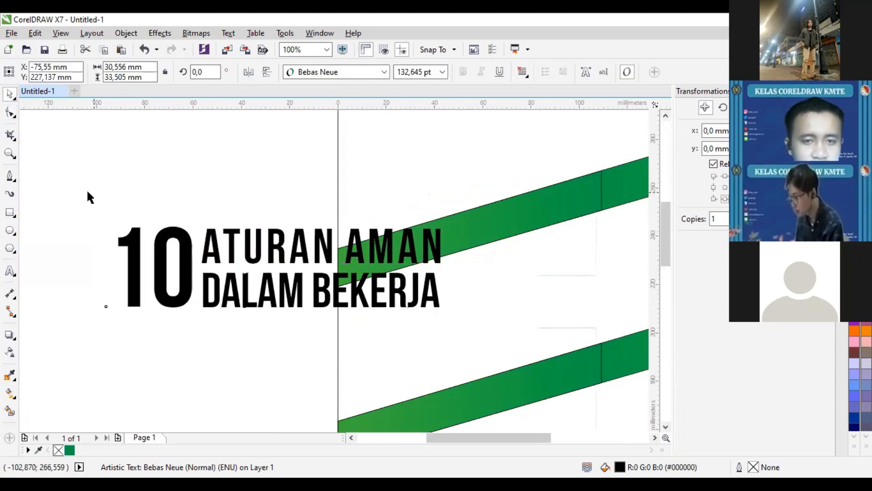
- Group the "10", "ATURAN AMAN" and "DALAM BEKERJA" texts into one title object
left_click_drag(93, 194, 509, 334)
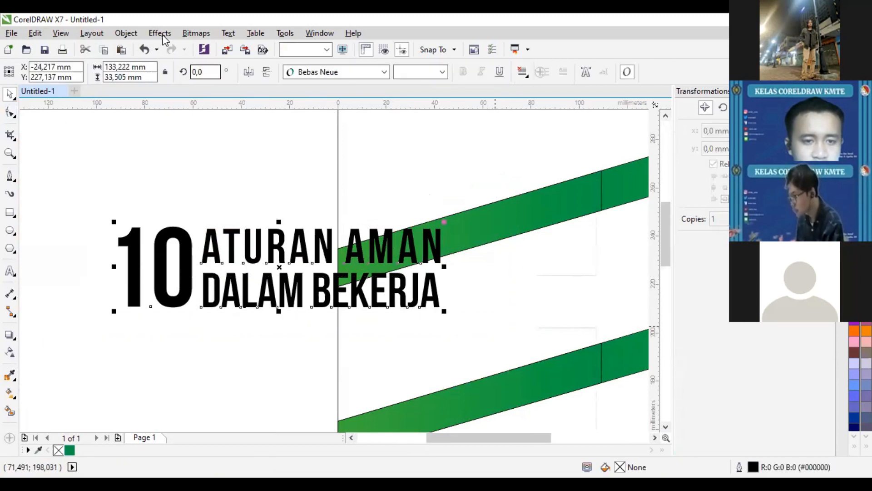
left_click(161, 33)
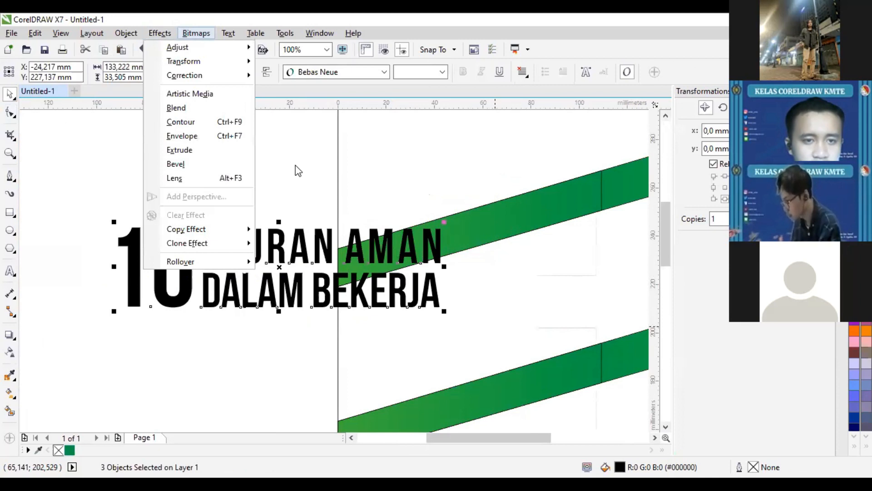
left_click(74, 195)
left_click(106, 191)
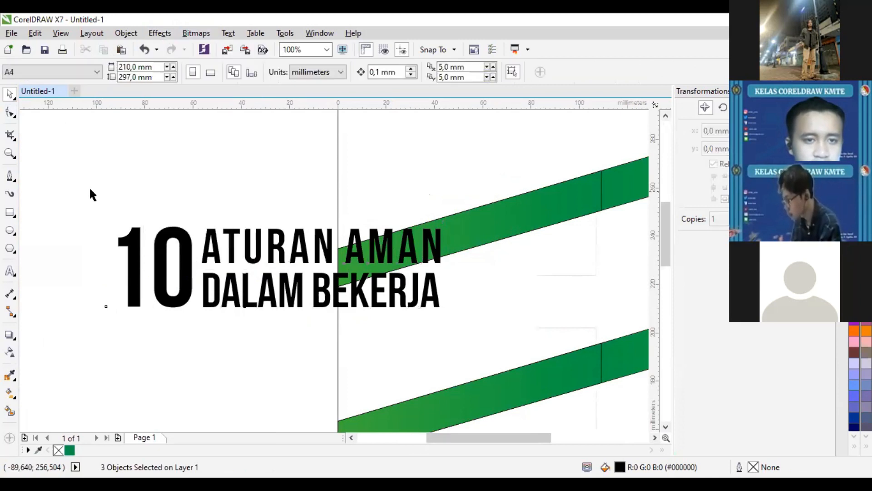
left_click_drag(89, 187, 498, 332)
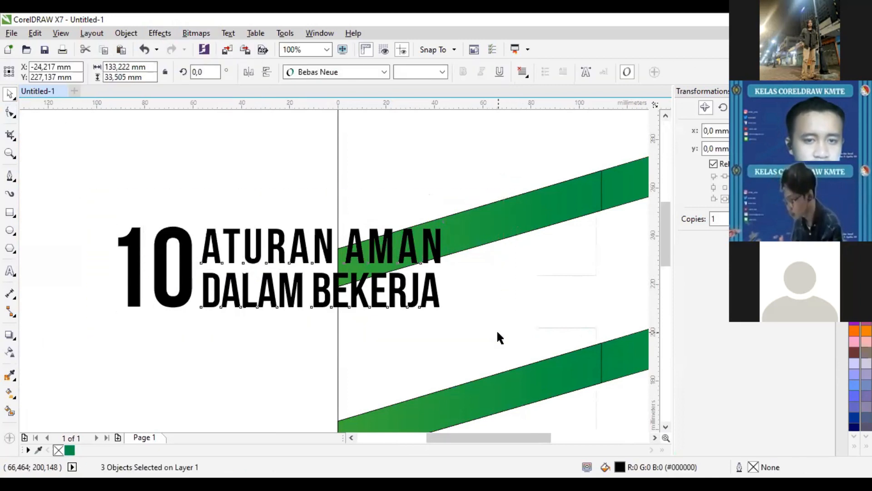
key("ctrl+g")
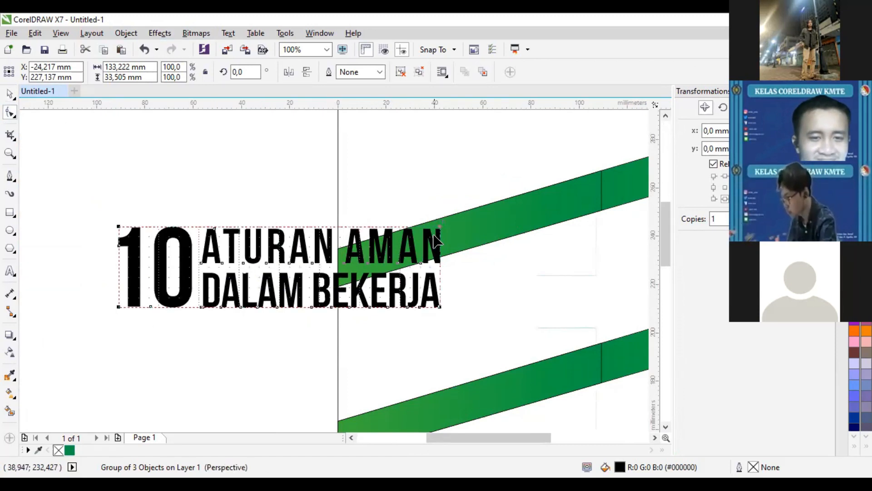
- Add a perspective to the grouped title, raising its upper-right and lower-right corners so the text slants upward and narrows toward the right
left_click(161, 34)
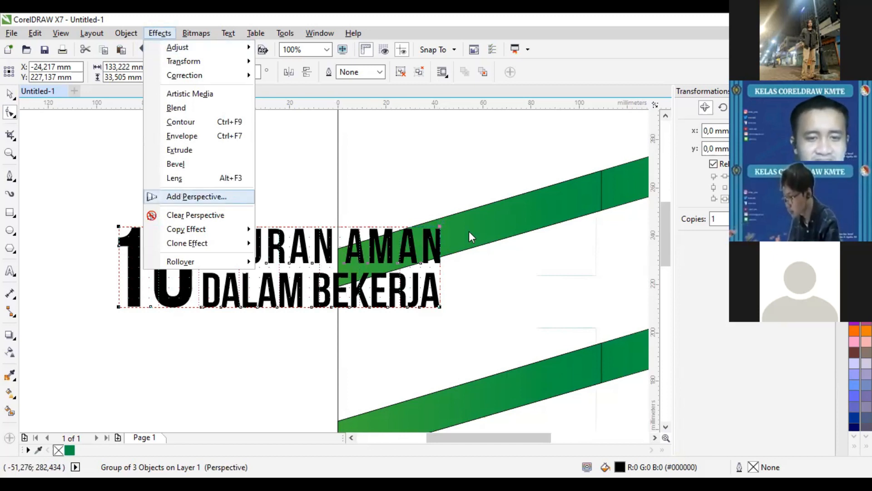
left_click(439, 227)
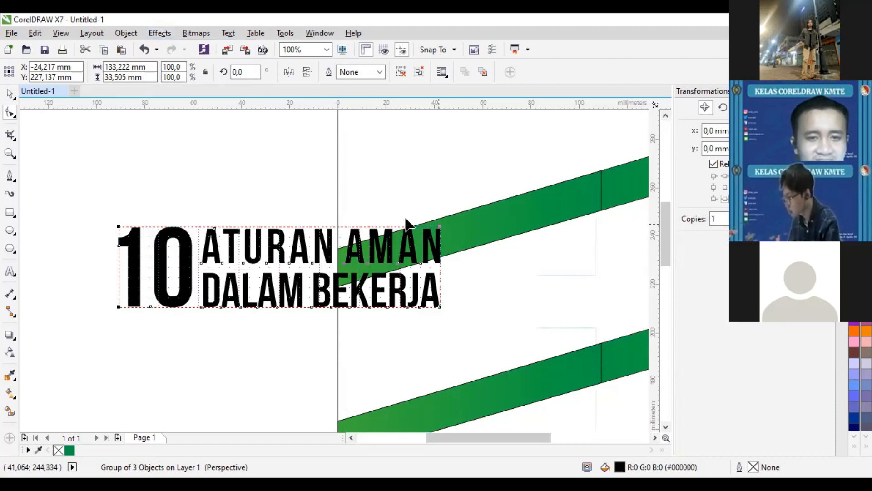
left_click_drag(440, 226, 436, 221)
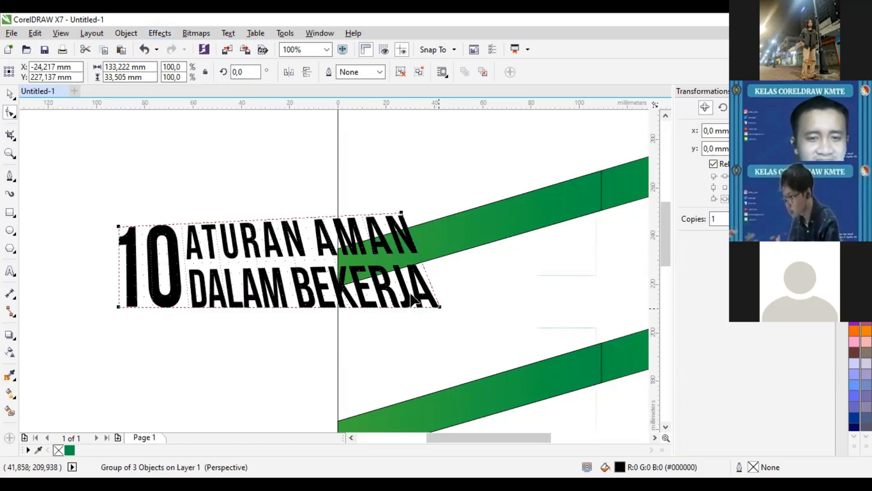
left_click_drag(401, 287, 402, 282)
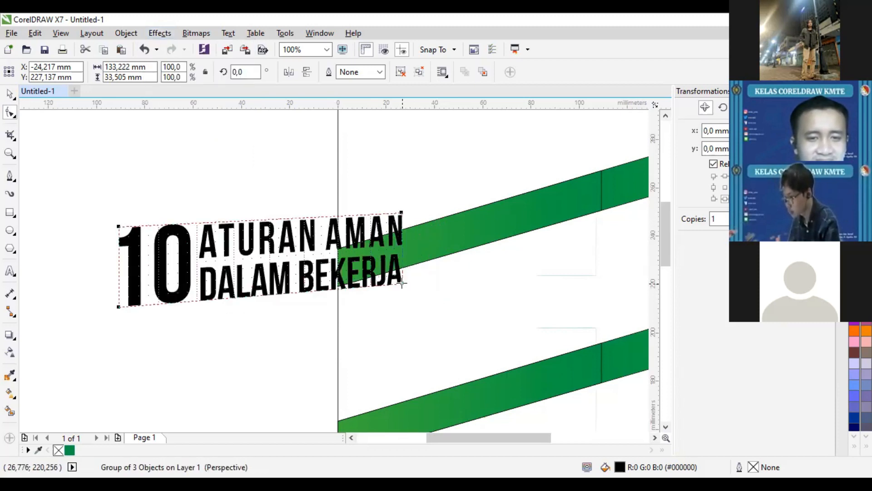
- Move the grouped title onto the page between the two green bands, to about X 94.9 mm, Y 218.8 mm
scroll(402, 282, "down", 2)
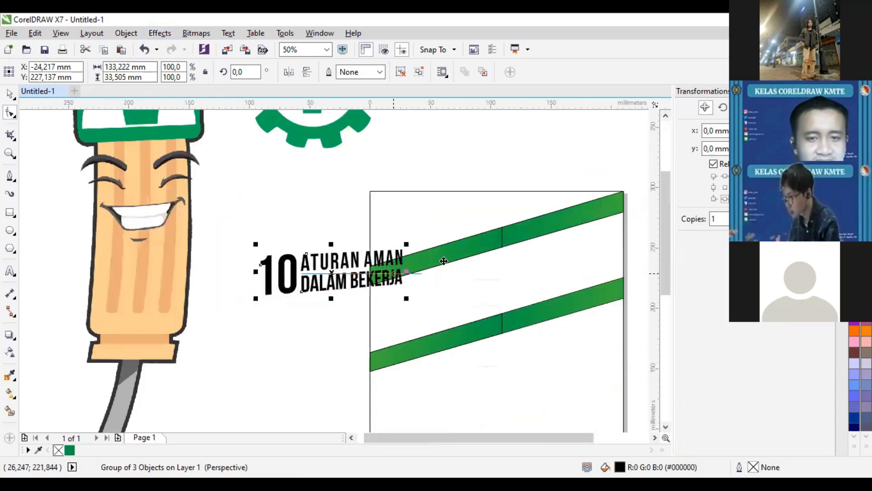
key("space")
left_click_drag(388, 258, 434, 230)
scroll(434, 230, "up", 2)
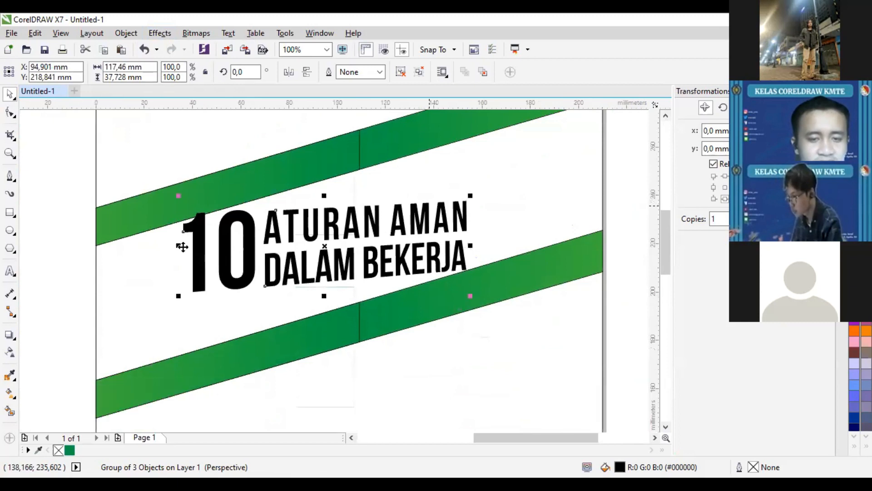
scroll(147, 267, "down", 2)
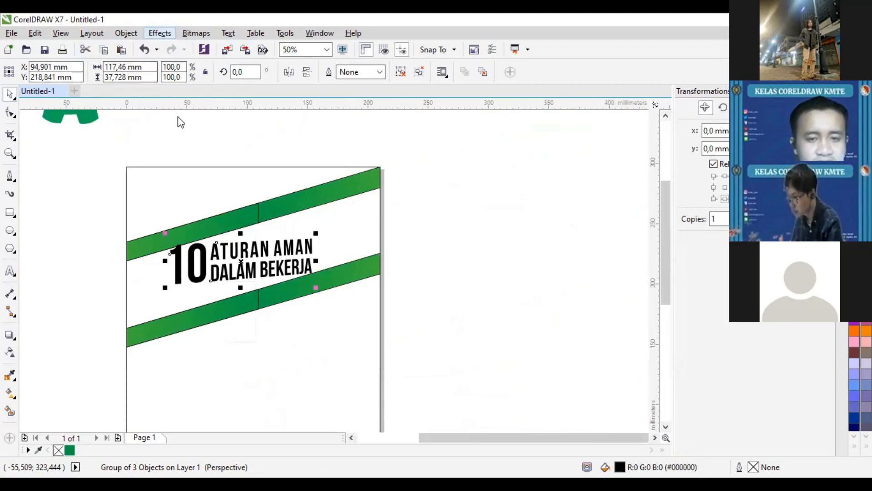
- Adjust the title's four perspective corners so its top and bottom edges follow the slant of the green bands
left_click(9, 114)
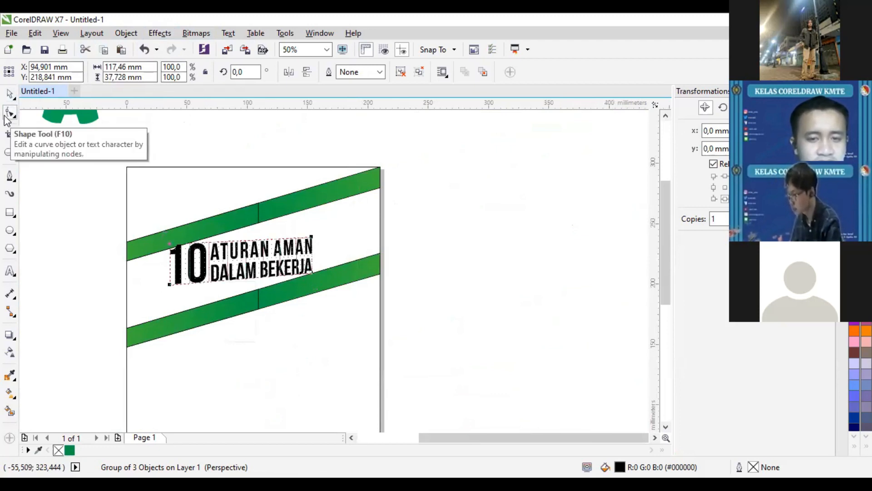
scroll(246, 273, "up", 1)
left_click_drag(247, 273, 348, 262)
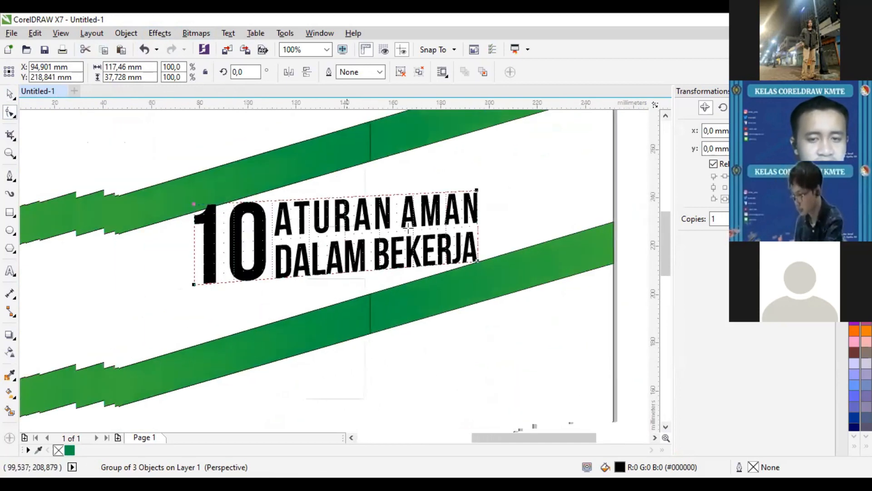
scroll(348, 262, "down", 1)
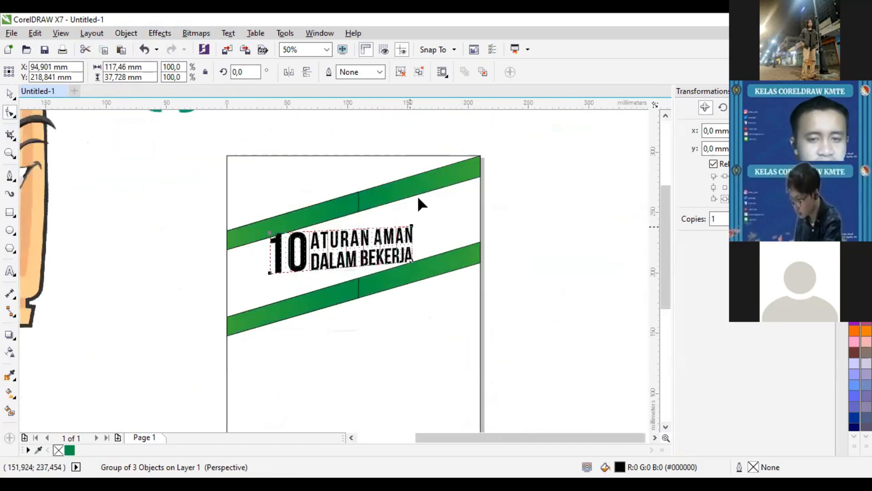
left_click_drag(418, 196, 416, 194)
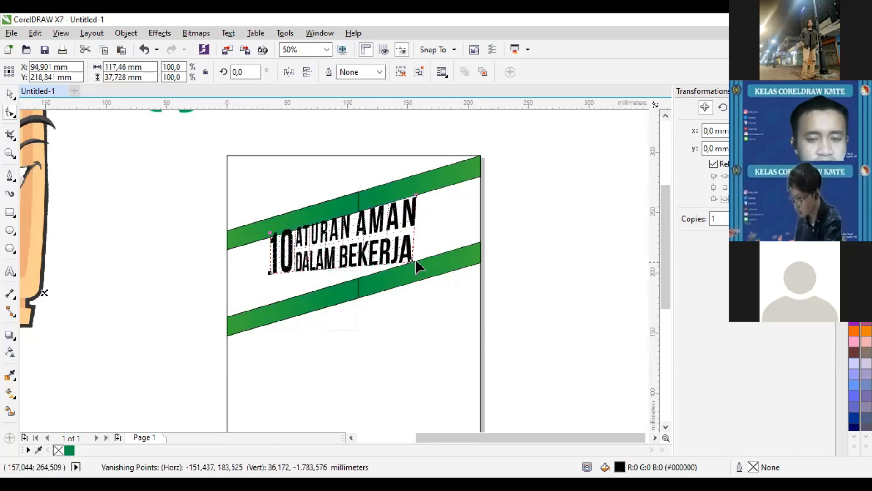
left_click_drag(416, 261, 417, 260)
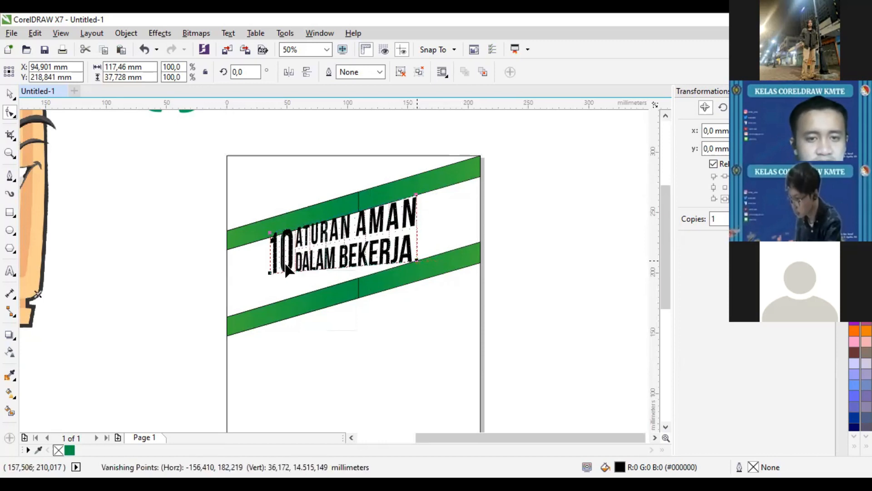
left_click_drag(270, 272, 274, 302)
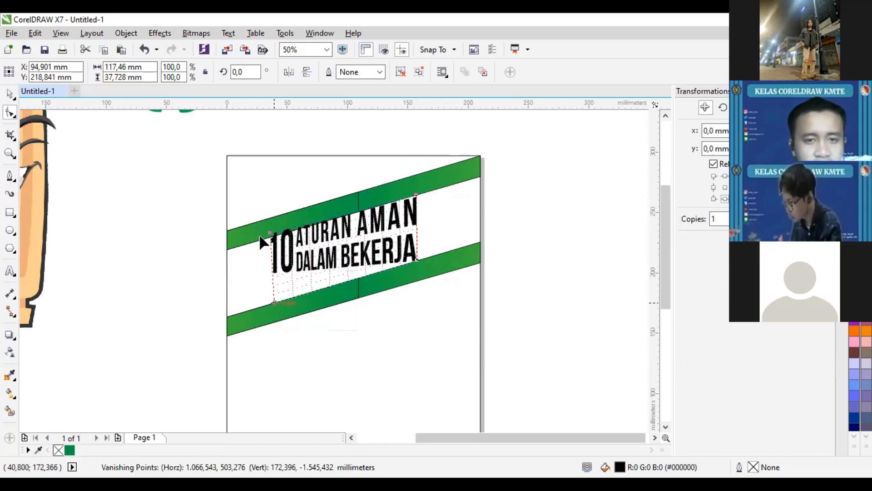
left_click_drag(269, 237, 271, 236)
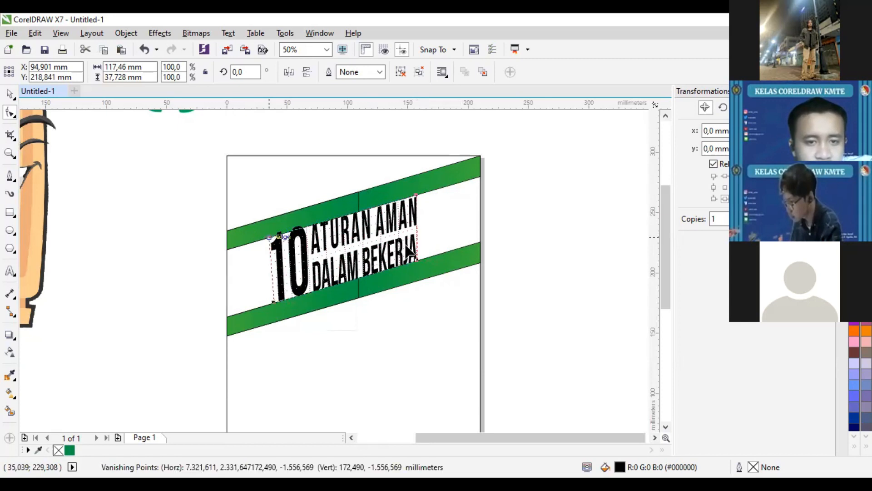
left_click_drag(410, 251, 417, 277)
- Scale the title to about 100.5 × 71.3 mm and position it between the bands at about X 102.8 mm, Y 222.4 mm
scroll(416, 276, "up", 2)
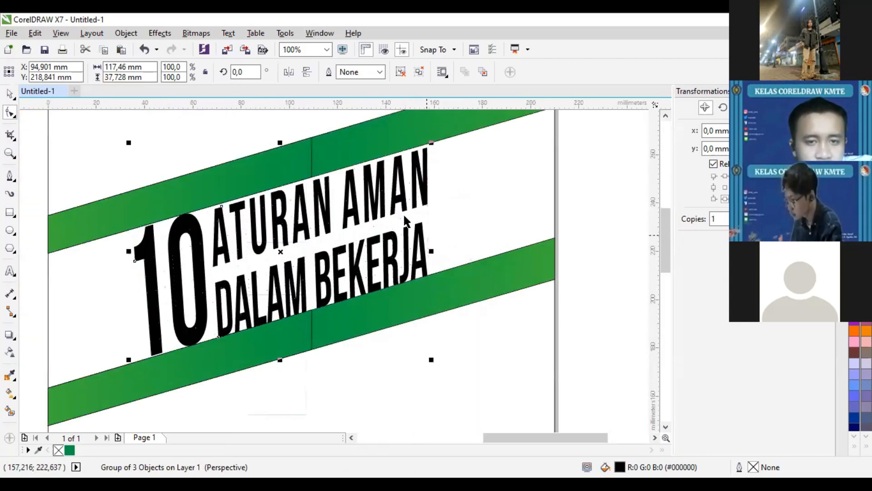
key("space")
scroll(488, 145, "left", 2)
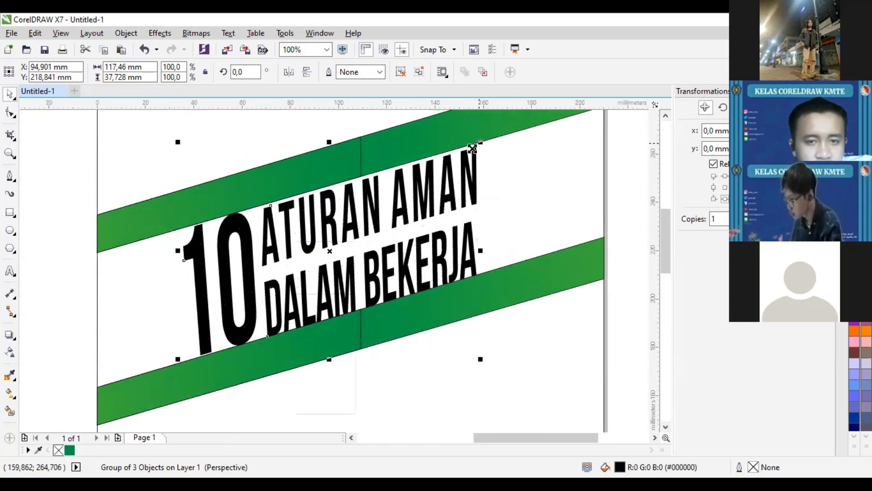
left_click_drag(461, 159, 454, 160)
scroll(409, 230, "down", 2)
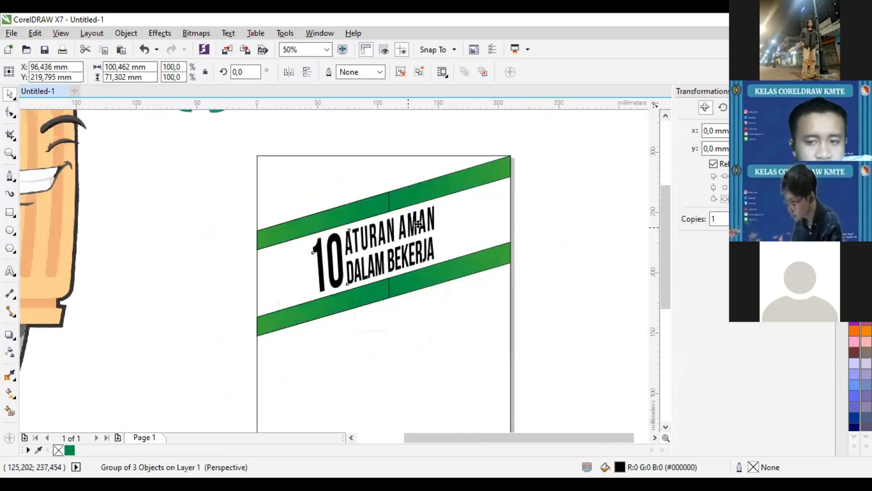
left_click_drag(413, 226, 418, 216)
scroll(413, 221, "up", 2)
left_click(417, 222)
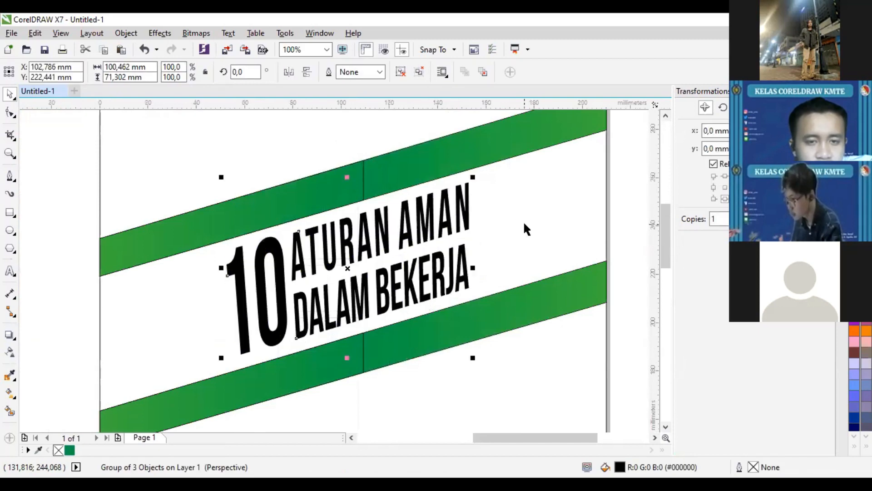
- Select the locked page rectangle, and place the gear logo just right of the page at about X 278.5 mm, Y 158.6 mm
scroll(523, 221, "down", 1)
left_click(578, 245)
left_click_drag(562, 254, 502, 191)
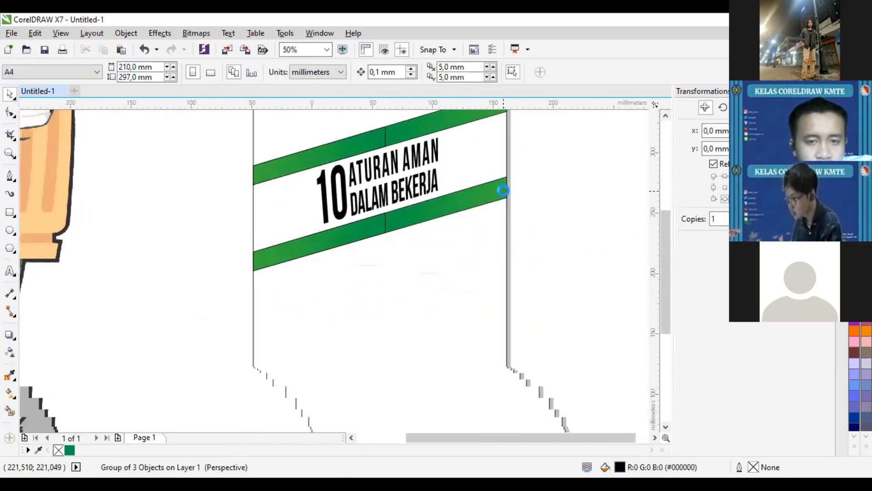
scroll(413, 237, "down", 1)
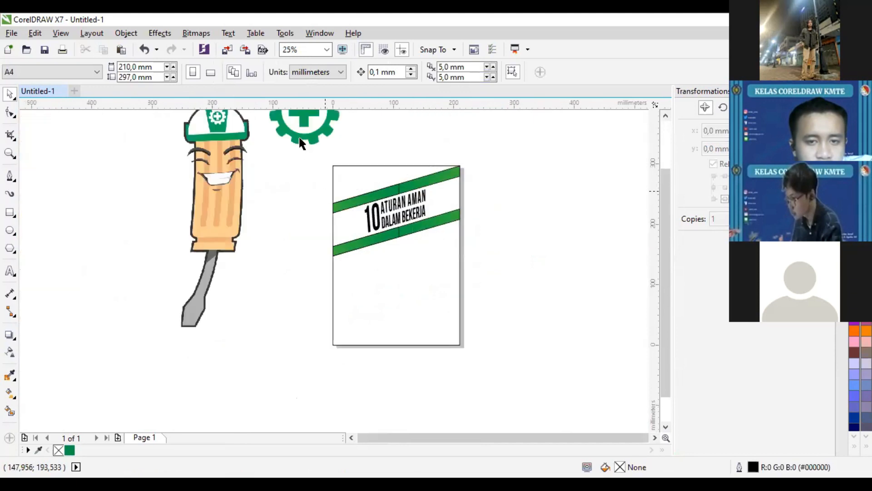
left_click_drag(300, 143, 282, 313)
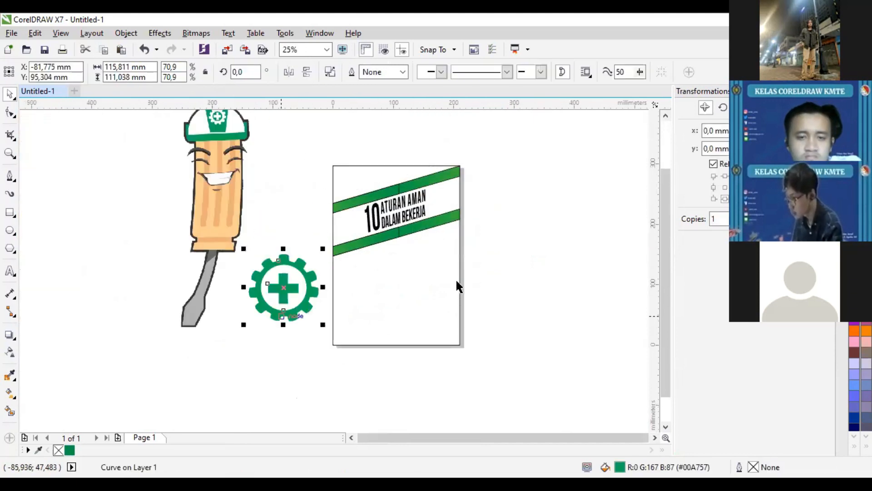
left_click(415, 252)
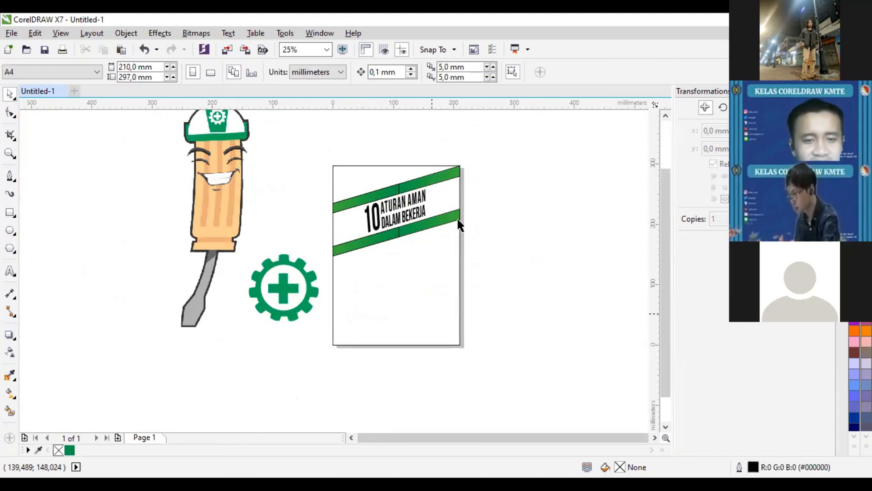
left_click(429, 289)
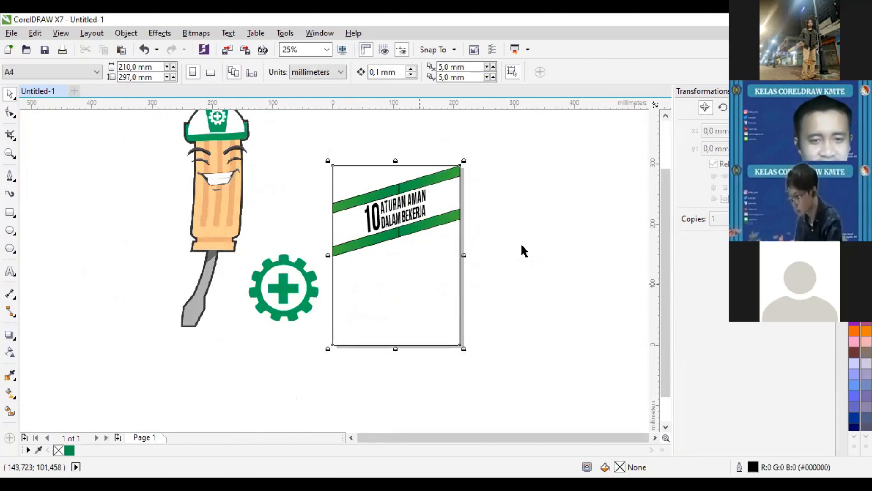
left_click(287, 286)
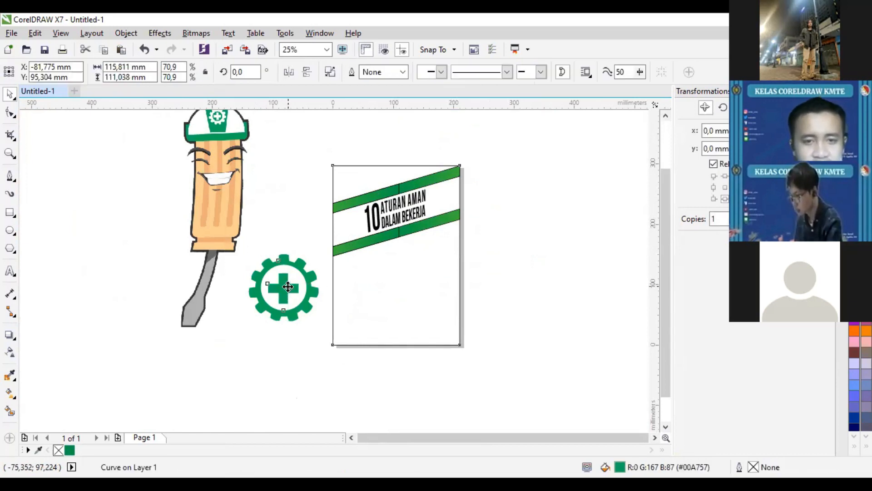
left_click_drag(287, 286, 505, 246)
- Try a PowerClip of the gear logo inside the page rectangle, move the rectangle off the page, and undo both
right_click(505, 246)
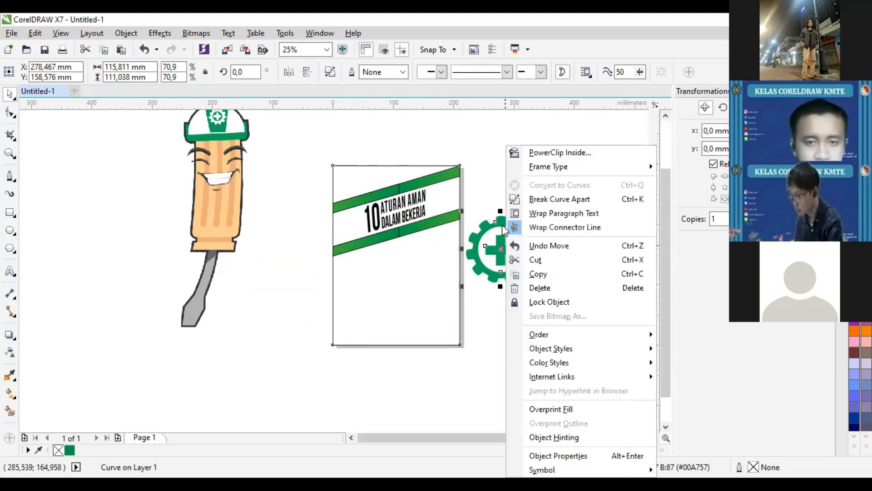
left_click(534, 153)
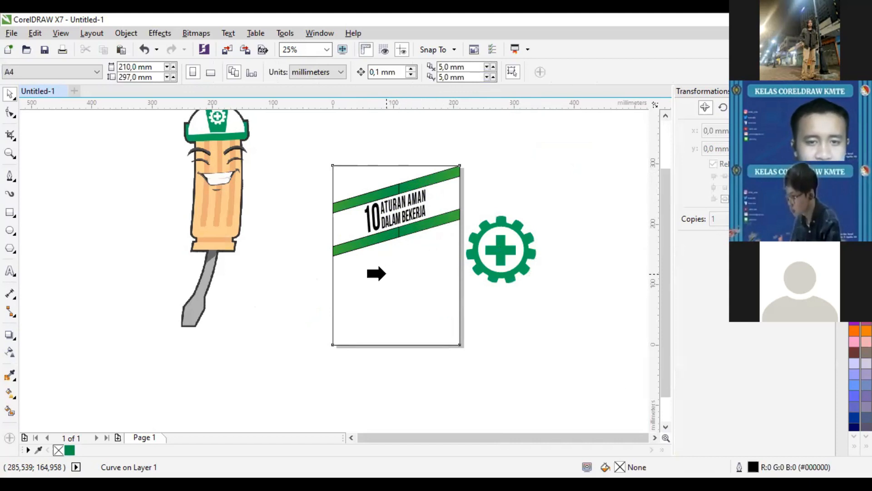
left_click(386, 274)
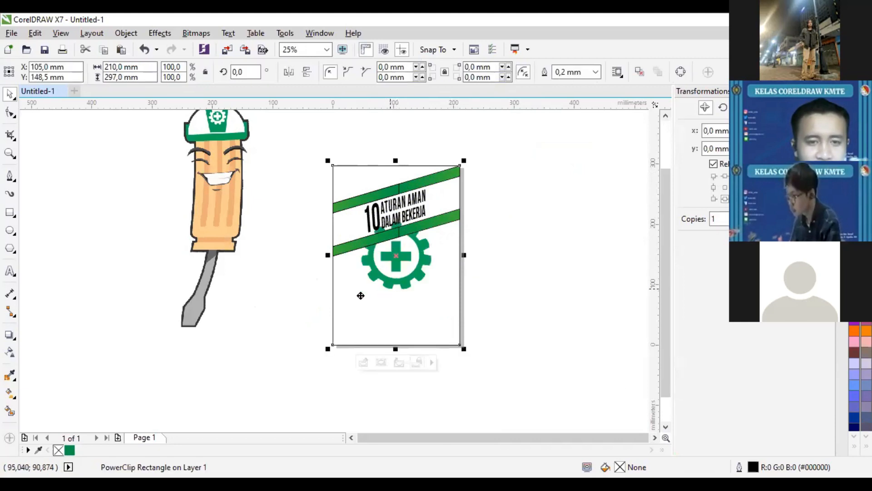
left_click_drag(360, 296, 238, 298)
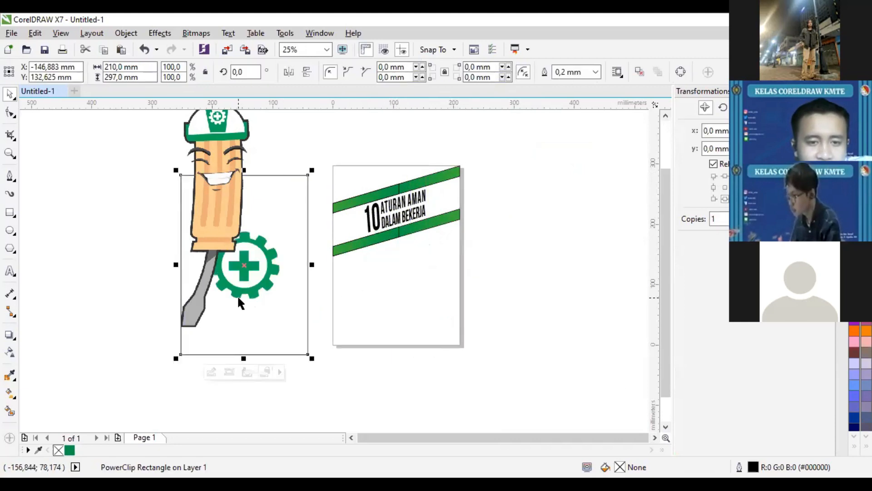
key("ctrl+z")
key("ctrl+z")
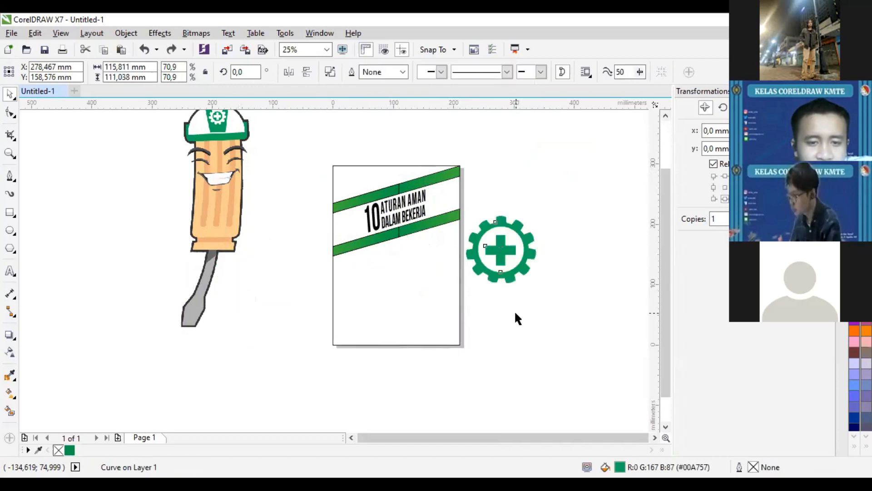
- Place a copy of the gear logo beside the mascot and PowerClip the original gear inside the page rectangle
left_click_drag(245, 286, 243, 281)
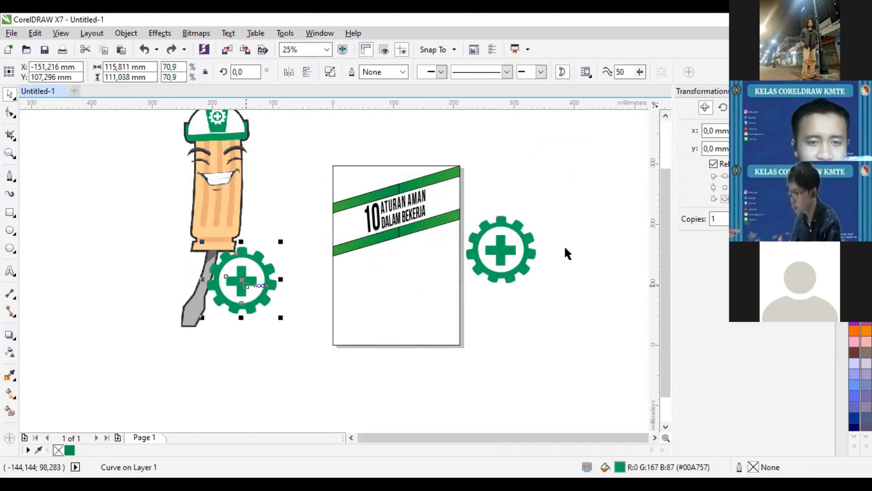
left_click(502, 256)
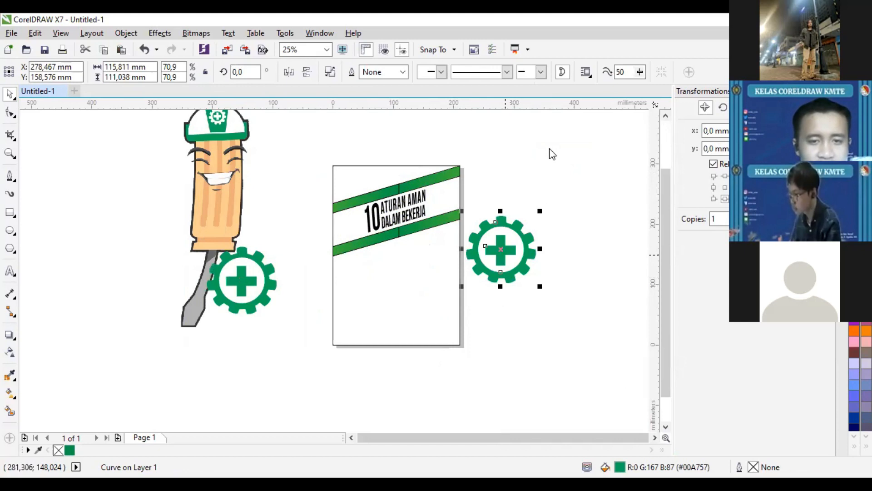
left_click(414, 259)
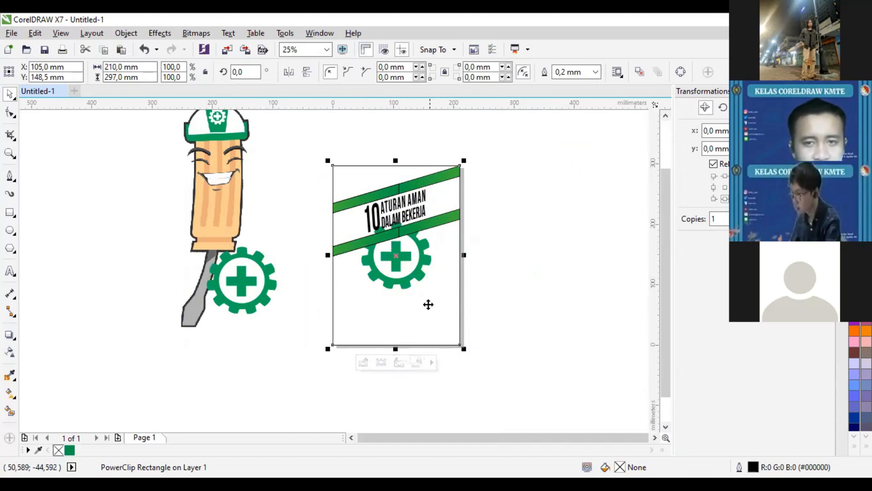
- Open the page rectangle's PowerClip contents for editing and enlarge the gear to about 154.7 × 148.3 mm
scroll(427, 300, "up", 1)
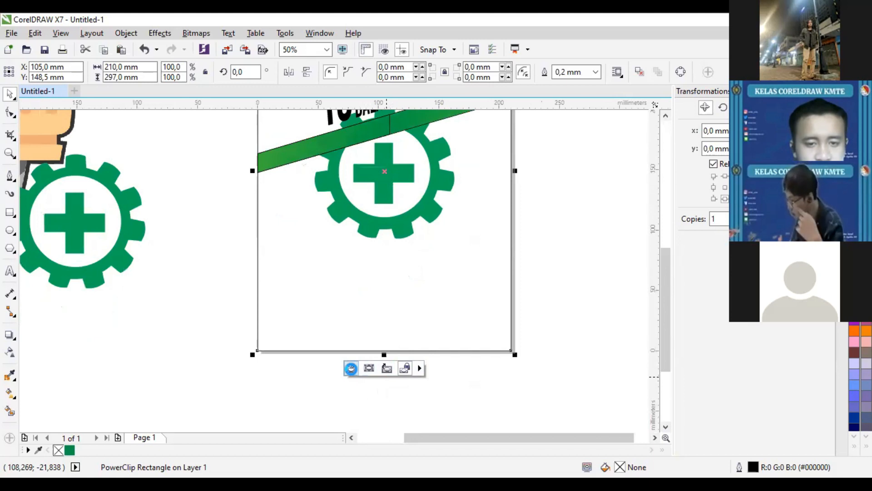
left_click(351, 368)
left_click(376, 232)
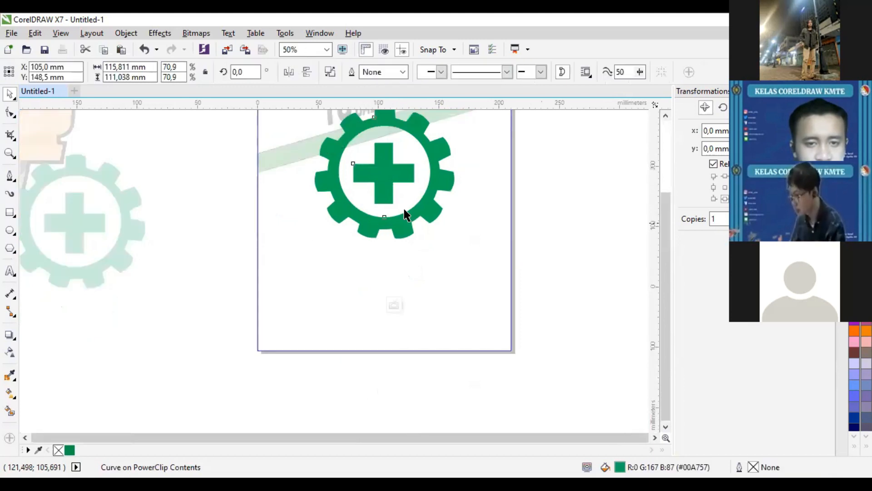
scroll(377, 232, "down", 1)
left_click_drag(418, 224, 442, 212)
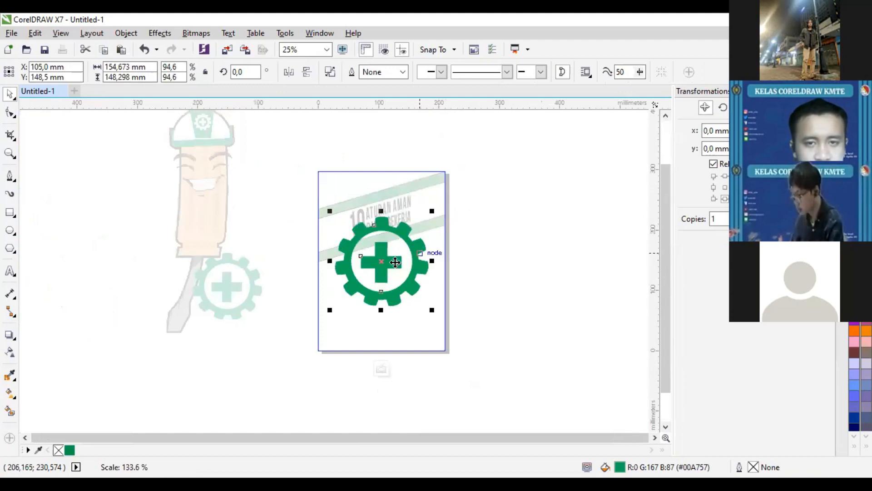
- Arrange the large gear across the page's right edge with a copy of about 108.5 × 104.1 mm below it, and finish editing the contents
left_click_drag(395, 265, 389, 330)
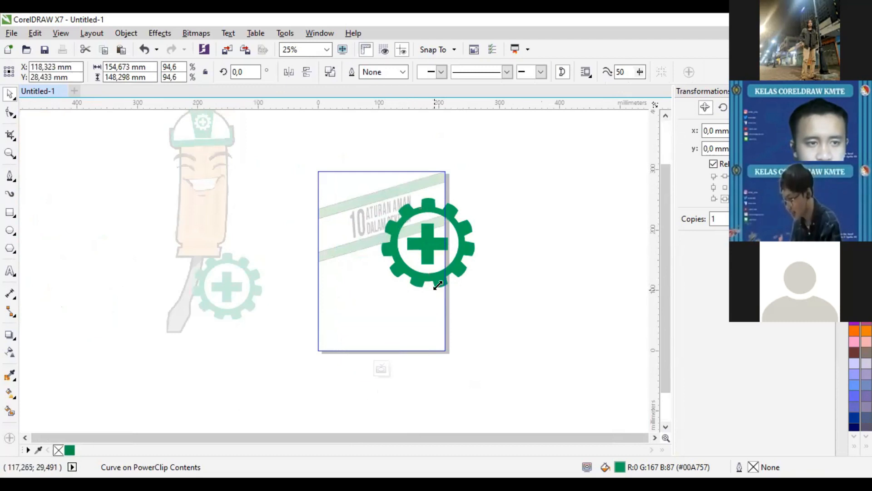
left_click_drag(438, 285, 412, 307)
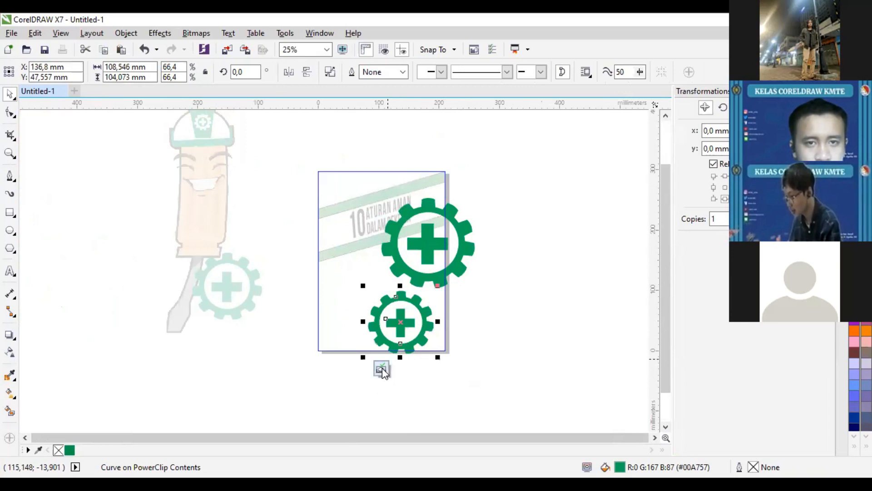
left_click(382, 369)
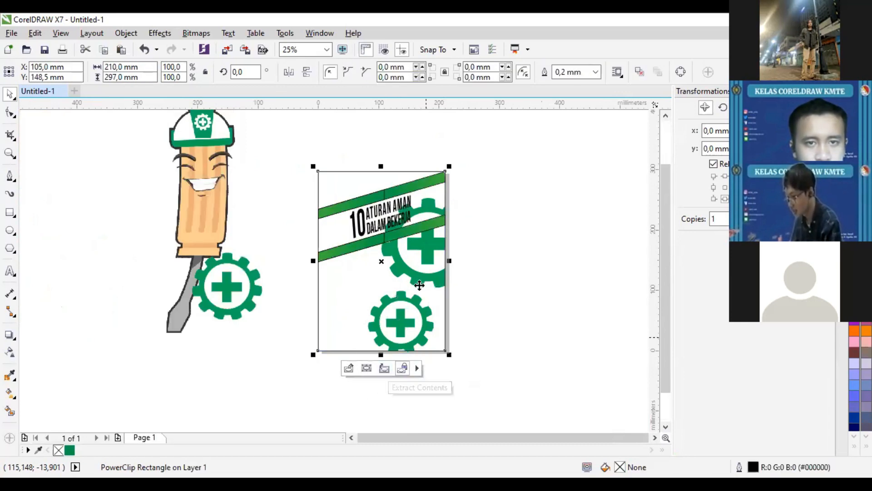
- Give both gears inside the page rectangle's PowerClip a uniform transparency of 70 and finish editing the contents
left_click(350, 368)
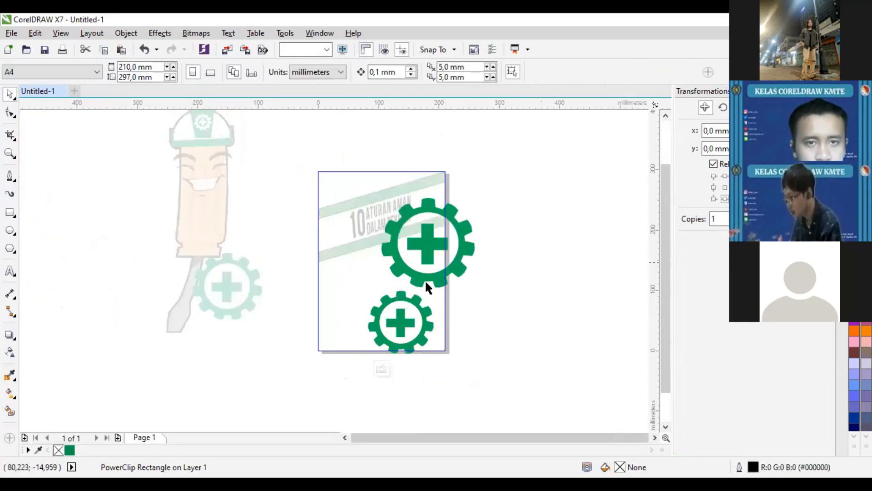
left_click(411, 324, "shift")
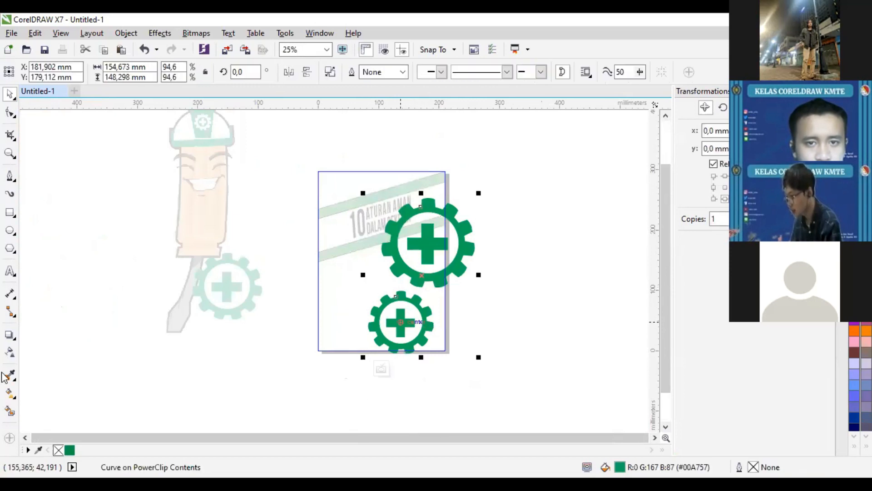
left_click(27, 72)
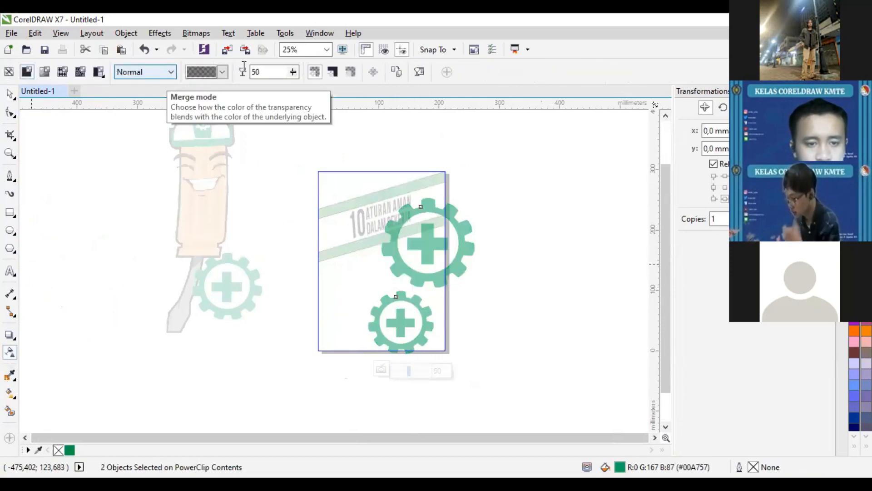
double_click(256, 71)
type("70")
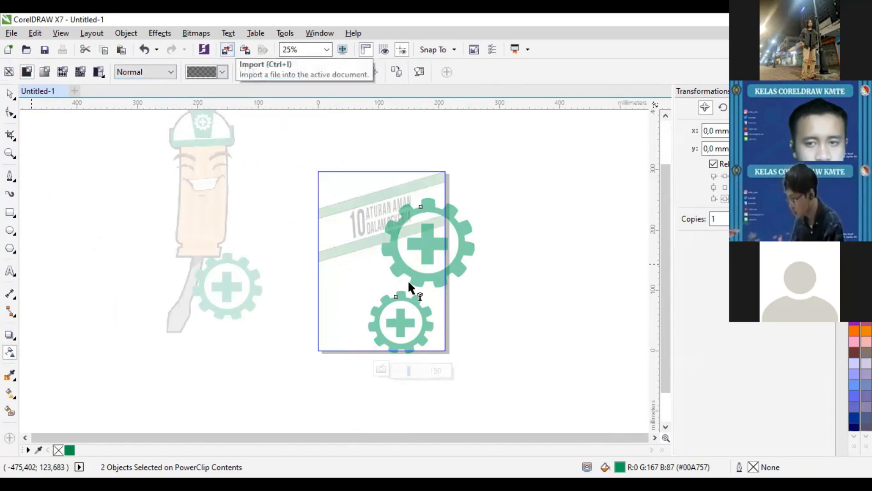
key("Return")
left_click(381, 370)
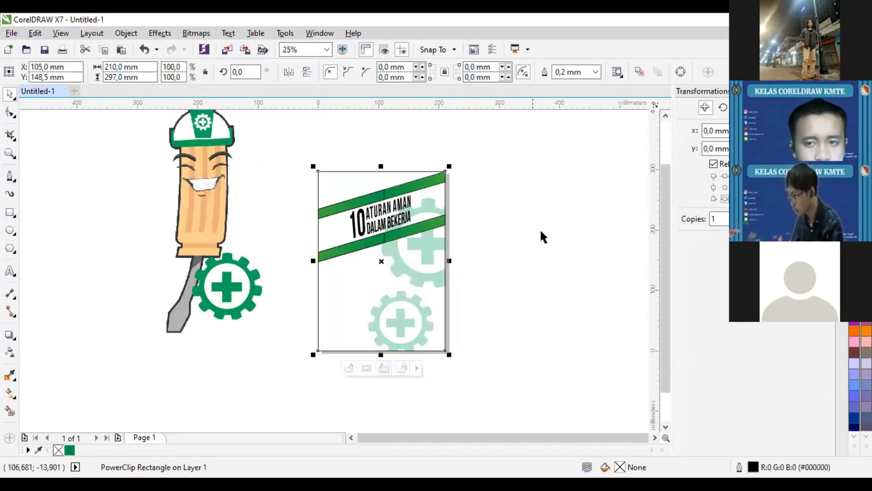
left_click(524, 227)
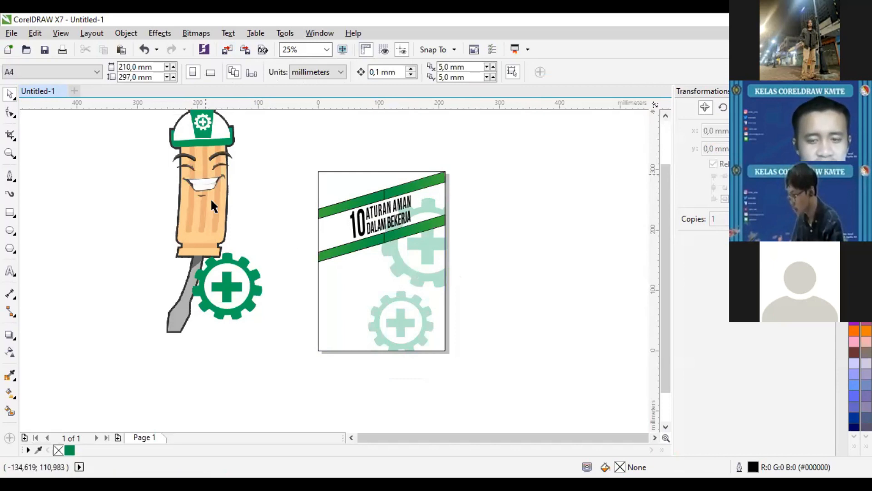
- Scale the mascot down to about 85.5 × 282.7 mm beside the page and move the solid gear off it, next to the helmet
left_click_drag(213, 139, 266, 204)
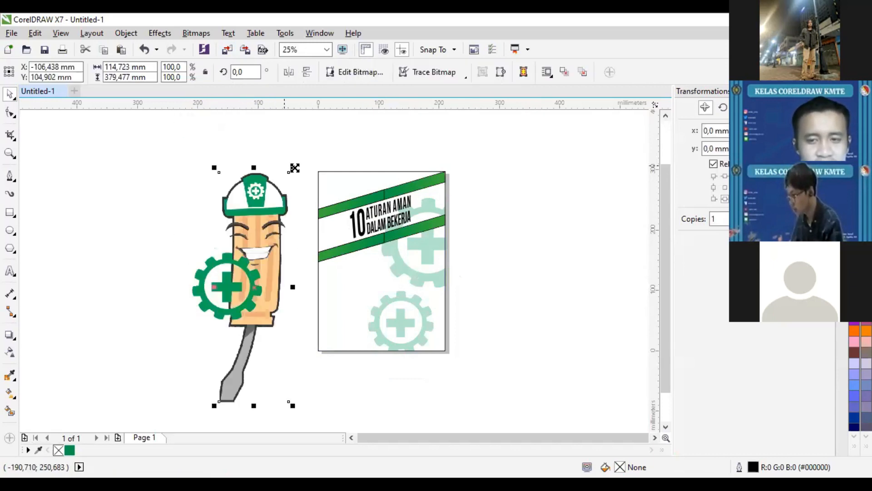
left_click_drag(284, 171, 283, 197)
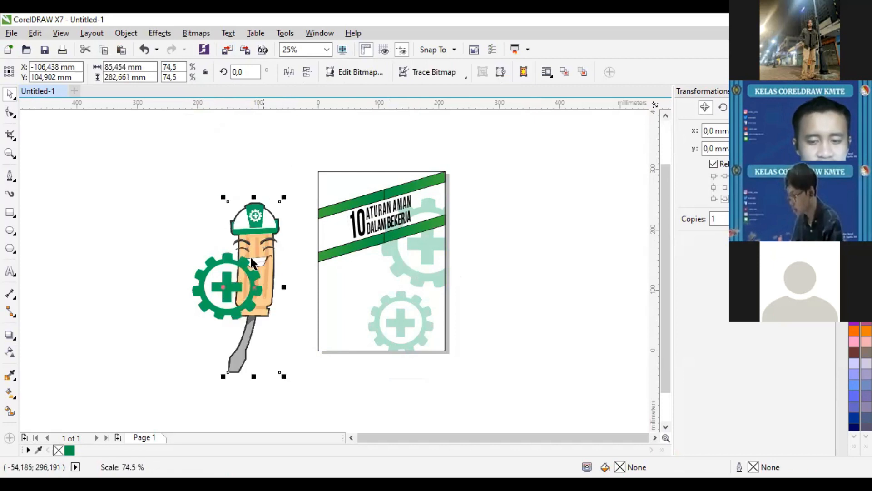
left_click(218, 284)
left_click_drag(218, 284, 191, 233)
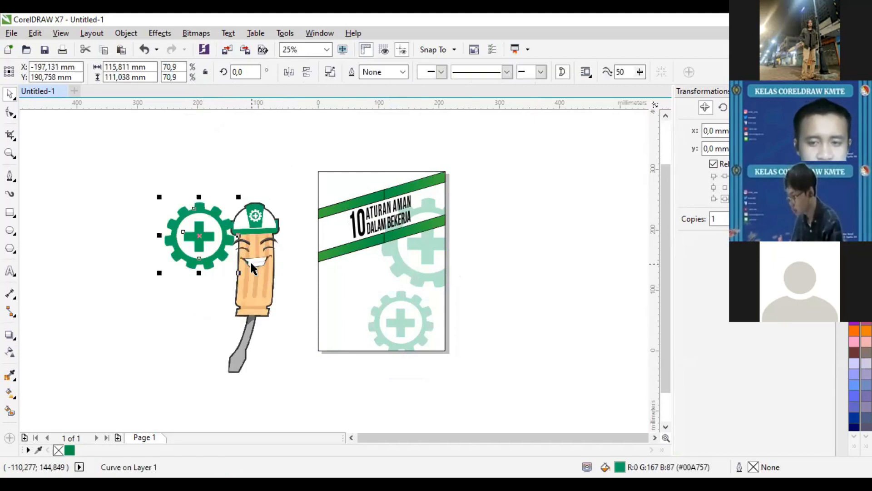
- Bring the mascot image to the front of the page
left_click(252, 263)
right_click(253, 318)
mouse_move(372, 348)
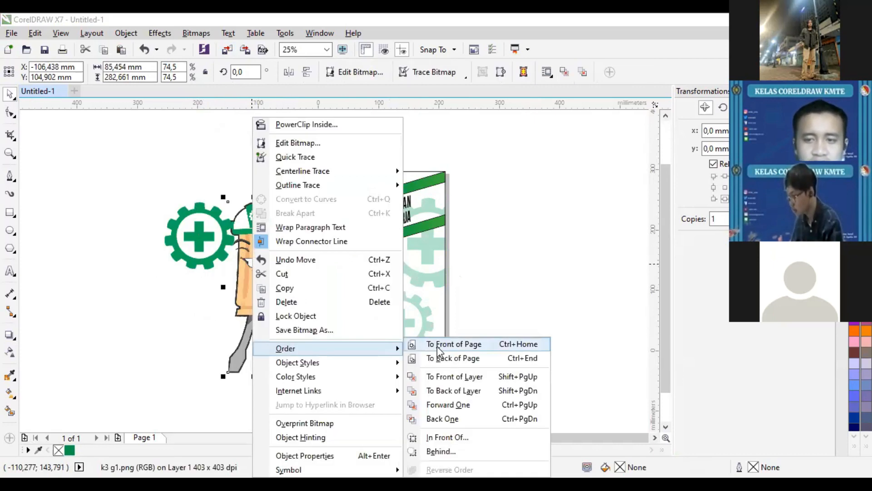
left_click(439, 345)
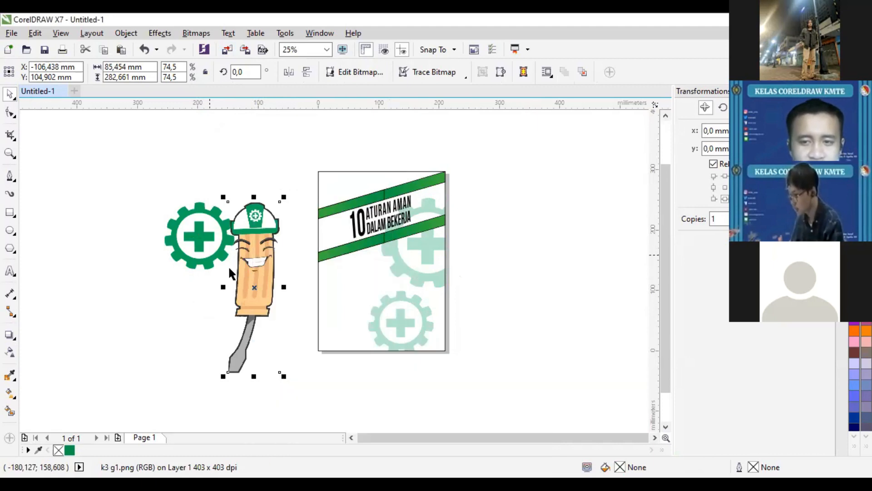
- Place the mascot centrally over the solid gear and enlarge that gear to about 127.2 × 122 mm
left_click_drag(266, 202, 214, 161)
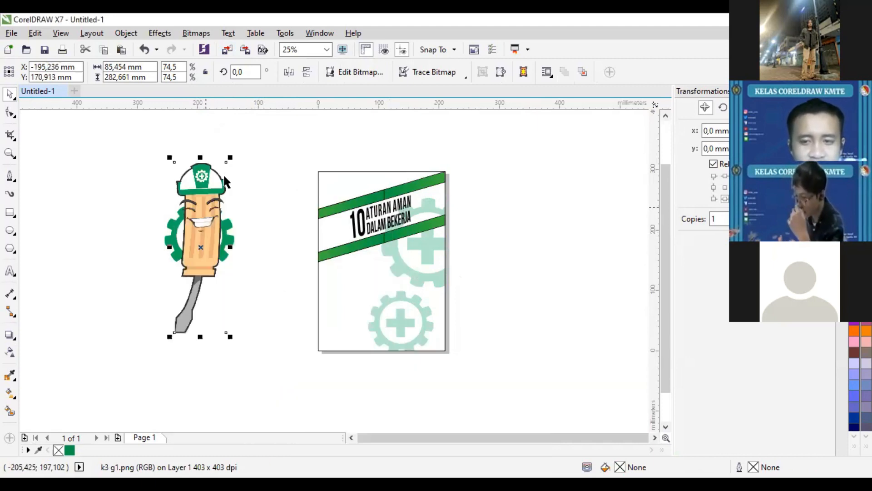
left_click(233, 238)
left_click_drag(233, 194, 248, 195)
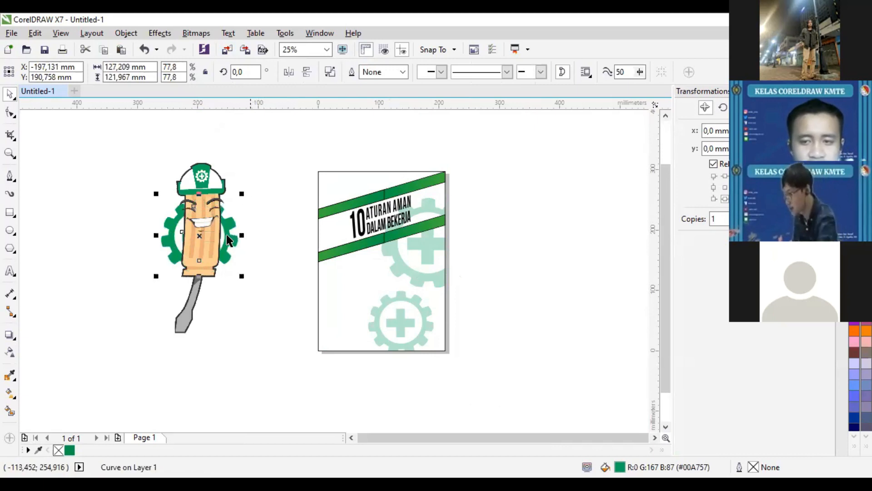
- Move the whole screwdriver mascot onto the page below the banner, scaling it to about 58 by 129 mm
left_click_drag(272, 143, 119, 318)
mouse_move(336, 284)
left_mouse_down()
mouse_move(342, 278)
mouse_move(337, 284)
left_mouse_up()
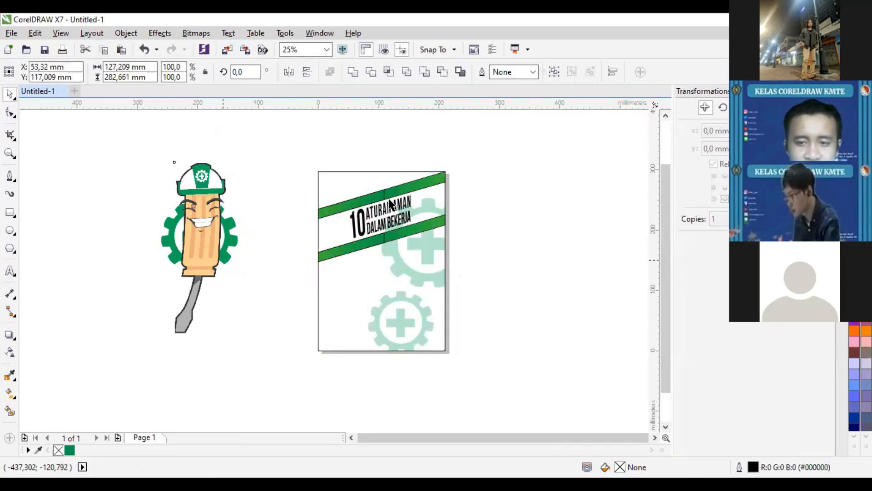
left_click_drag(392, 191, 377, 222)
left_click_drag(349, 278, 350, 278)
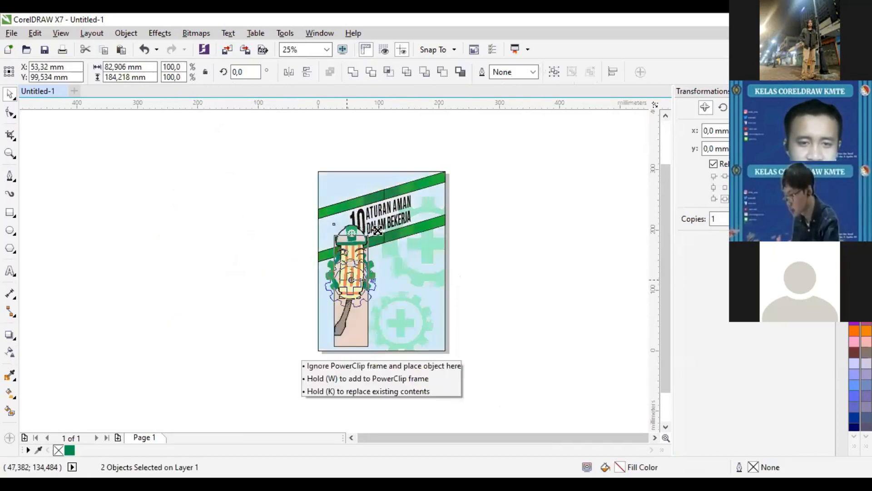
left_click_drag(378, 230, 372, 247)
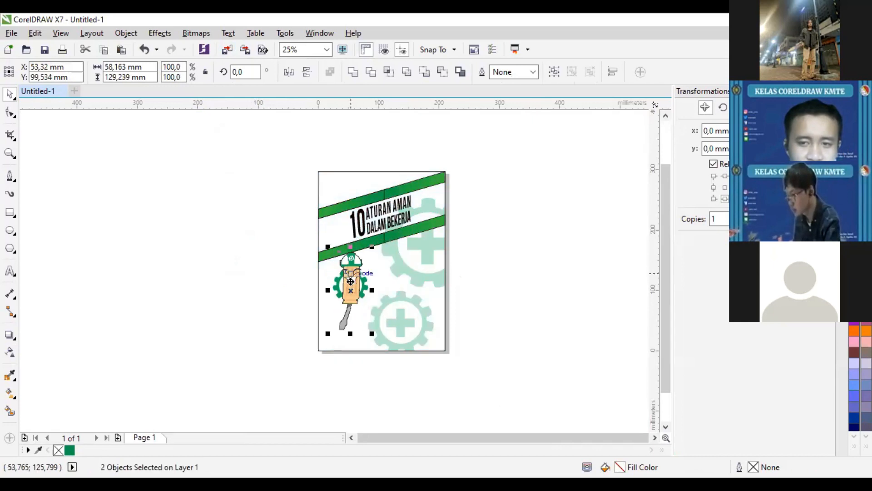
left_click_drag(350, 282, 351, 291)
left_click(480, 255)
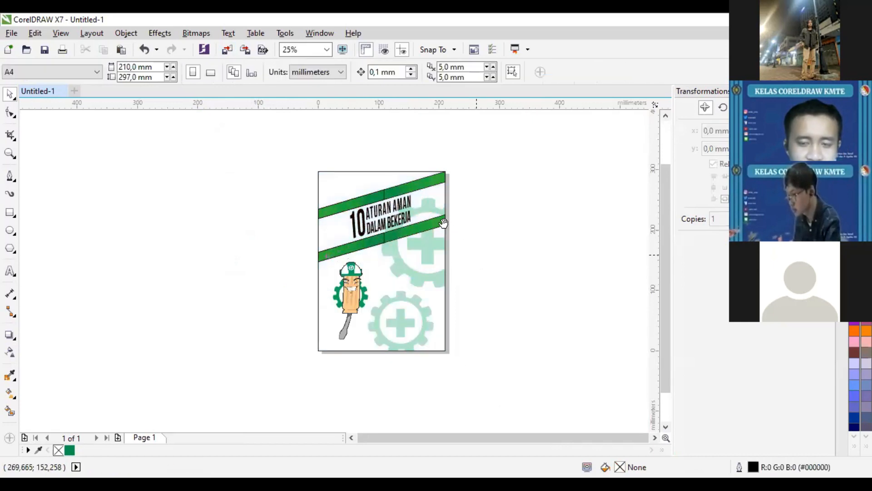
- Draw a circle about 14.8 mm in diameter below the banner beside the mascot and place a copy directly beneath it
left_click_drag(443, 222, 411, 192)
left_click(10, 230)
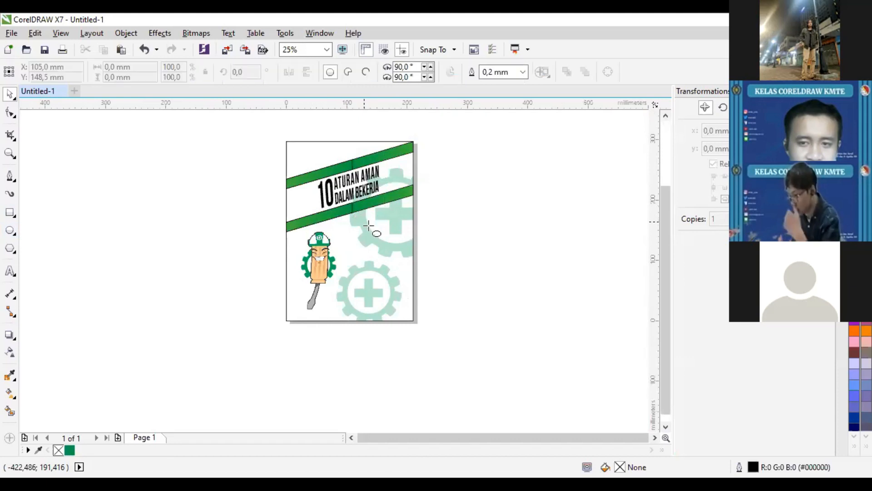
mouse_move(369, 226)
left_mouse_down()
mouse_move(341, 215)
mouse_move(341, 241)
left_mouse_up()
scroll(369, 227, "up", 1)
key("space")
right_click(341, 241)
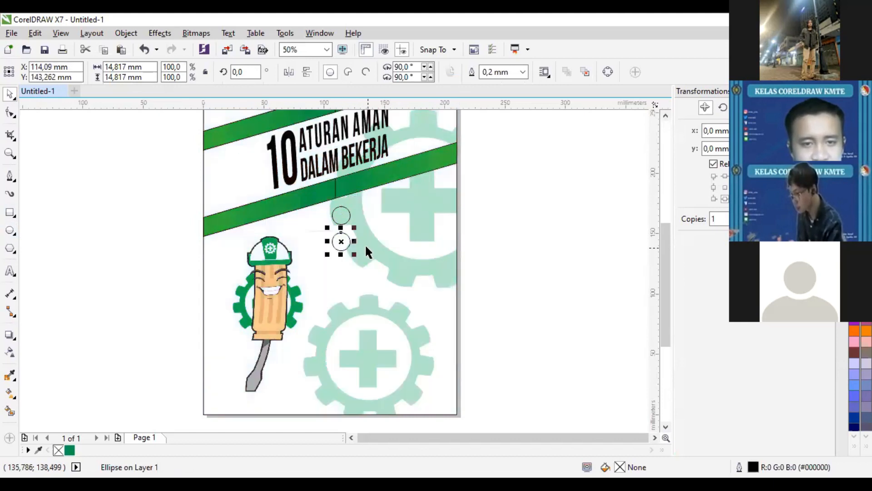
- Repeat the circle duplication five times to form an evenly spaced vertical column down the page, and deselect
key("ctrl+r")
key("ctrl+r")
key("ctrl+r")
key("ctrl+r")
key("ctrl+r")
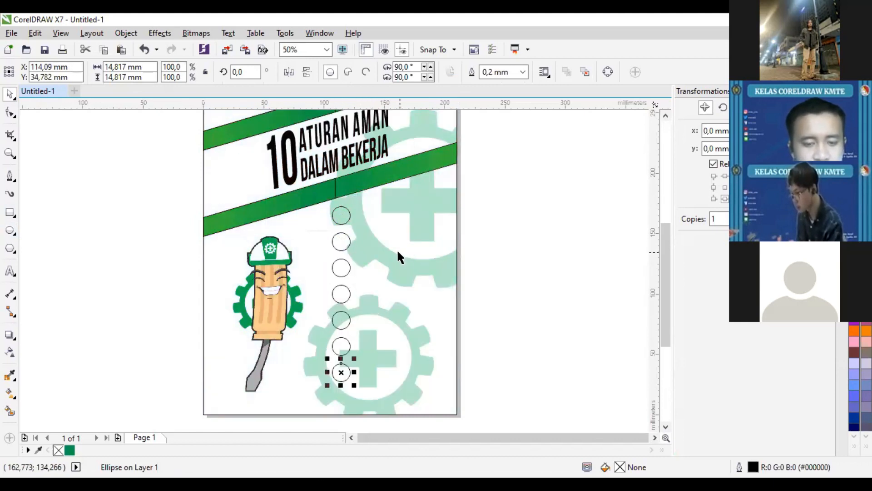
left_click_drag(399, 253, 426, 268)
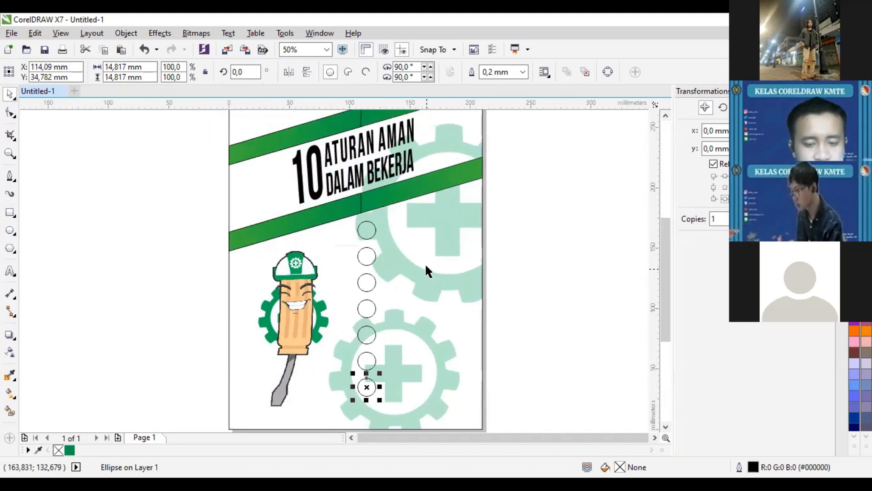
scroll(426, 269, "down", 1)
scroll(427, 225, "up", 1)
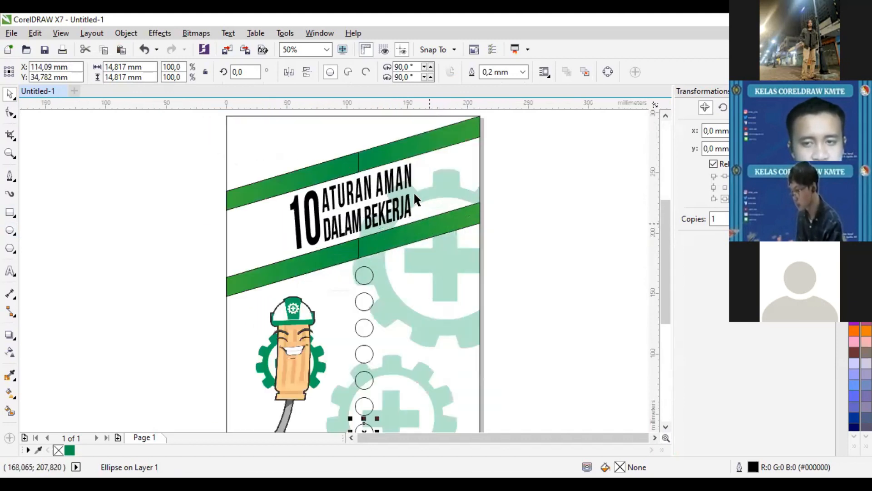
left_click_drag(429, 223, 414, 195)
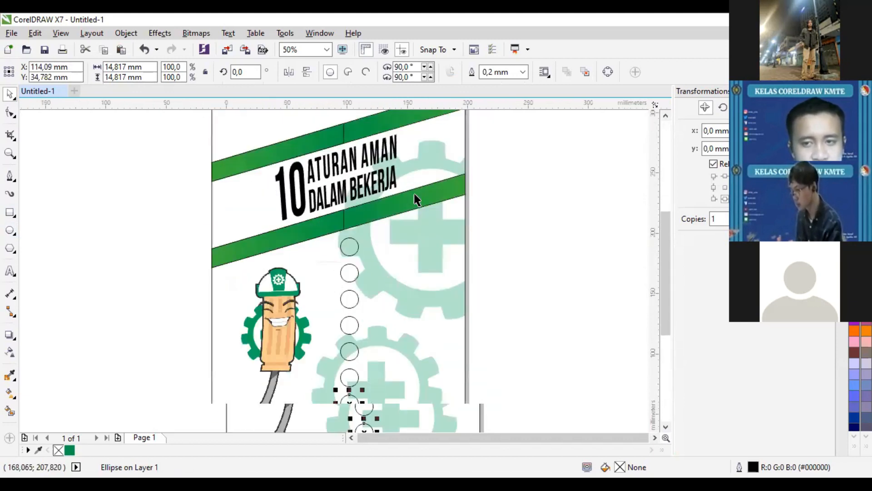
left_click(506, 249)
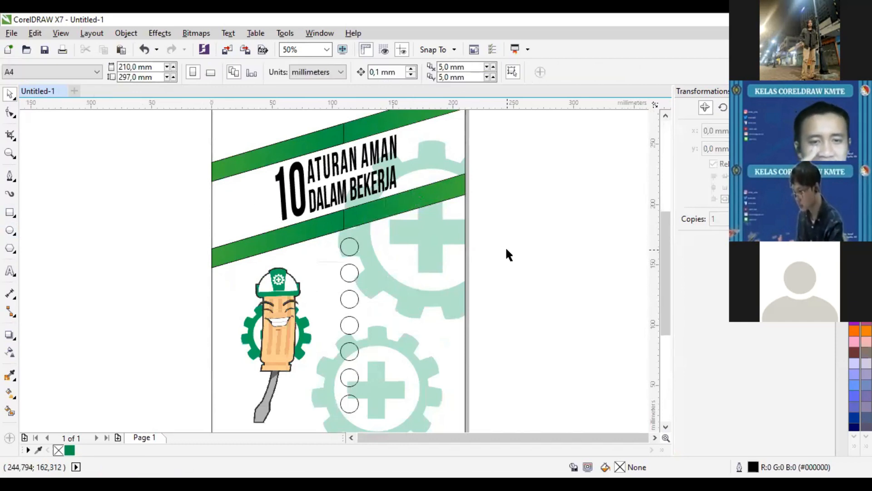
- Open the page-sized PowerClip's contents for editing and activate the Transparency tool on the large upper gear
scroll(505, 246, "down", 1)
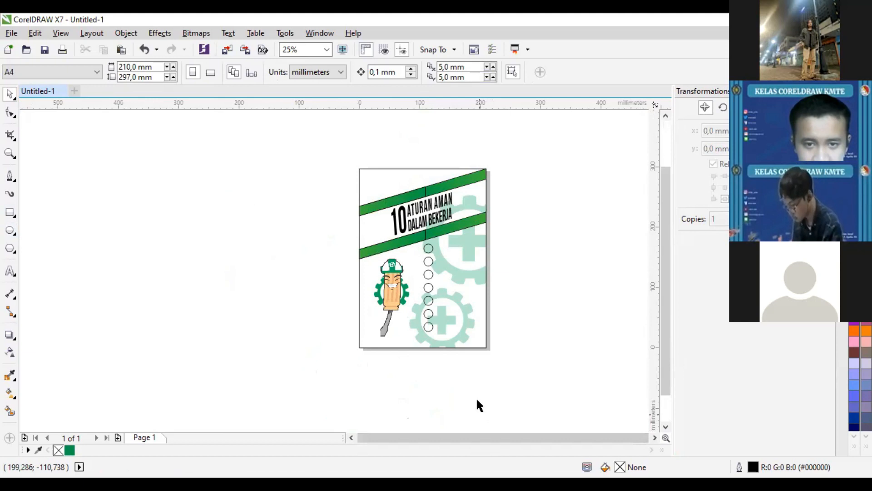
left_click(470, 295)
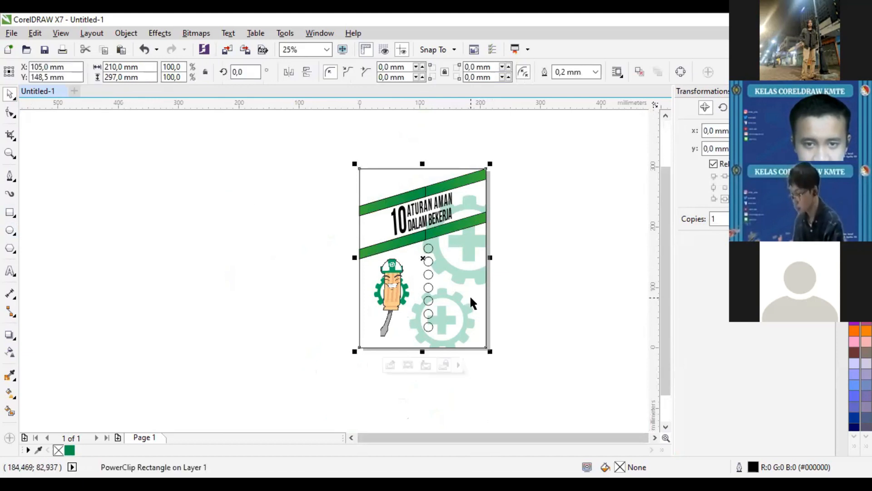
scroll(326, 427, "up", 2)
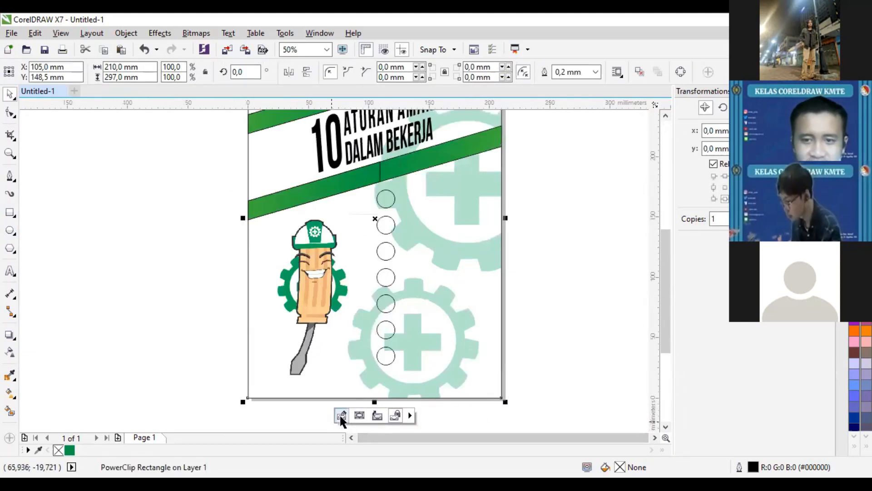
left_click(341, 415)
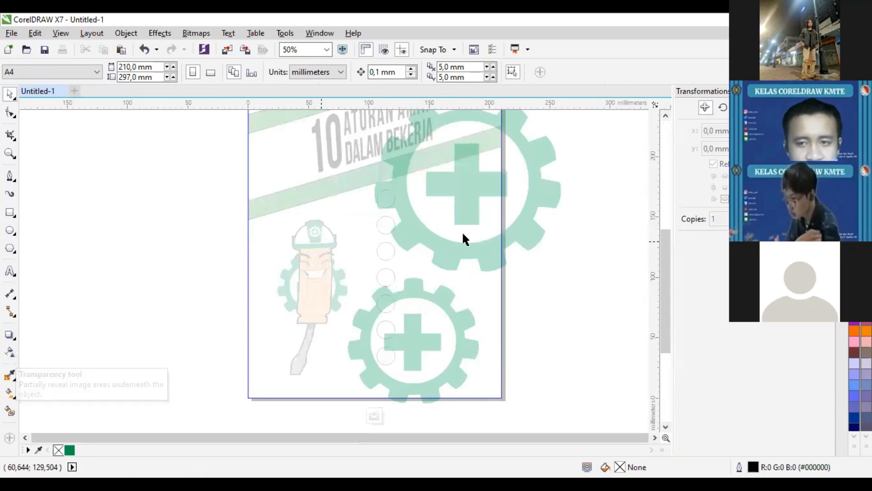
left_click(428, 244)
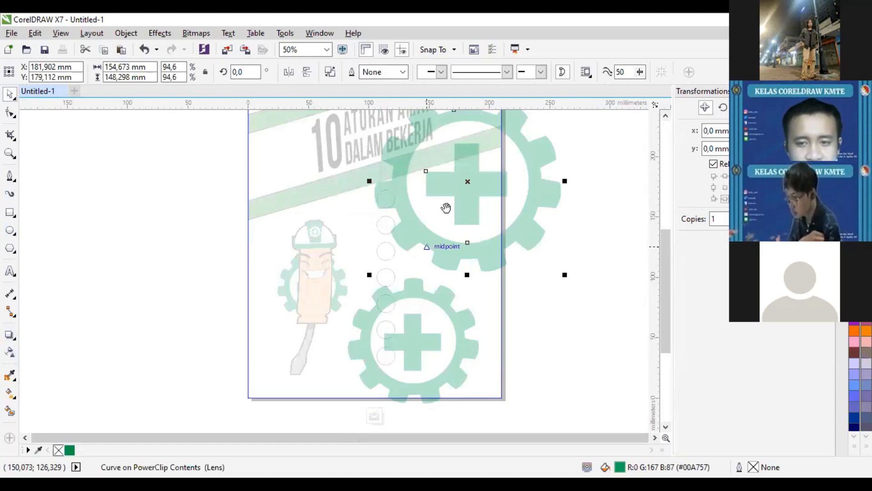
left_click_drag(445, 208, 389, 251)
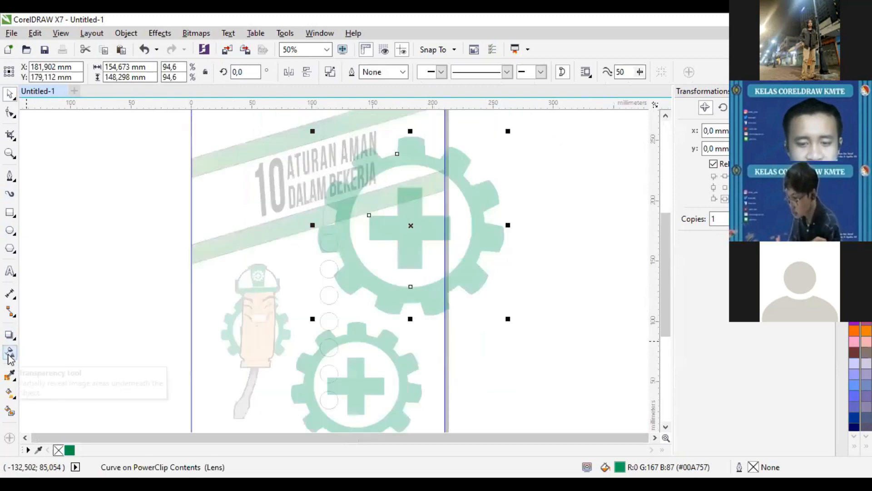
left_click(9, 354)
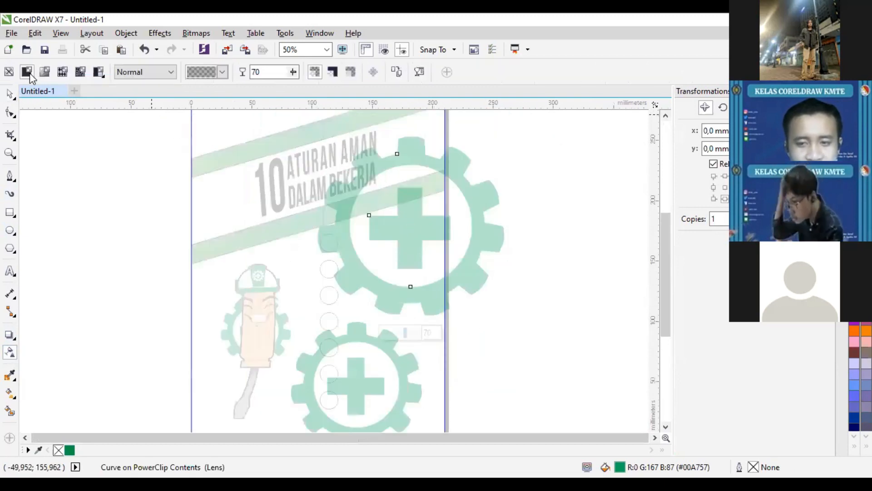
- Try no transparency, uniform transparency, and linear and radial fountain transparency on the large upper gear
left_click(9, 71)
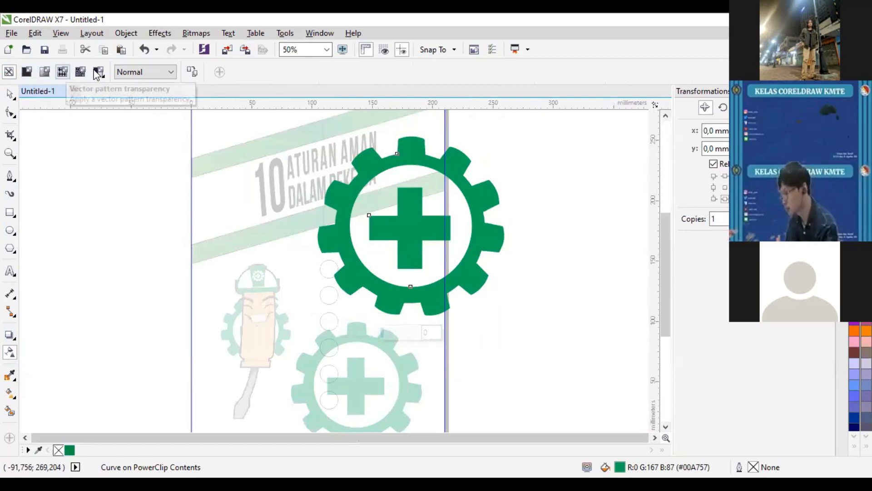
left_click(25, 71)
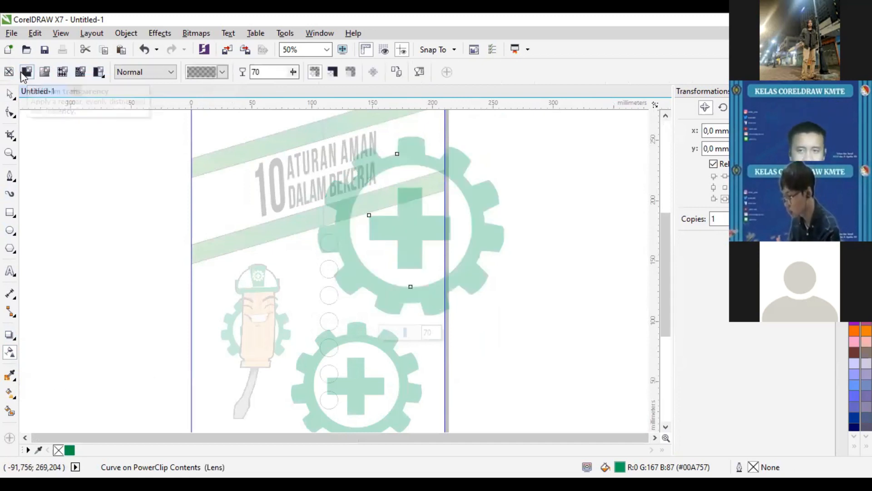
left_click(44, 72)
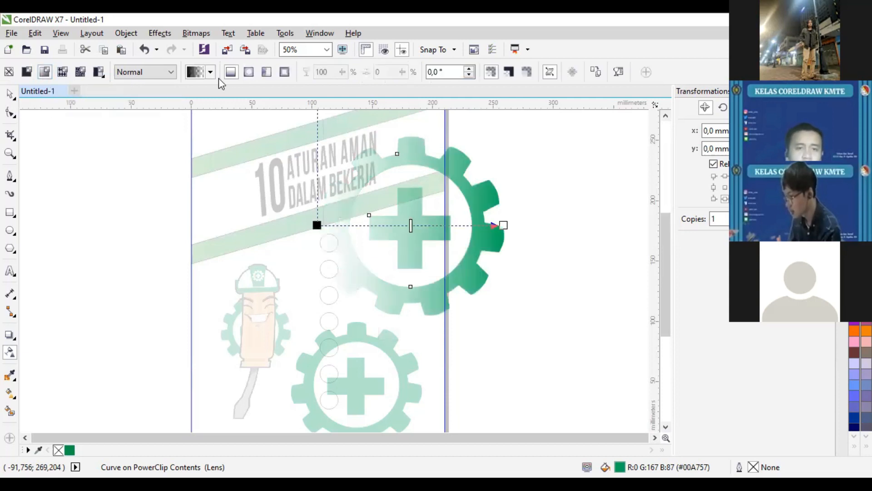
left_click(248, 72)
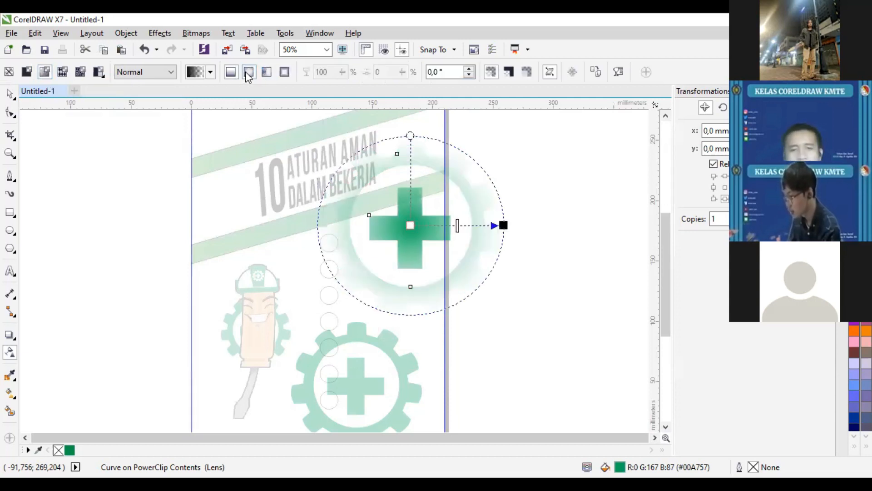
left_click(231, 72)
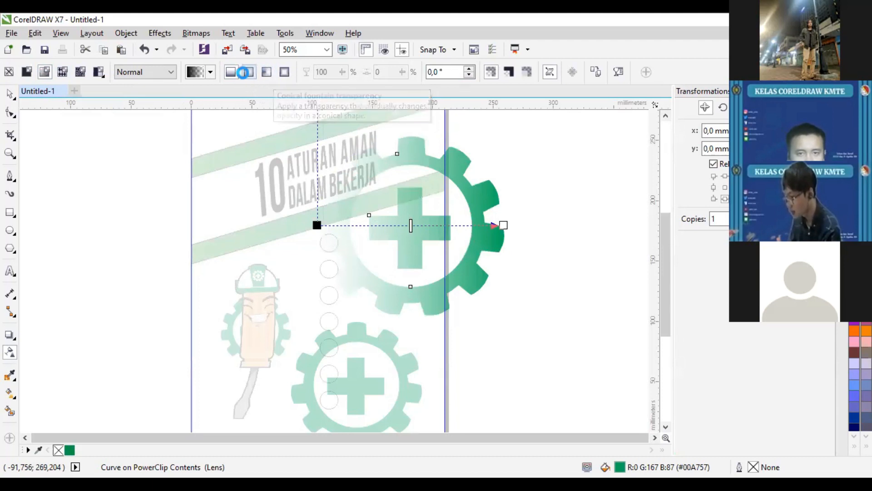
left_click(247, 72)
left_click(232, 73)
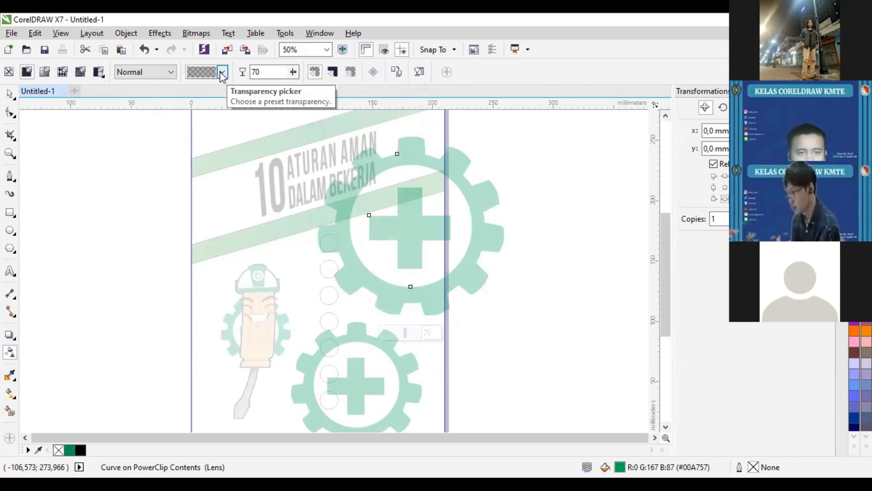
- Apply the uniform transparency preset of 5 to the large upper gear and lower its transparency to 0
left_click(222, 73)
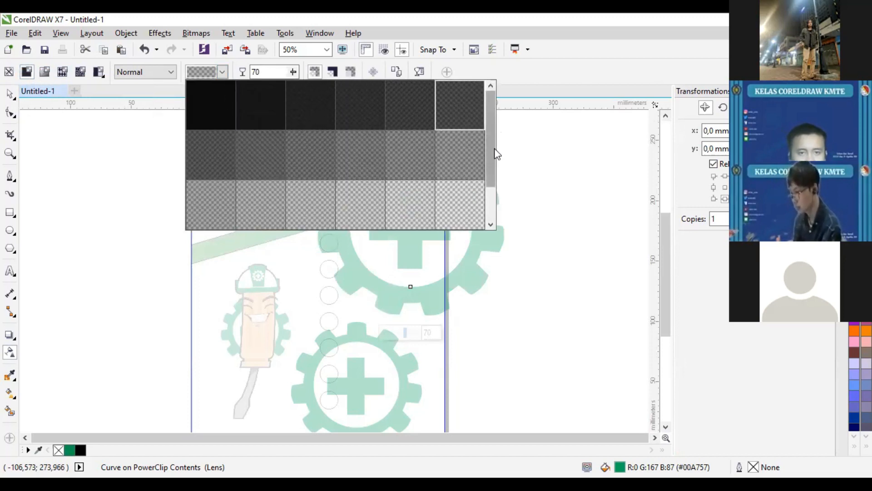
scroll(497, 150, "down", 3)
scroll(496, 127, "up", 3)
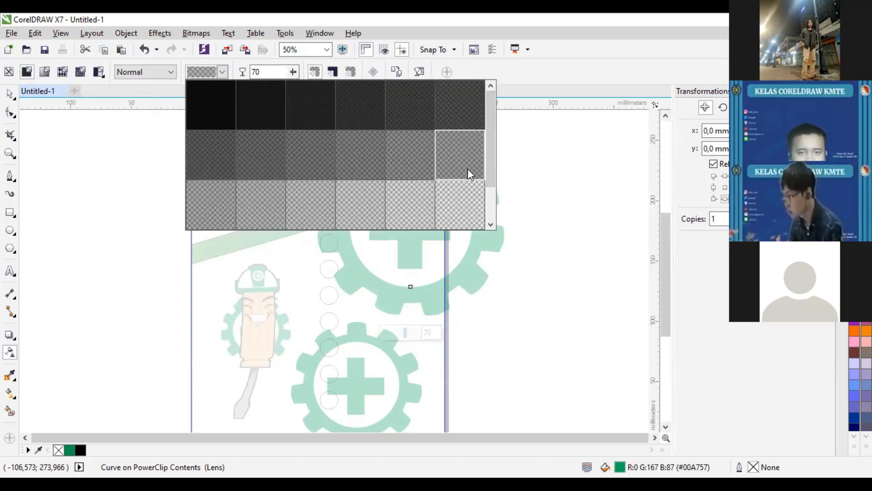
left_click(224, 106)
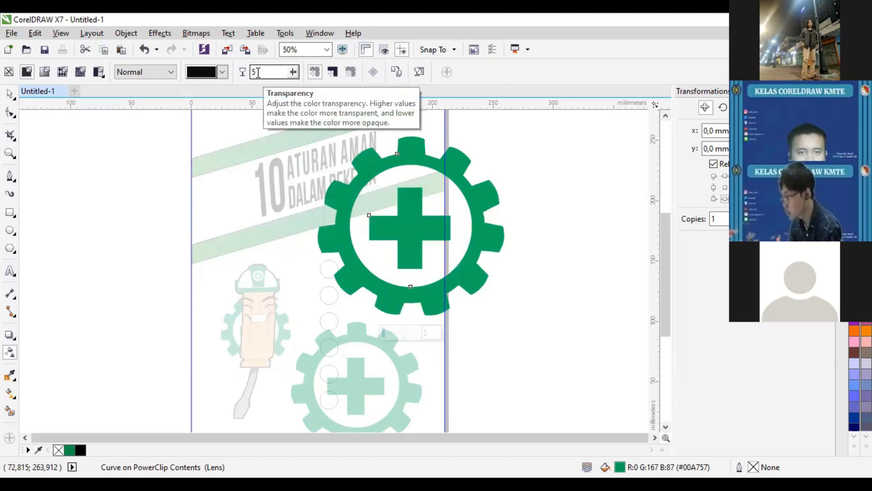
left_click(241, 72)
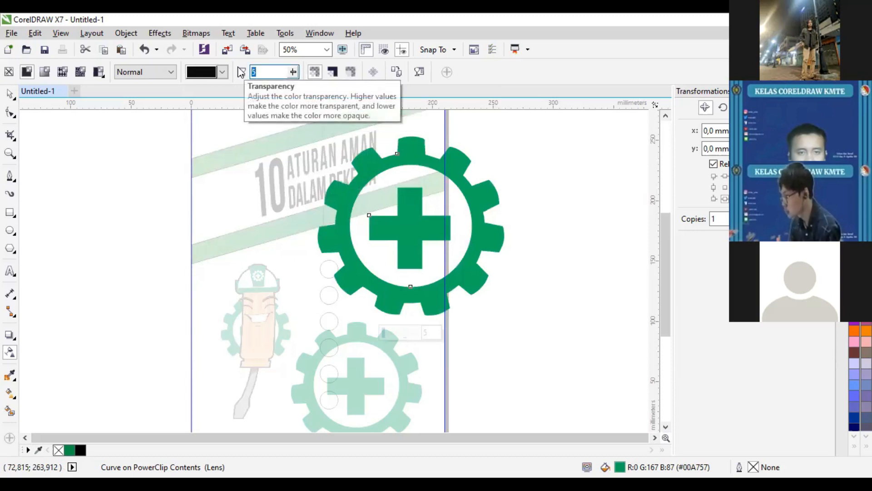
type("0")
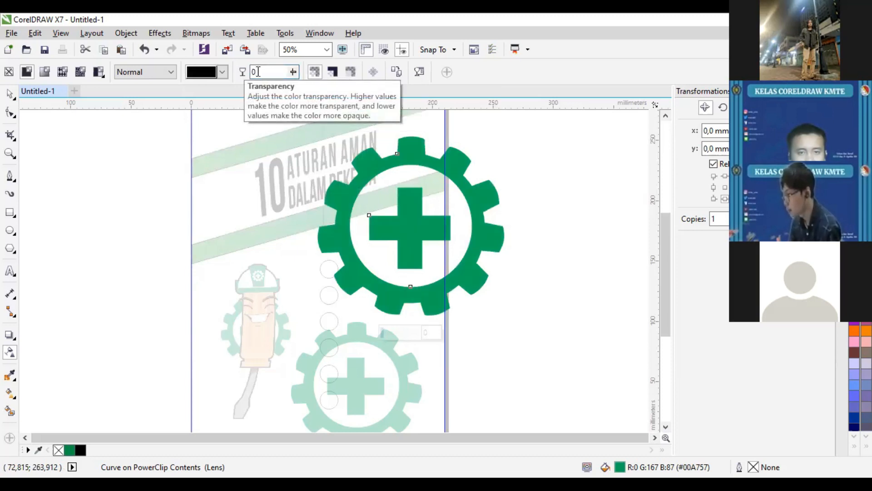
key("Return")
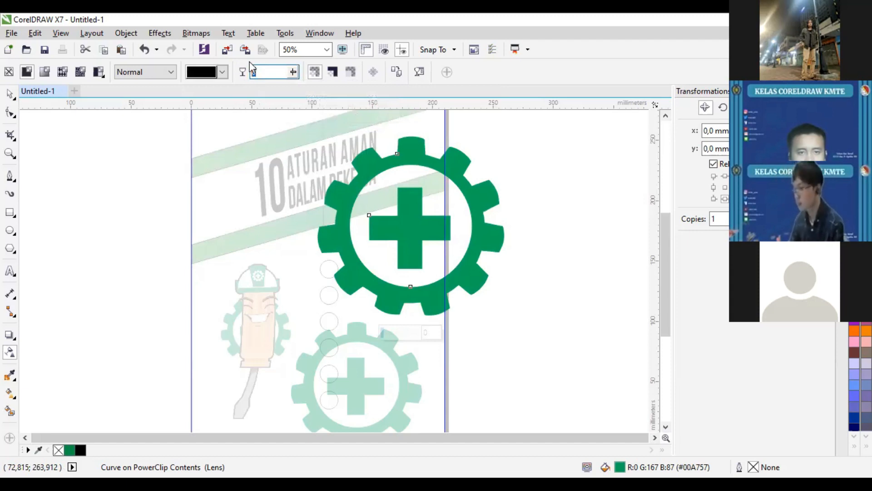
- Set the large upper gear's uniform transparency to 95 and inspect the faded gear up close
type("95")
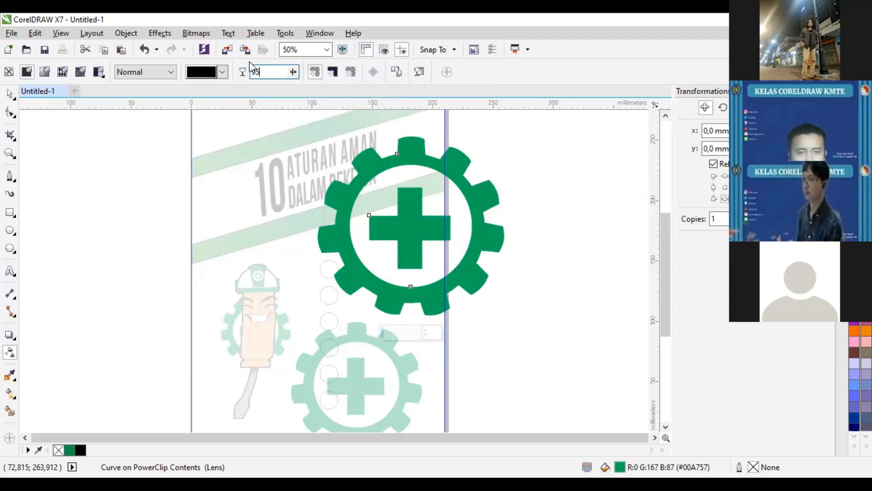
key("Return")
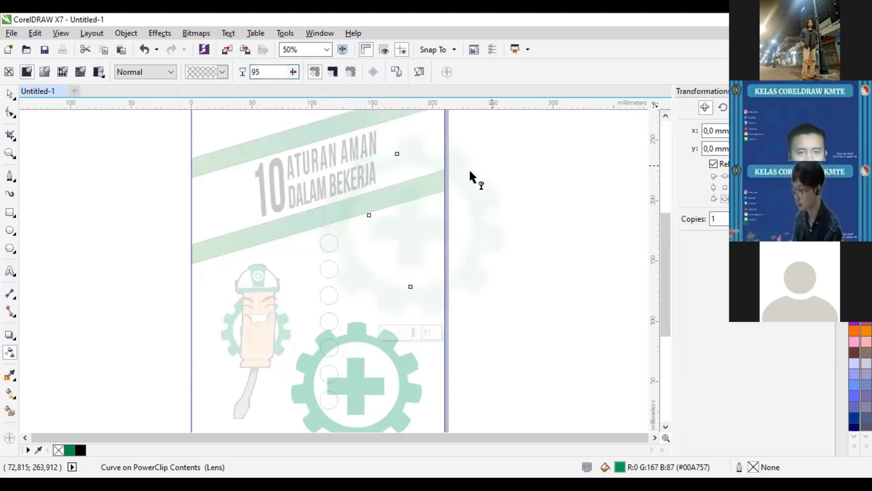
scroll(492, 210, "up", 3)
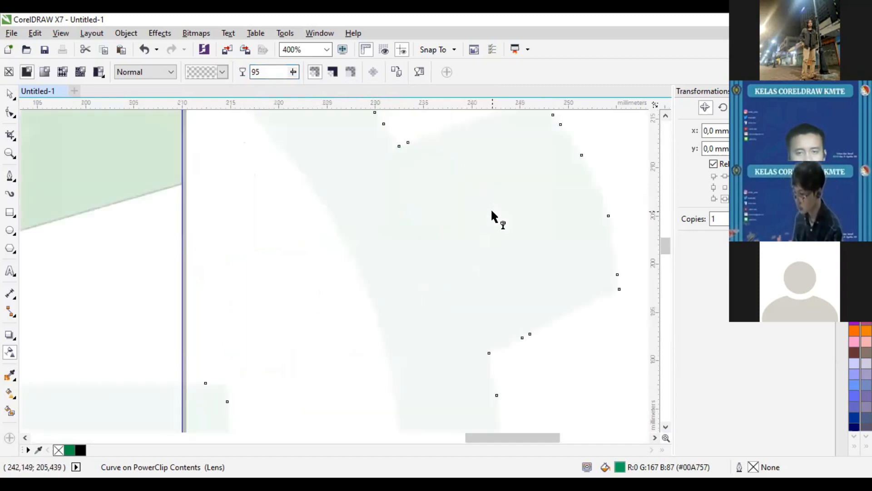
scroll(492, 211, "down", 3)
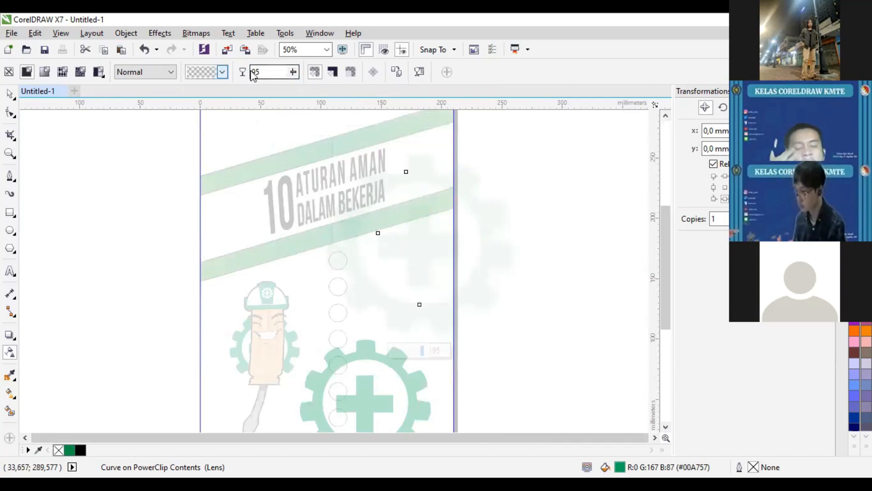
- Try the uniform transparency preset of 55 on the large upper gear, and apply the preset of 60
left_click_drag(261, 68, 255, 69)
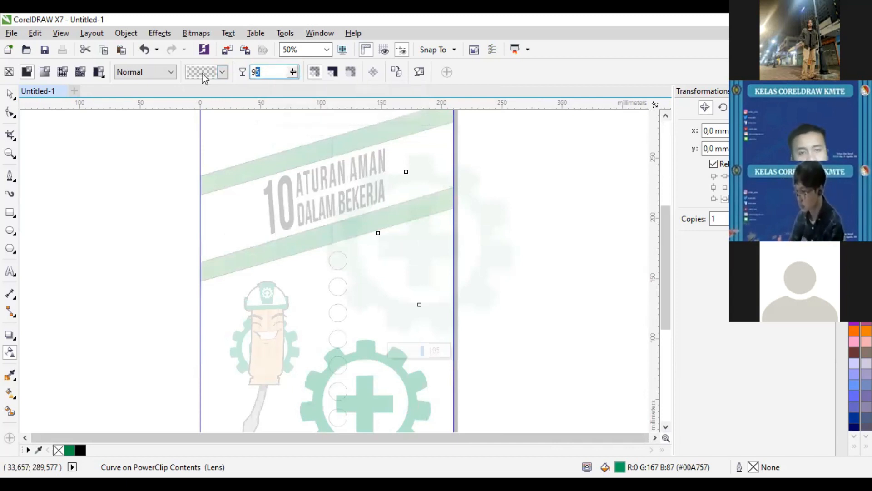
left_click(220, 76)
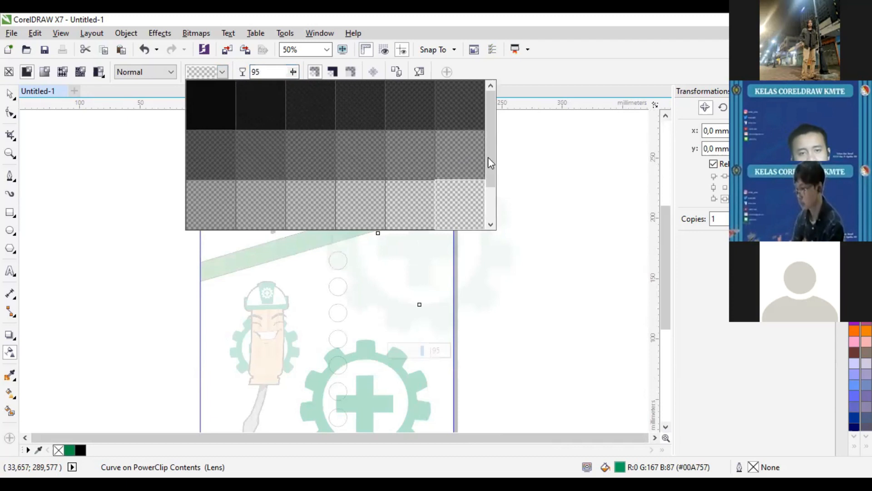
scroll(486, 170, "down", 1)
scroll(448, 162, "up", 1)
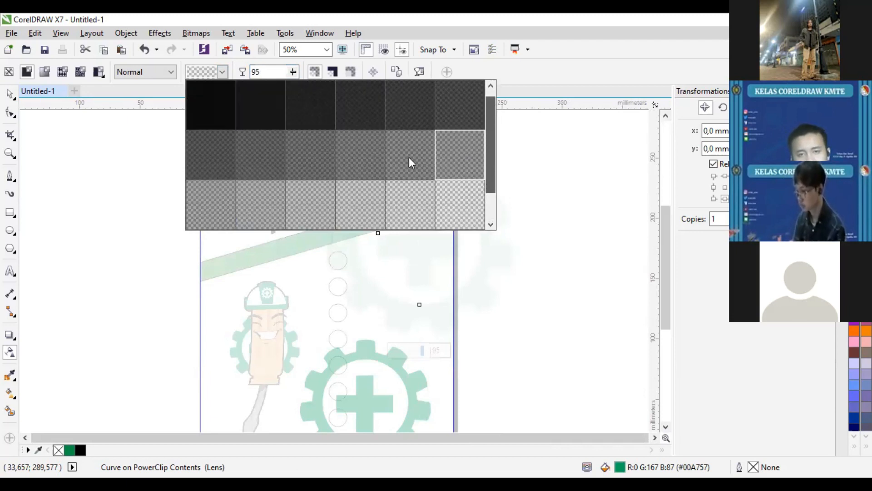
left_click(406, 154)
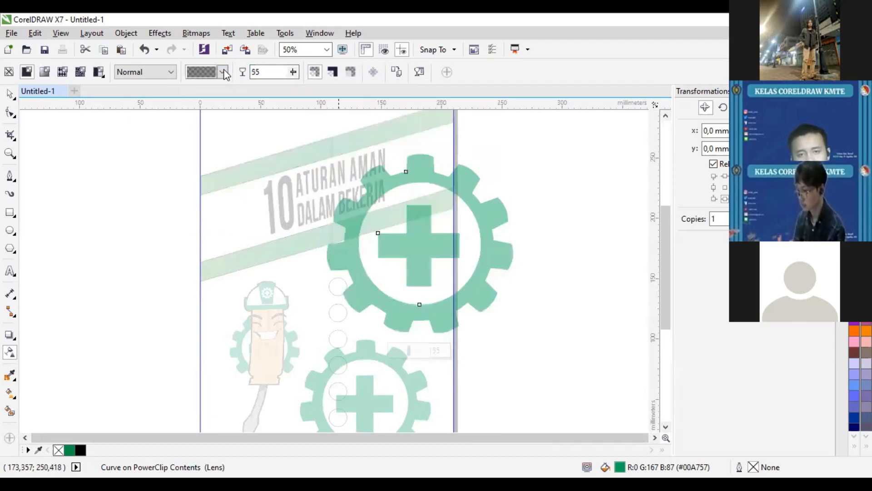
left_click(222, 71)
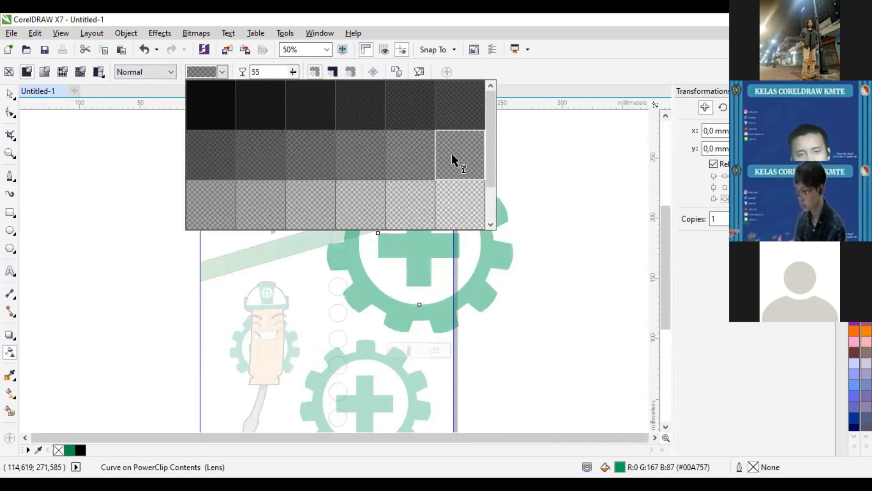
left_click(451, 152)
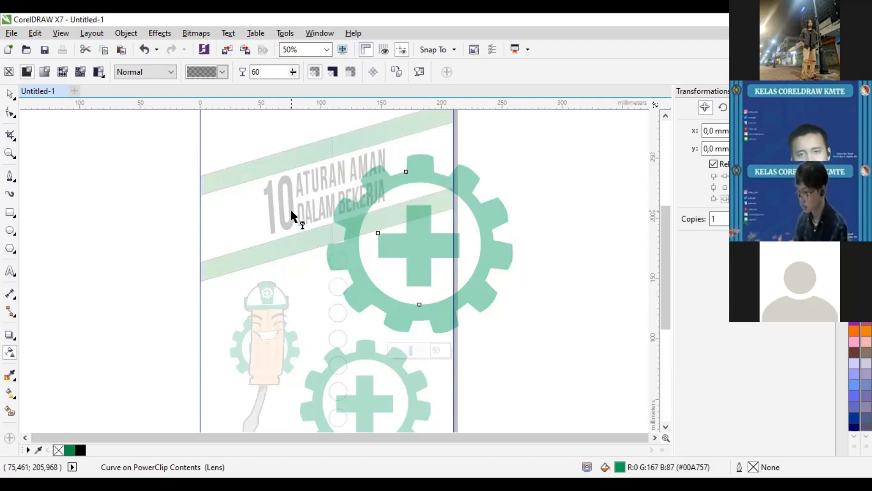
scroll(352, 386, "down", 1)
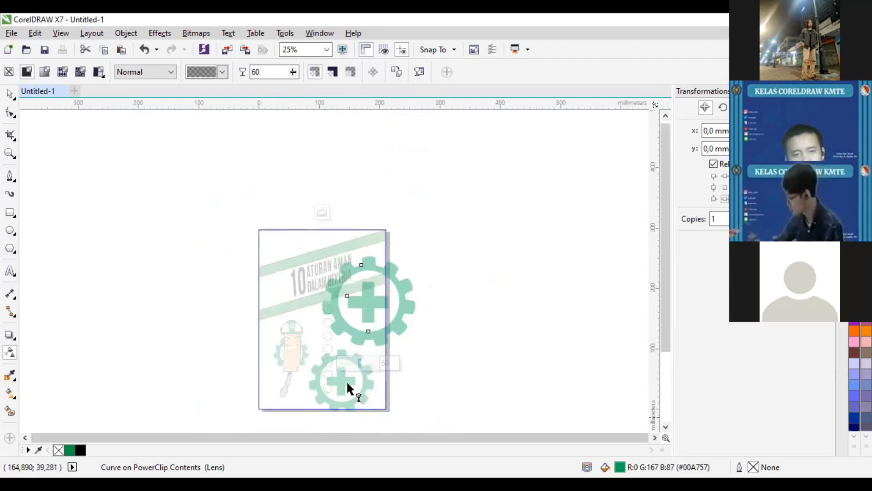
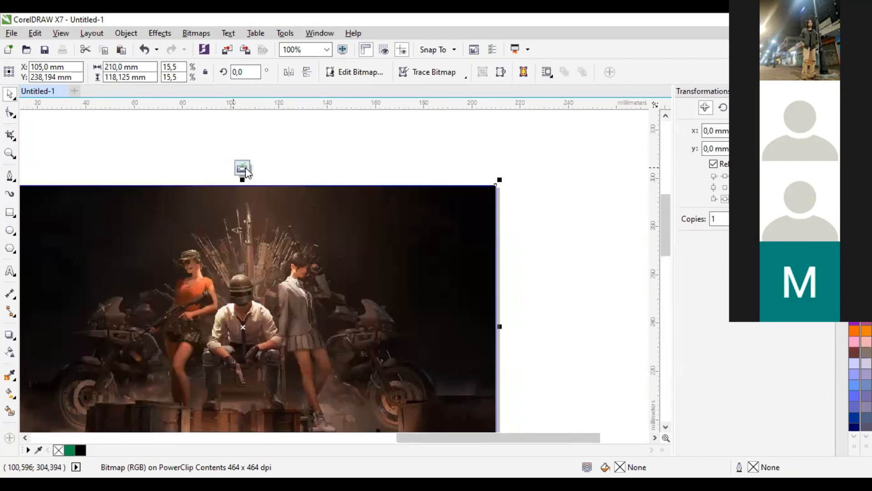
- Finish editing the contents of the PowerClip holding the character photo and deselect it
left_click(245, 168)
left_click(554, 246)
scroll(555, 247, "down", 1)
left_click_drag(554, 245, 523, 193)
scroll(525, 199, "down", 1)
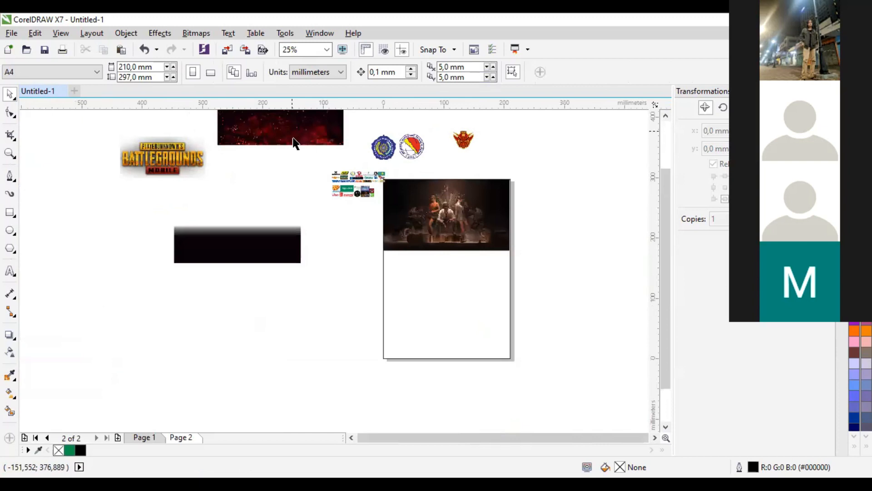
- Move the red ember image below the black gradient bar and the sponsor logos away from the page corner
left_click_drag(322, 237, 306, 348)
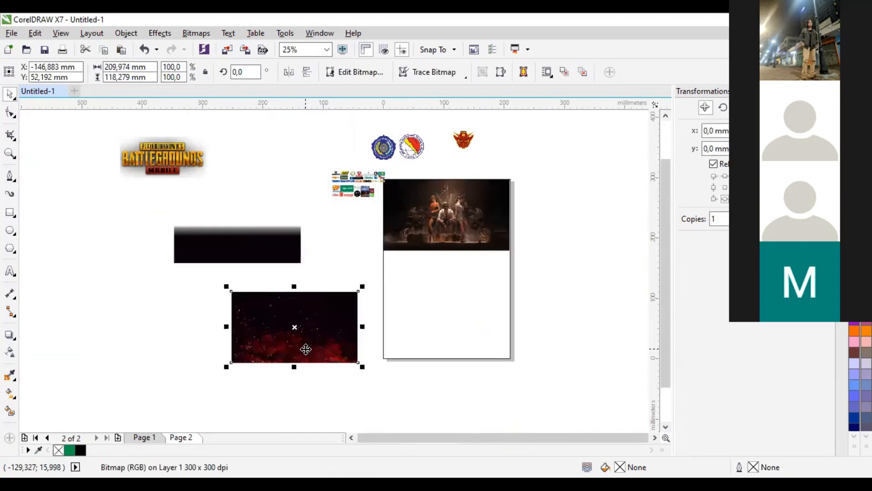
left_click_drag(316, 160, 311, 184)
key("Escape")
- Align the ember image with the page frame's bottom edge and centre it horizontally, checking its upper corner up close
left_click(325, 327)
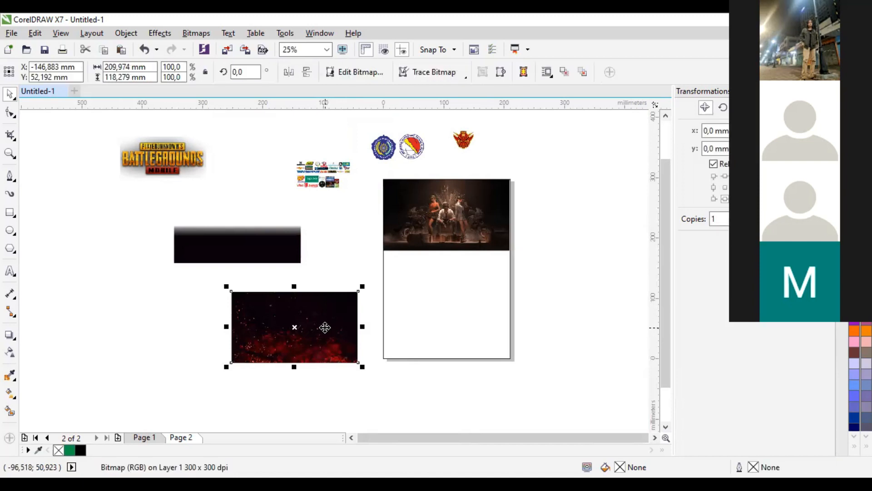
left_click(479, 332, "shift")
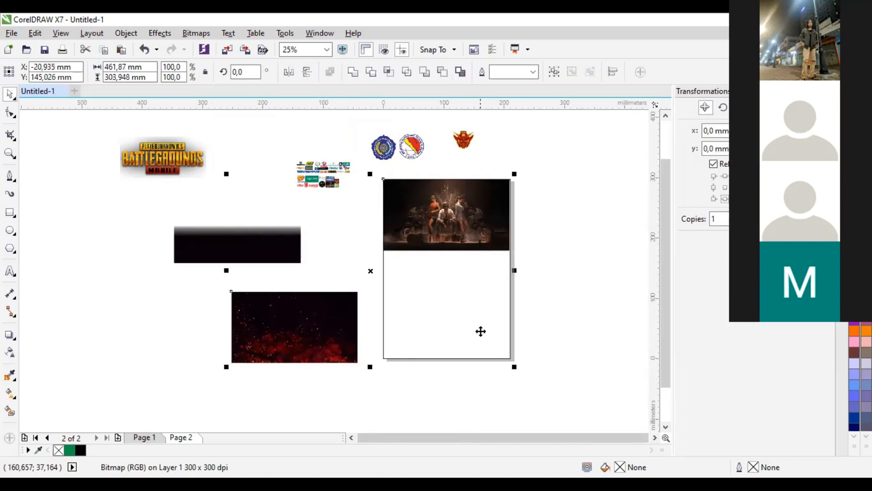
key("b")
key("c")
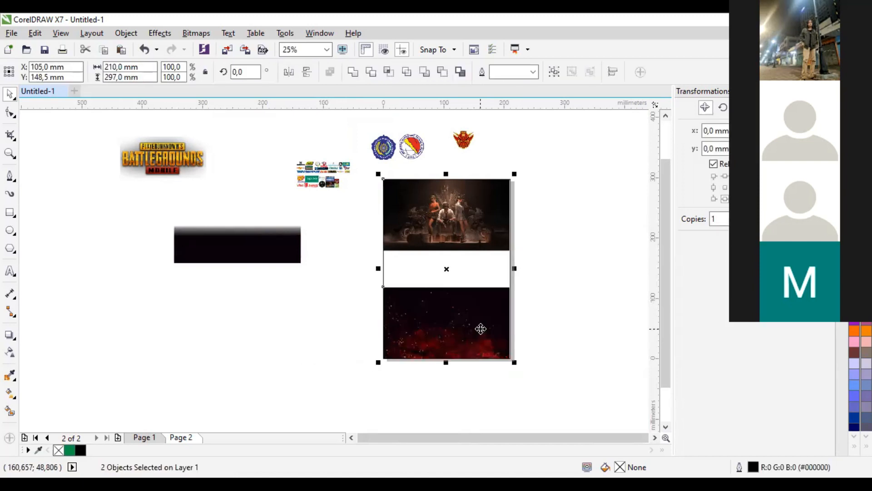
left_click(565, 291)
left_click(487, 301)
scroll(511, 288, "up", 1)
scroll(516, 288, "up", 2)
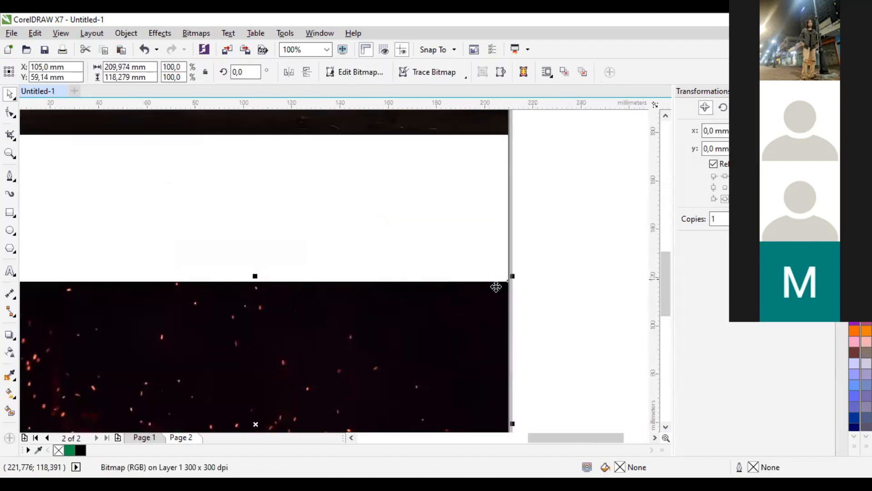
scroll(495, 286, "down", 2)
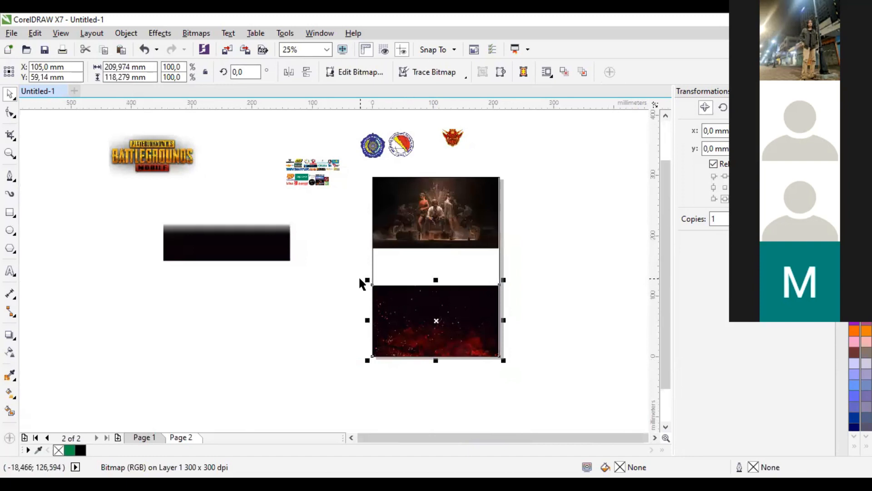
- Try moving the ember image straight up until it meets the lower edge of the character photo
left_click(335, 275)
left_click(459, 317)
left_click_drag(440, 312, 464, 239)
scroll(467, 243, "up", 1)
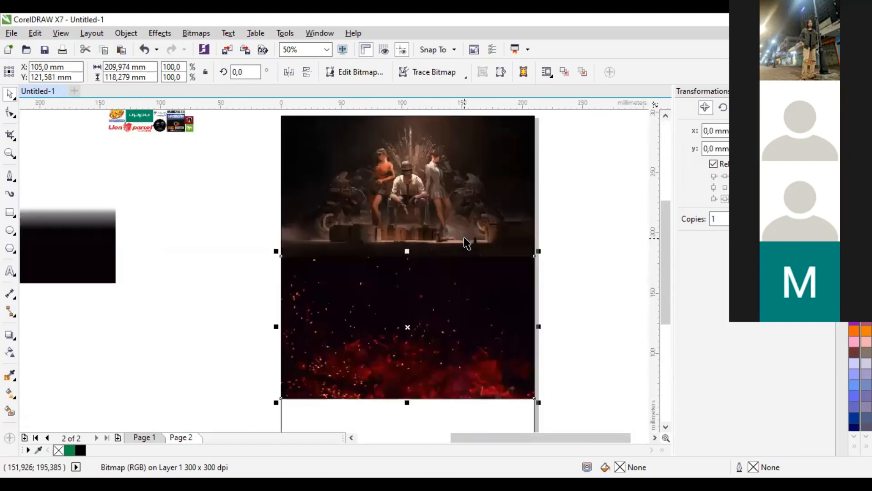
scroll(470, 285, "down", 1)
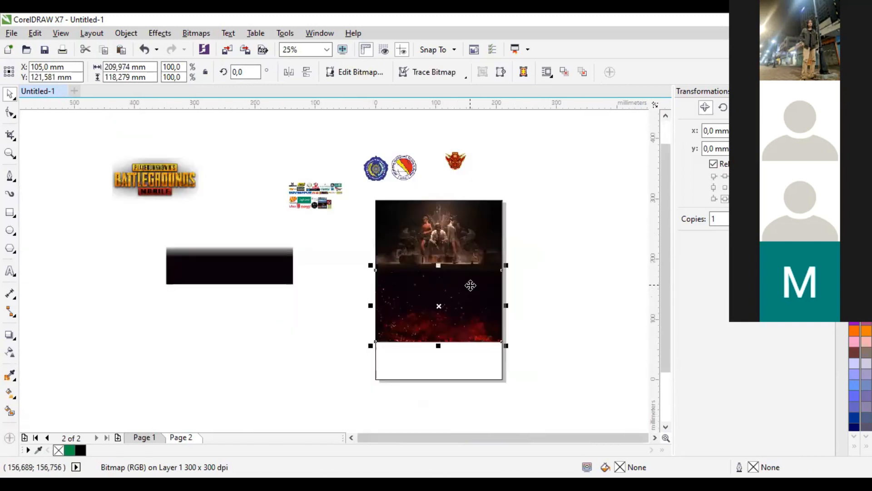
- Examine the seam between the character photo and the ember image up close along both sides of the page
scroll(491, 261, "up", 2)
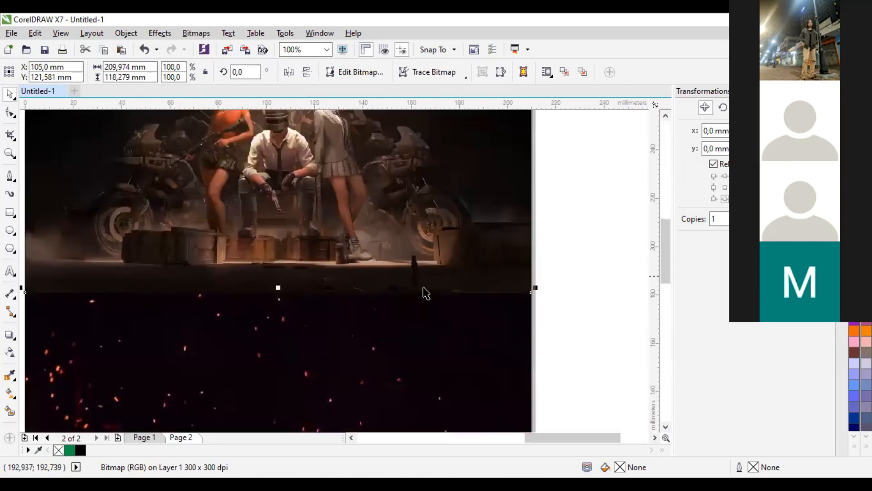
scroll(500, 253, "up", 2)
left_click_drag(502, 236, 420, 217)
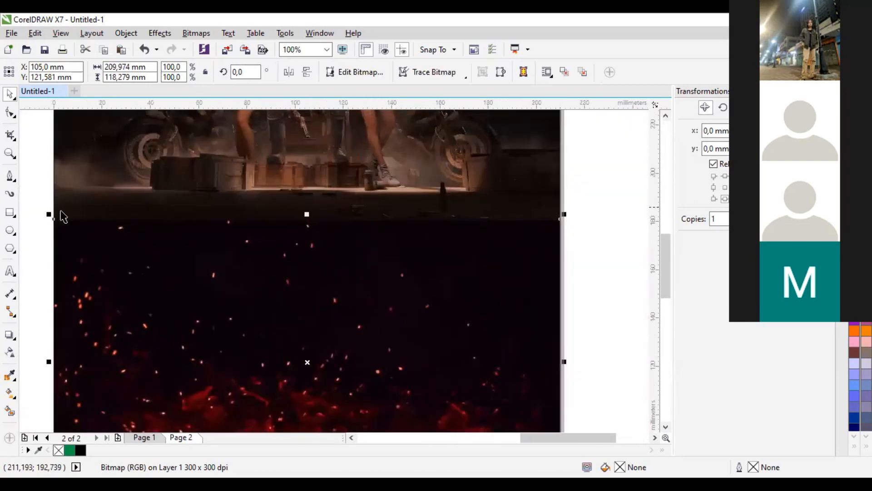
scroll(194, 253, "up", 2)
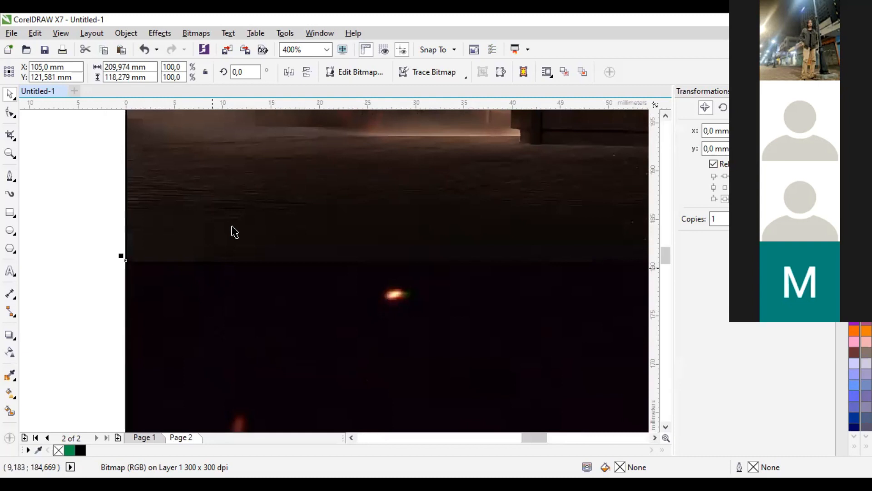
scroll(236, 278, "up", 1)
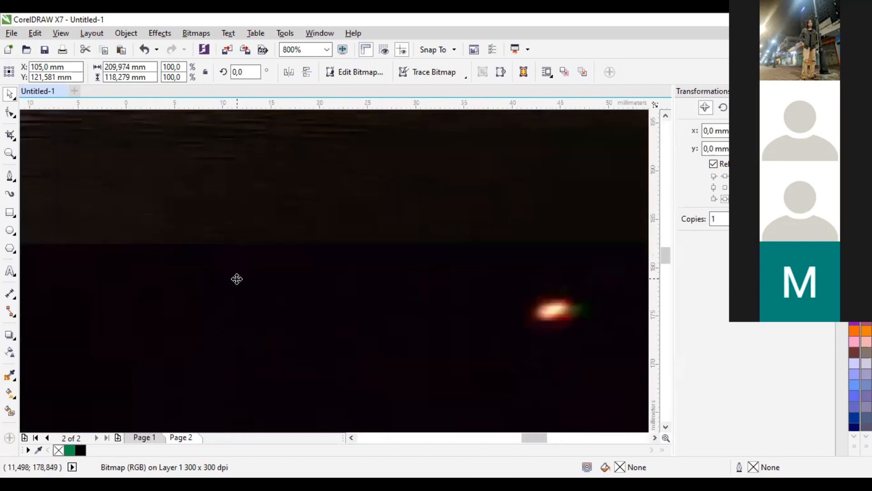
scroll(237, 278, "down", 1)
scroll(235, 277, "down", 1)
scroll(238, 265, "up", 1)
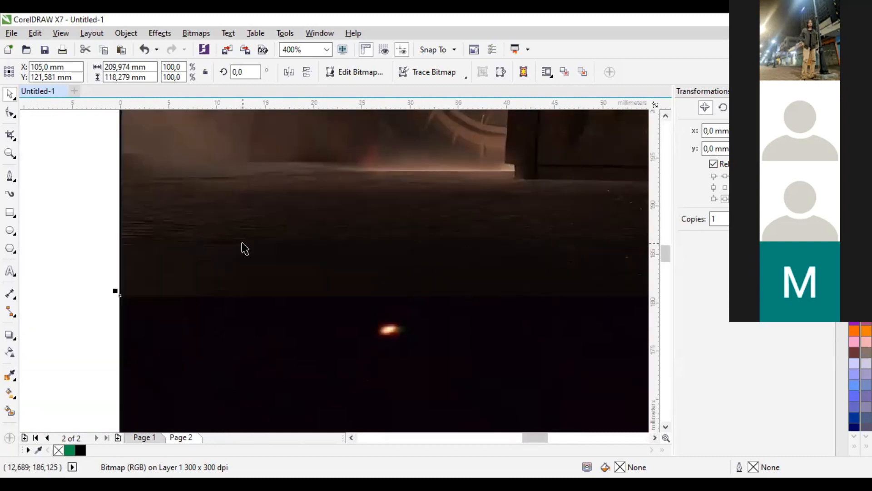
scroll(245, 248, "down", 1)
scroll(279, 255, "down", 1)
scroll(298, 265, "down", 1)
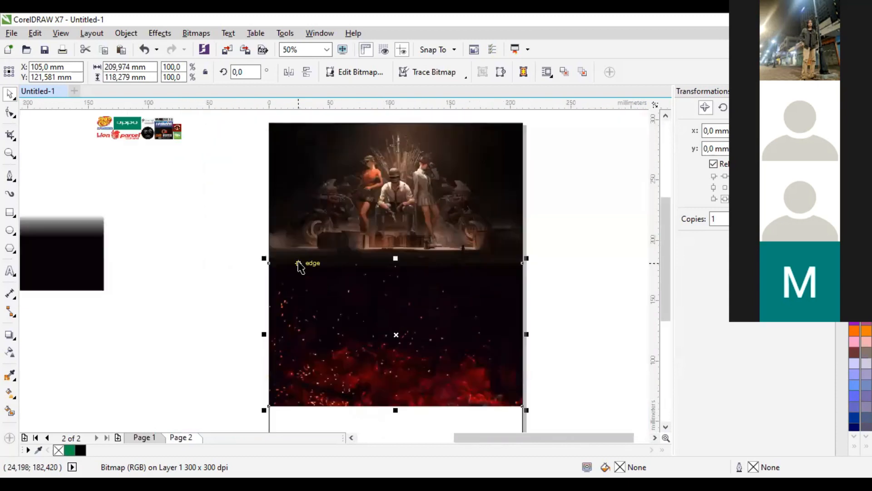
left_click_drag(376, 283, 299, 208)
left_click(298, 204)
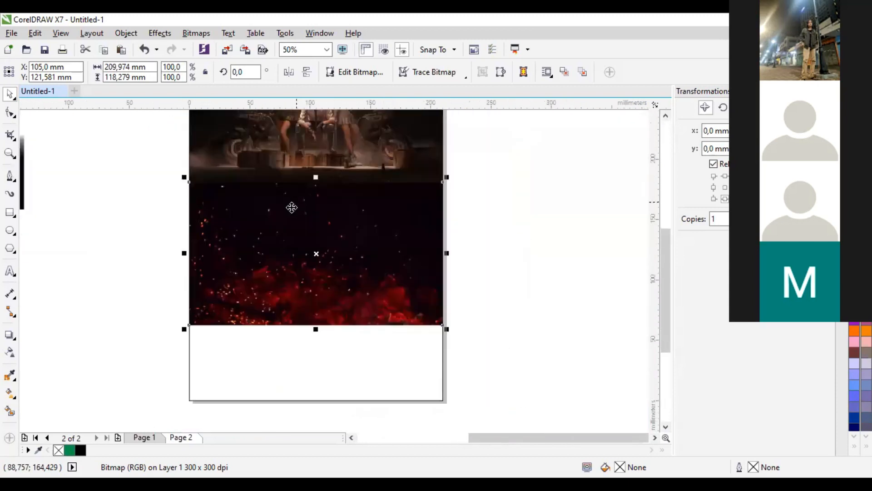
left_click_drag(344, 195, 415, 269)
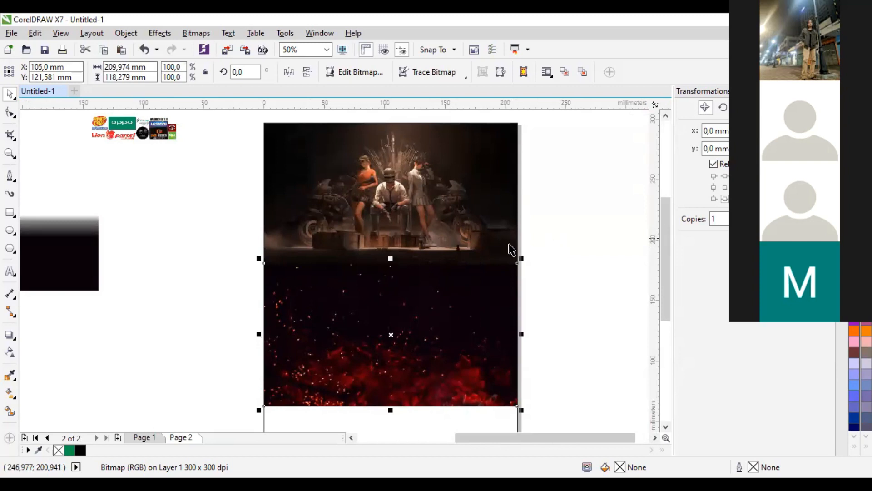
left_click(560, 240)
scroll(504, 263, "up", 2)
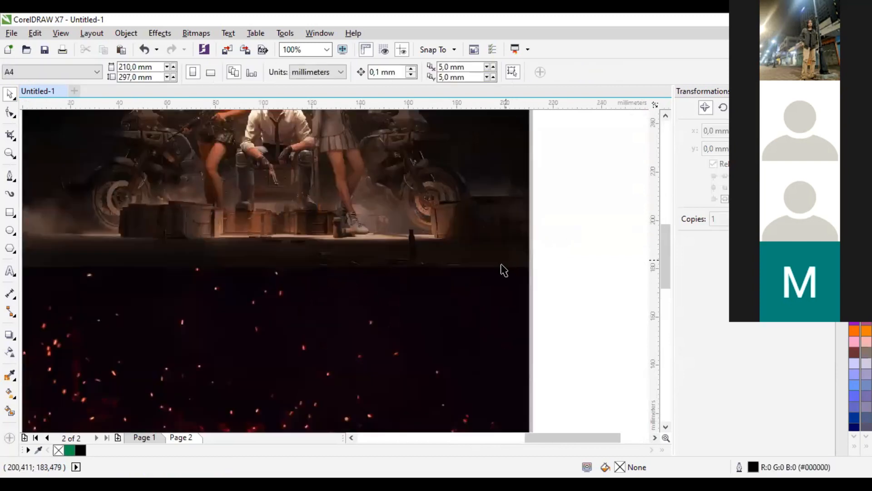
scroll(515, 272, "up", 1)
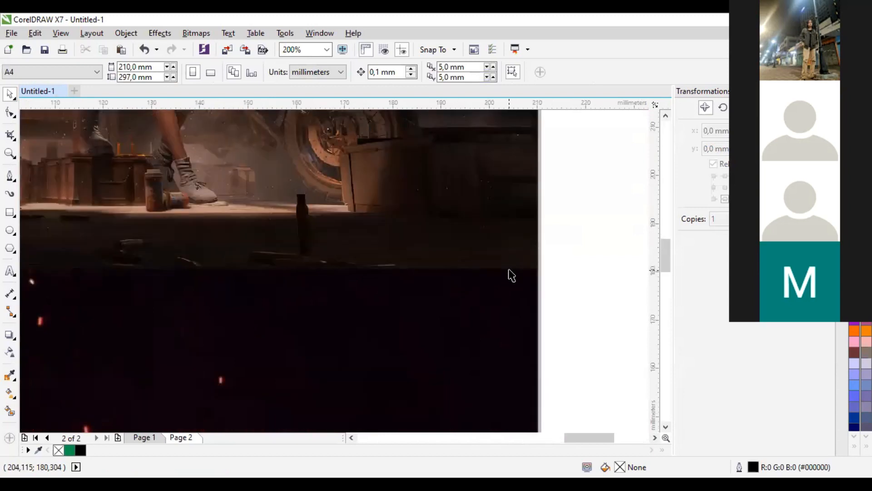
scroll(512, 275, "down", 2)
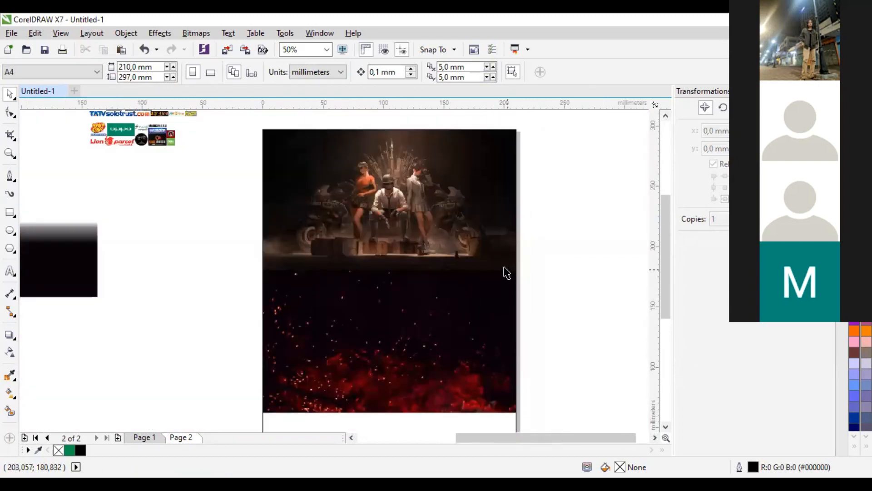
scroll(268, 263, "up", 1)
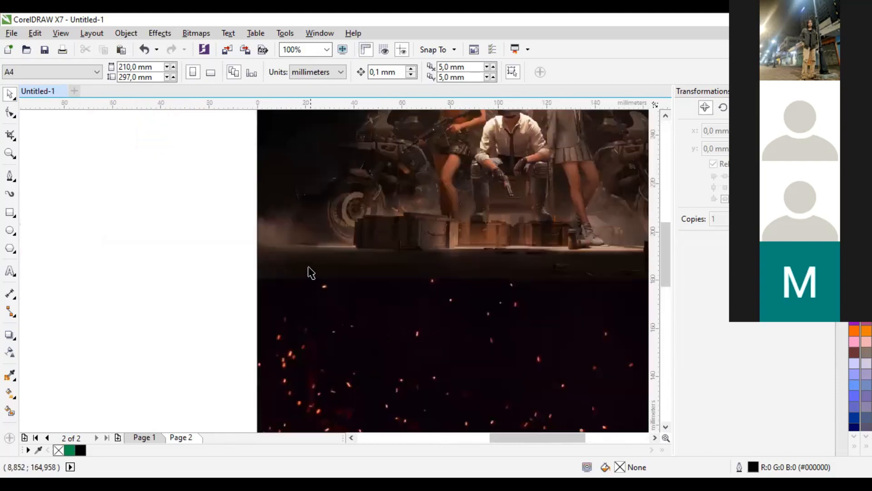
scroll(311, 269, "down", 1)
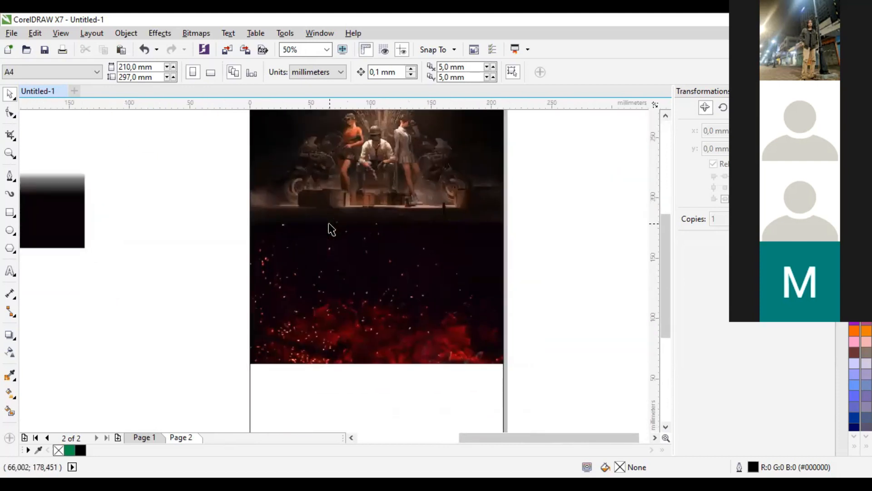
scroll(331, 230, "down", 1)
left_click_drag(331, 193, 364, 176)
scroll(374, 222, "up", 1)
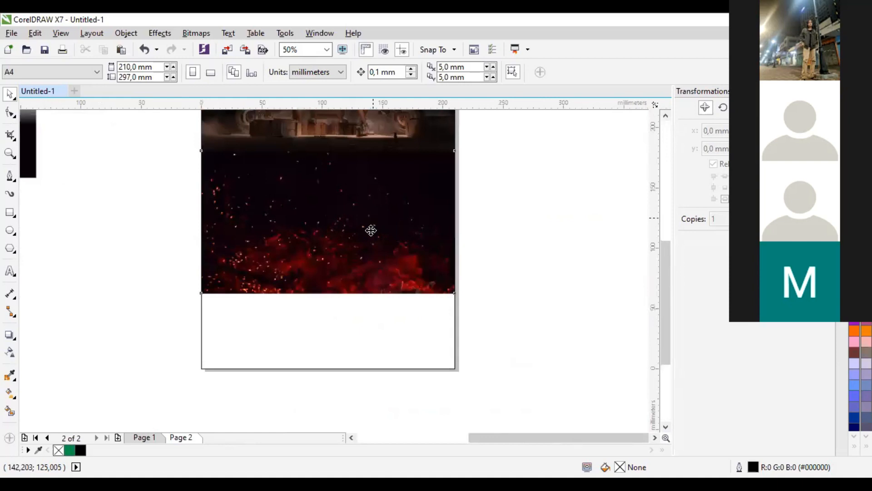
- Align the ember image to the bottom edge of the page frame again and deselect both
left_click(370, 230)
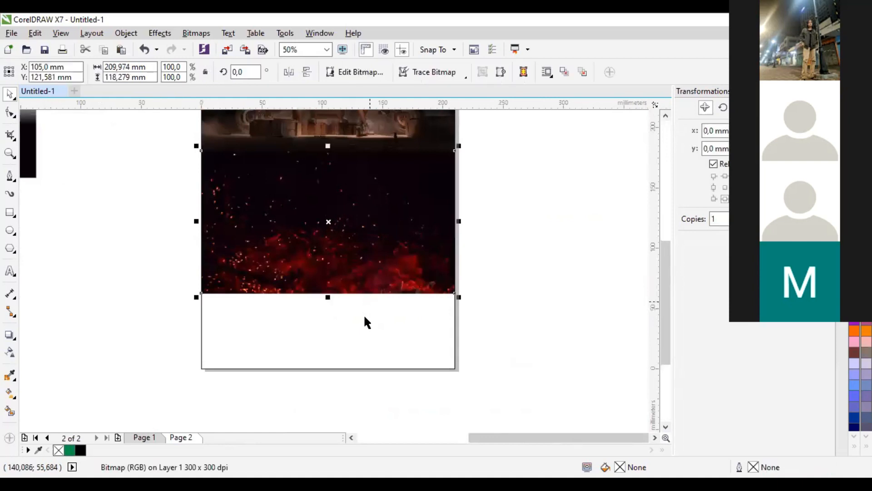
left_click(365, 316, "shift")
key("b")
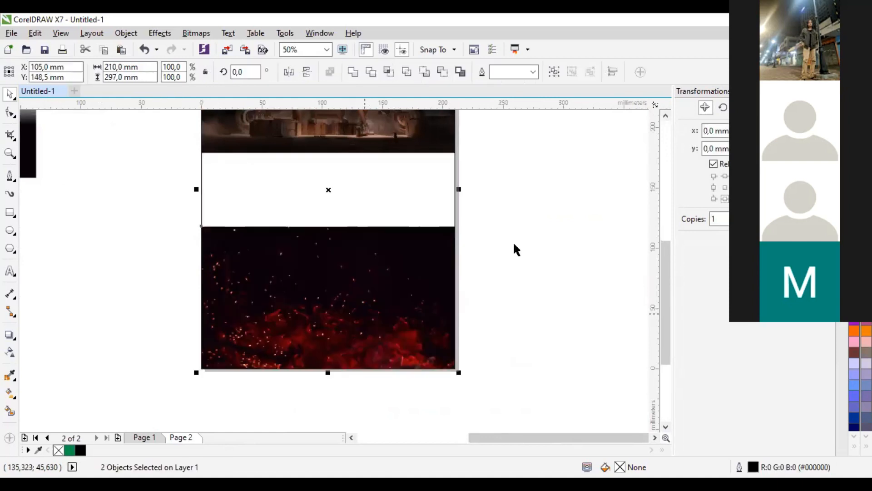
left_click(514, 245)
- Move the black gradient rectangle to the empty area right of the page, centred at about X 331 mm, Y 181 mm
left_click_drag(312, 181, 346, 214)
left_click(64, 183)
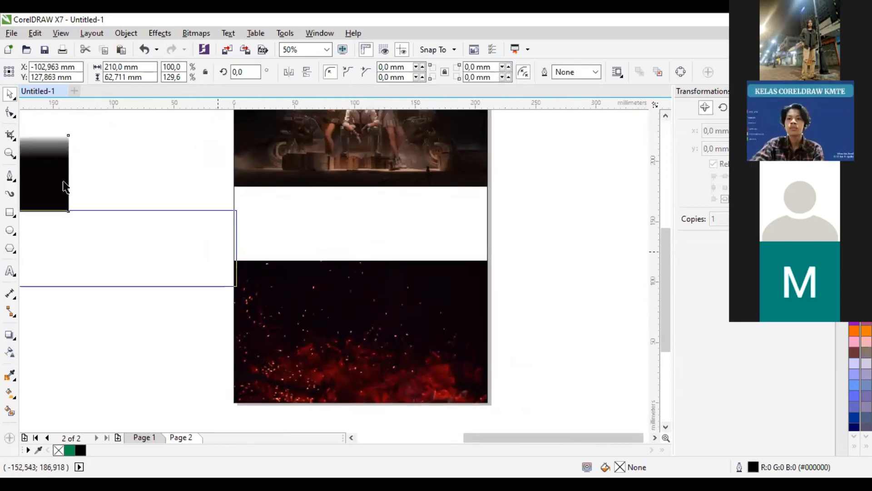
left_click_drag(219, 255, 388, 225)
left_click_drag(249, 232, 311, 238)
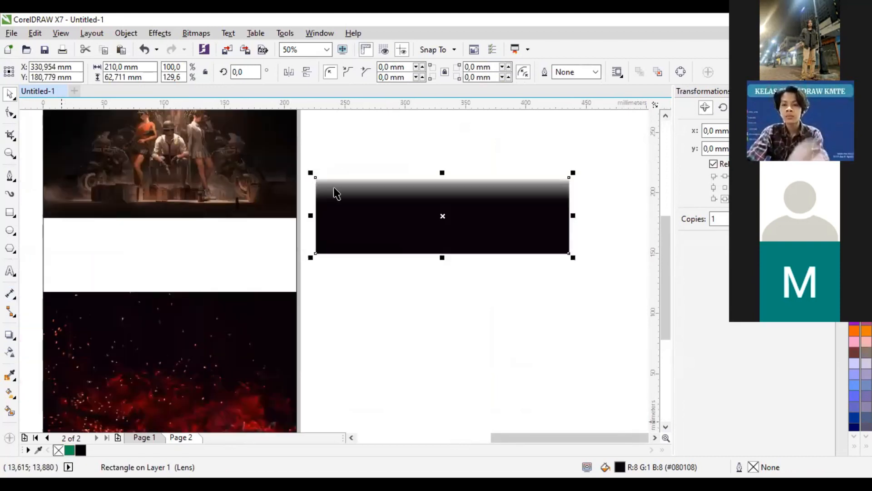
- Centre the black gradient rectangle on the page frame both horizontally and vertically, then deselect both
left_click(10, 353)
scroll(518, 189, "up", 2)
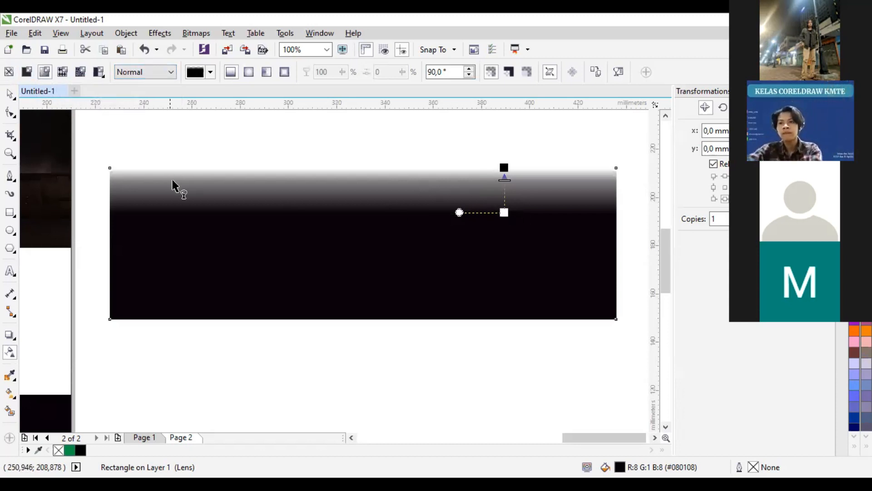
left_click(10, 93)
left_click_drag(182, 325, 363, 269)
scroll(363, 270, "down", 1)
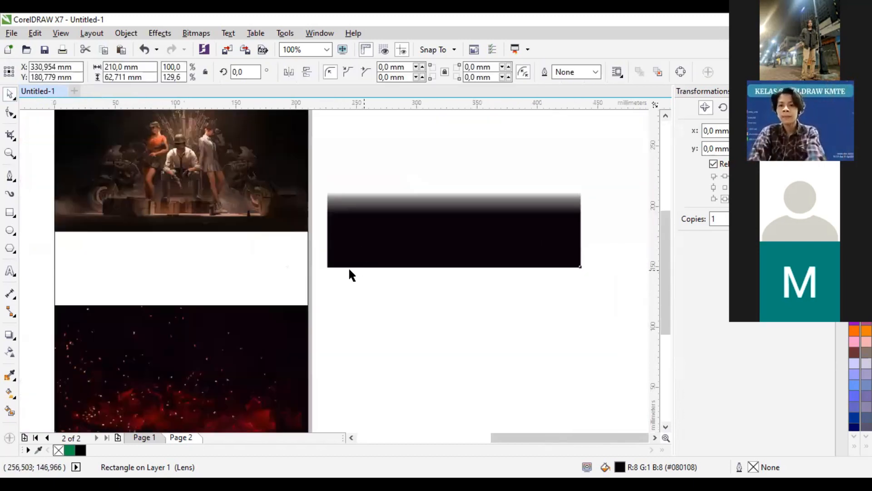
left_click(254, 272, "shift")
key("b")
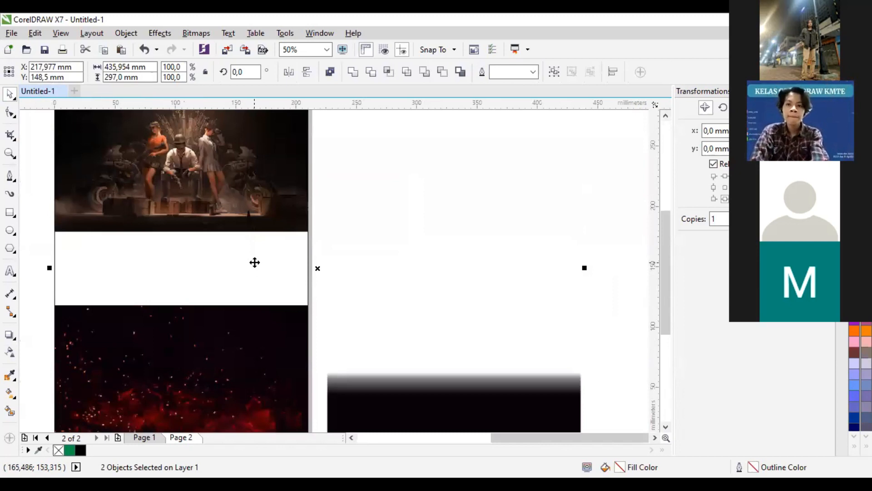
key("ctrl+z")
key("e")
key("c")
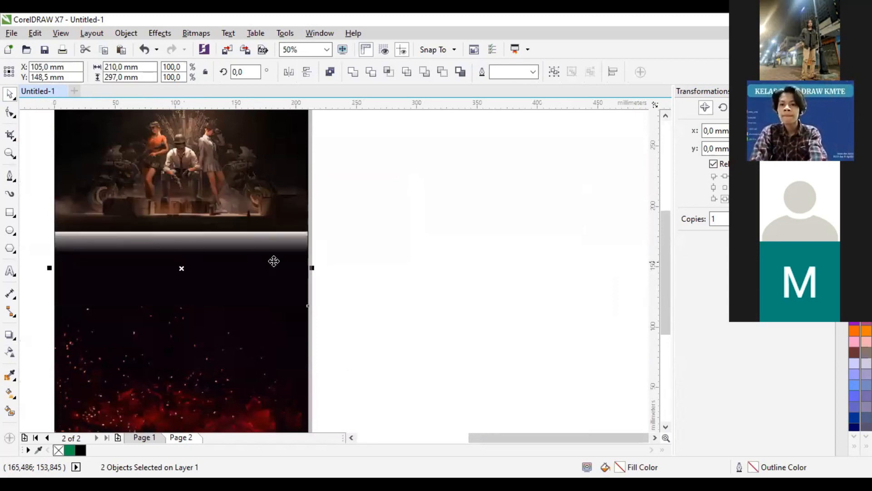
left_click(376, 258)
- Try moving the gradient rectangle straight up to about Y 157 mm so it overlaps the character photo's lower edge
left_click_drag(209, 261, 331, 286)
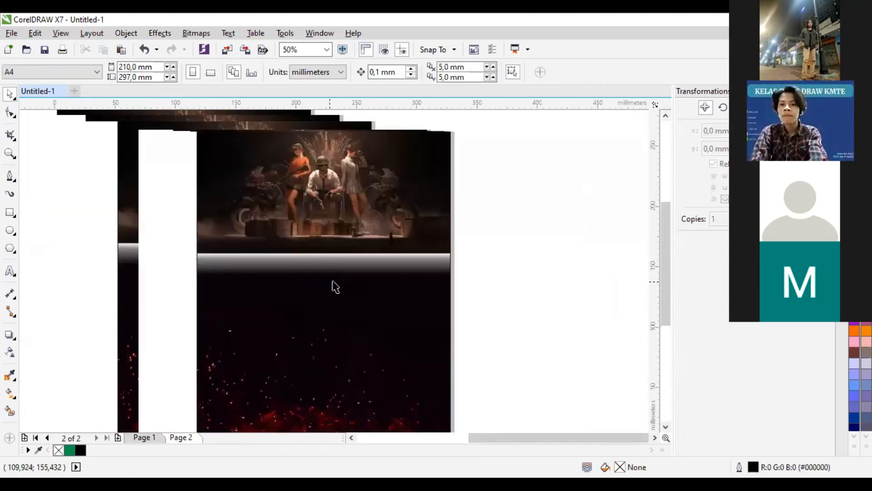
scroll(346, 279, "down", 1)
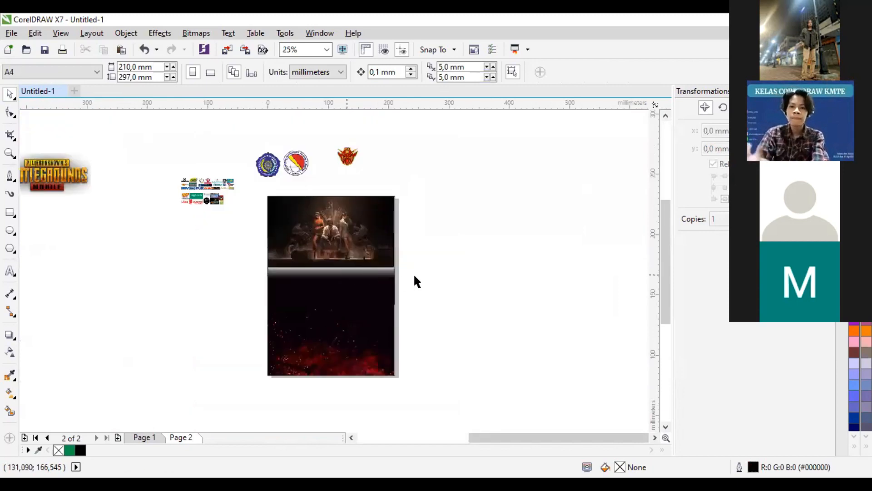
scroll(440, 272, "up", 1)
left_click(367, 271)
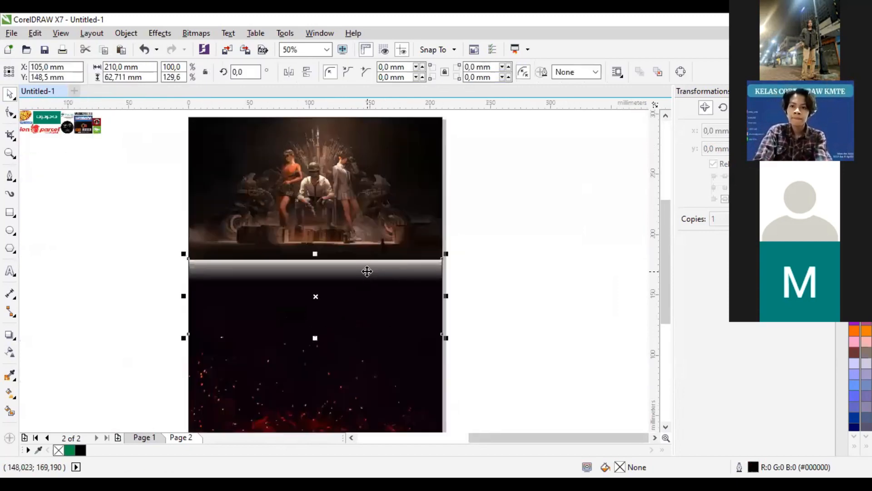
scroll(364, 298, "up", 1)
left_click_drag(365, 285, 367, 281)
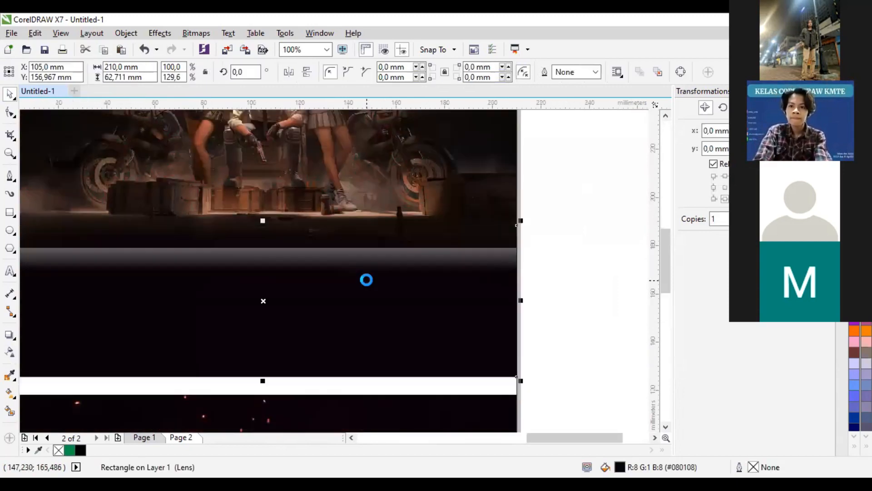
scroll(366, 280, "down", 1)
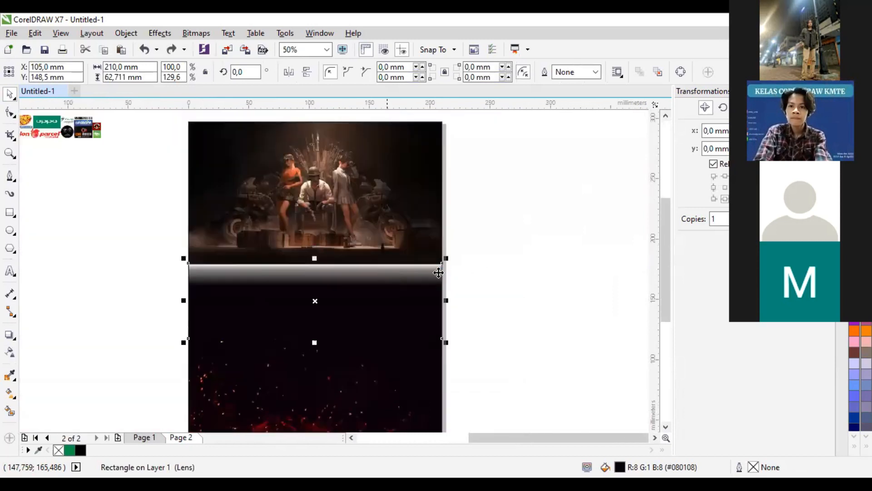
scroll(360, 253, "down", 2)
scroll(372, 254, "up", 1)
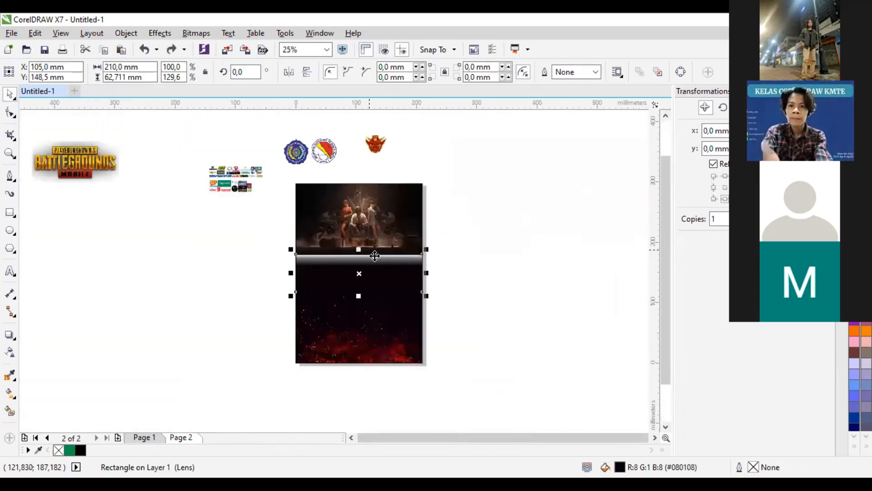
- PowerClip the gradient rectangle and the ember image into the page frame and open the frame's contents for editing
left_click(391, 321)
left_click_drag(362, 308, 221, 297)
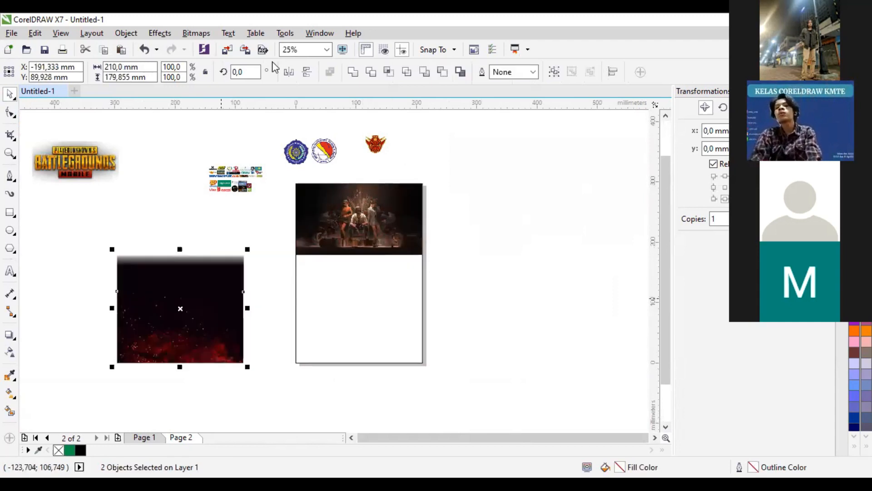
left_click(370, 287)
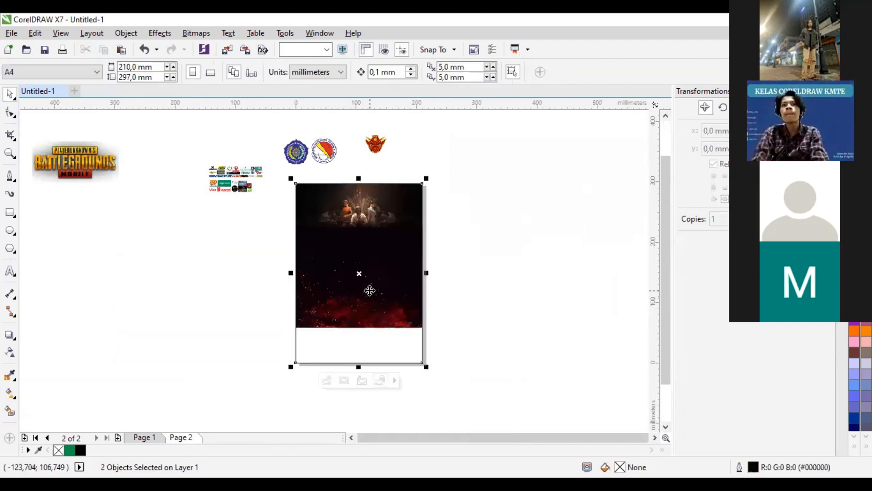
left_click(326, 379)
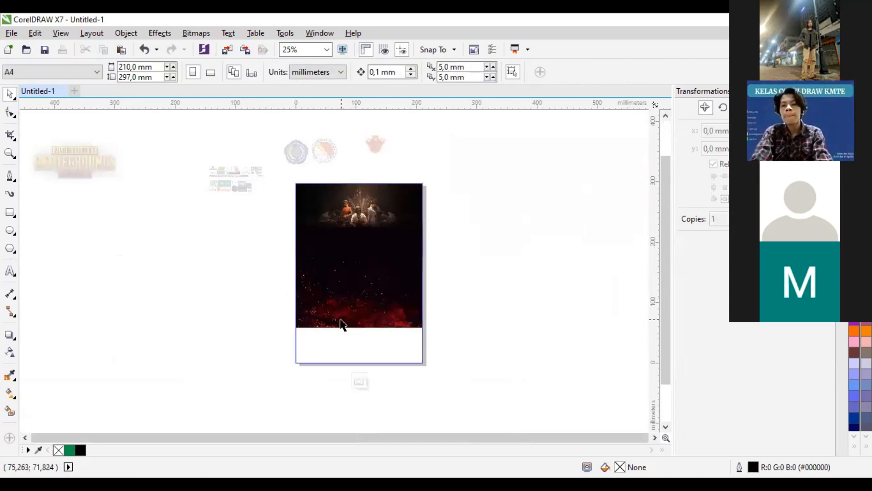
- Move the ember image and gradient rectangle together up to about Y 109 mm so the gradient covers the photo's lower edge
left_click_drag(250, 229, 479, 336)
left_click_drag(363, 328, 363, 333)
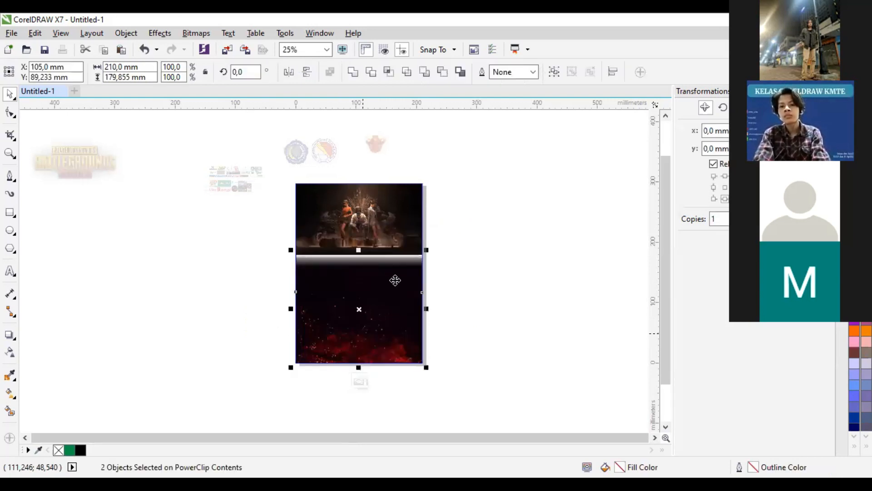
scroll(396, 280, "up", 4)
left_click_drag(395, 259, 400, 233)
scroll(400, 233, "down", 2)
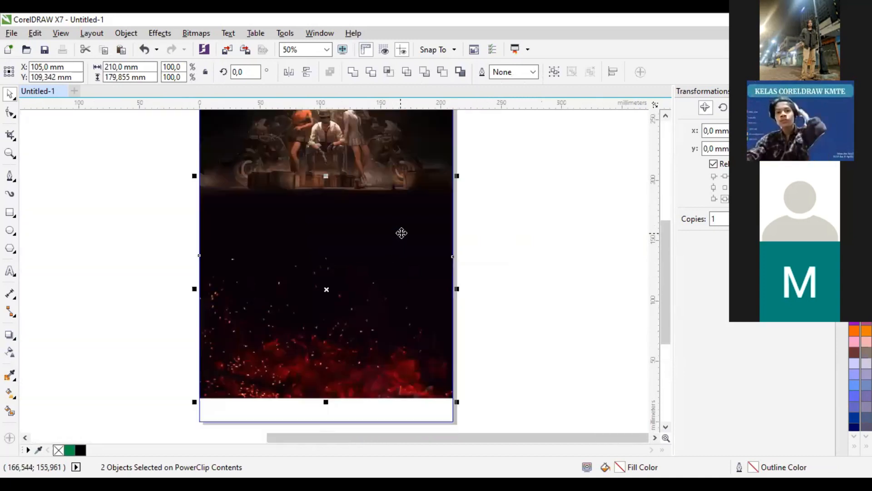
left_click(478, 300)
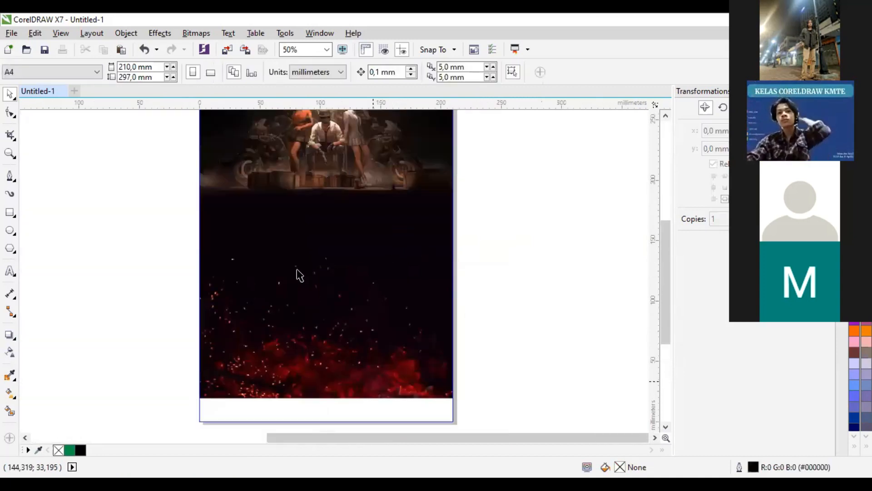
- Try shifting the gradient rectangle on its own over the photo's lower edge, and undo the move
left_click(311, 224)
mouse_move(312, 224)
left_mouse_down()
mouse_move(329, 224)
mouse_move(321, 218)
left_mouse_up()
key("ctrl+z")
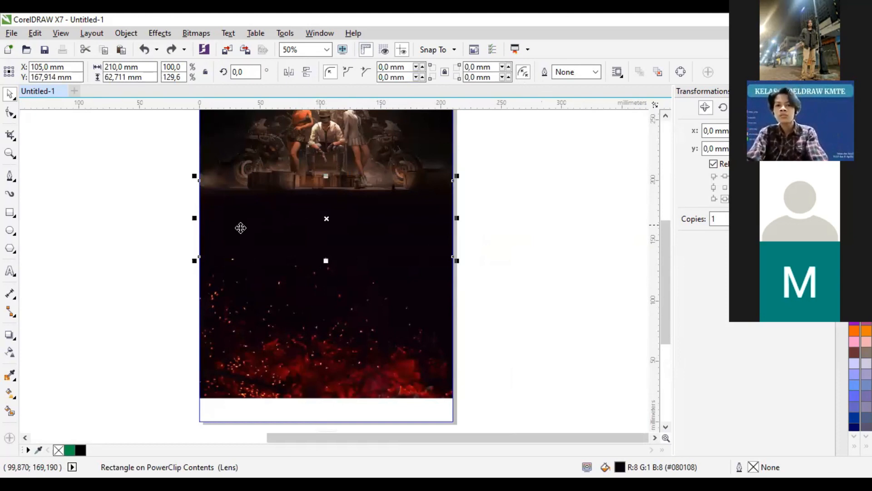
scroll(243, 241, "up", 1)
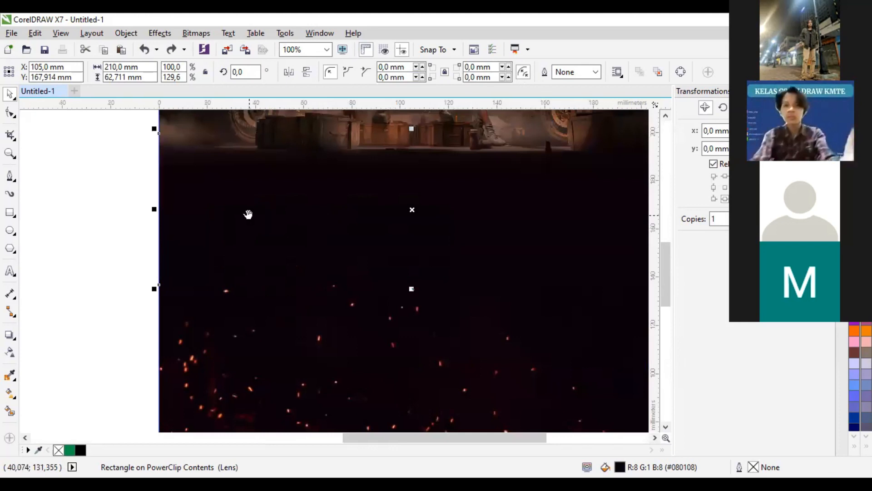
scroll(271, 253, "up", 2)
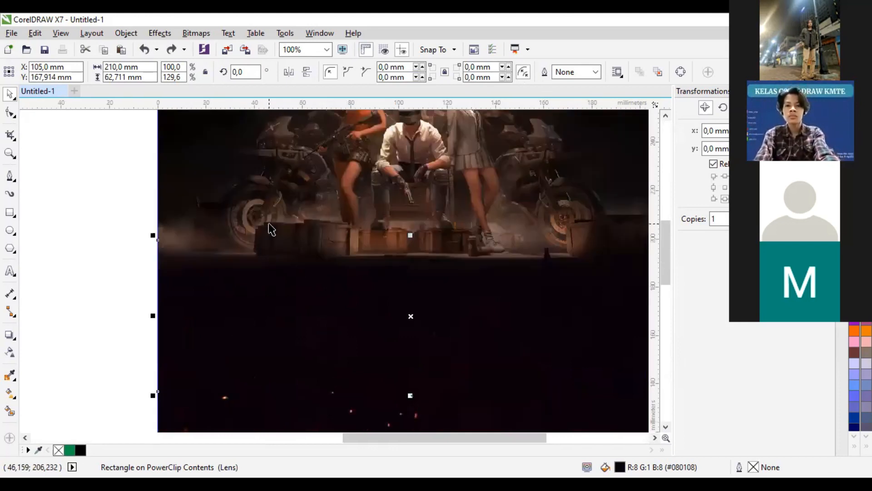
- Try moving the gradient rectangle off the page and sliding the ember image up to about Y 121 mm against the photo
scroll(271, 229, "down", 1)
left_click_drag(275, 271, 502, 311)
left_click_drag(288, 287, 285, 274)
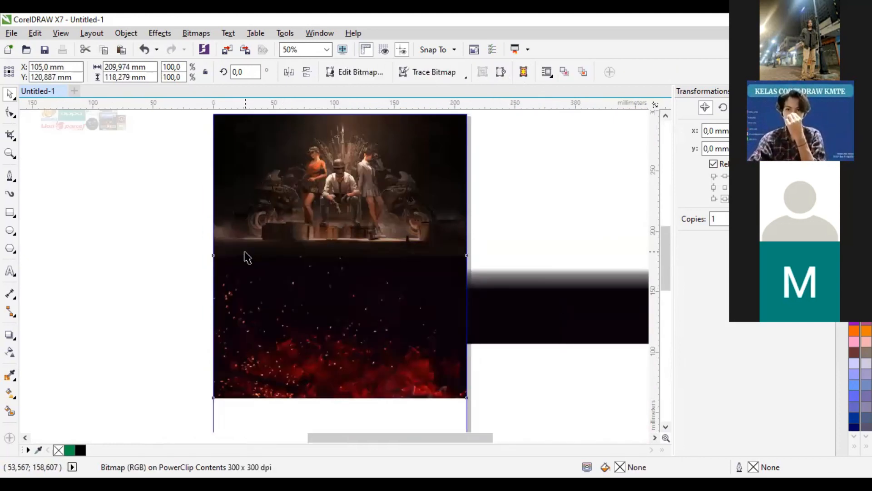
scroll(245, 259, "up", 1)
scroll(260, 226, "up", 2)
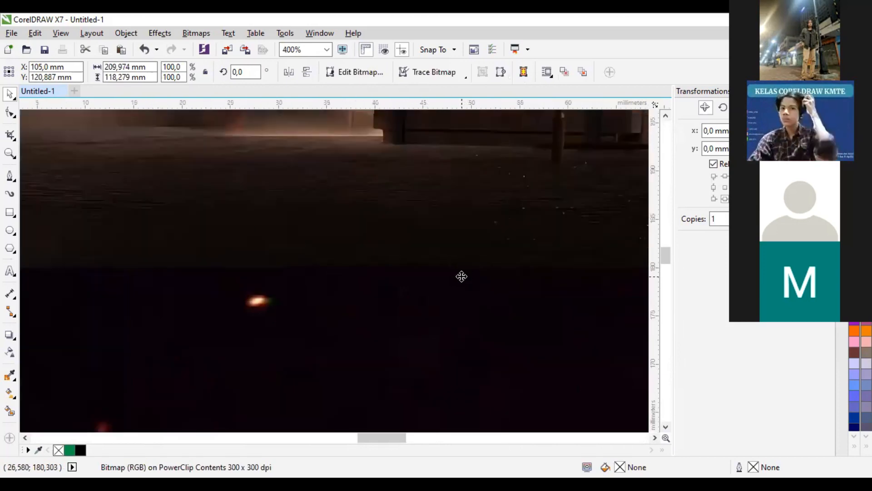
scroll(404, 258, "down", 2)
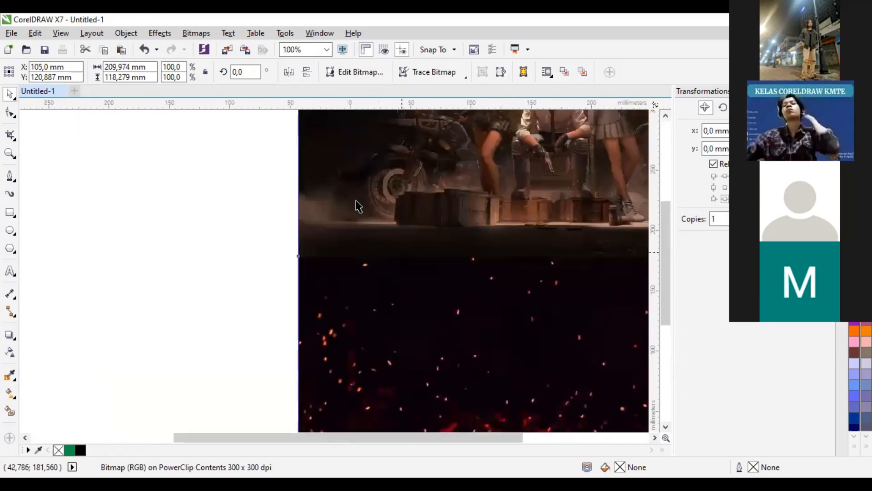
scroll(359, 206, "down", 1)
left_click(559, 231)
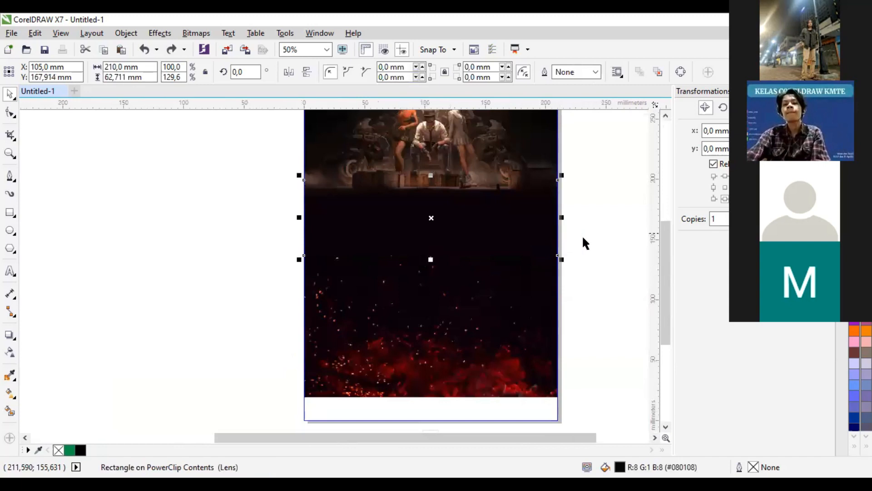
- Enlarge the ember image to about 263 × 148 mm, lower it to about Y 67 mm over the frame's bottom edge, and finish editing the PowerClip
left_click(562, 408)
left_click(562, 399)
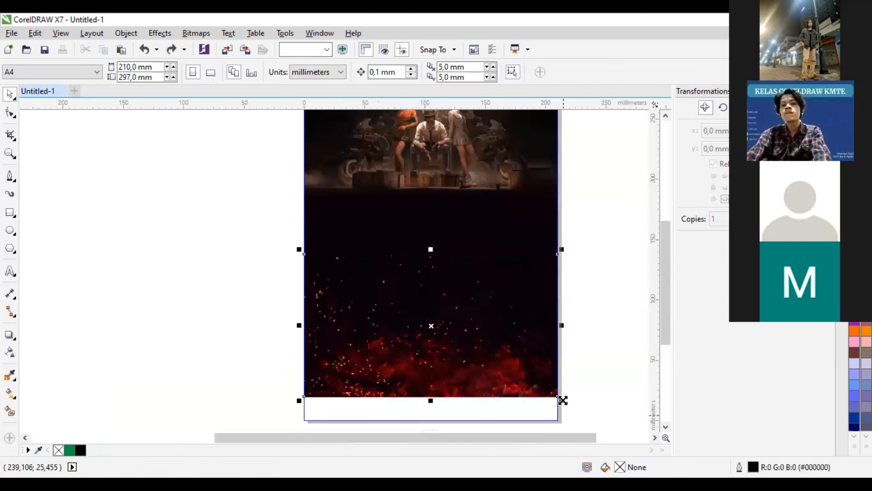
left_click_drag(563, 401, 551, 386)
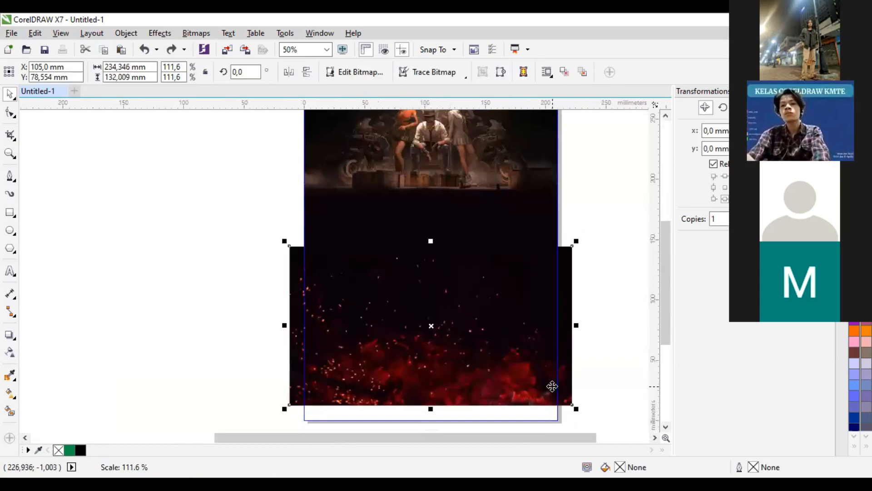
left_click_drag(545, 320, 554, 327)
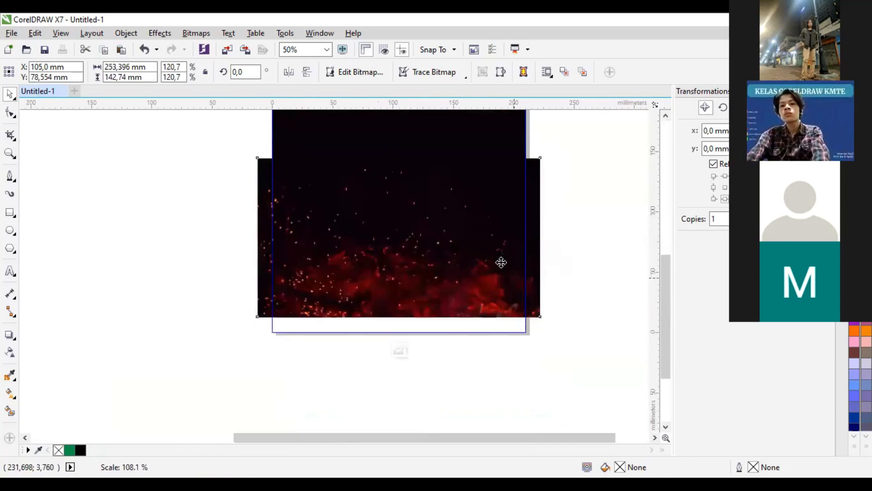
left_click_drag(501, 264, 500, 275)
left_click(501, 276)
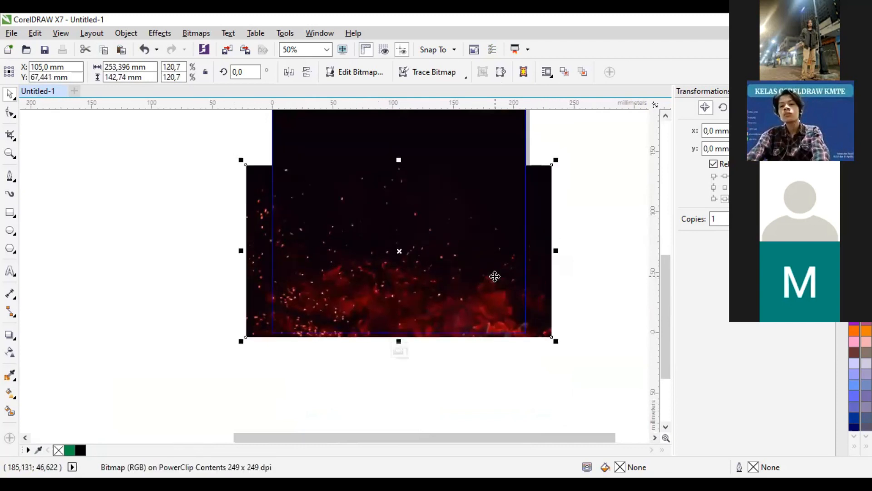
left_click_drag(555, 160, 562, 156)
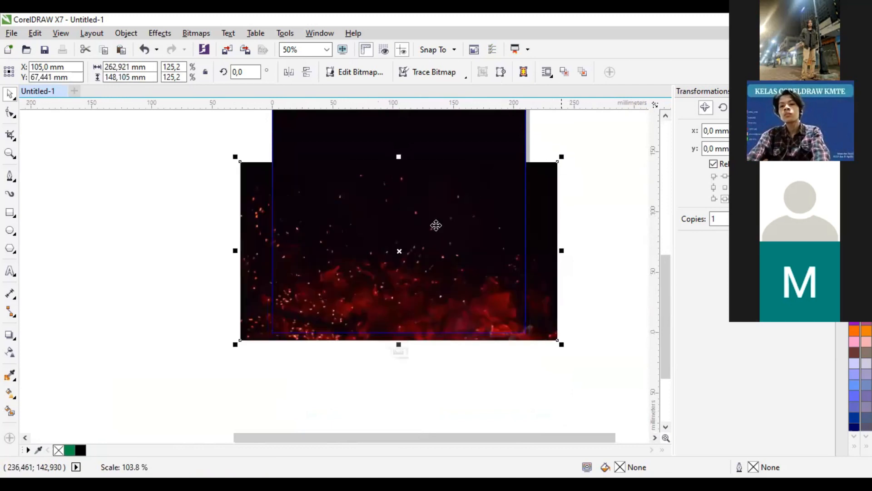
left_click(399, 351)
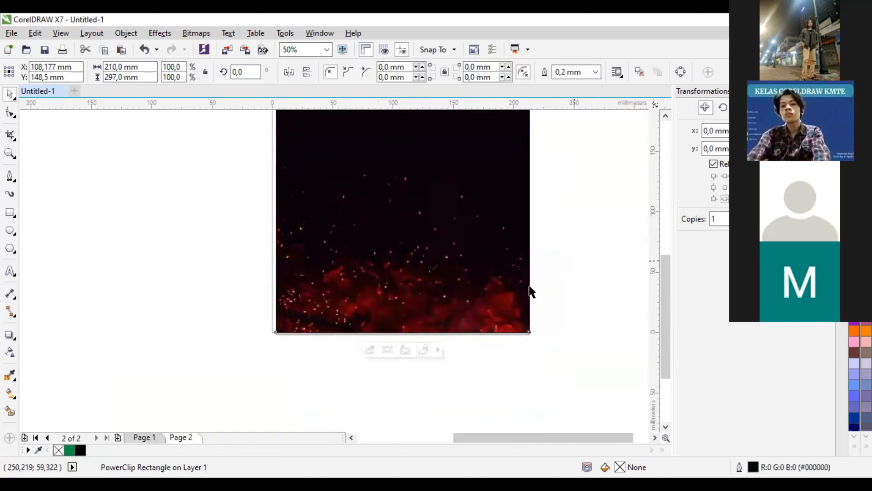
left_click(573, 257)
scroll(559, 241, "down", 2)
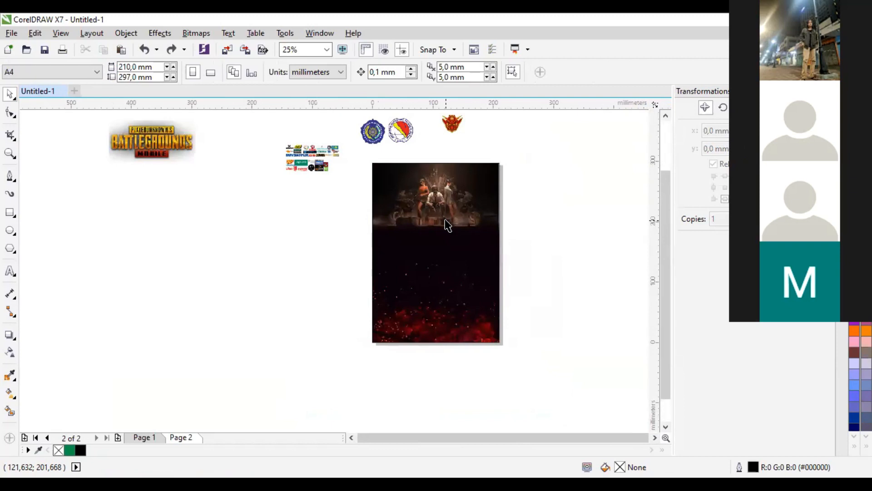
- Move the Universitas Muhammadiyah Surakarta and Keluarga Mahasiswa Teknik Elektro emblems together onto the upper part of the poster
left_click_drag(443, 220, 408, 225)
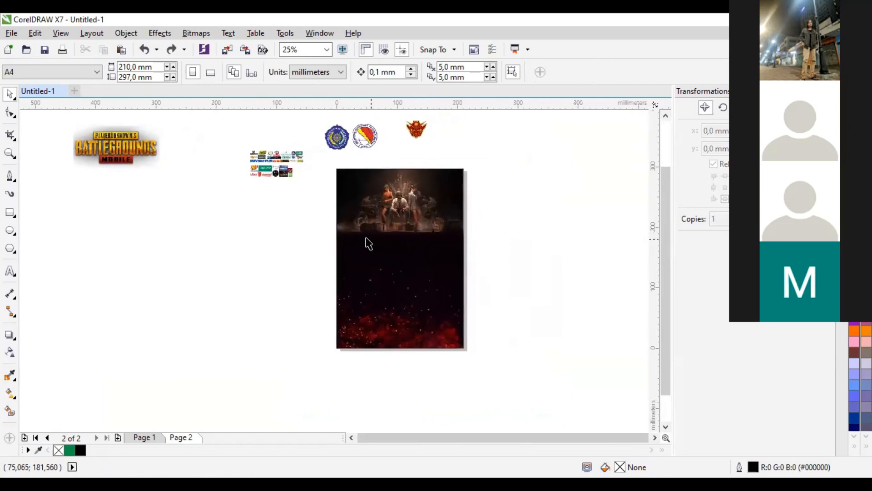
left_click_drag(337, 191, 223, 198)
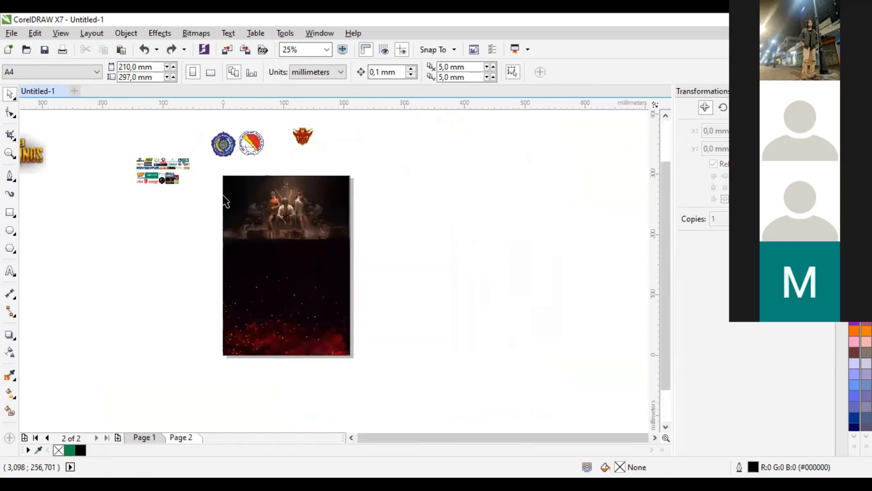
left_click(245, 144)
left_click_drag(245, 145, 258, 144)
left_click(243, 132, "shift")
left_click_drag(248, 131, 295, 169)
scroll(295, 170, "up", 3)
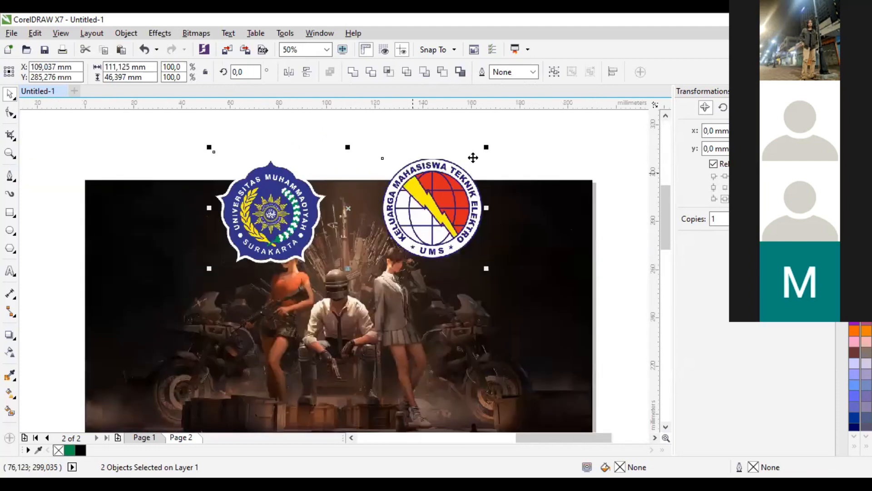
- Shrink the two emblems together to about 37 × 18.5 mm overall and place them just below the poster's top edge
left_click_drag(485, 149, 375, 195)
left_click_drag(352, 226, 339, 212)
key("Escape")
left_click(271, 204, "shift")
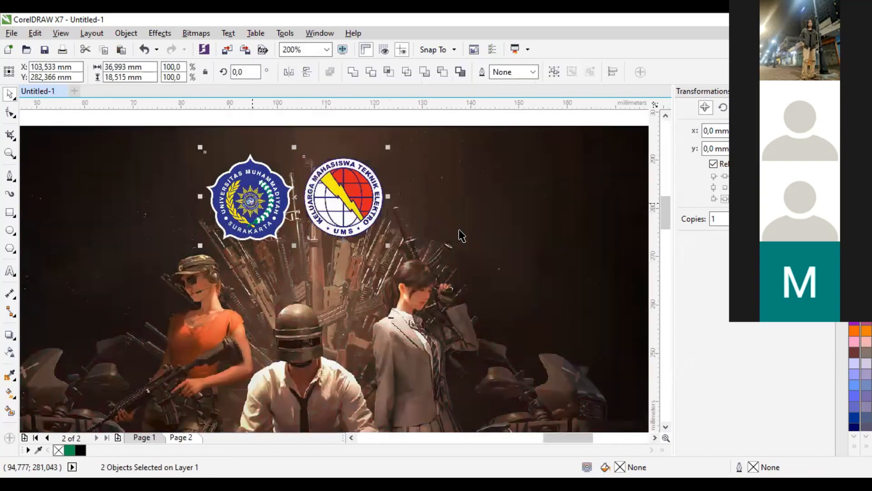
- Group the two emblems and centre the group horizontally on the page frame
key("ctrl+g")
left_click(517, 235, "shift")
scroll(403, 190, "down", 2)
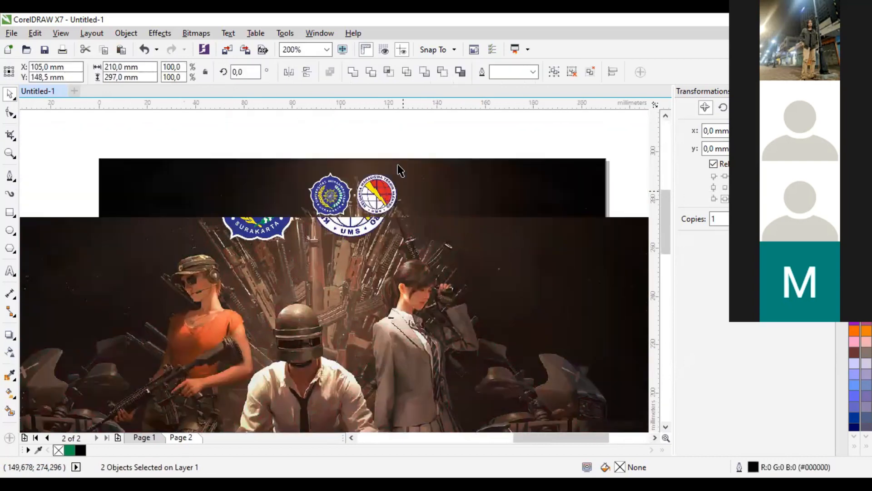
- Centre the PlayerUnknown's Battlegrounds Mobile logo on the poster page
left_click(370, 140)
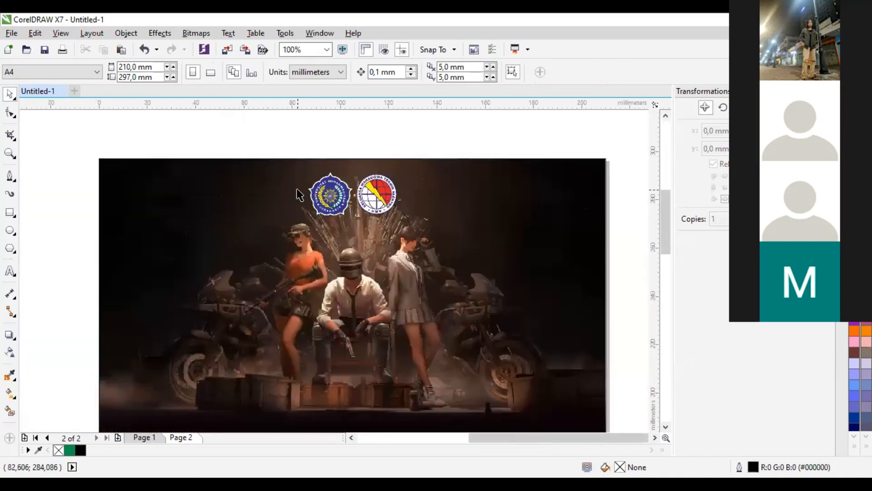
scroll(185, 175, "down", 2)
scroll(223, 254, "down", 2)
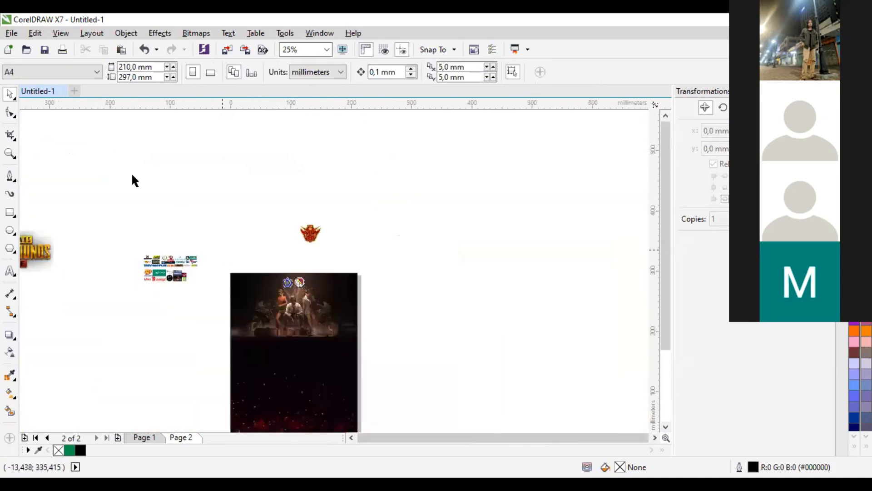
left_click_drag(77, 147, 289, 256)
left_click_drag(525, 414, 354, 121)
left_click_drag(192, 300, 331, 231)
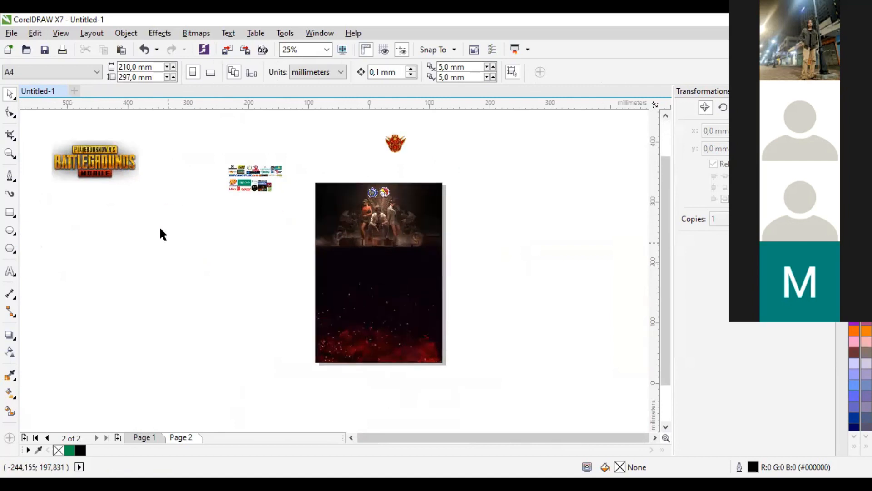
left_click(113, 163)
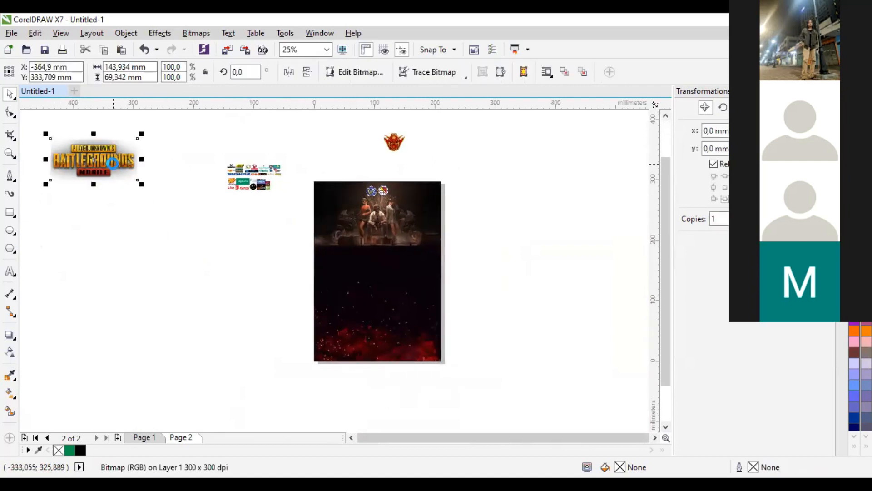
key("p")
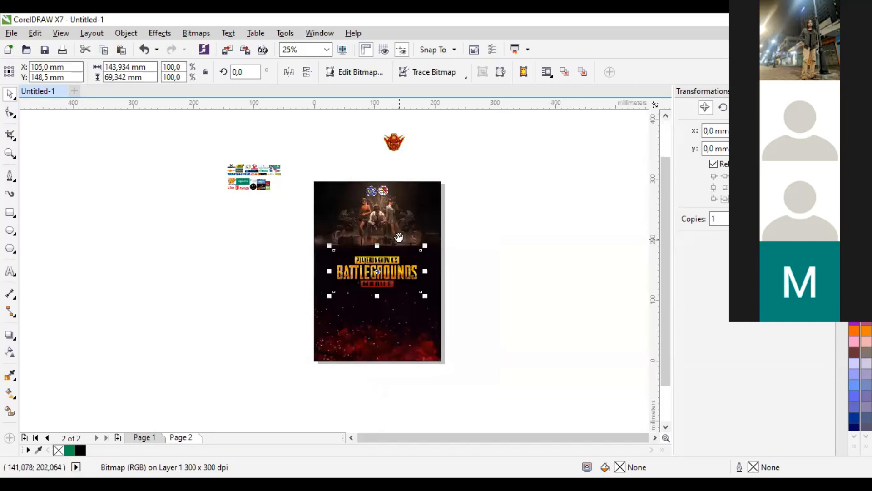
- Shrink the PlayerUnknown's Battlegrounds Mobile logo about its centre to about 73 × 35 mm
left_click_drag(399, 239, 351, 220)
scroll(340, 240, "up", 2)
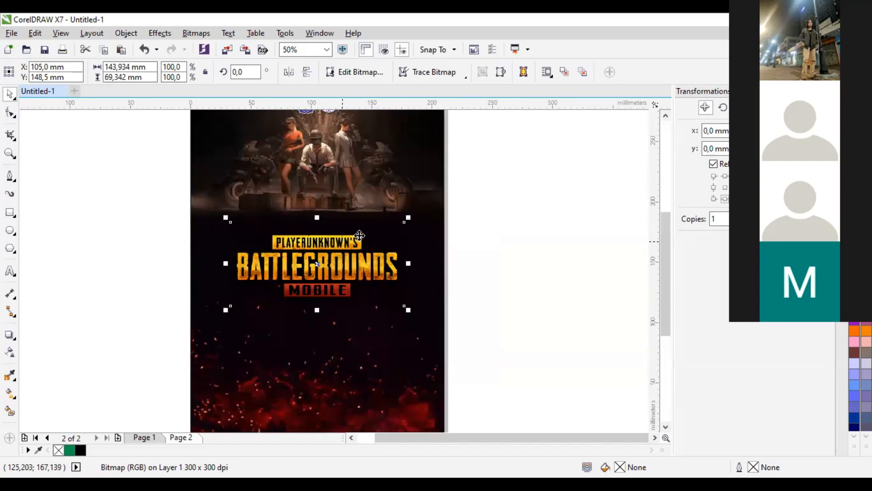
left_click_drag(408, 218, 342, 237)
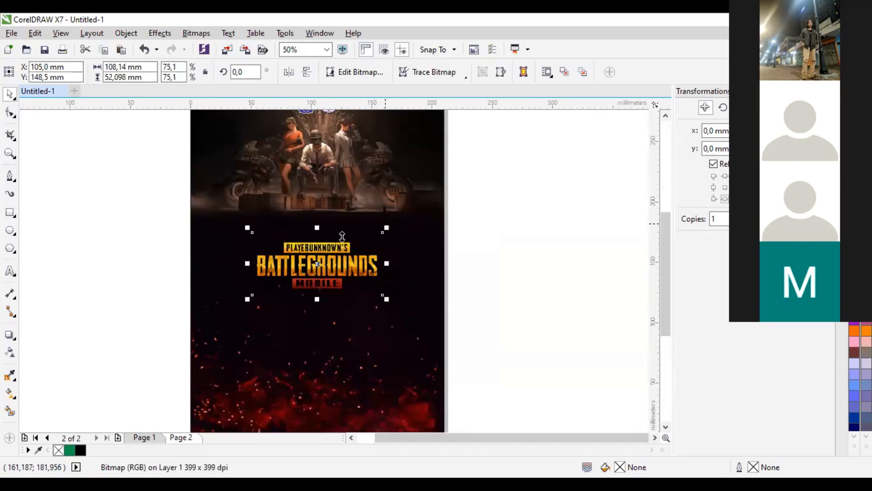
scroll(342, 237, "down", 2)
scroll(342, 237, "up", 2)
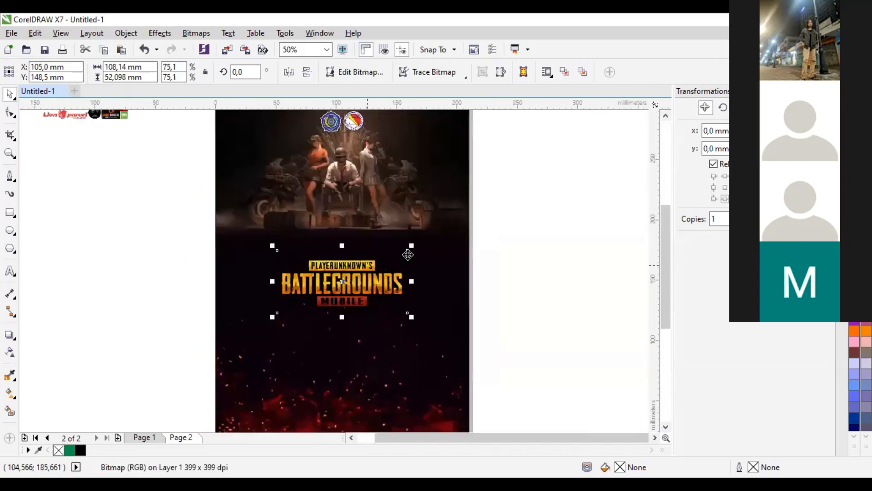
left_click_drag(407, 250, 386, 255)
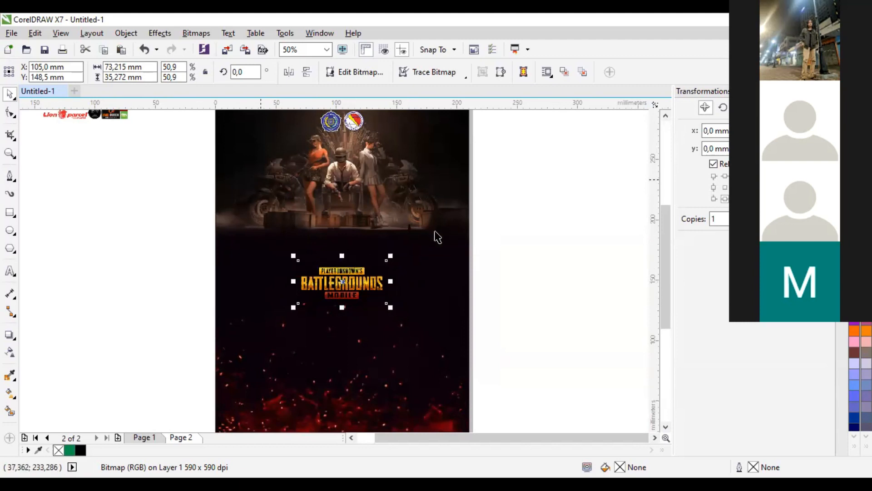
left_click_drag(409, 272, 416, 219)
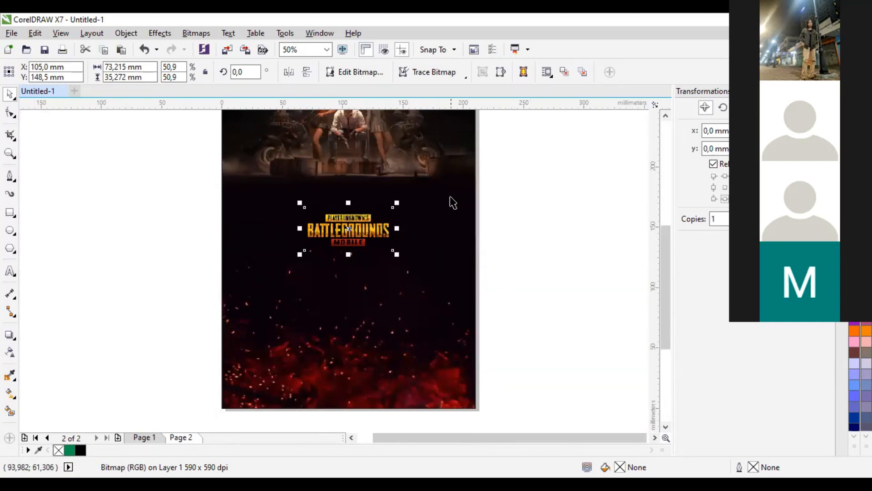
scroll(427, 205, "down", 1)
scroll(408, 208, "up", 1)
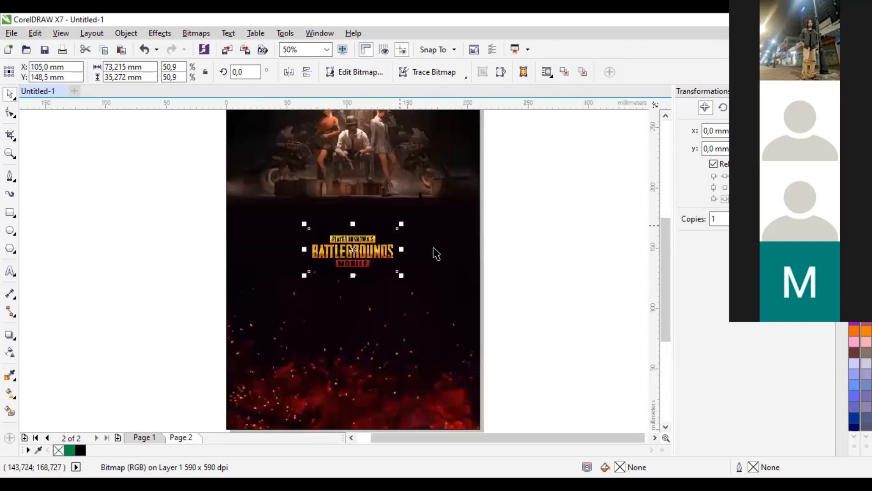
- Enlarge the Battlegrounds Mobile logo about its centre until its lettering spans about two thirds of the poster's width
left_click(435, 248, "shift")
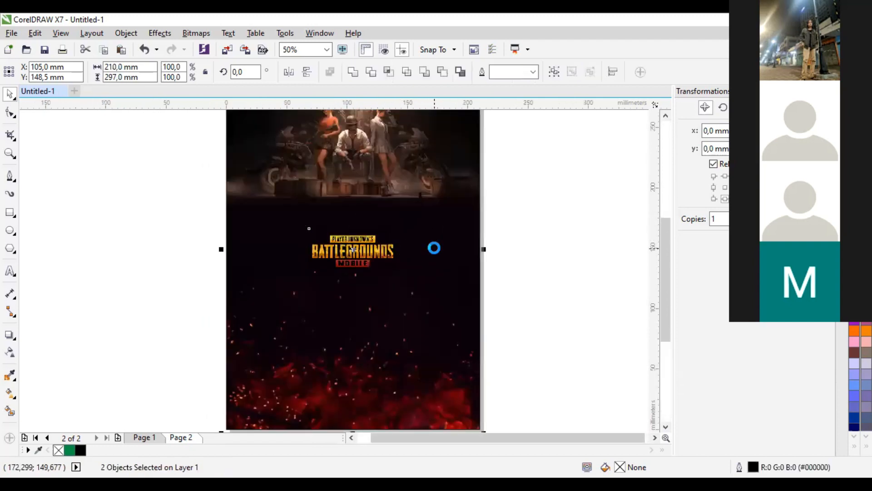
key("Escape")
left_click(399, 224)
left_click_drag(399, 224, 446, 201)
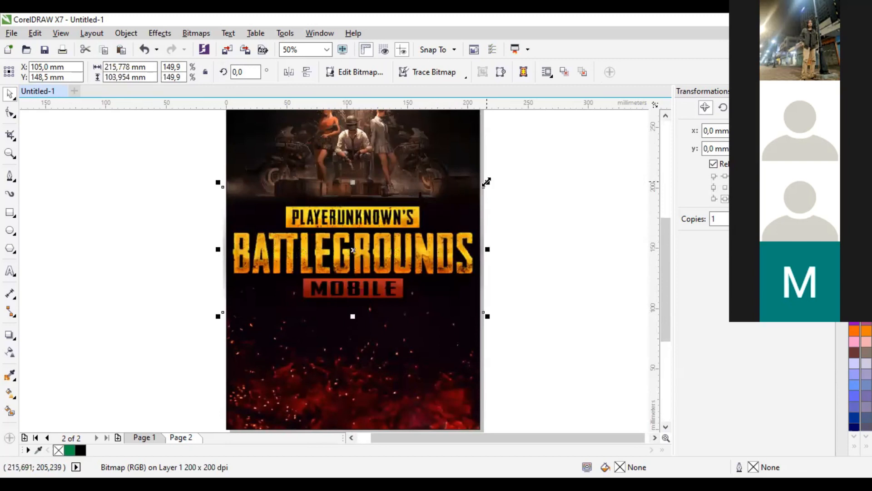
left_click_drag(486, 182, 449, 199)
left_click(496, 239)
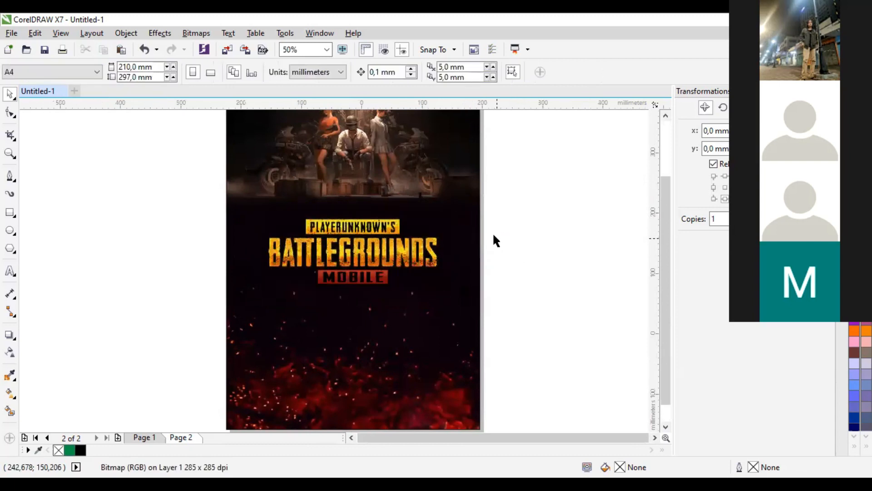
- Move the red-and-gold mask emblem from above the page to just above the Battlegrounds logo and centre it horizontally on the poster
scroll(496, 239, "down", 2)
left_click_drag(328, 156, 291, 157)
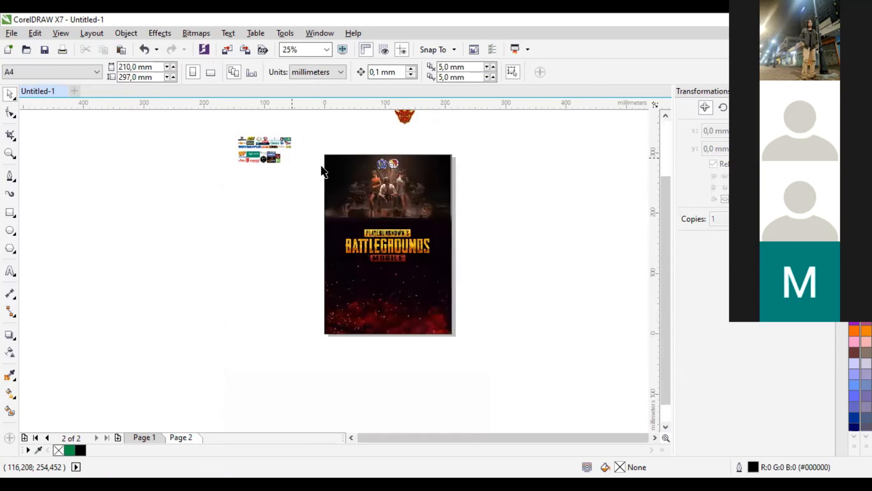
left_click_drag(360, 177, 329, 207)
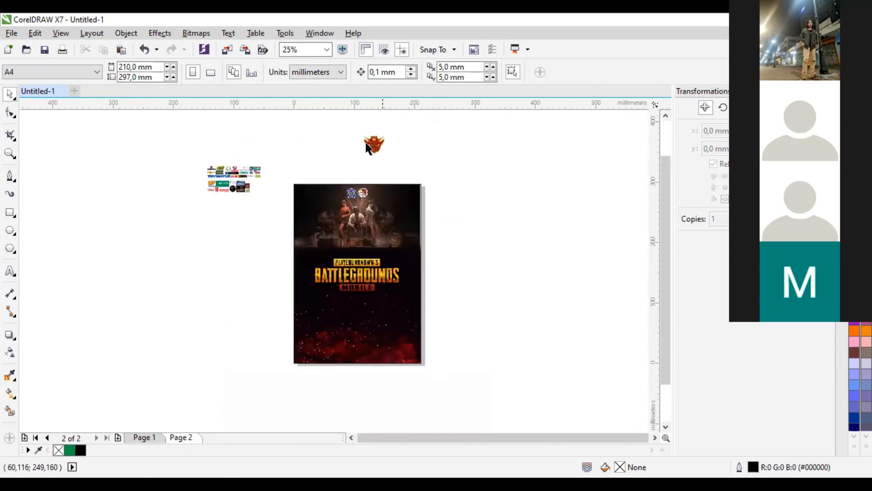
left_click_drag(356, 234, 361, 249)
scroll(360, 249, "up", 1)
left_click(396, 282, "shift")
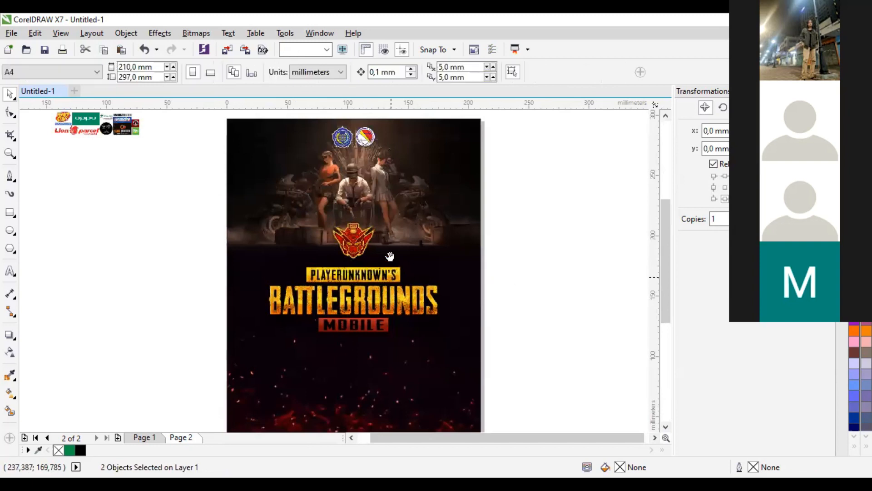
scroll(389, 253, "down", 2)
key("Escape")
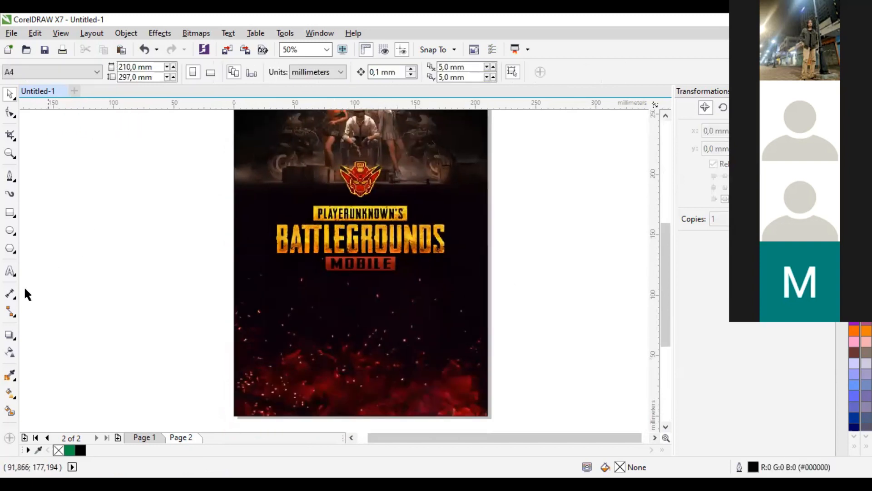
- Add the two-line artistic text "PRIZE POLL" and "RP 2..250.000" and move it onto the dark area below the logo
left_click(10, 271)
left_click(89, 281)
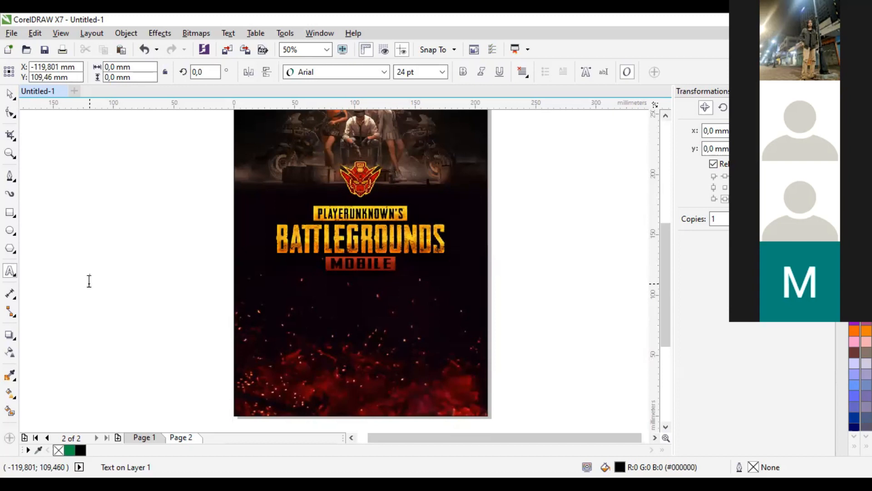
left_click(89, 281)
type("PRIZE POLL")
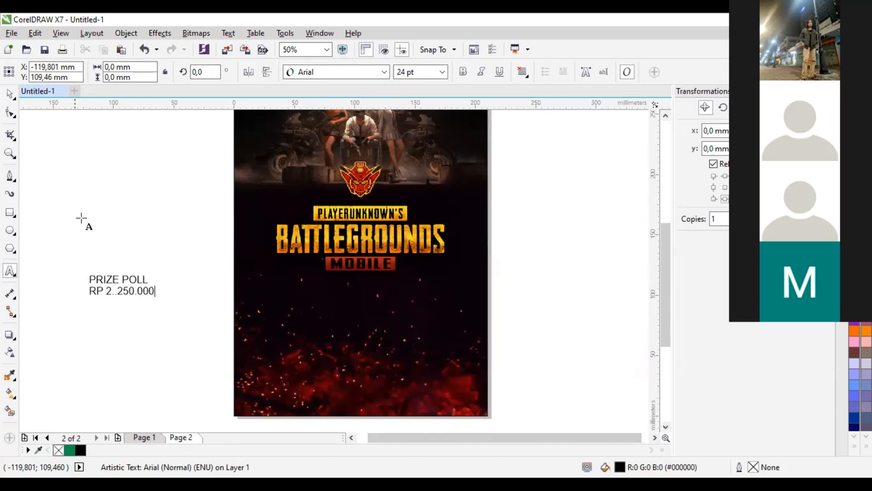
left_click(9, 93)
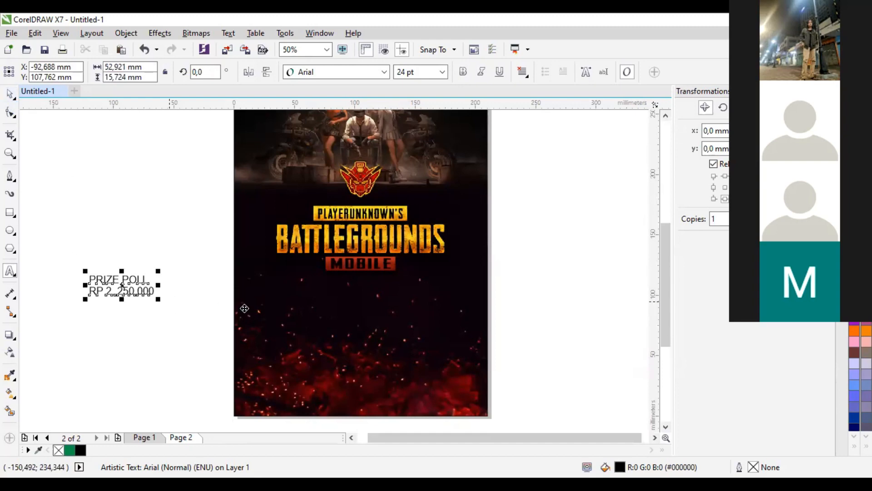
left_click_drag(118, 293, 330, 321)
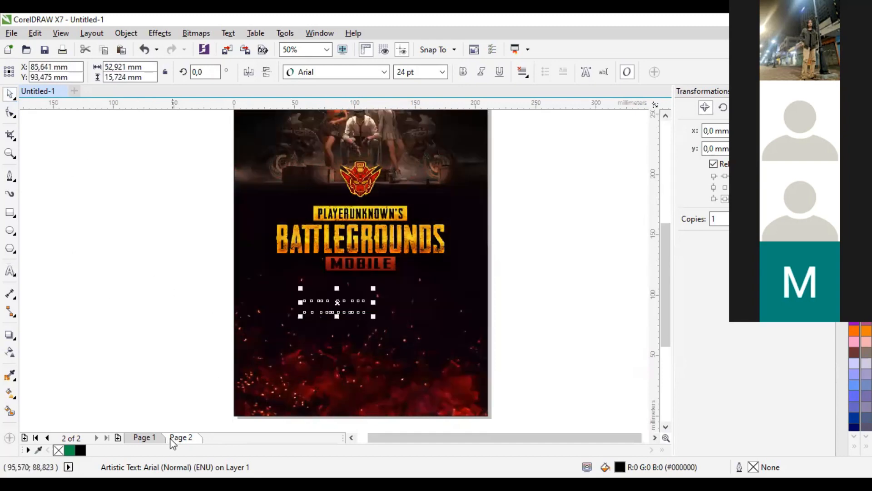
- Fill the prize text with the yellow #F7C61F sampled from the logo and set its font to Bebas Neue
scroll(379, 261, "up", 2)
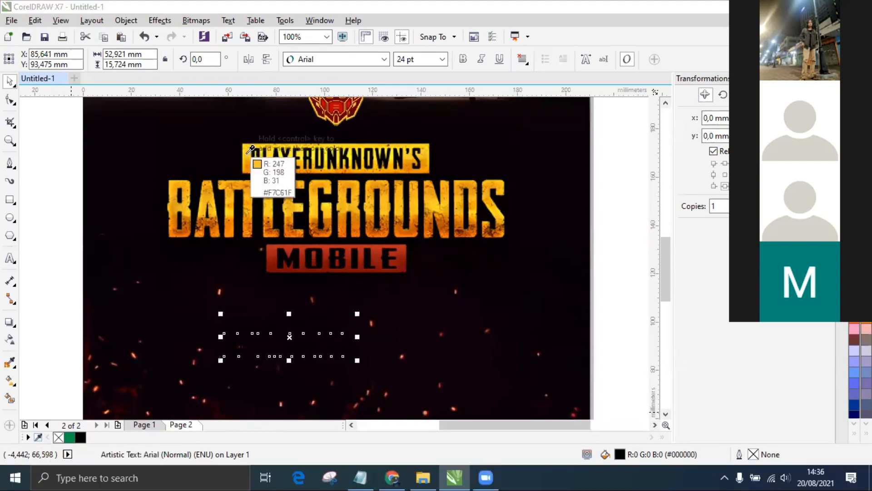
left_click(93, 437)
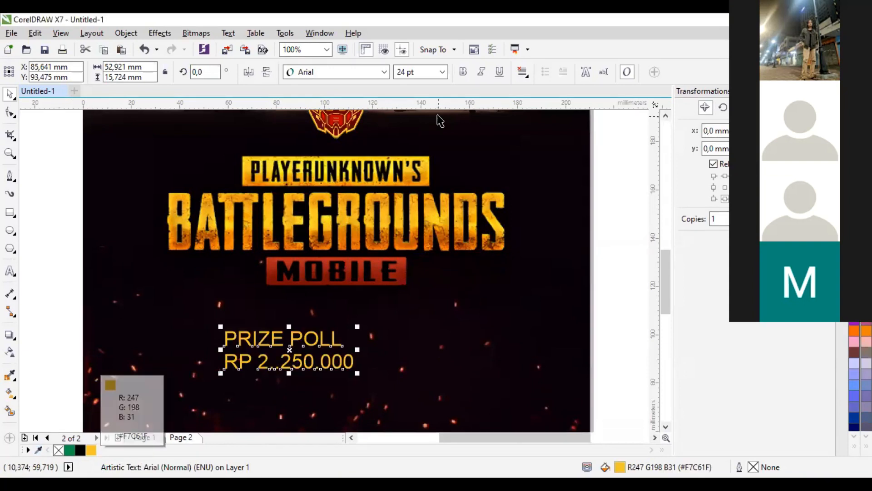
left_click(384, 72)
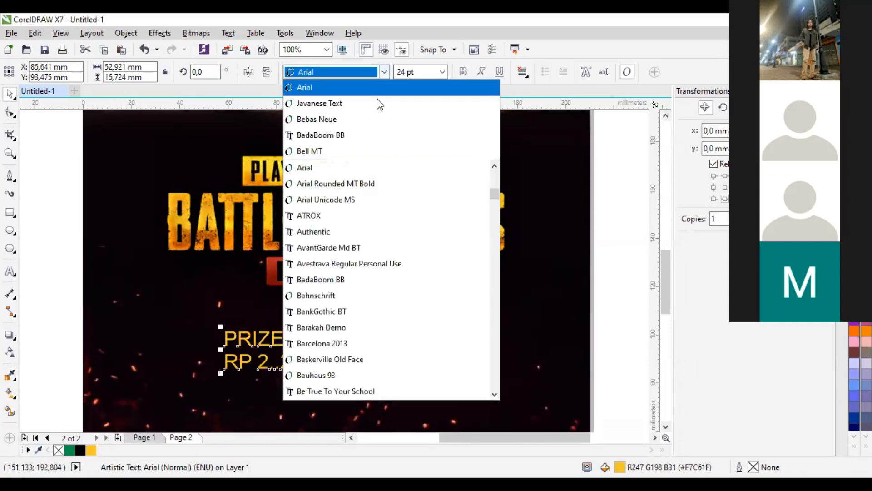
left_click(369, 120)
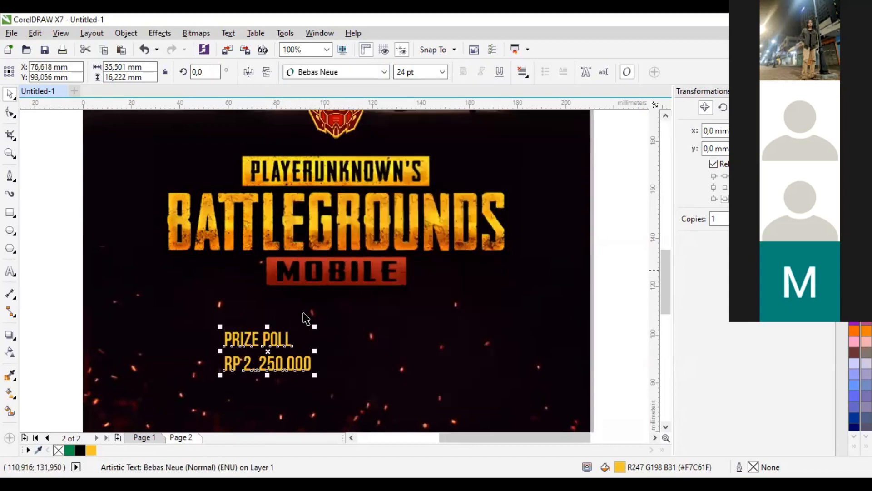
- Centre the prize text horizontally on the poster's frame
left_click_drag(334, 280, 292, 244)
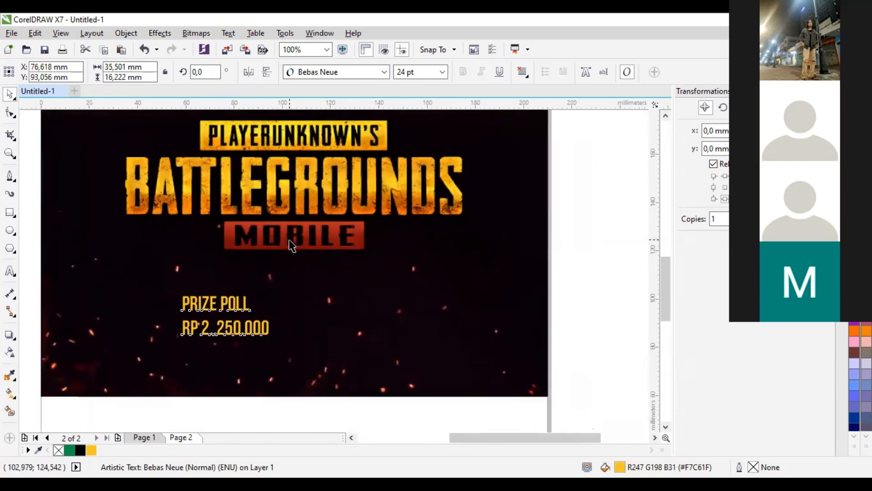
left_click(345, 325, "shift")
key("c")
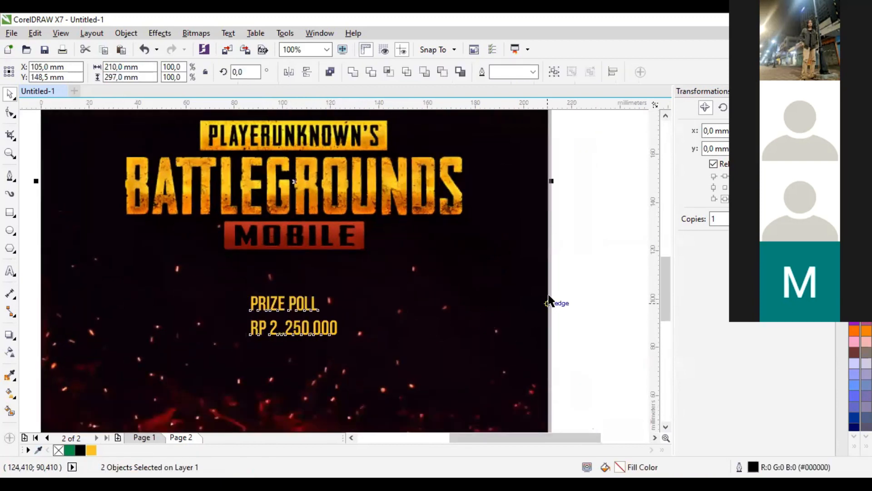
key("Escape")
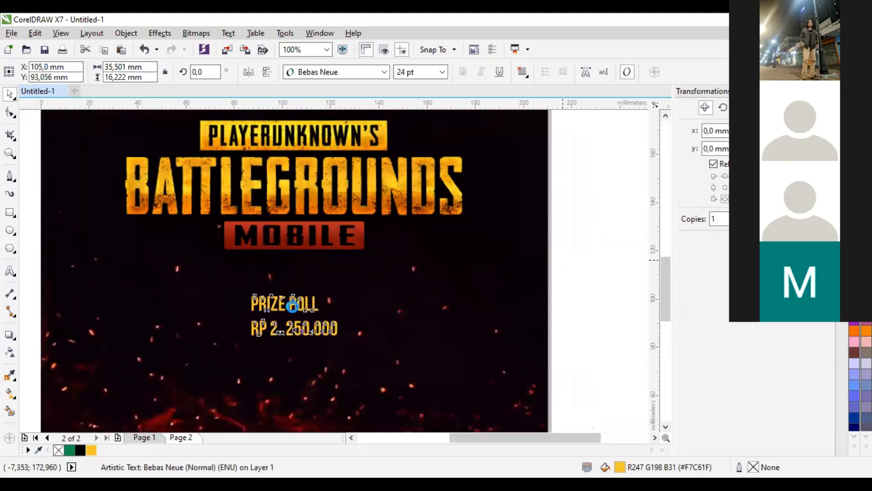
- Break the prize text into separate lines and widen the letter spacing of "PRIZE POLL" to match the amount line's width
key("ctrl+q")
key("ctrl+z")
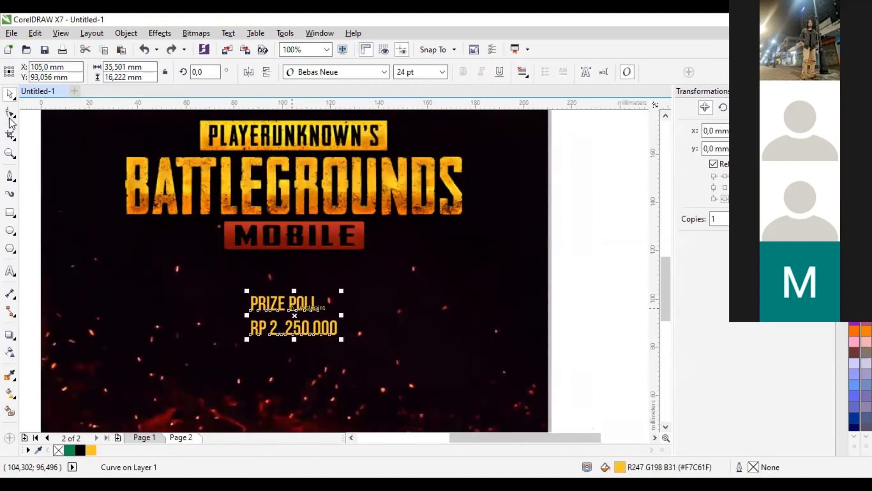
key("ctrl+k")
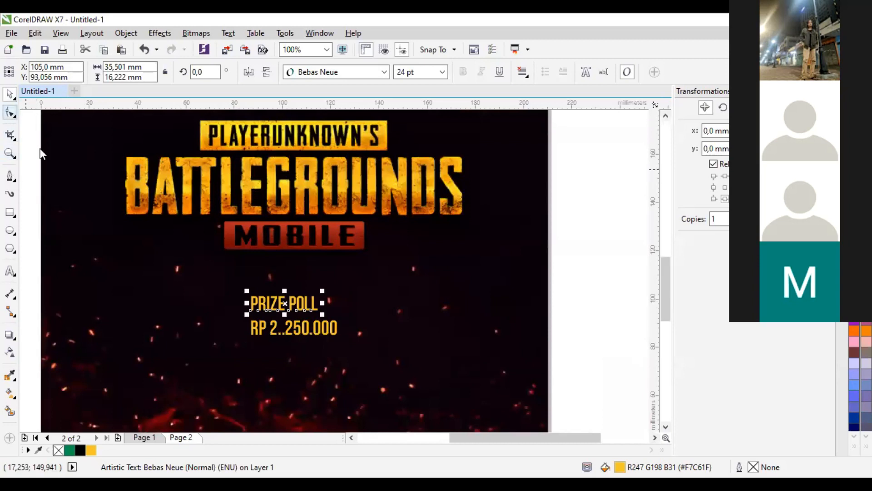
key("F10")
left_click_drag(323, 315, 341, 317)
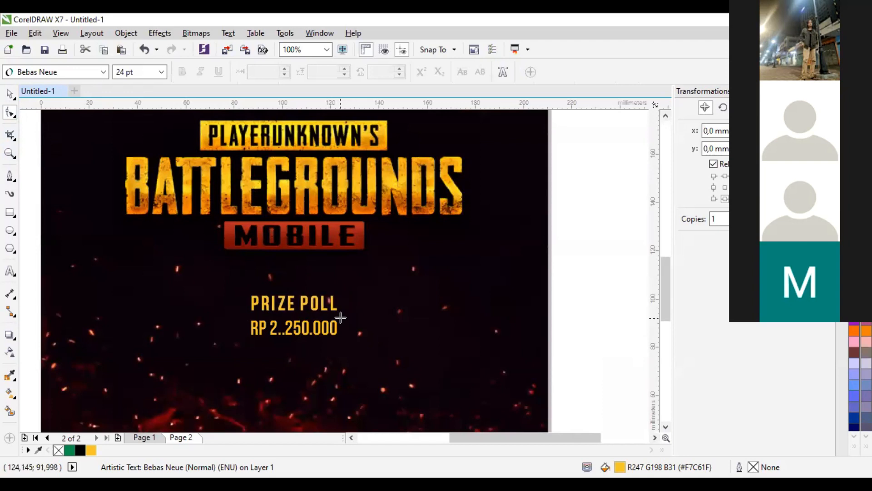
- Enlarge both prize lines together to about 44 × 20 mm and raise them to about Y 100 mm, just below the logo
key("space")
left_click(577, 252)
left_click_drag(541, 268, 356, 344)
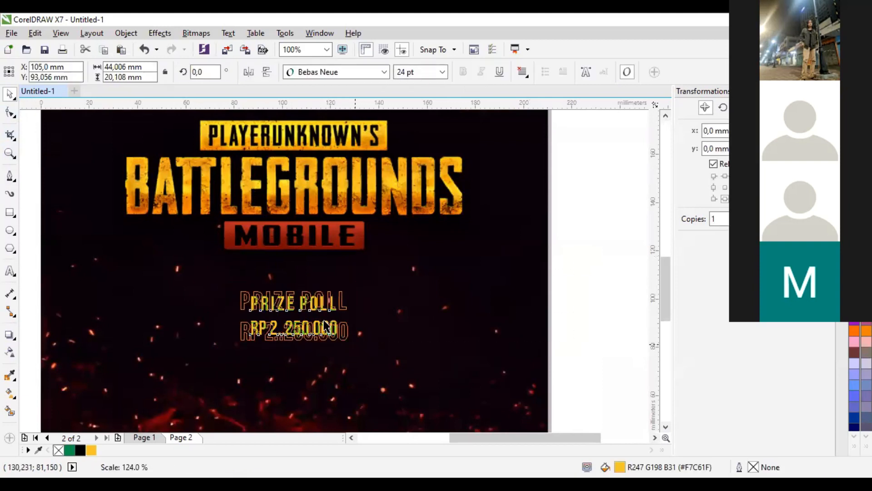
left_click_drag(316, 287, 317, 274)
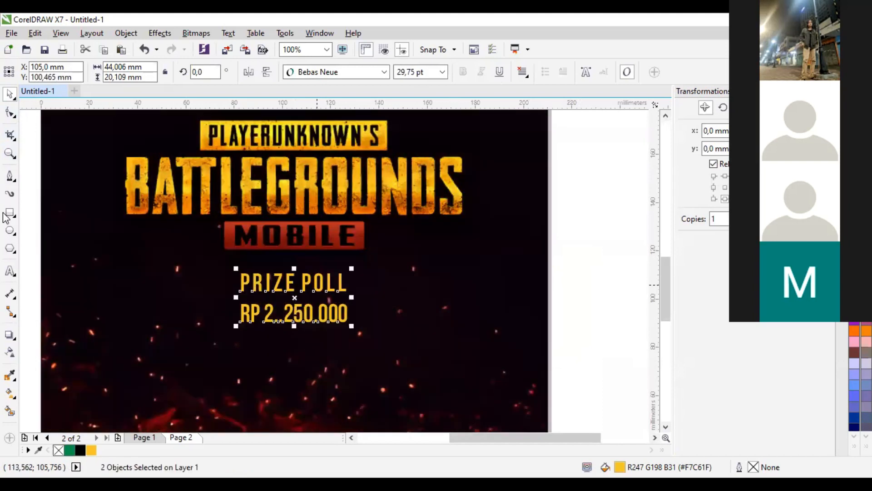
- Add the artistic text line "PENYISIHAN ONLINE 20 AGUSTUS 2021" below the prize amount
left_click(10, 271)
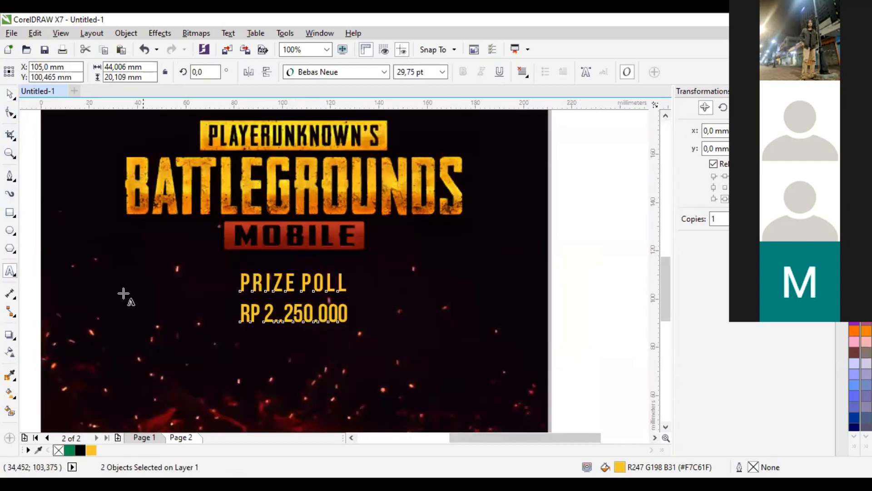
left_click(145, 361)
type("PEN")
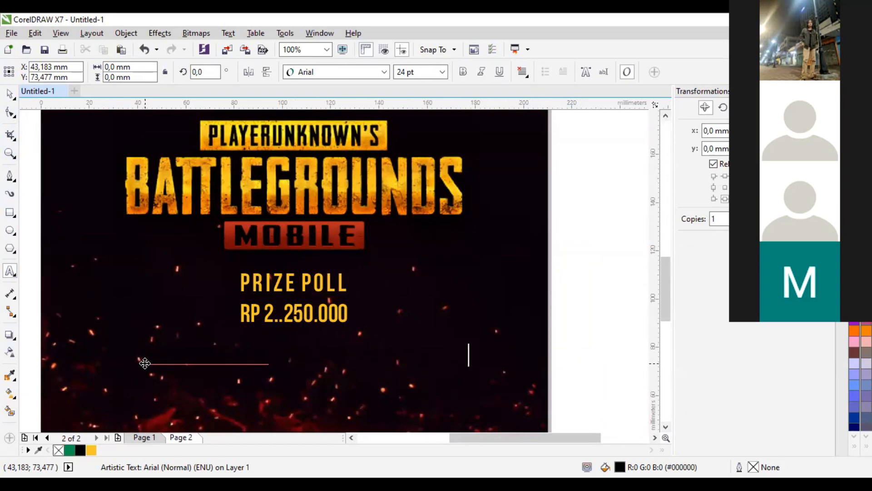
type("2")
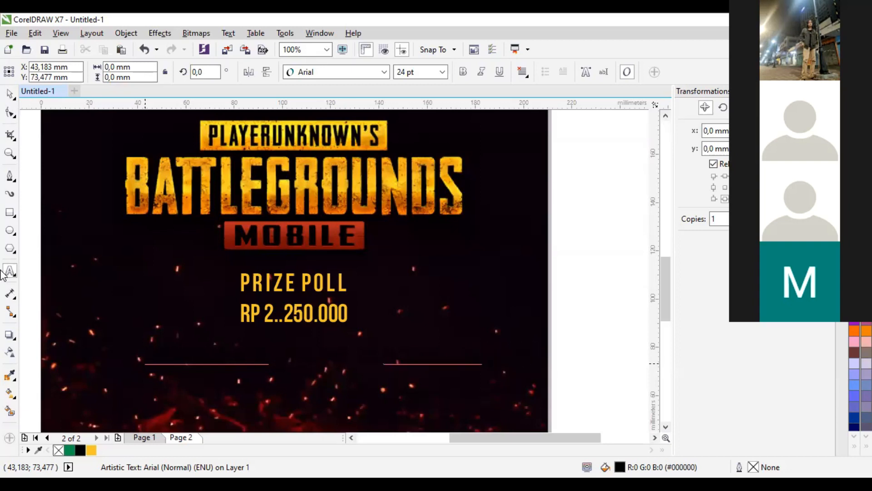
key("ctrl+space")
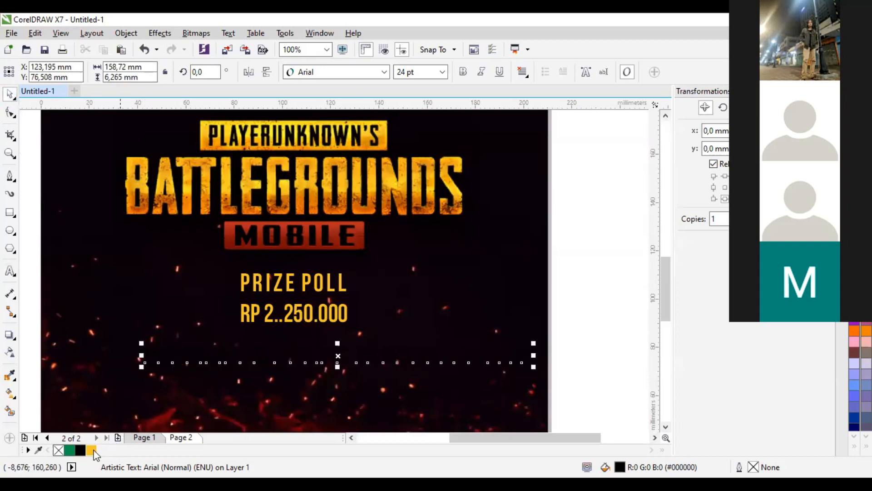
- Fill the date line with yellow #F7C61F, set it in Bebas Neue and move it to about X 107, Y 80 mm under the prize amount
left_click(91, 449)
left_click(384, 73)
left_click(374, 104)
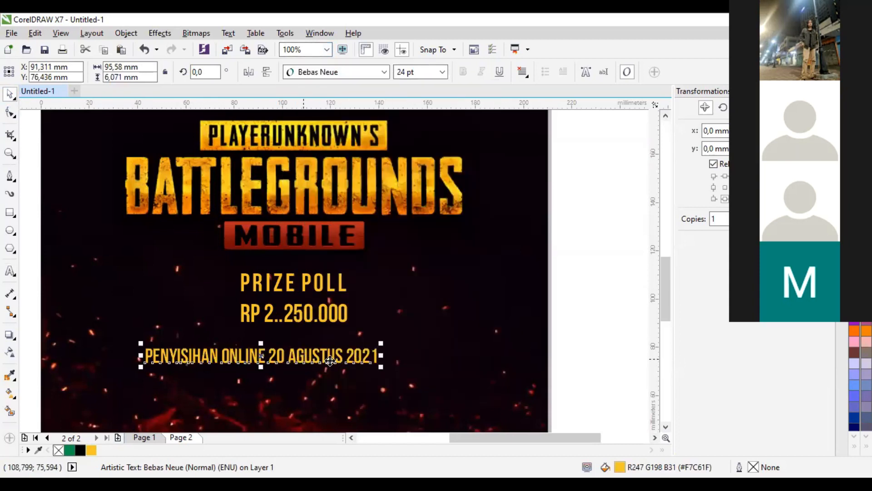
left_click_drag(365, 352, 369, 350)
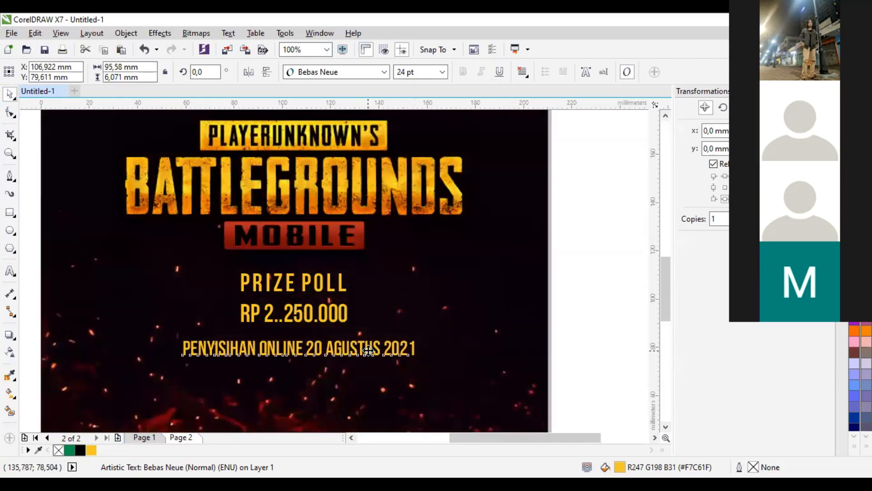
scroll(368, 351, "down", 1)
left_click_drag(349, 285, 351, 288)
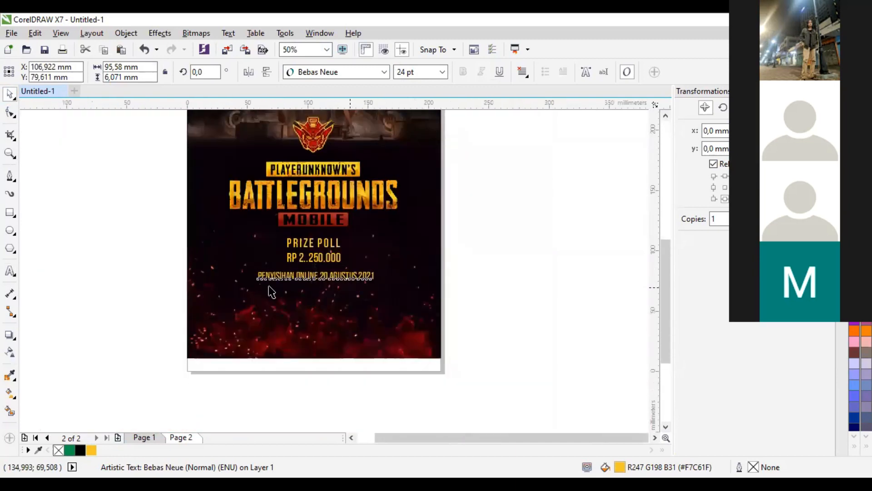
- Draw a rectangle about 210 × 29 mm across the poster's bottom edge, filled with yellow #F7C61F and without an outline
scroll(268, 285, "down", 1)
left_click(9, 219)
scroll(295, 310, "up", 1)
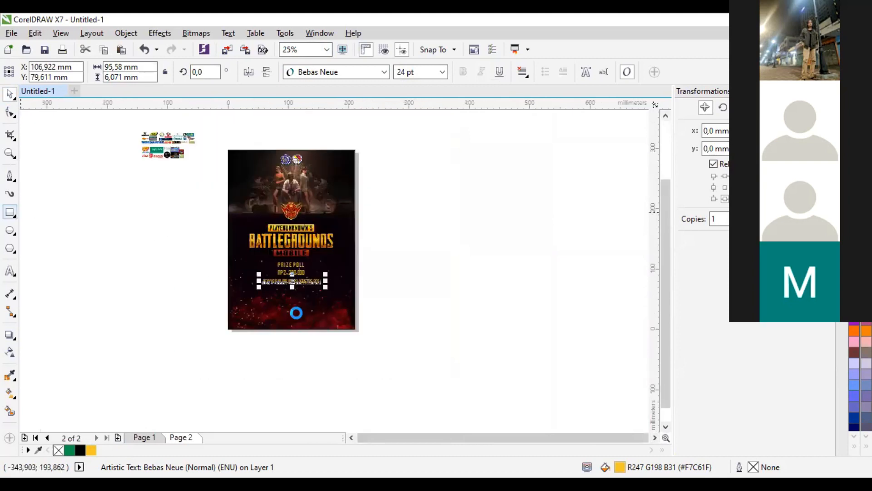
left_click_drag(157, 312, 411, 347)
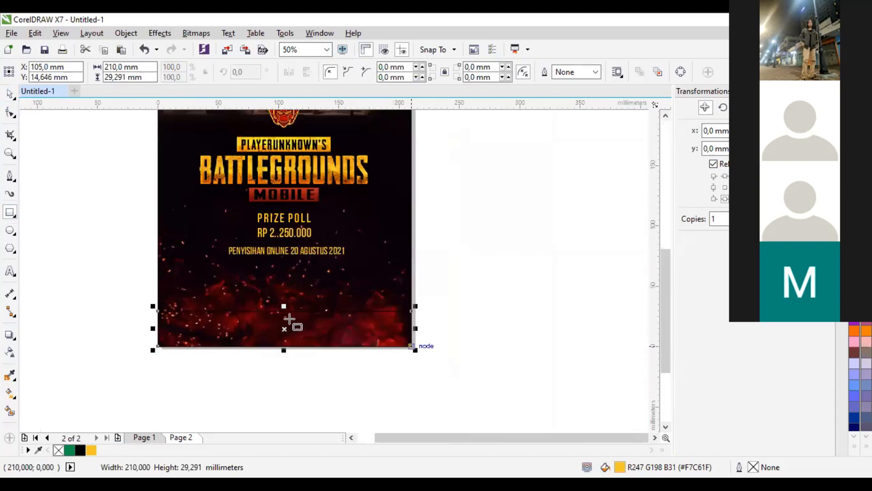
key("space")
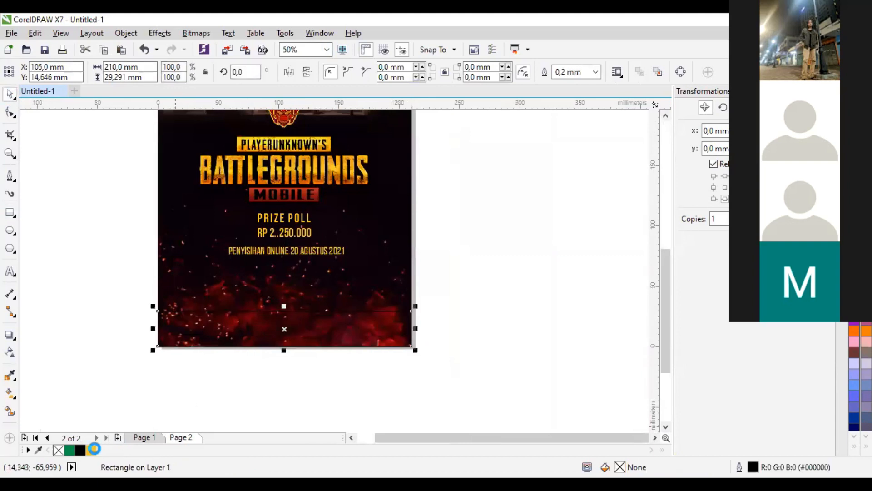
left_click(92, 448)
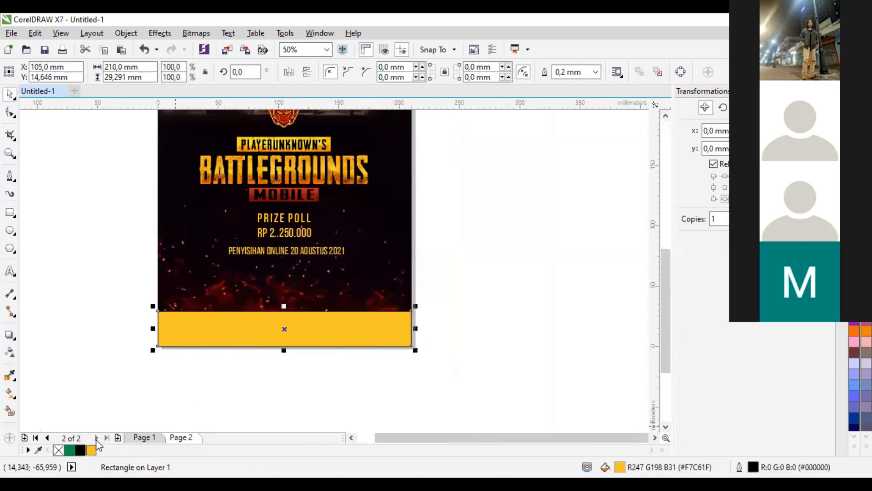
right_click(58, 450)
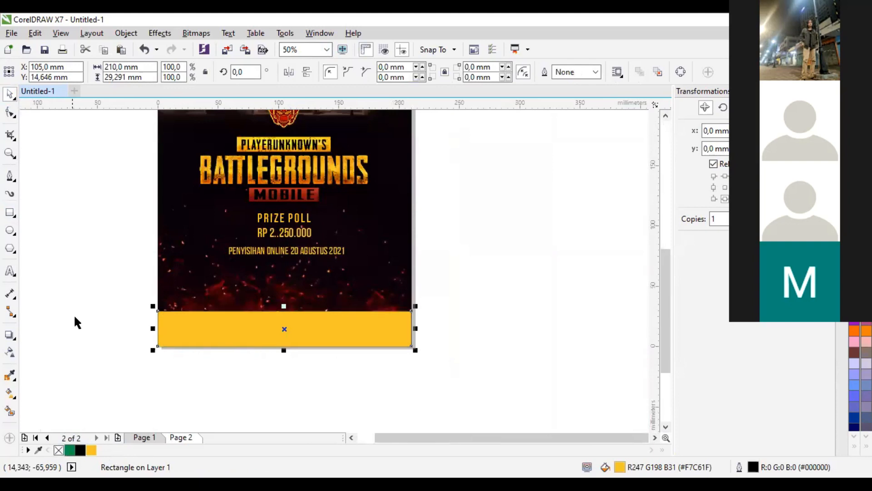
left_click(120, 319)
- Move the two logo images from beside the page onto the poster and bring them to the front
key("F3")
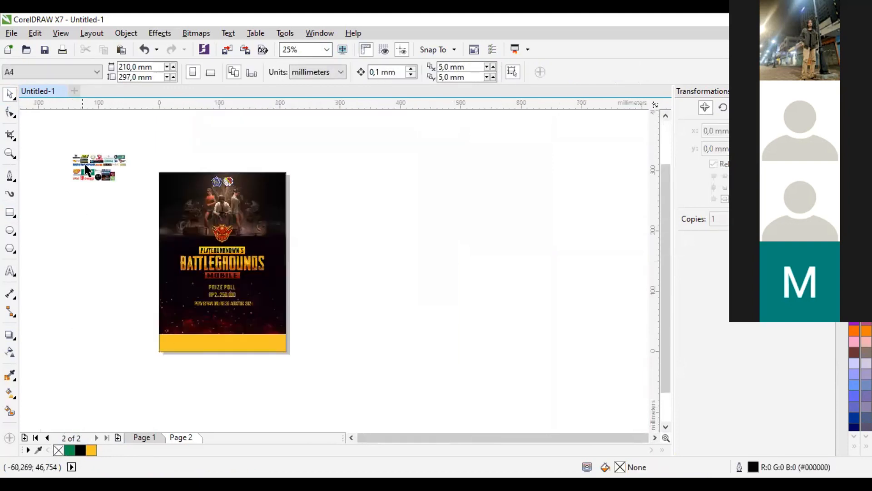
left_click_drag(87, 168, 180, 335)
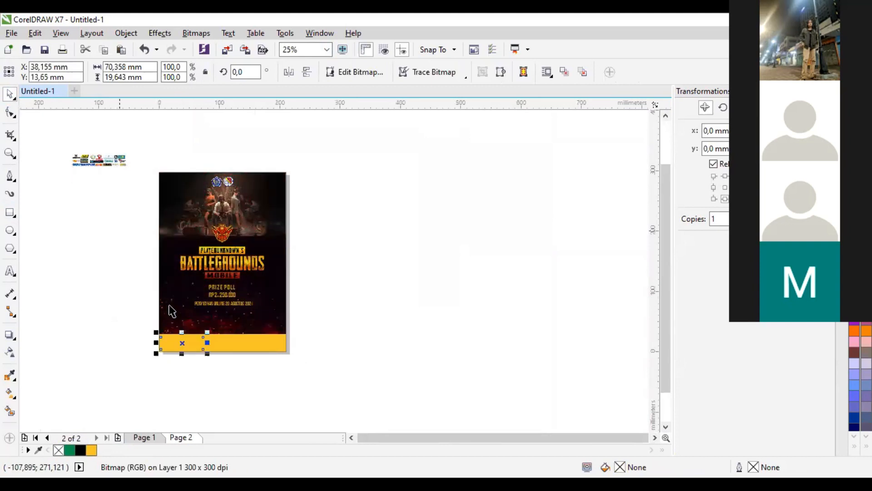
key("ctrl+z")
left_click_drag(64, 147, 186, 284)
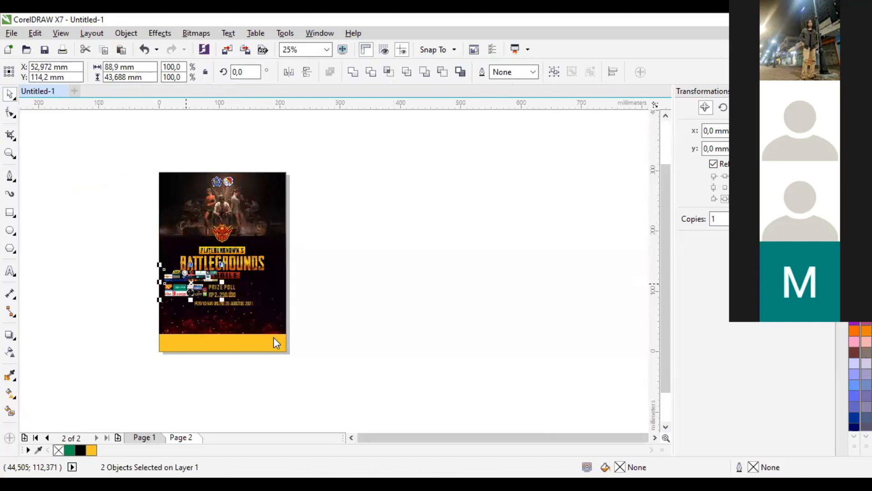
right_click(187, 284)
mouse_move(220, 348)
left_click(376, 346)
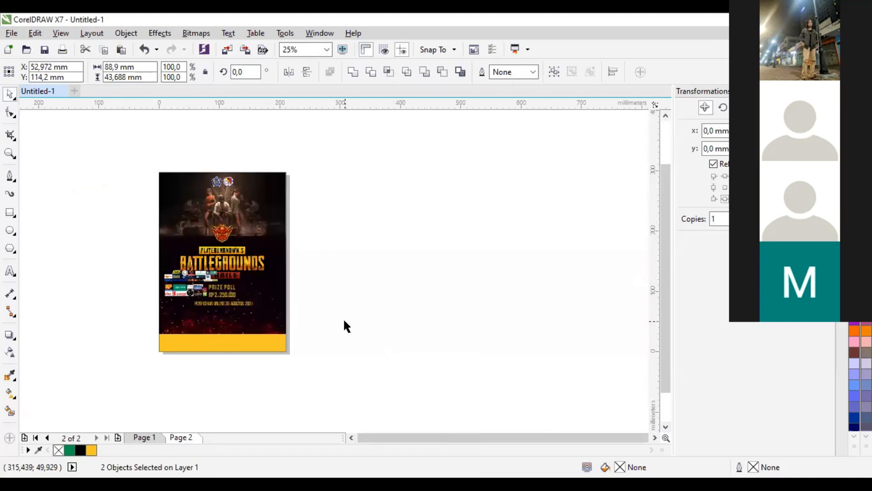
- Place the two logo images side by side on the yellow band, the second centred at about X 132, Y 13 mm
scroll(184, 313, "up", 2)
left_click_drag(175, 270, 168, 369)
left_click_drag(229, 348, 236, 345)
left_click_drag(179, 238, 346, 351)
key("Escape")
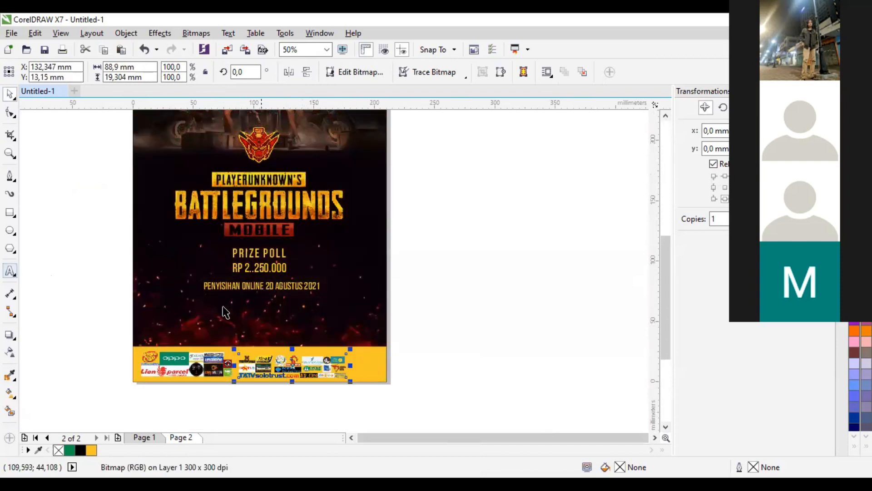
- Duplicate the date line above the first logo group and change the copy's text to "SPONSORED BY"
left_click_drag(249, 290, 181, 325)
double_click(180, 325)
type("SPONSORED")
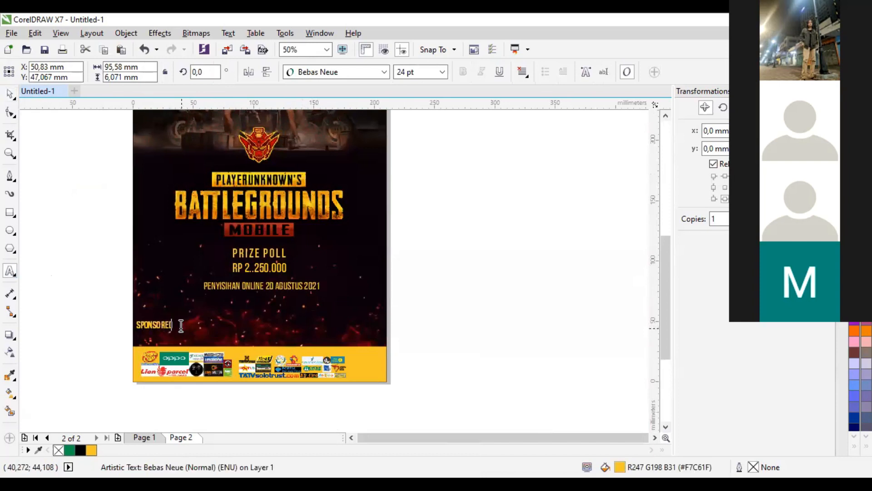
left_click(9, 94)
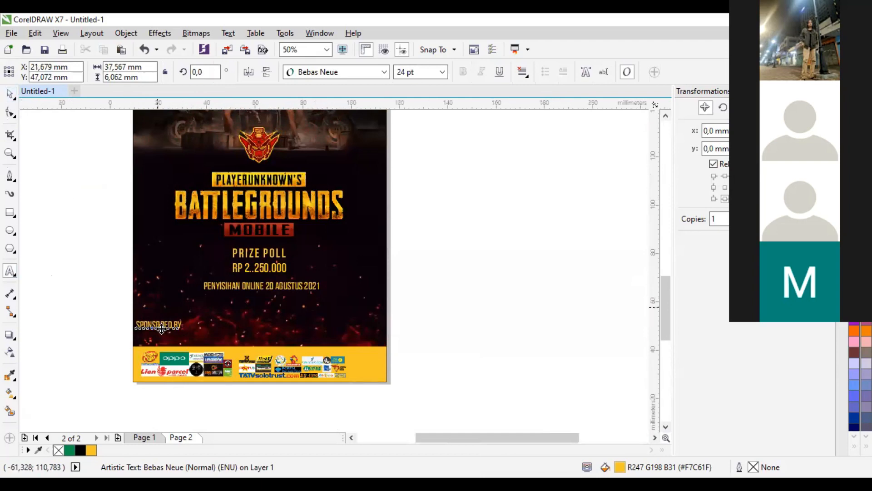
- Lower "SPONSORED BY" to about Y 37 mm, just above the yellow band, and duplicate it level above the second logo group
scroll(160, 346, "up", 2)
left_click_drag(163, 333, 279, 358)
scroll(162, 357, "down", 2)
right_click(279, 358)
scroll(280, 358, "up", 2)
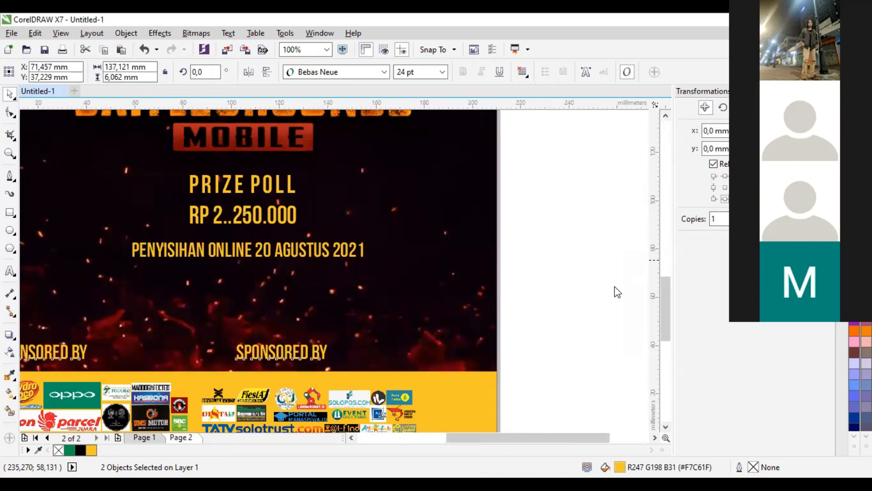
- Fill both logo captions with white and change the text of the second one to "MEDIA PARTNER"
double_click(308, 352)
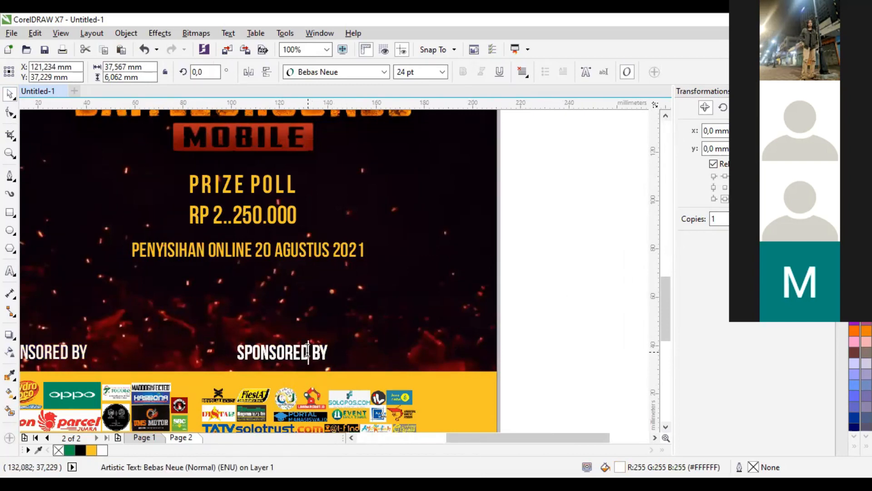
key("ctrl+a")
type("MEDIA")
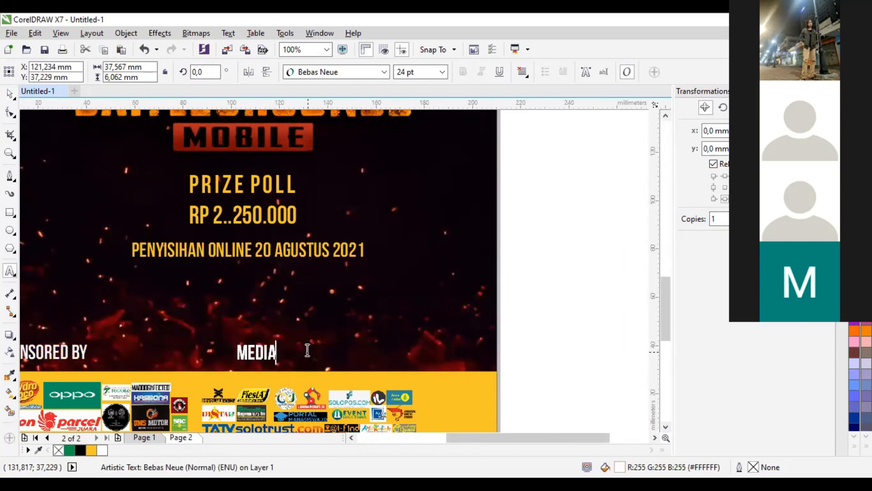
type(" PARTNER")
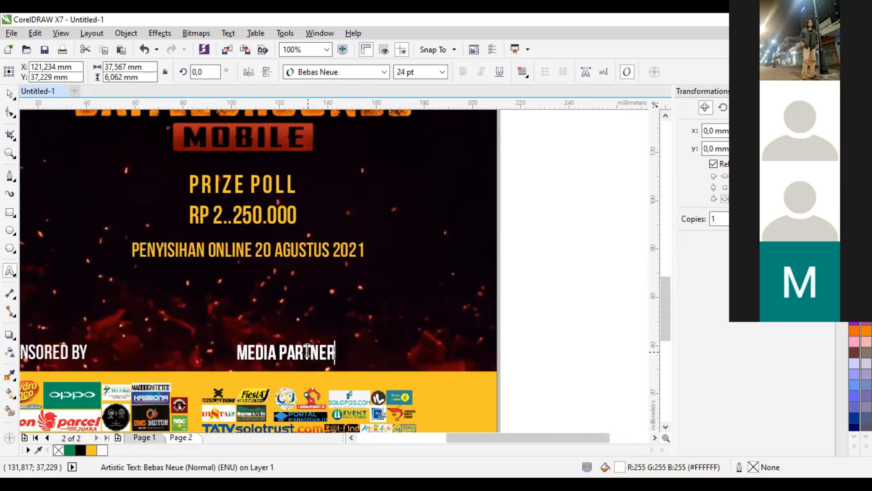
left_click(9, 91)
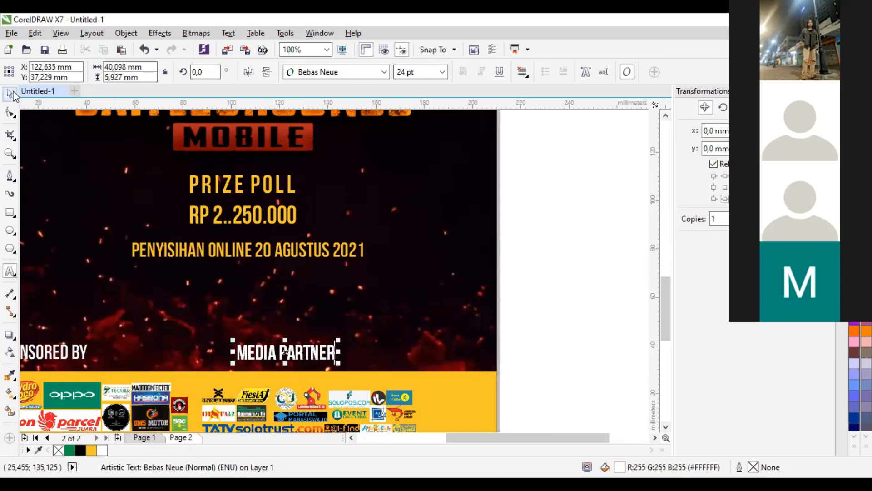
left_click(565, 278)
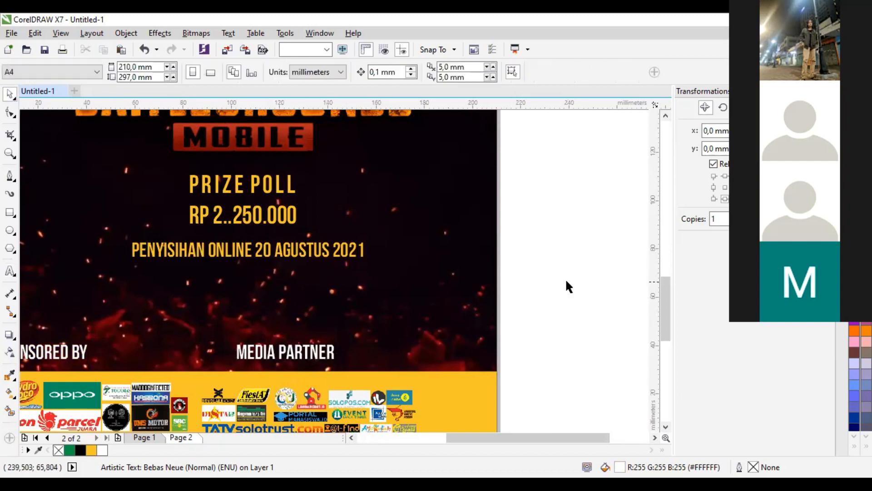
scroll(565, 278, "down", 2)
left_click_drag(557, 269, 525, 294)
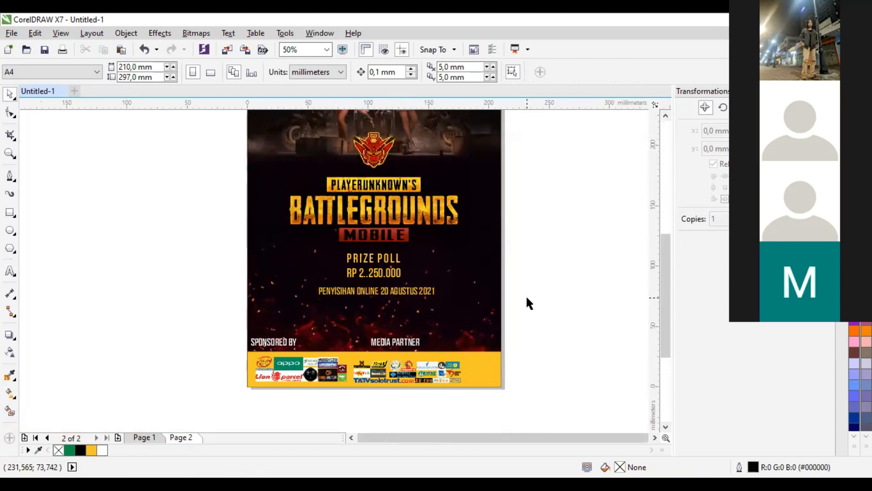
left_click_drag(463, 254, 383, 255)
scroll(418, 297, "down", 2)
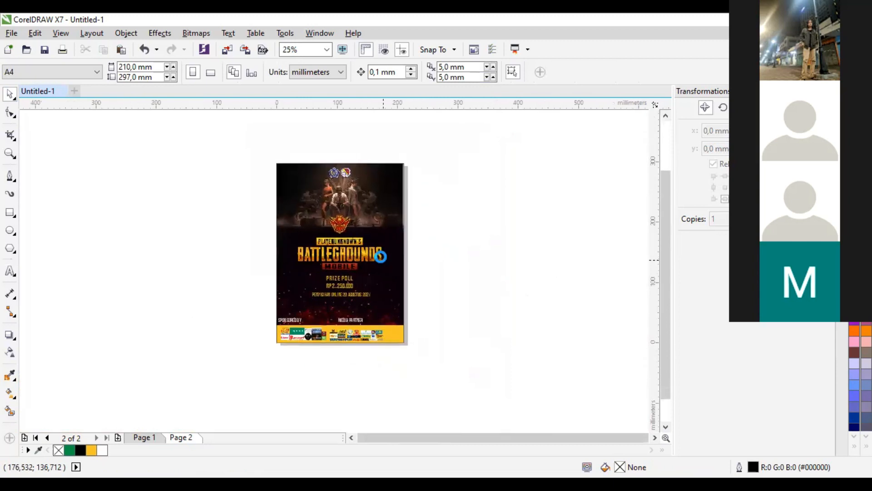
scroll(342, 222, "up", 2)
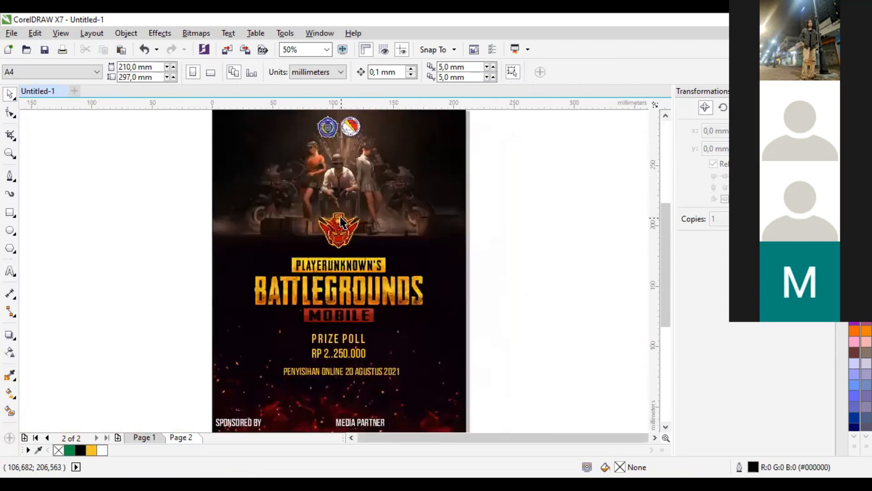
scroll(478, 231, "down", 2)
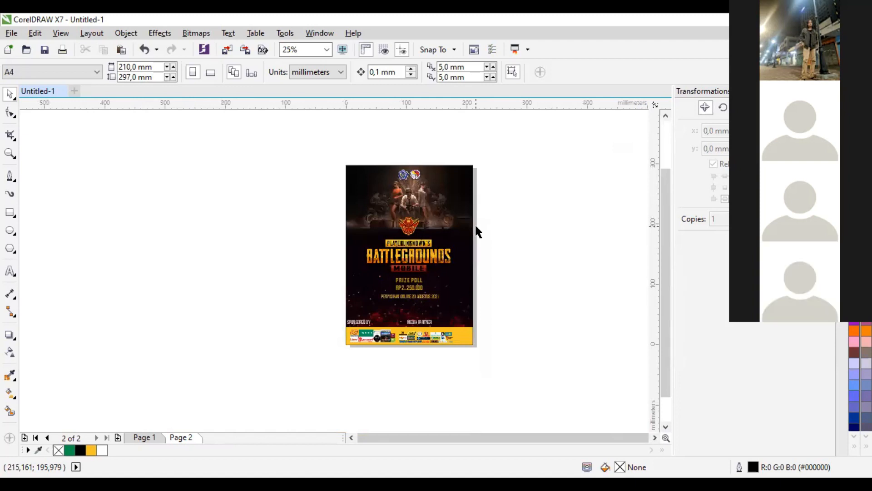
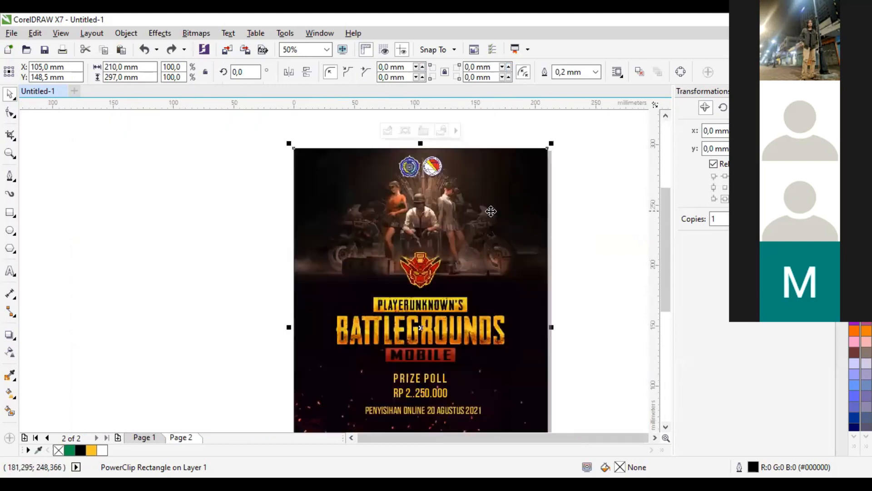
- Open the contents of the poster's PowerClip frame for editing, with the character image in close view and nothing selected
left_click_drag(490, 210, 437, 229)
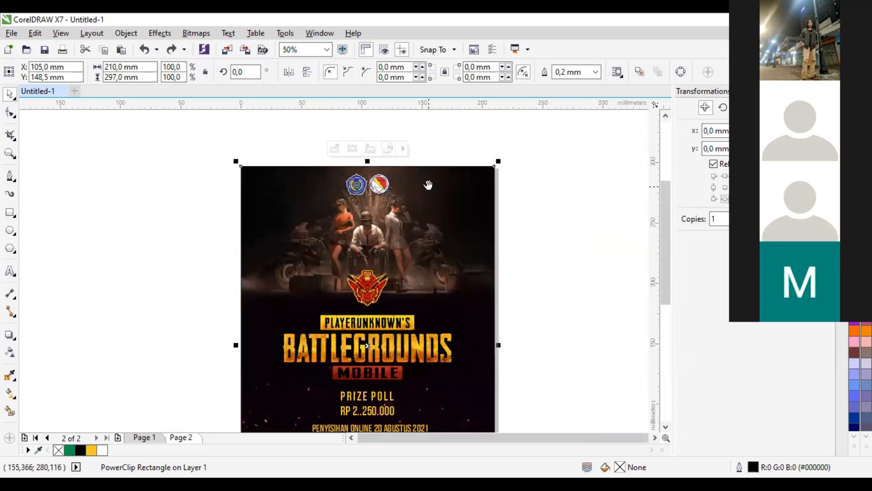
left_click_drag(428, 187, 408, 172)
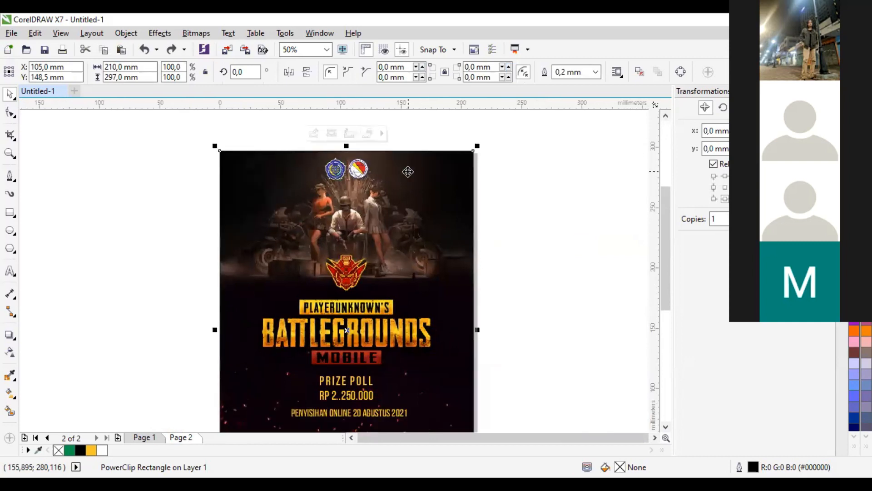
left_click(314, 132)
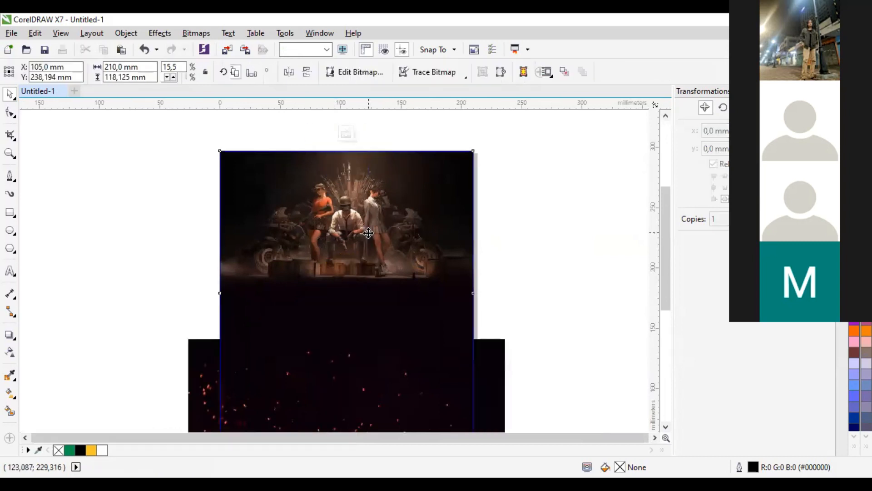
left_click(164, 196)
left_click_drag(311, 195, 311, 192)
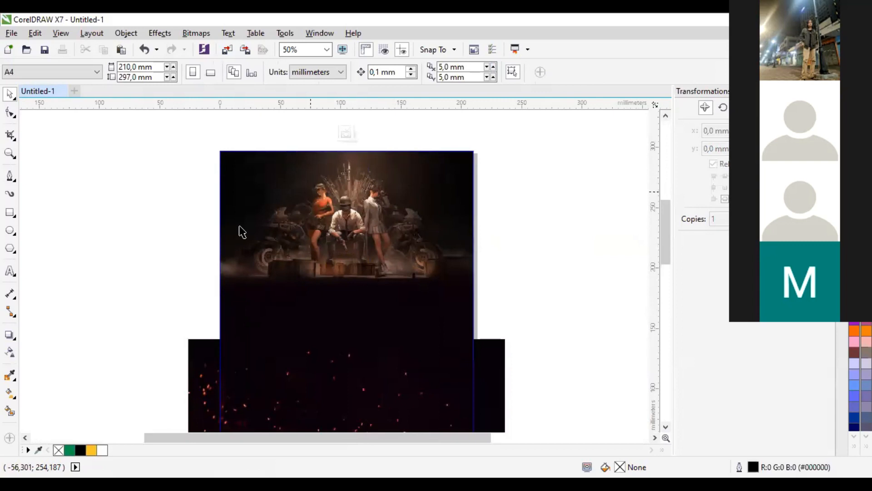
scroll(240, 226, "up", 1)
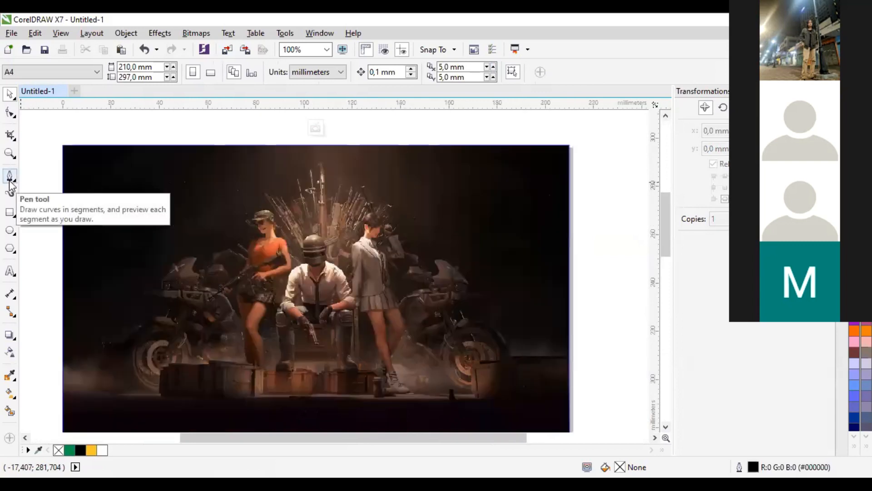
left_click(10, 181)
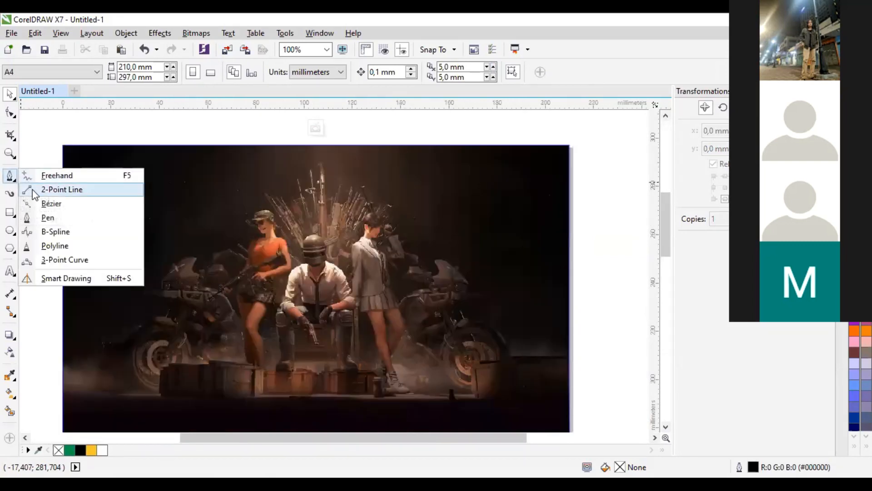
left_click(37, 218)
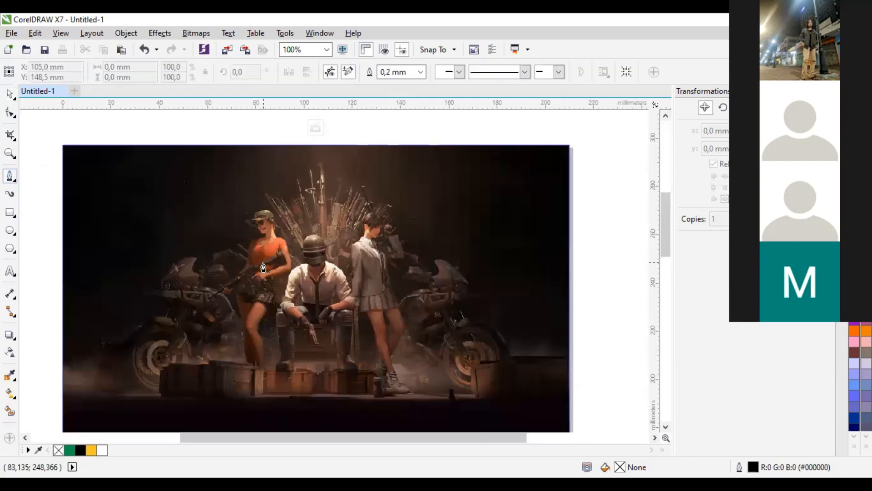
scroll(260, 259, "up", 1)
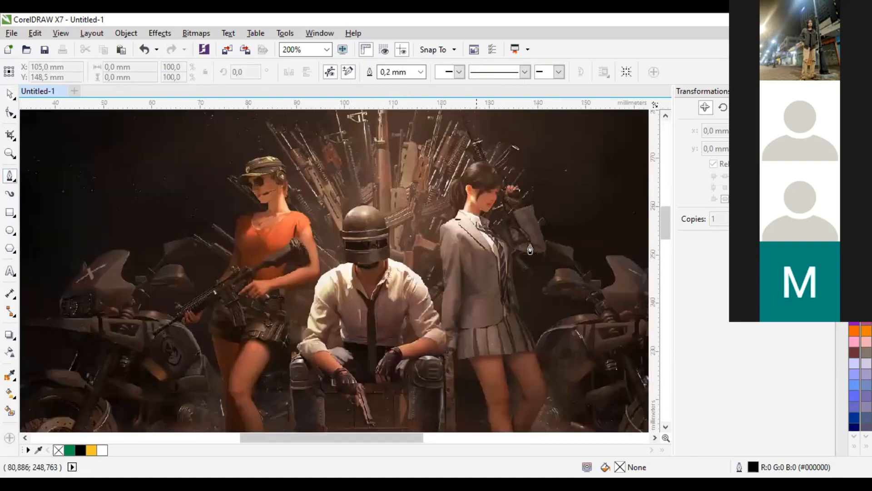
scroll(530, 251, "down", 1)
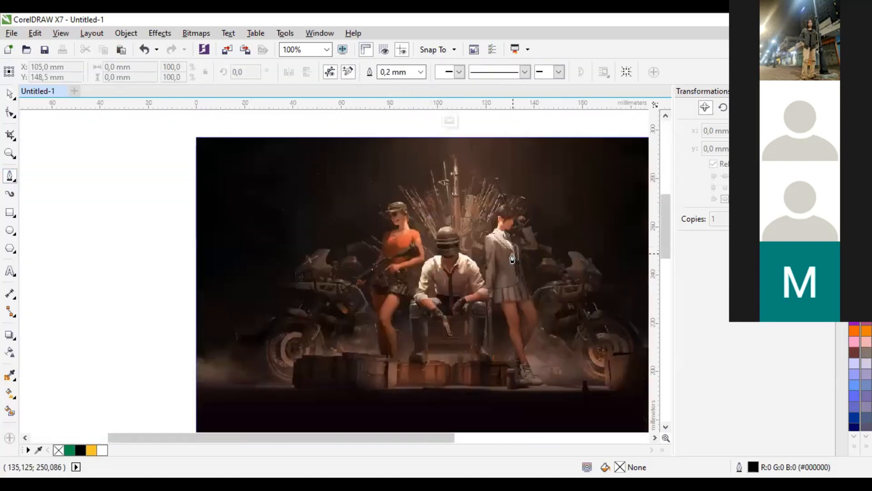
scroll(284, 256, "up", 1)
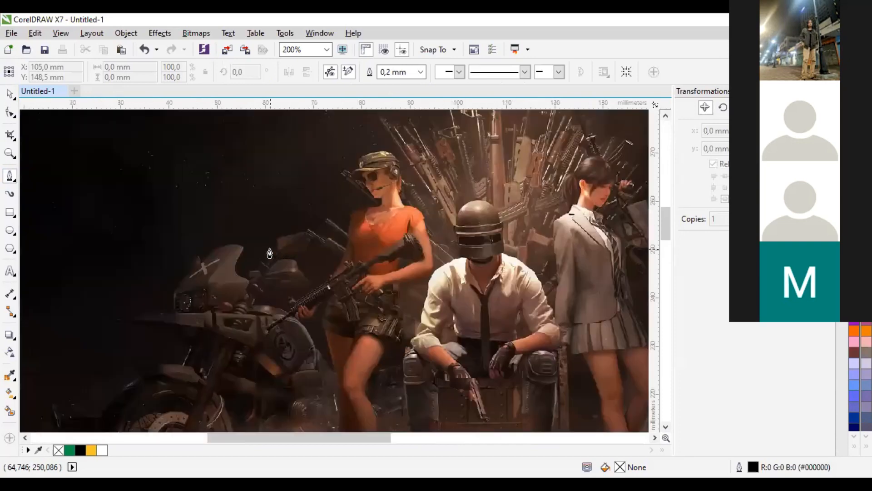
scroll(255, 271, "up", 1)
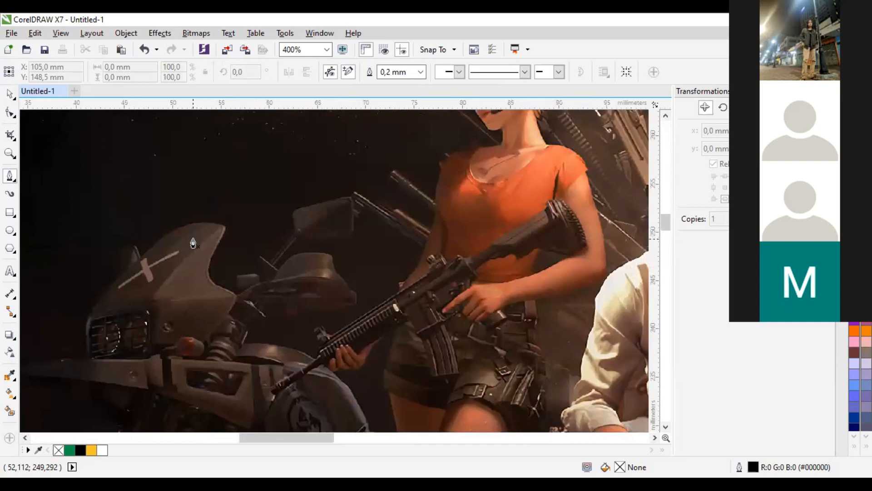
left_click(142, 256)
left_click_drag(224, 226, 282, 247)
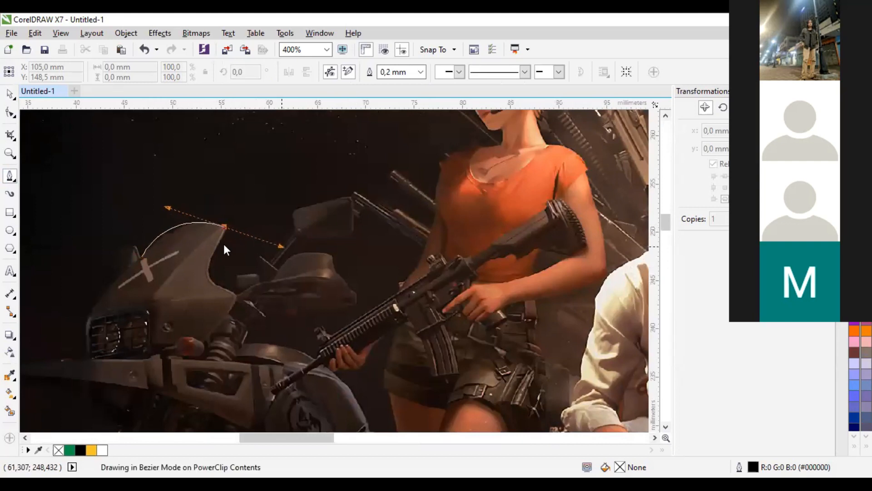
key("space")
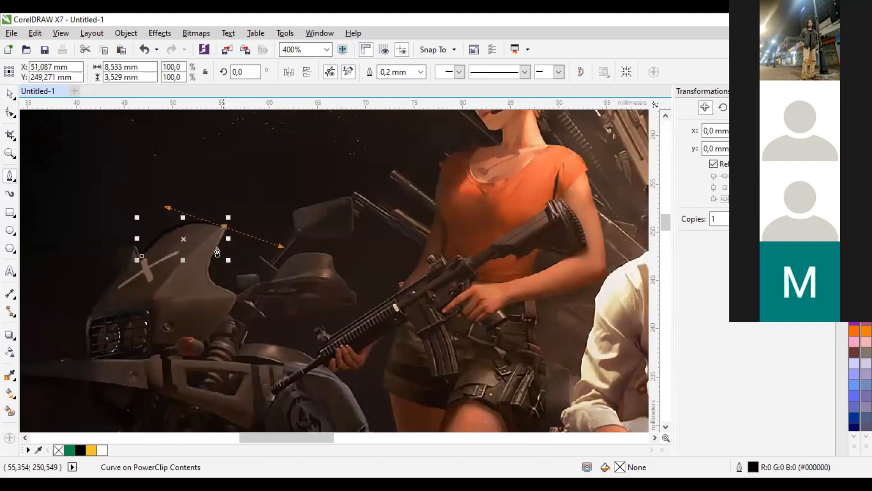
key("F5")
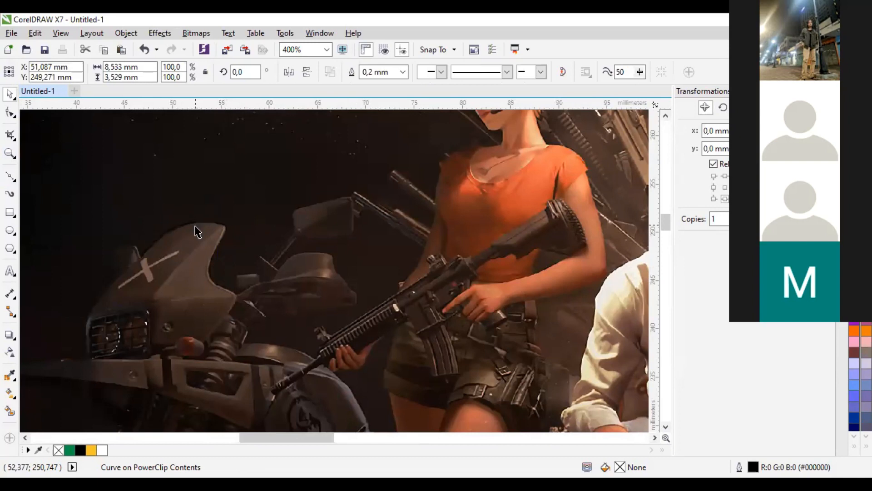
key("Delete")
- Start a Bézier outline around the characters, tracing over the left motorcycle's windshield to its tip and down its inner curve
key("space")
key("F10")
key("F5")
left_click(142, 257)
left_click_drag(223, 227, 257, 249)
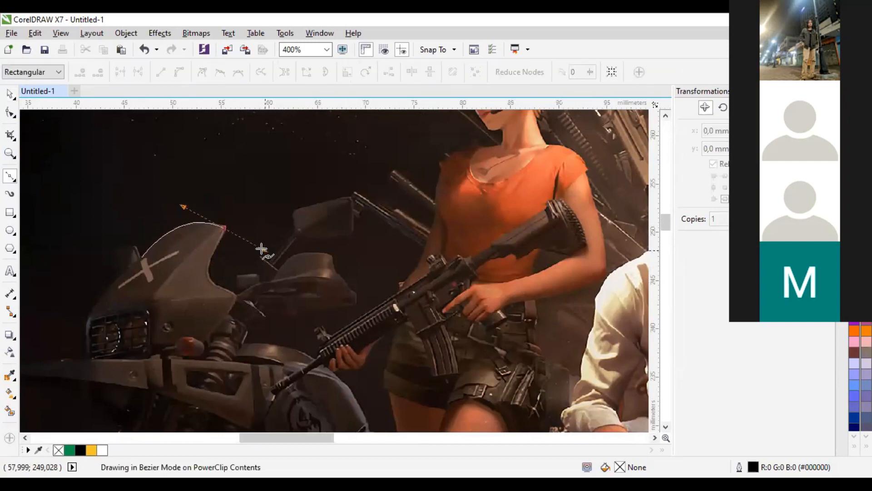
mouse_move(206, 264)
left_mouse_down()
mouse_move(212, 277)
mouse_move(196, 333)
mouse_move(247, 351)
mouse_move(304, 327)
mouse_move(348, 241)
left_mouse_up()
- Continue the outline up the motorcycle's mirror stem and along the mirror's upper edge to its outer corner
scroll(223, 229, "up", 2)
left_click(360, 224)
left_click(367, 190)
left_click(482, 158)
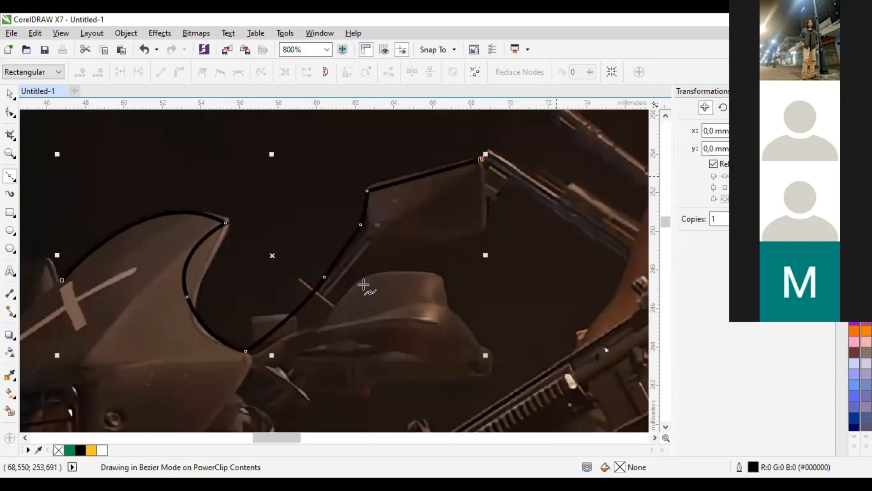
- Extend the outline from the mirror around the gun barrel tip behind the woman in orange and up her arm to the shoulder
scroll(476, 343, "up", 3)
scroll(477, 342, "right", 3)
left_click(479, 342)
left_click(483, 301)
left_click(402, 239)
left_click(484, 288)
left_click(497, 214)
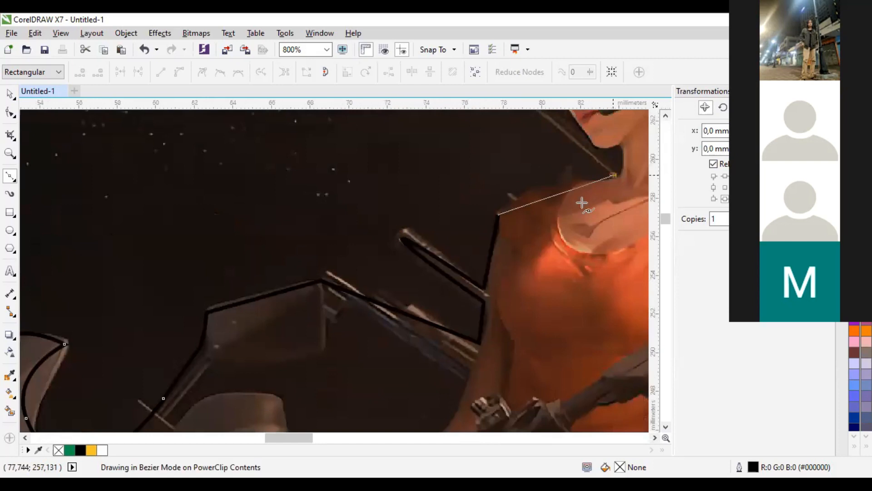
- Trace along the shoulder of the woman in orange to her neck, curving around her chin and up to her mouth
scroll(470, 284, "up", 3)
scroll(470, 284, "right", 3)
scroll(505, 272, "up", 1)
left_click_drag(527, 265, 466, 237)
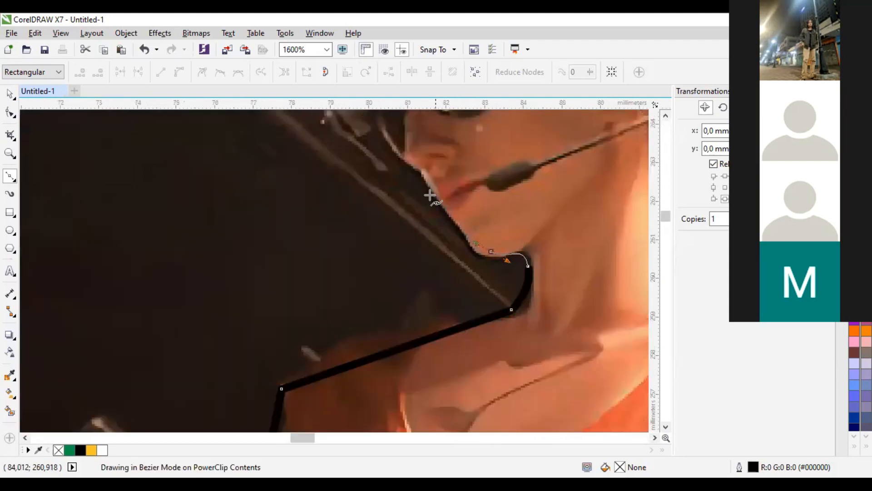
double_click(433, 199)
- Trace up the woman's nose and around the underside and front of her camouflage cap's brim
scroll(364, 273, "up", 5)
scroll(363, 272, "right", 1)
left_click(348, 255)
left_click(335, 231)
left_click_drag(275, 223, 266, 208)
left_click_drag(273, 155, 326, 131)
- Continue the outline up the front of the camouflage cap, over its crown and down the back to the headphones
left_click_drag(349, 172, 228, 338)
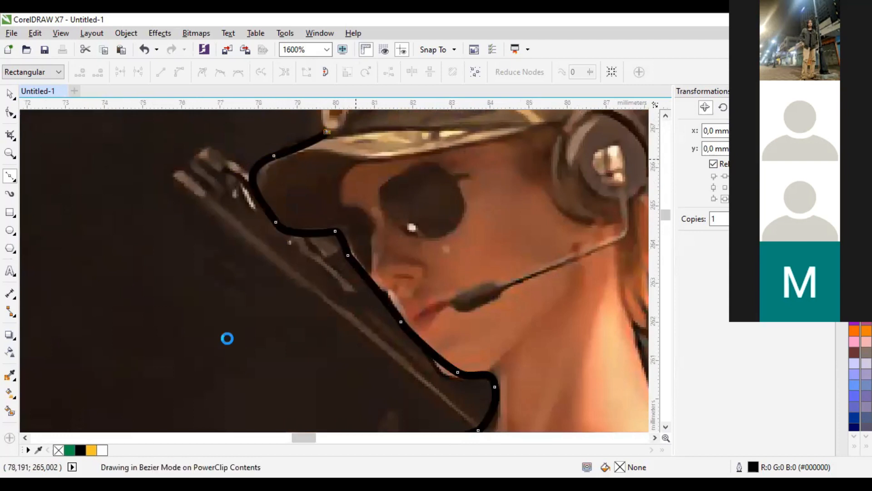
left_click_drag(187, 249, 188, 243)
left_click_drag(464, 200, 533, 266)
left_click(528, 307)
left_click(541, 353)
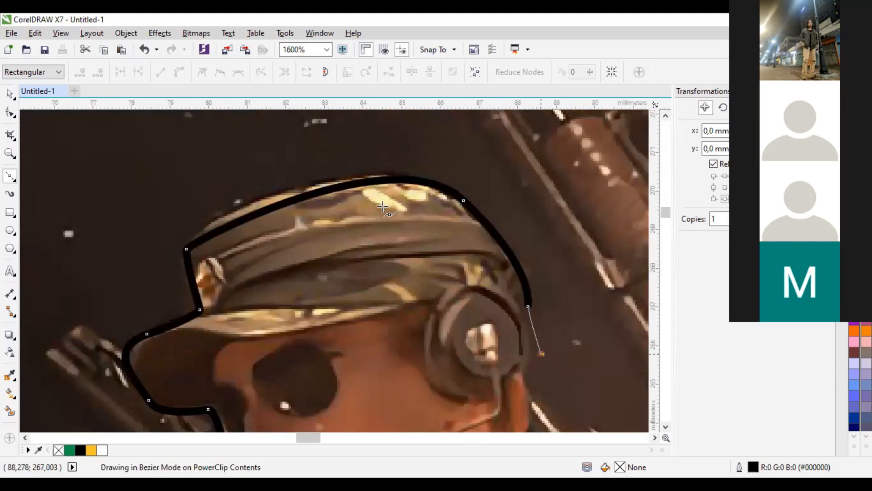
- Trace behind the headphones and hair, down along the gun behind the woman, and back up the edge of the throne's first rifle
scroll(365, 206, "down", 1)
left_click_drag(359, 209, 375, 222)
left_click(389, 219)
left_click(426, 267)
left_click_drag(403, 171, 387, 146)
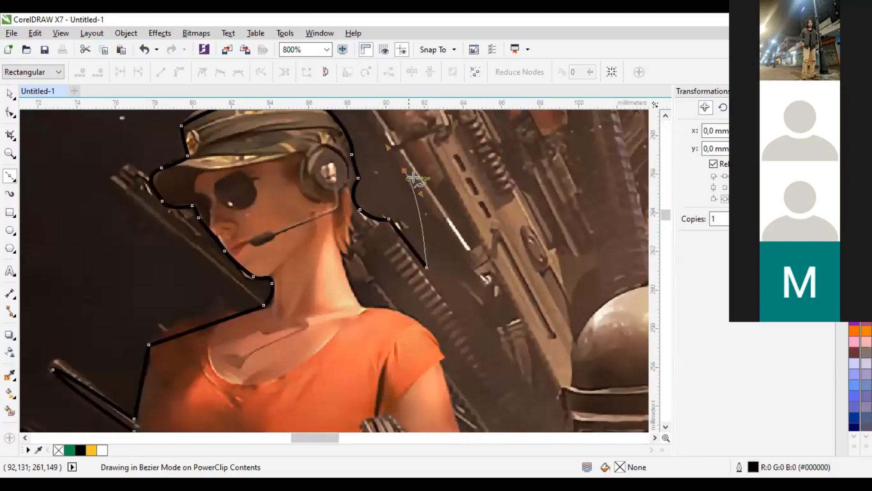
- Outline the pointed tips of the first rifles above the cap and follow their outer edge down to the red-brown handguard
scroll(429, 175, "down", 1)
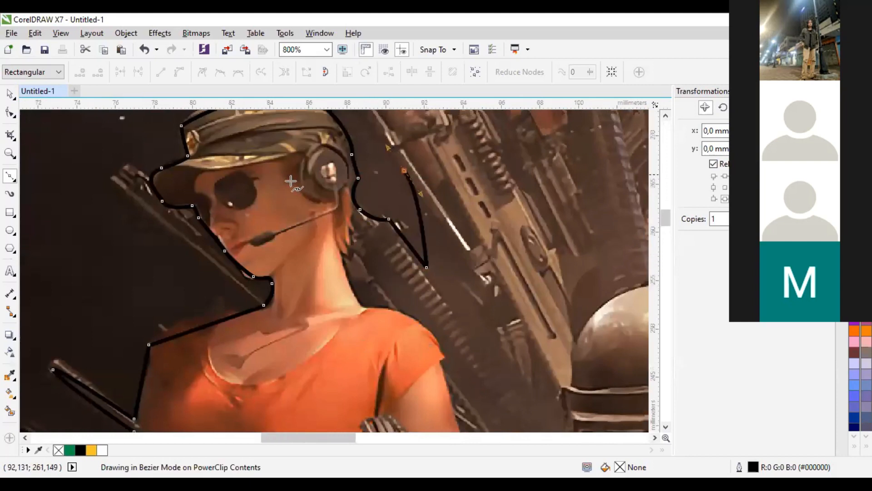
scroll(243, 137, "up", 1)
left_click(242, 136)
left_click_drag(279, 159, 297, 181)
left_click_drag(320, 177, 328, 173)
left_click(328, 148)
left_click(369, 185)
left_click_drag(381, 163, 399, 184)
left_click_drag(444, 248, 470, 273)
left_click_drag(486, 306, 505, 316)
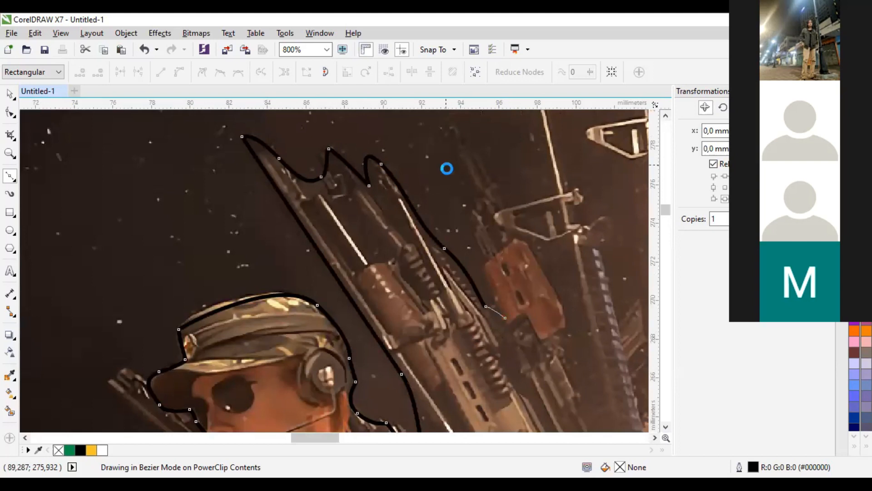
- Trace the faint pointed barrel above the red-brown handguard and the taller thin barrel next to it, down past its bracket
left_click(361, 185)
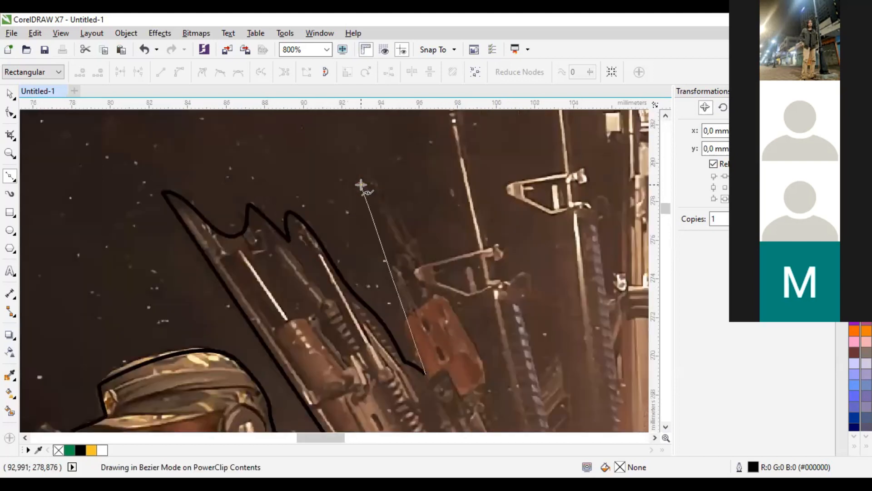
left_click_drag(425, 260, 451, 314)
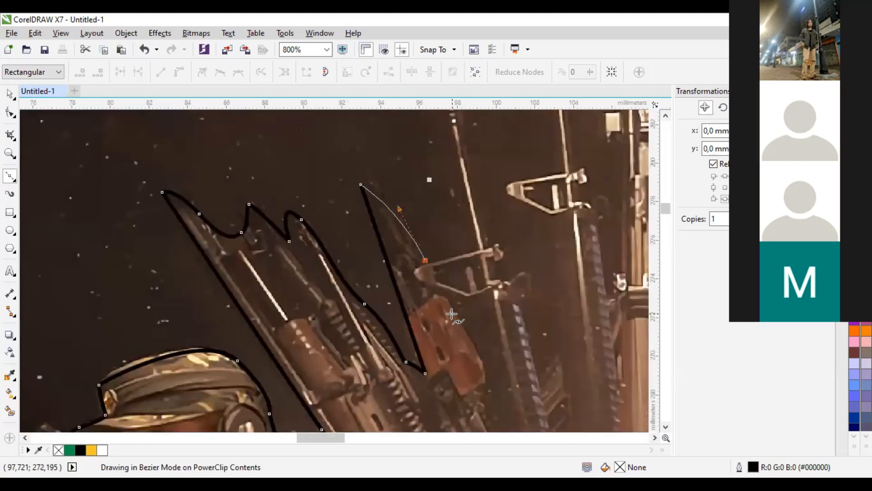
double_click(450, 255)
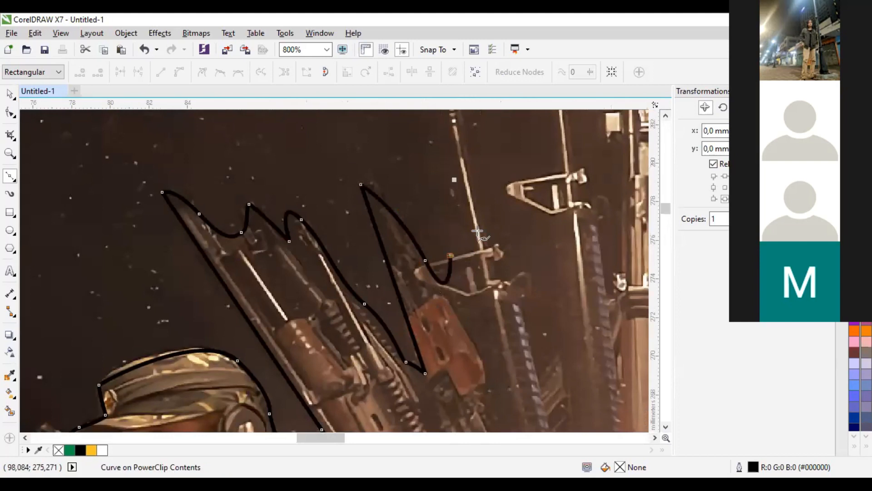
left_click(338, 181)
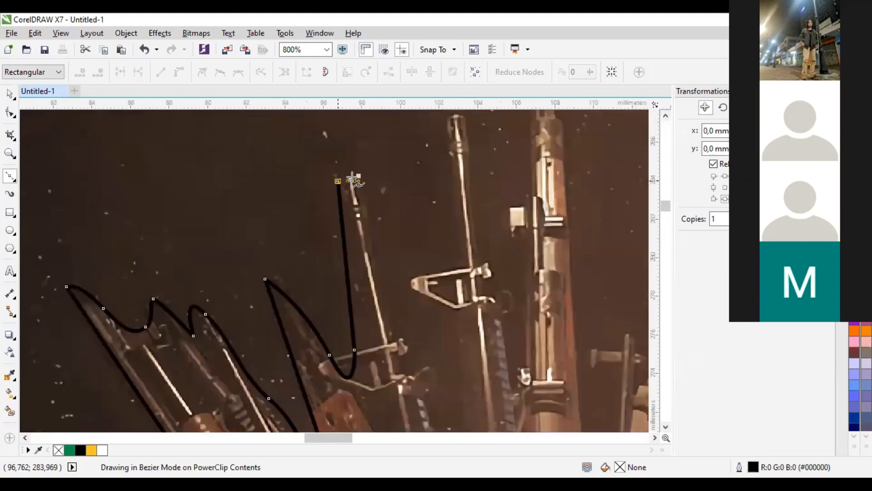
left_click_drag(361, 182, 363, 190)
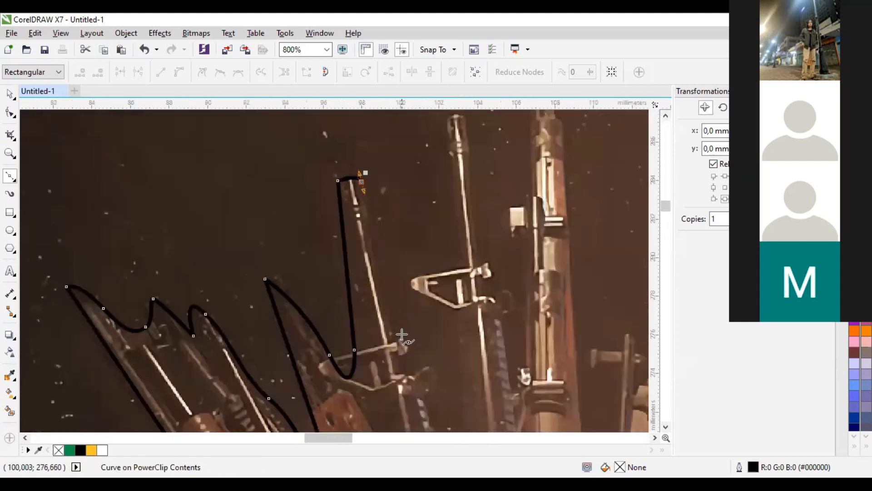
left_click_drag(400, 339, 407, 359)
double_click(414, 369)
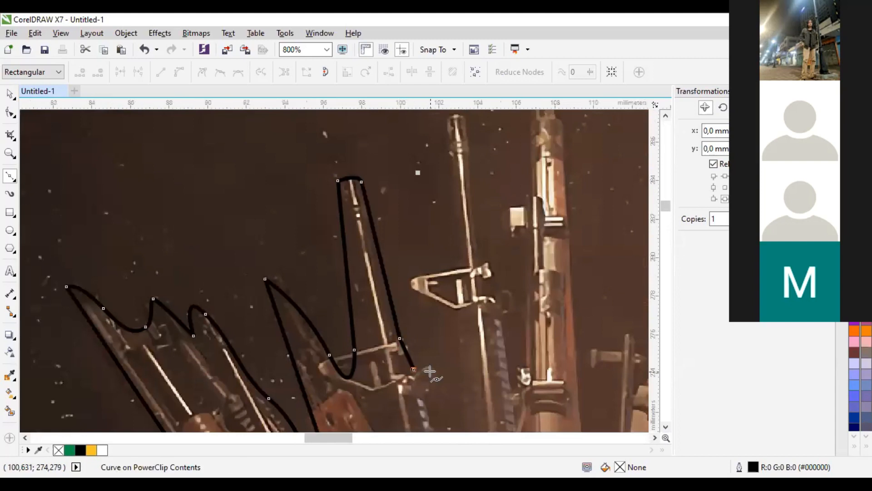
- Curve the outline around the triangular front sight and trace the second tall barrel up over its tip and down to the sight's base
left_click_drag(428, 361, 365, 310)
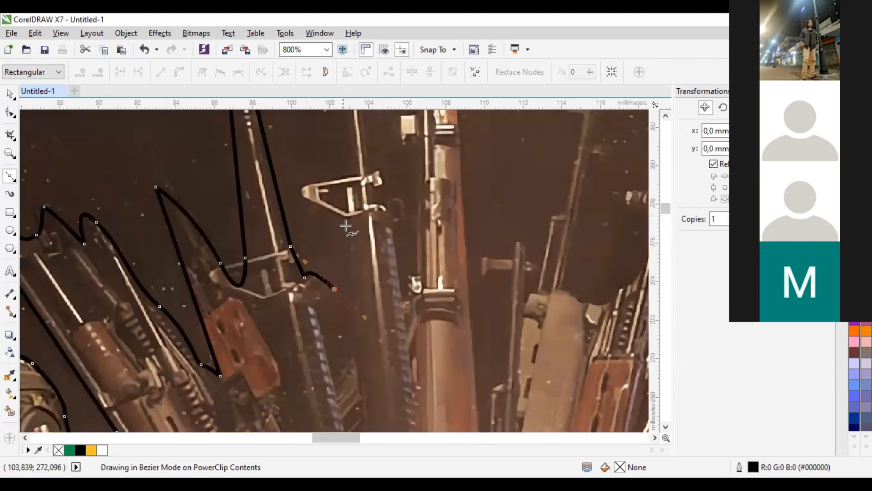
left_click_drag(345, 226, 300, 193)
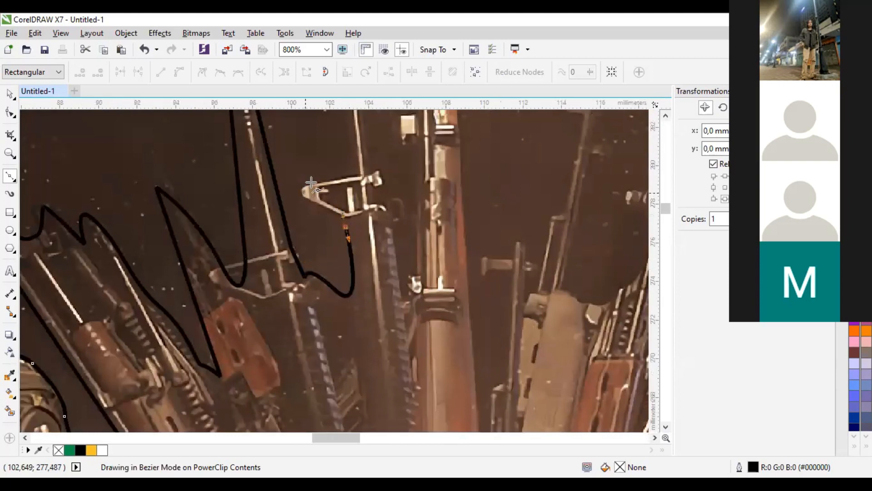
left_click_drag(360, 175, 364, 175)
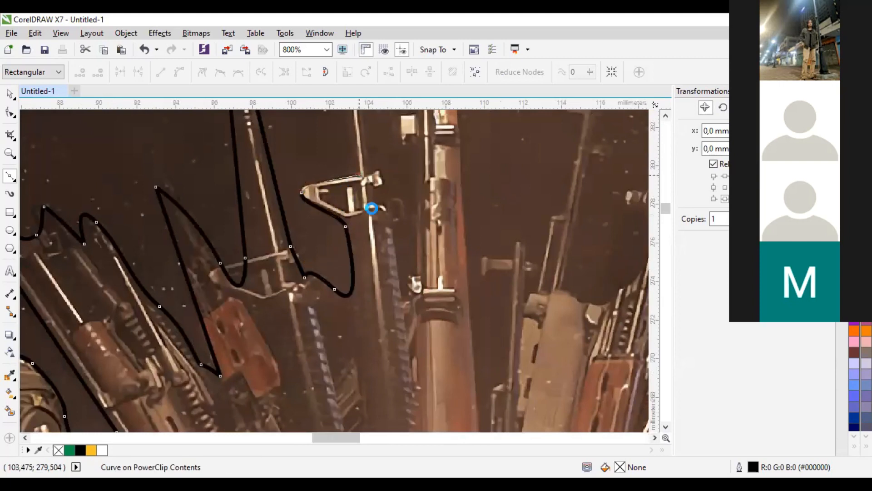
scroll(248, 179, "up", 3)
scroll(248, 179, "right", 2)
left_click_drag(244, 178, 266, 194)
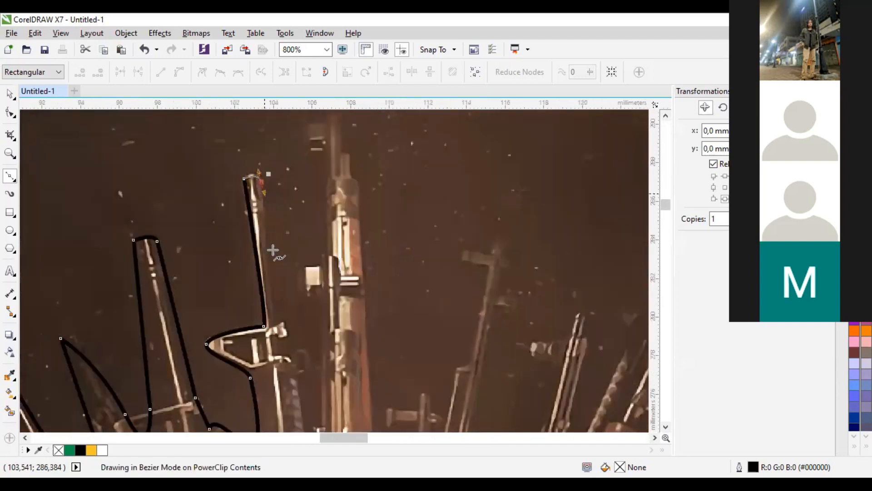
left_click(282, 324)
left_click(291, 360)
- Trace around the small side bracket, up and over the tip of the central rifle, and down its far edge
left_click(321, 302)
left_click(303, 287)
left_click(318, 262)
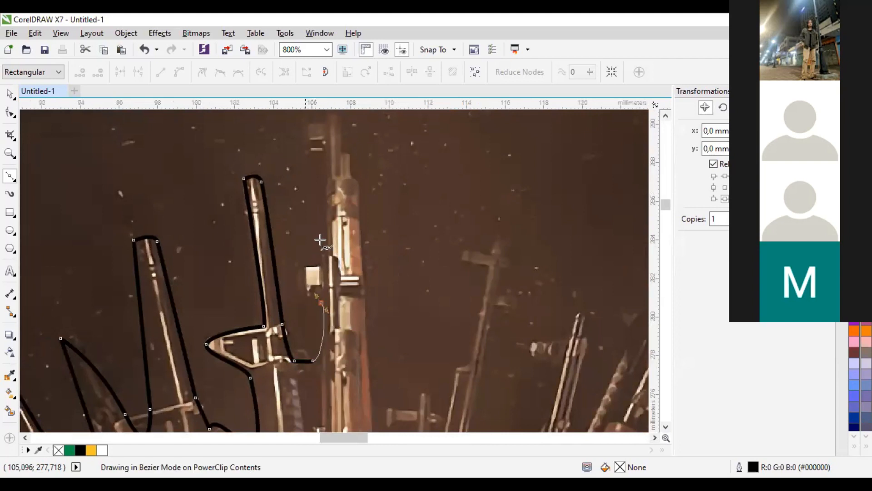
left_click(322, 138)
left_click(340, 132)
left_click(362, 193)
left_click(385, 341)
scroll(339, 226, "down", 2)
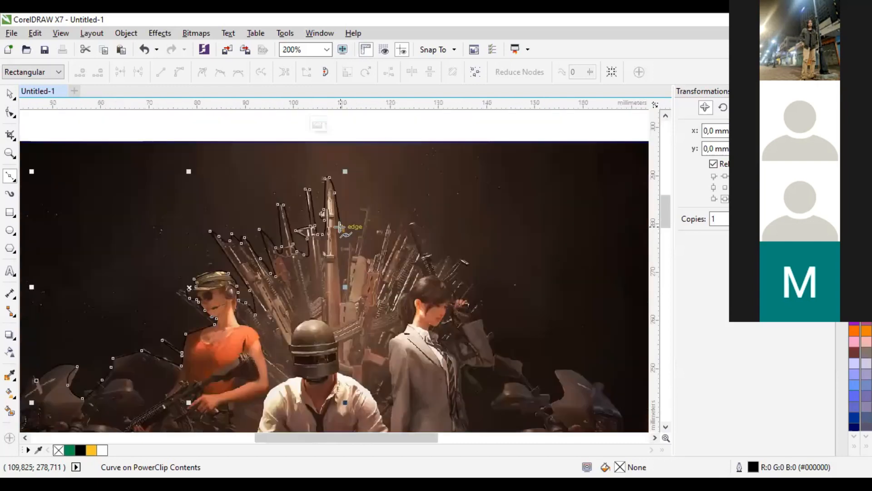
scroll(340, 243, "up", 2)
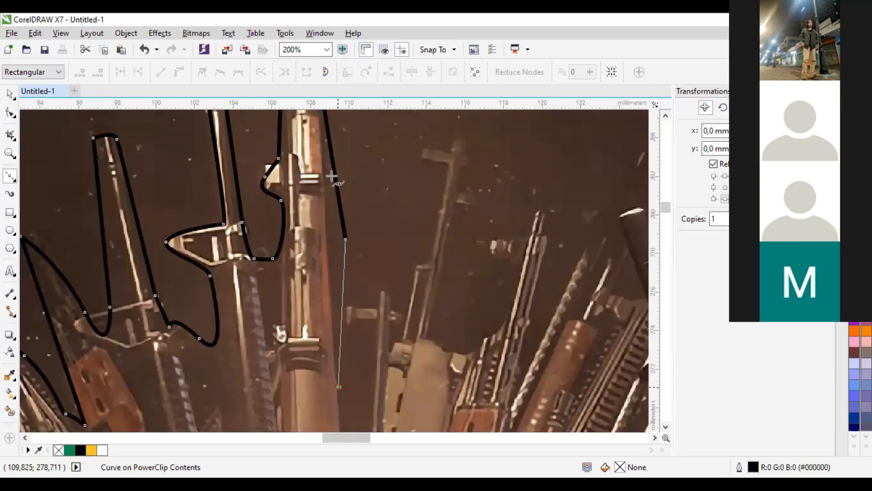
- Continue the outline from the base of the central rifle up the side and over the top of the adjacent tan rifle
scroll(341, 182, "down", 3)
left_click(286, 368)
left_click(301, 184)
left_click(327, 168)
left_click(352, 148)
left_click(361, 132)
- Trace the slender barrel above the tan rifle up over its tip and back down its far side
scroll(318, 205, "up", 3)
left_click(266, 202)
left_click(280, 185)
left_click(273, 245)
left_click(271, 298)
left_click(259, 350)
- Outline the short thin barrel tip and run the curve up to a point above the dark cylindrical barrel
left_click_drag(348, 269, 349, 268)
left_click(349, 268)
left_click_drag(354, 369, 376, 355)
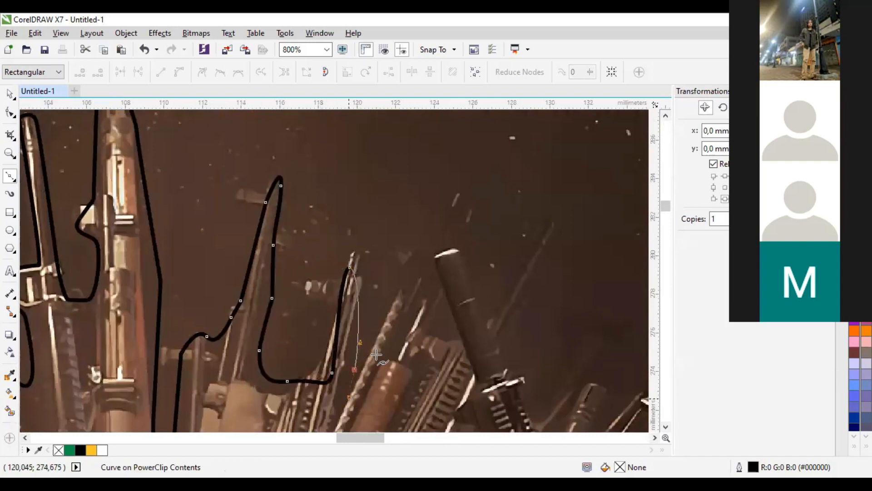
left_click(449, 201)
scroll(454, 228, "down", 1)
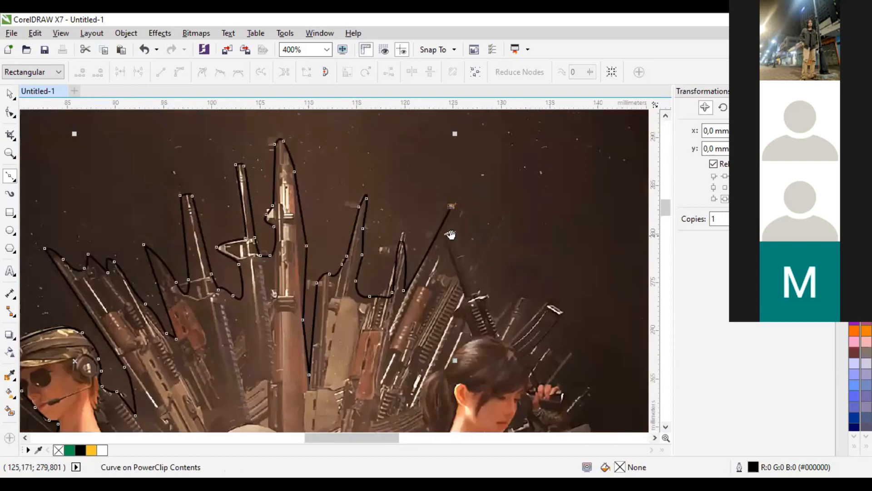
scroll(300, 220, "up", 1)
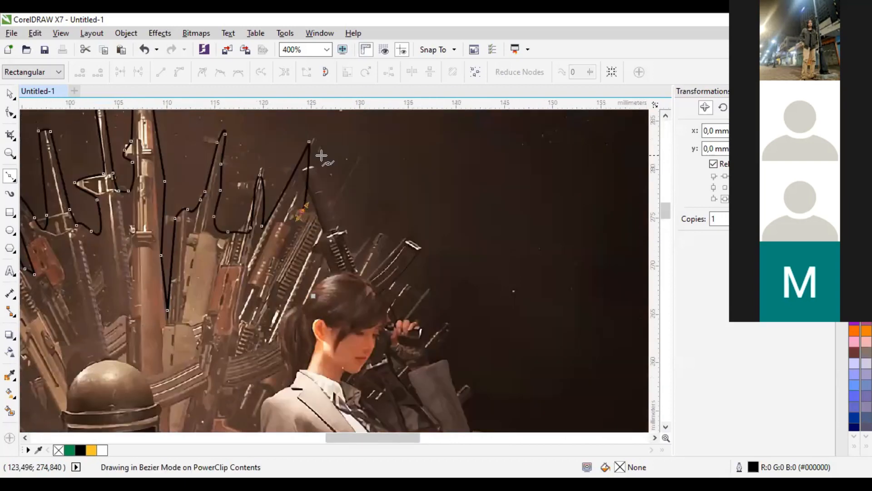
- Trace down the far edge of the dark cylindrical barrel and up to a point above the adjacent magazine
scroll(311, 179, "up", 1)
left_click(311, 178)
left_click(328, 214)
left_click(342, 246)
left_click_drag(366, 294, 382, 318)
left_click(407, 373)
left_click(451, 300)
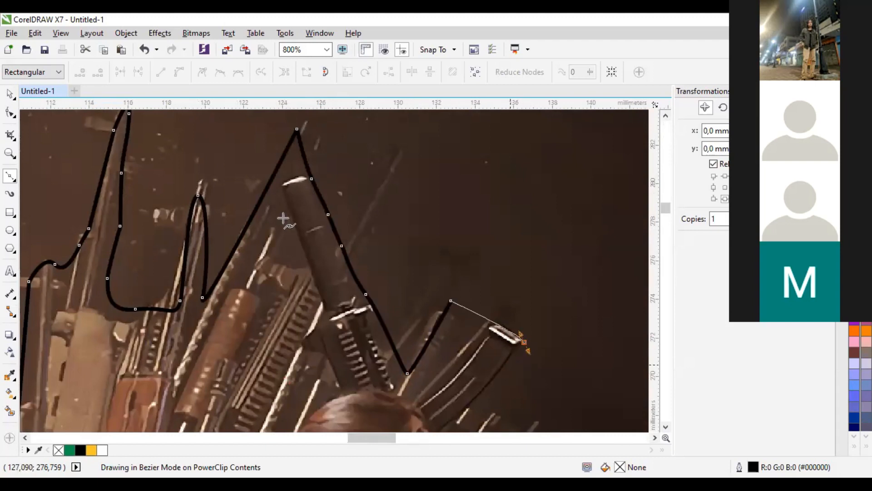
- Continue the outline around the magazine and the shorter weapon tips, then down the outer edge of the grey-blazer character's raised sleeve
left_click(283, 218)
left_click_drag(320, 232, 339, 316)
left_click(340, 317)
left_click(395, 298)
left_click(360, 362)
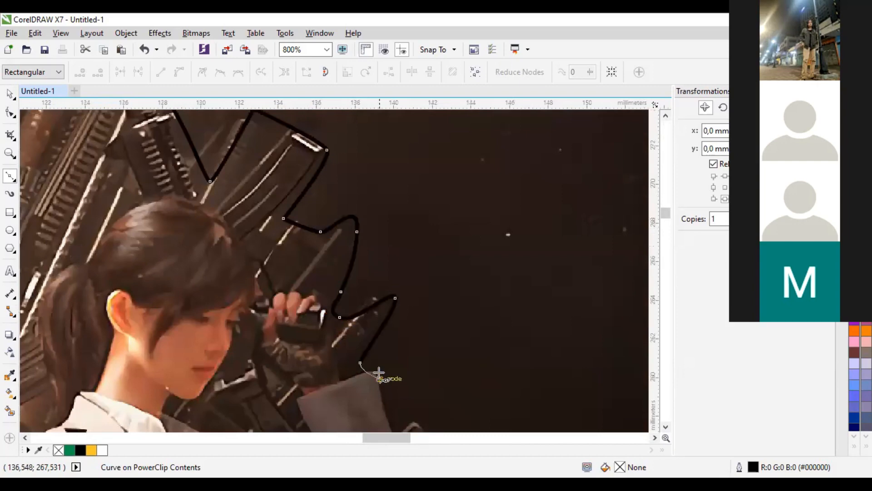
left_click(330, 275)
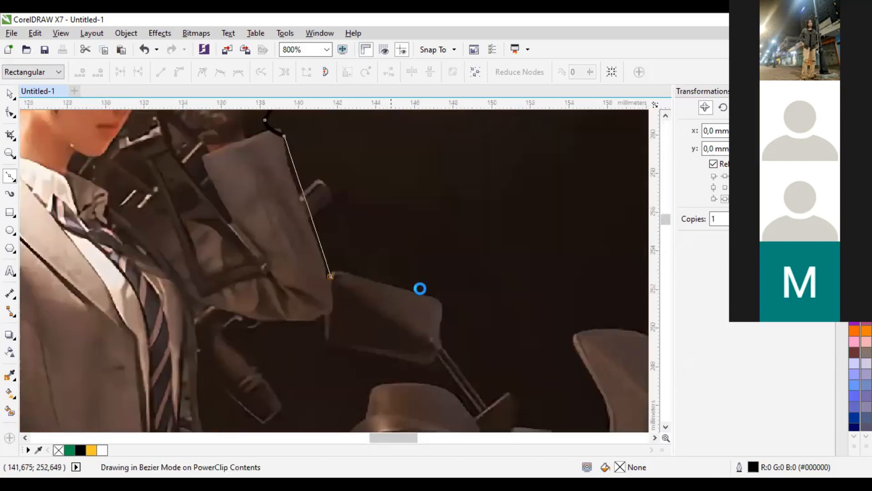
- Trace over the right motorcycle's mirror and down its stalk, then up around the windscreen's pointed tip
left_click(431, 294)
scroll(464, 336, "down", 1)
left_click(464, 343)
scroll(480, 351, "up", 1)
left_click_drag(479, 353, 483, 365)
left_click(567, 357)
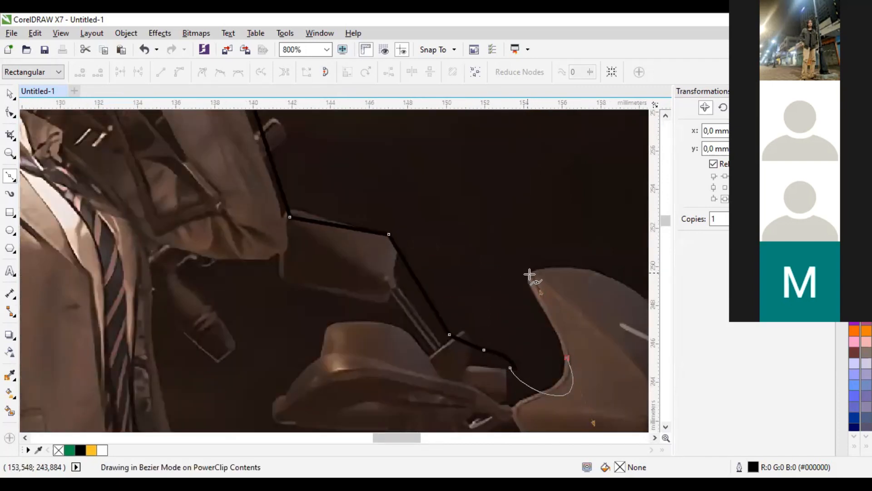
left_click(526, 269)
left_click(578, 267)
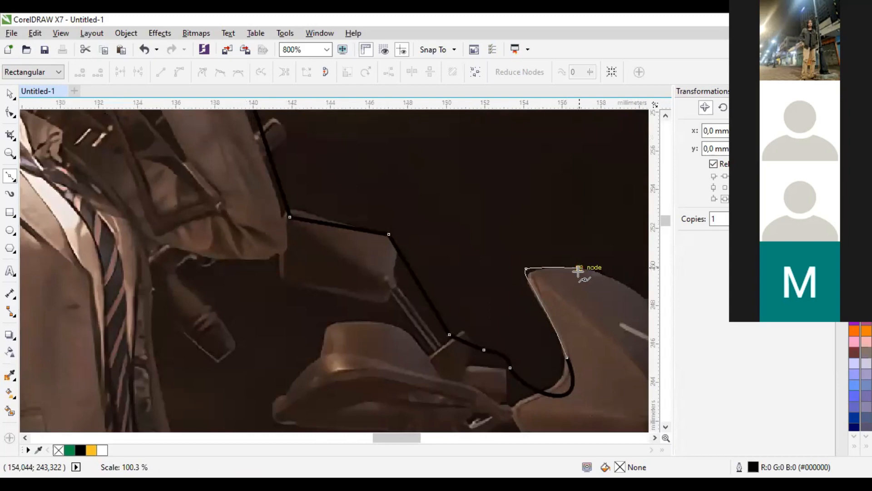
- Outline the right motorcycle's windscreen and front fairing down past the headlight to its lower body
scroll(482, 242, "down", 1)
left_click(453, 208)
left_click(493, 260)
left_click(507, 296)
left_click_drag(478, 355, 447, 362)
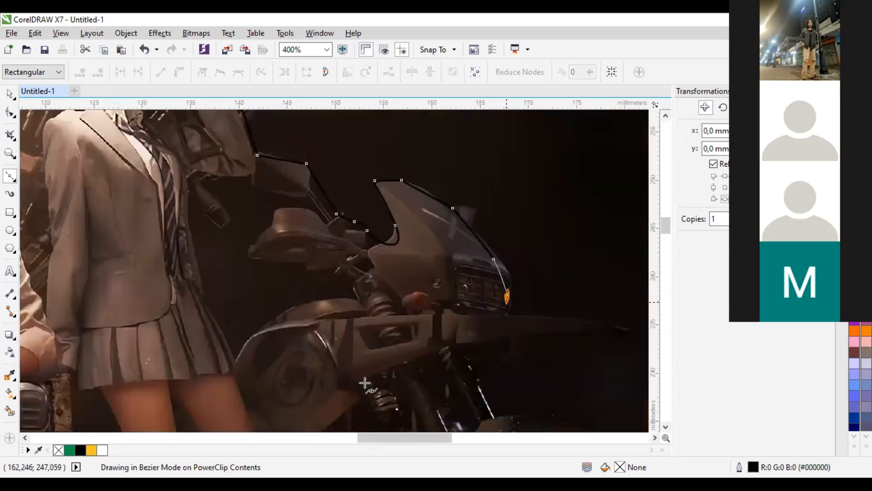
- Run the outline across the characters' legs to the left motorcycle and close the curve
left_click_drag(241, 408, 448, 287)
scroll(200, 394, "down", 1)
left_click(400, 300)
left_click(271, 309)
left_click_drag(221, 294, 212, 291)
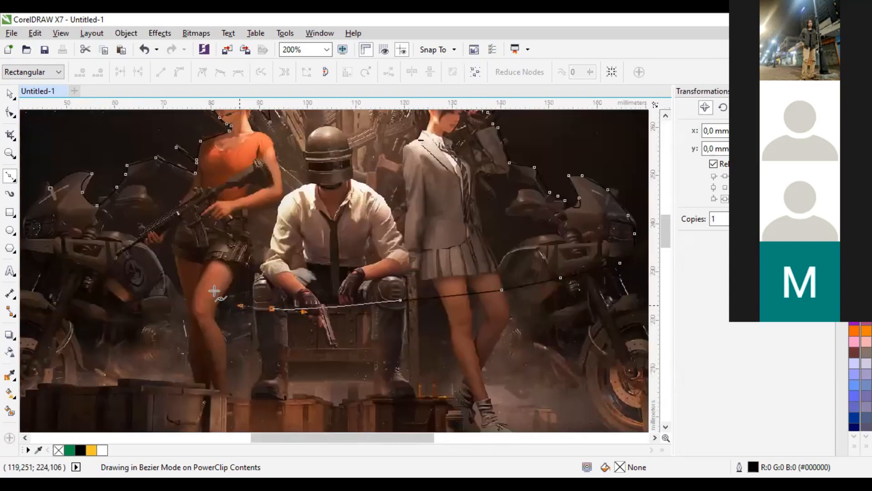
left_click(162, 297)
left_click(80, 257)
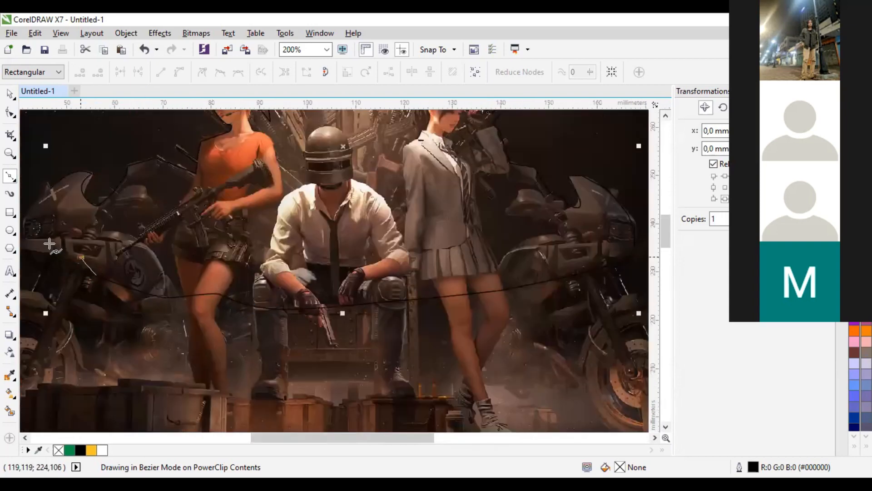
left_click(47, 230)
left_click(328, 73)
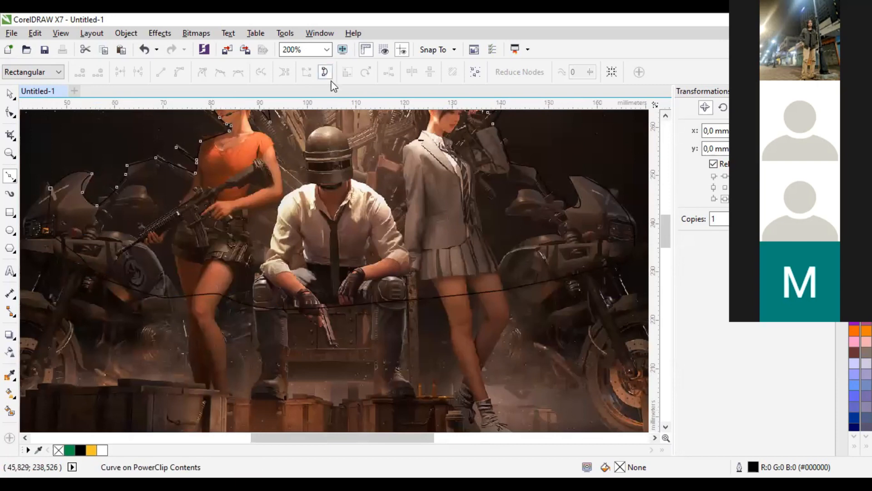
- Intersect the closed outline with the PowerClip image to create a cutout of the characters, throne and motorcycles
left_click(9, 93)
scroll(315, 193, "down", 2)
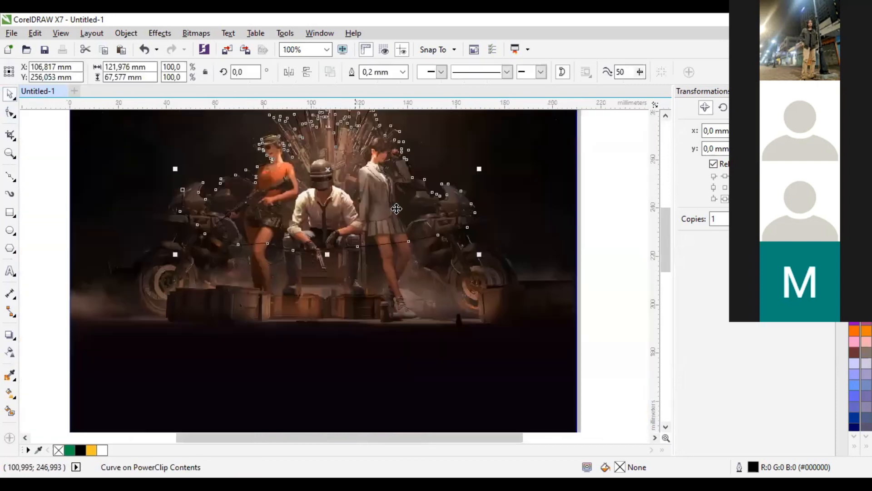
left_click_drag(395, 205, 361, 274)
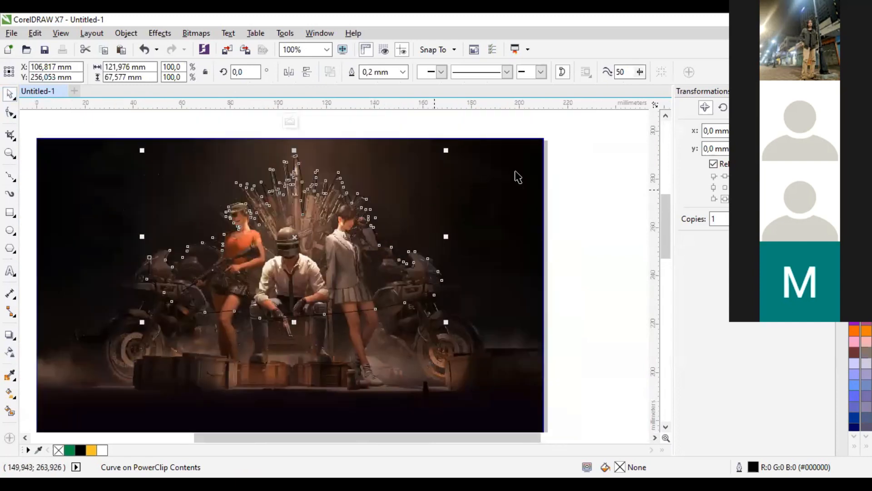
key("ctrl+a")
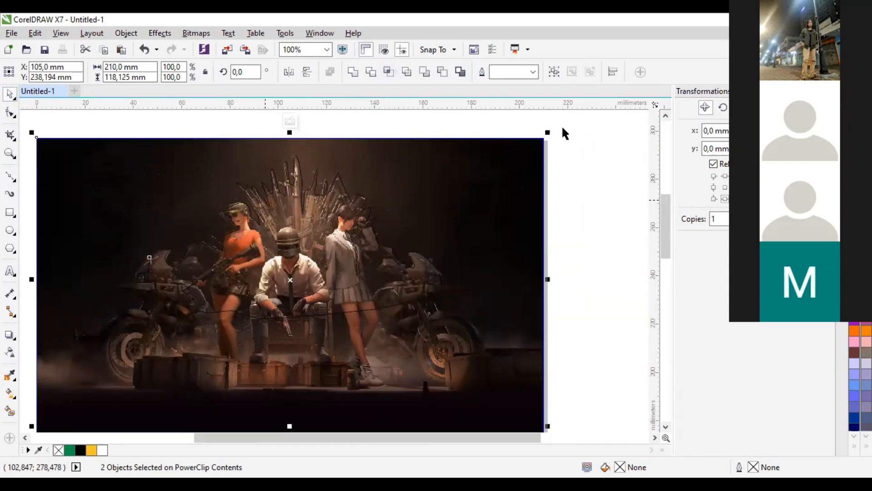
left_click(392, 74)
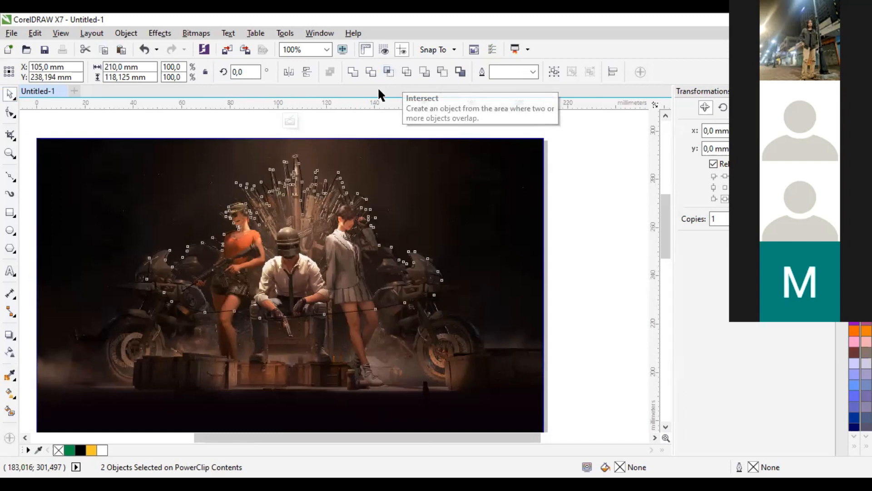
- Move the cutout onto the dark area below the original image and bring it in front of the overlay rectangle
scroll(331, 242, "down", 2)
left_click_drag(331, 242, 509, 214)
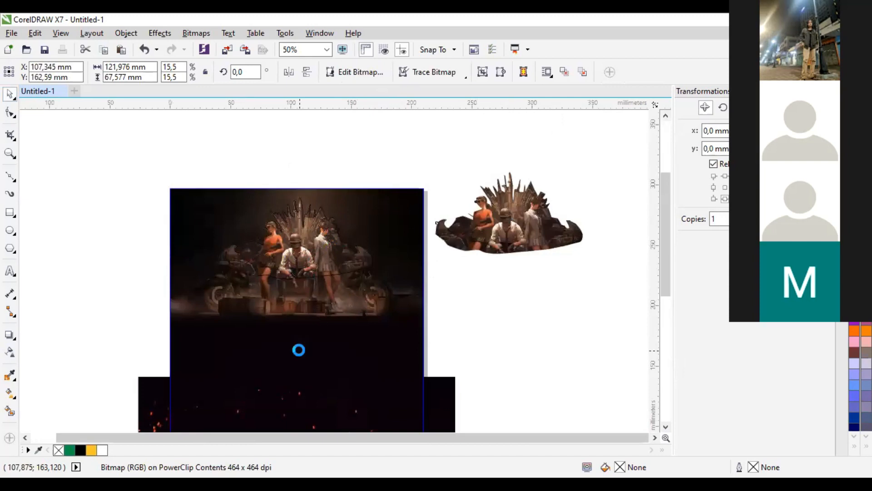
key("ctrl+z")
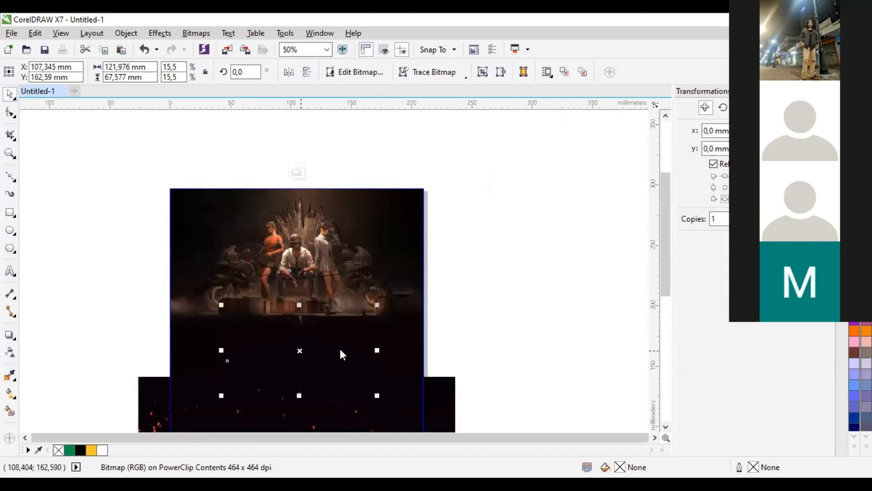
right_click(496, 370)
left_click(499, 376)
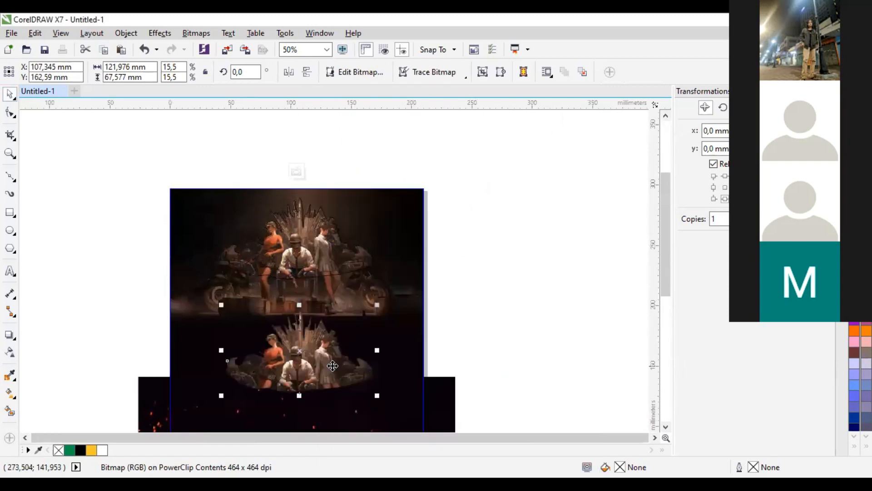
- Shift the cutout slightly lower in the dark area of the poster and deselect it
scroll(314, 365, "up", 2)
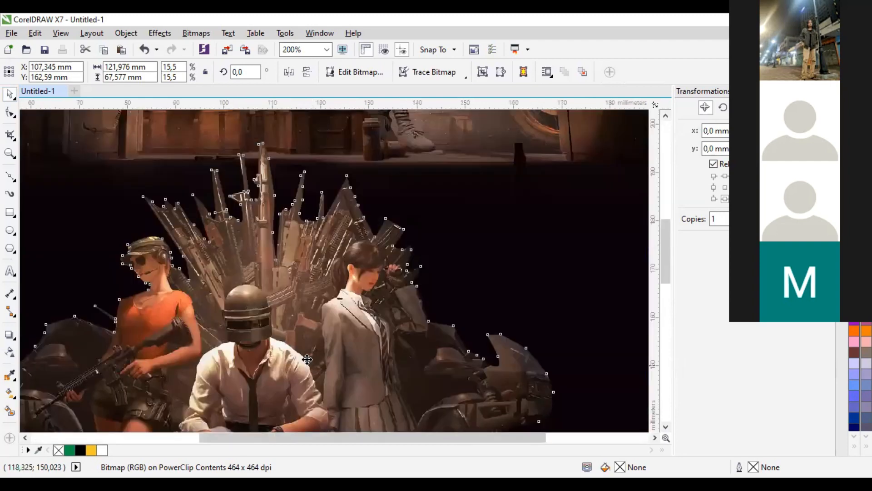
scroll(305, 359, "down", 1)
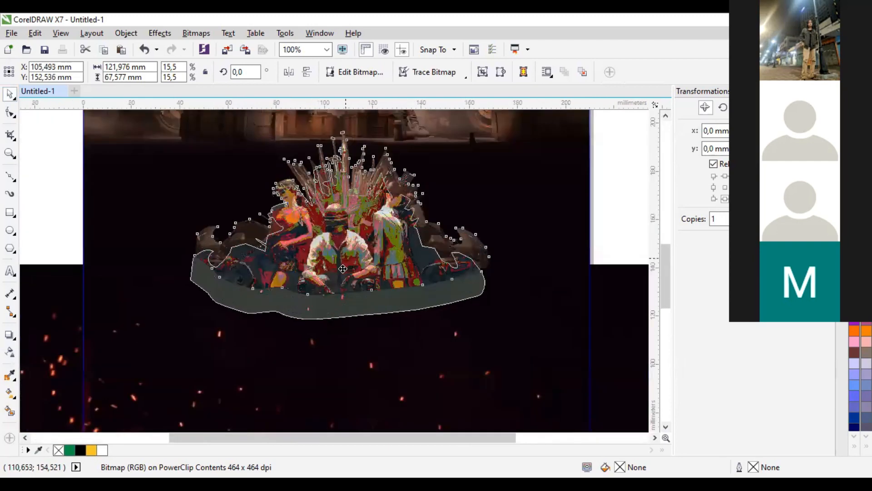
left_click_drag(348, 221, 340, 263)
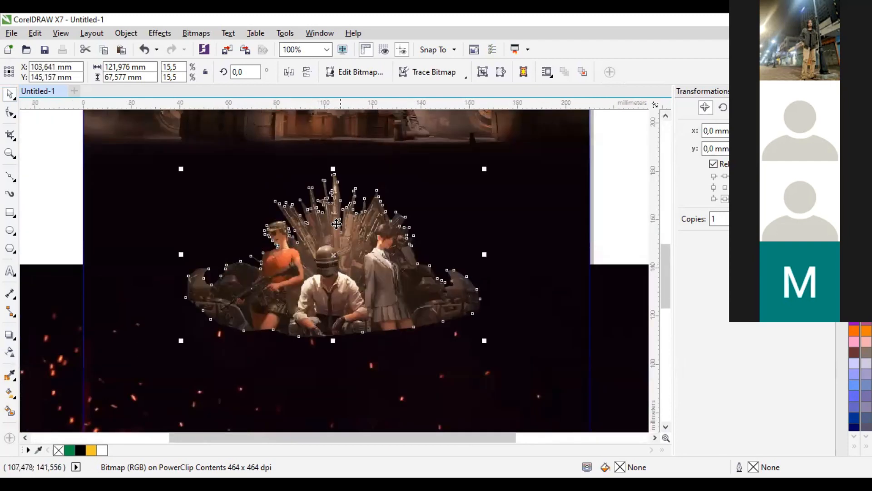
key("Escape")
- Draw a closed Bézier shape about 17 × 19 mm around the dark gap between the grey-blazer character and the right motorcycle
scroll(372, 264, "up", 1)
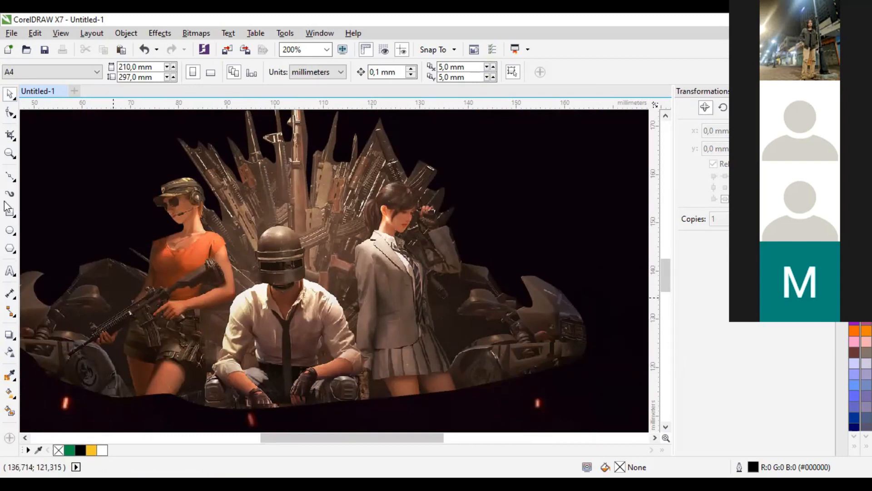
key("F5")
key("space")
left_click(10, 177)
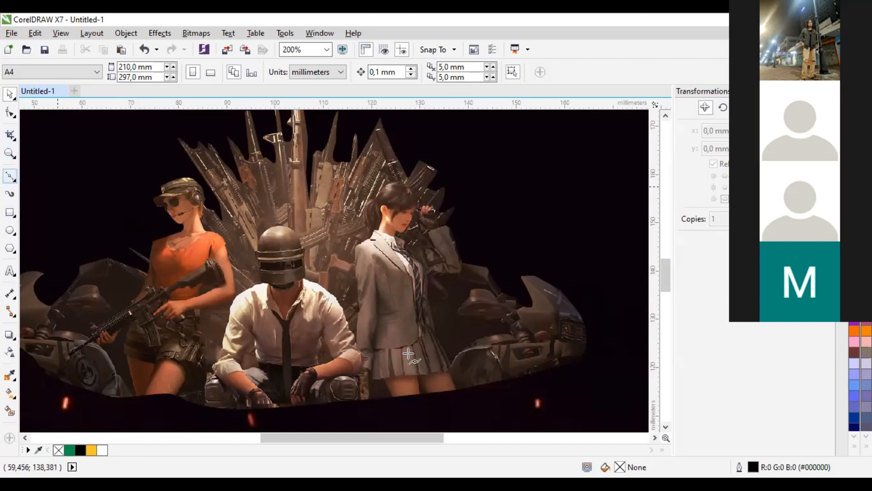
left_click_drag(450, 361, 431, 278)
left_click(497, 308)
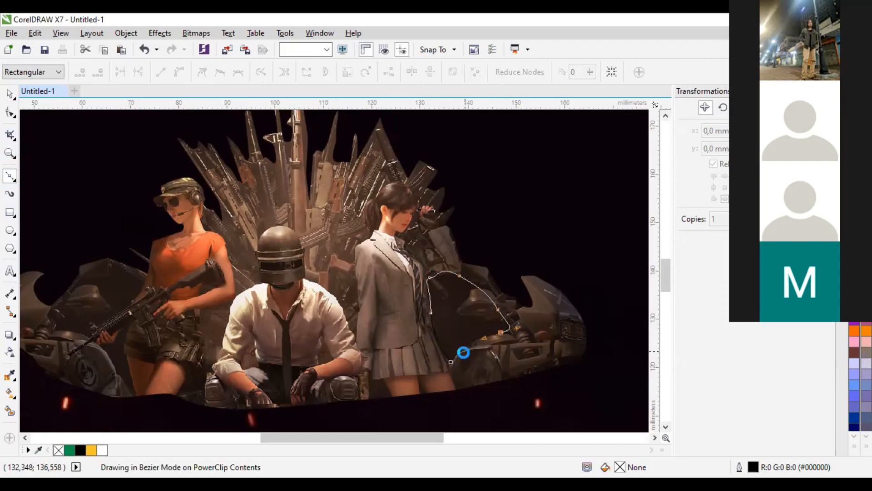
left_click(452, 361)
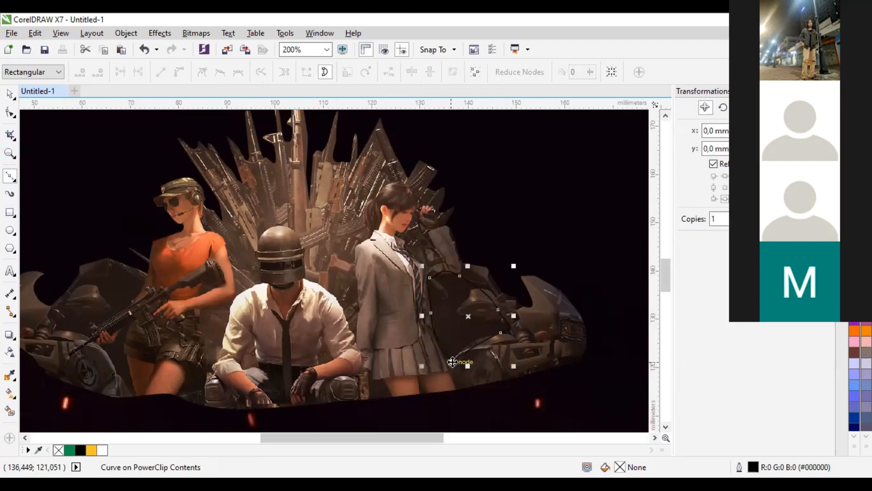
- Trim the gap shape out of the character cutout and clear the selection
key("space")
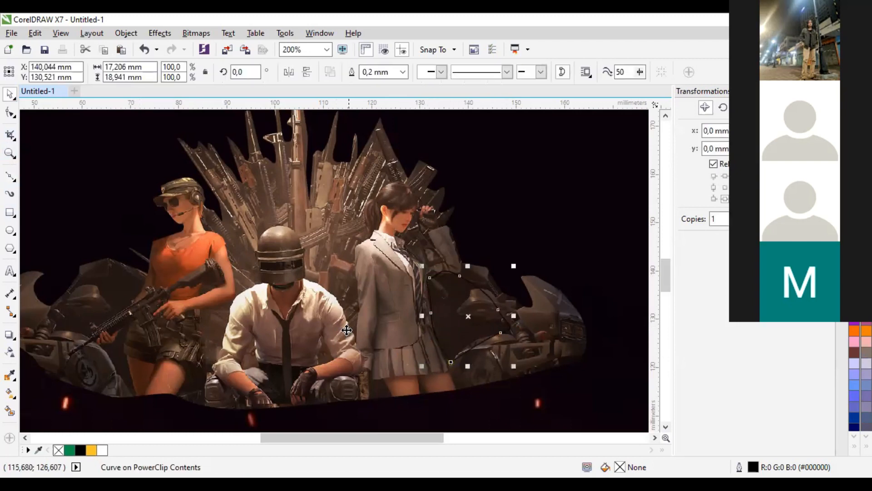
left_click(318, 117, "shift")
left_click(371, 72)
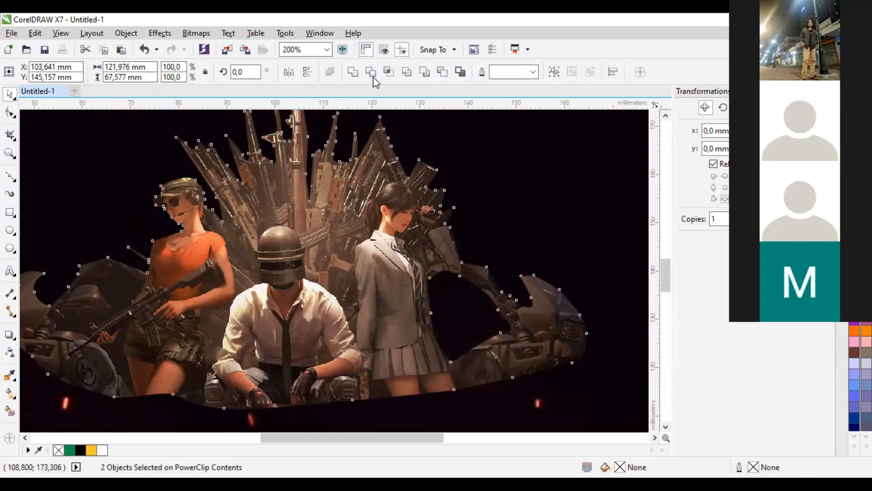
left_click(439, 284)
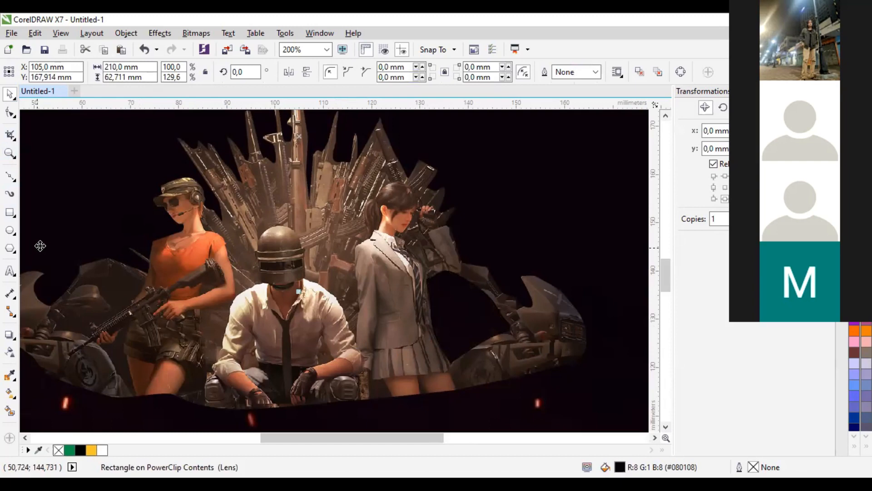
scroll(270, 274, "down", 3)
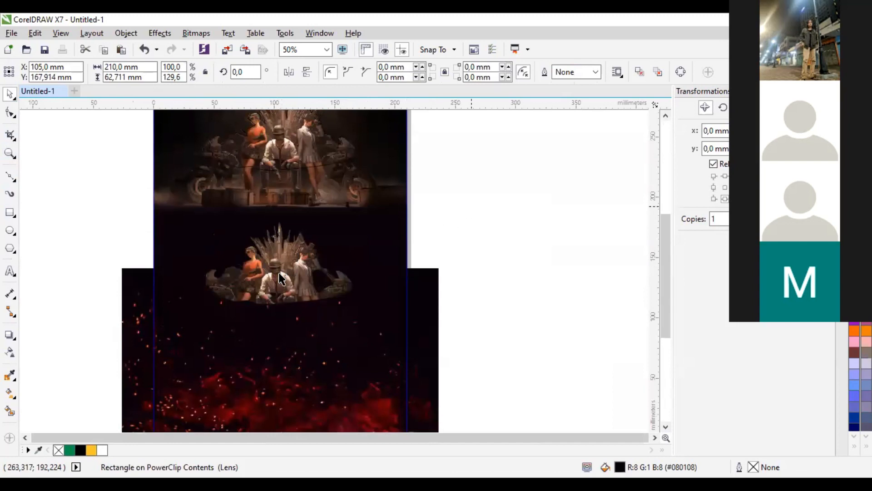
key("Escape")
scroll(288, 276, "up", 2)
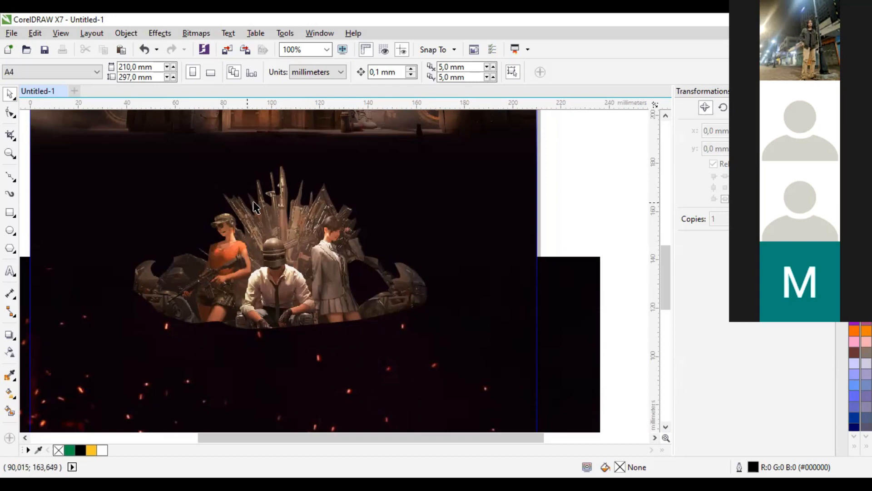
scroll(263, 205, "down", 2)
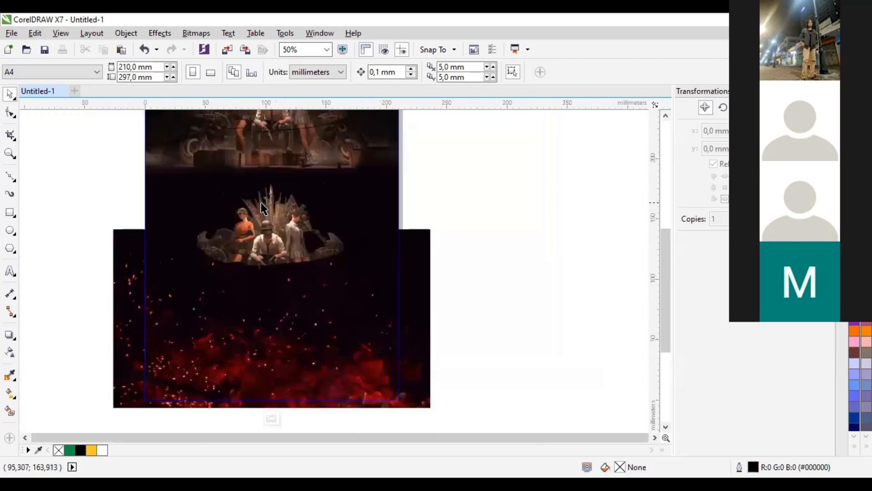
left_click_drag(267, 192, 284, 255)
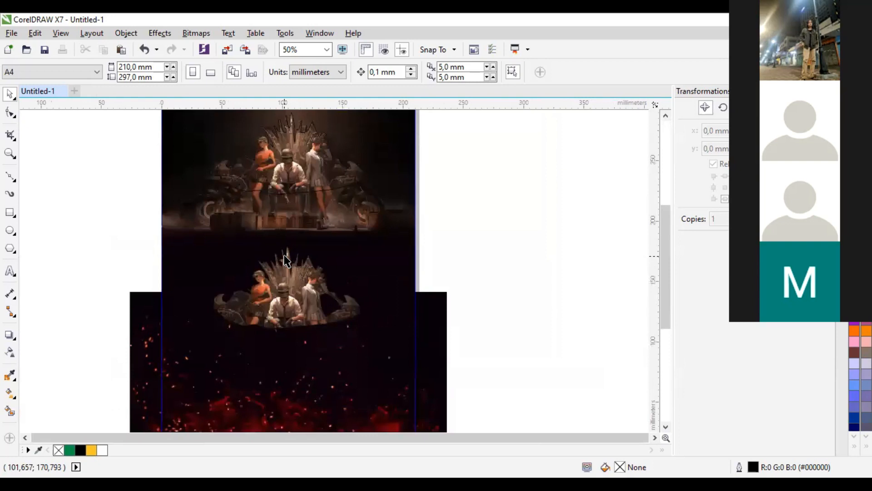
scroll(287, 260, "down", 1)
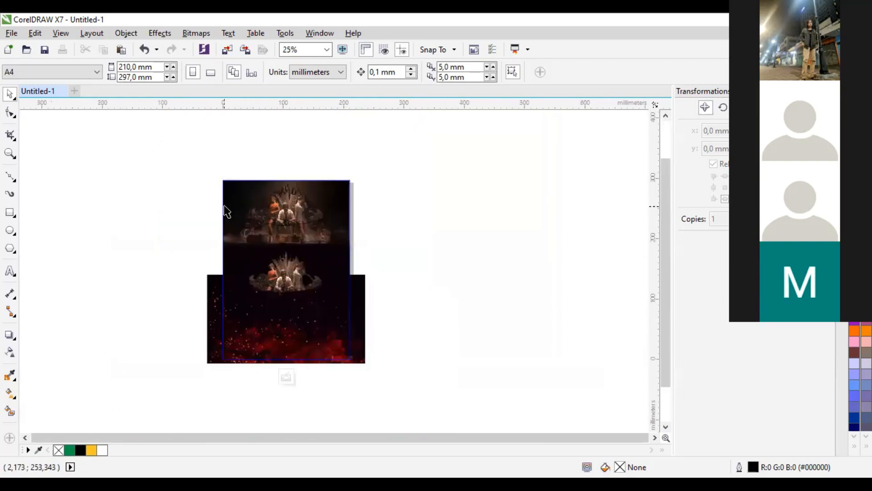